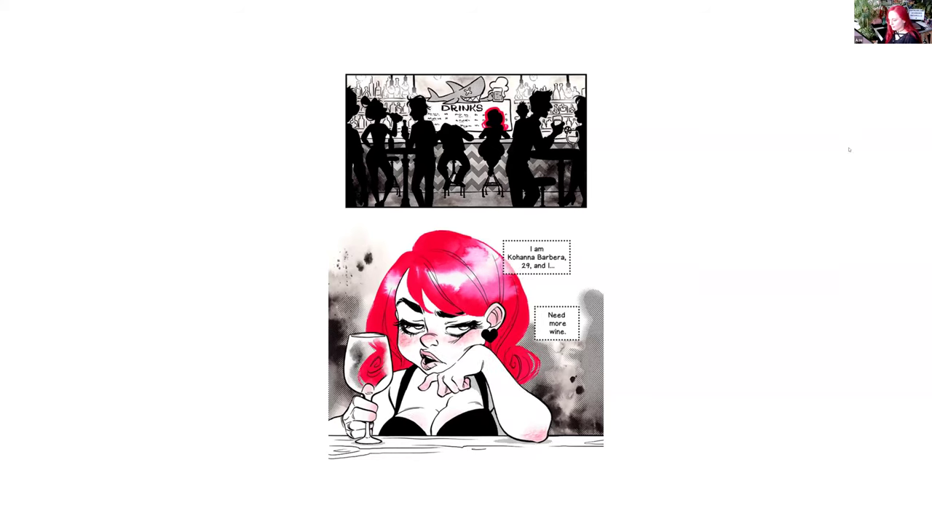
Step: Exit the full-screen comic image, hide the "me" layer group to reveal the inspirations collage, and select the inspirations group
key("Escape")
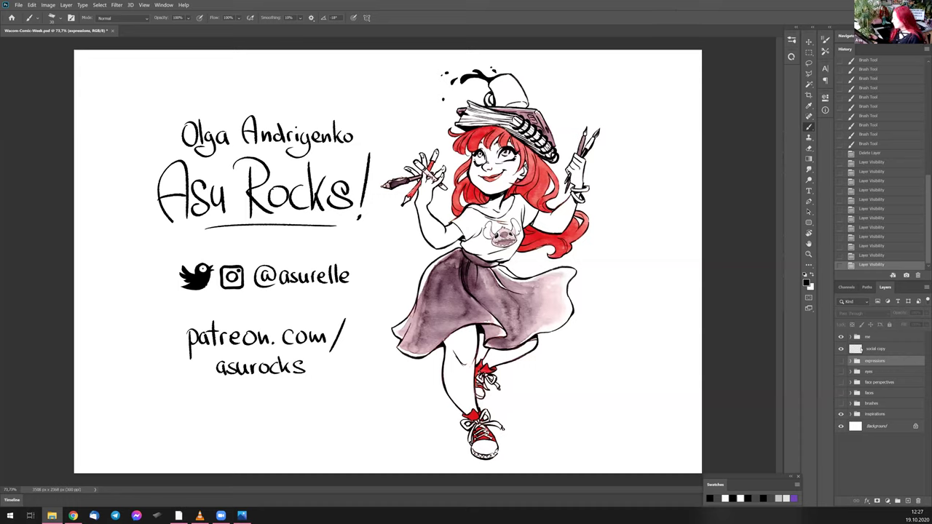
left_click(842, 338)
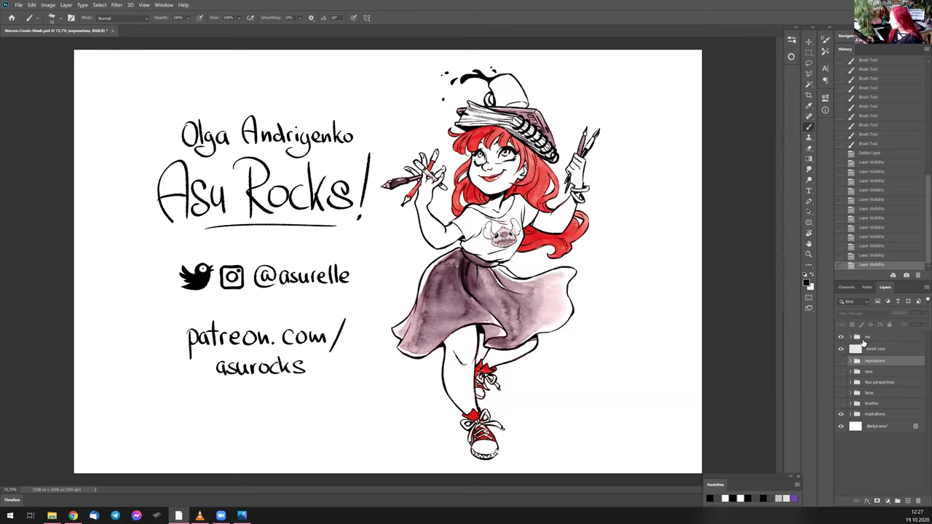
left_click(841, 339)
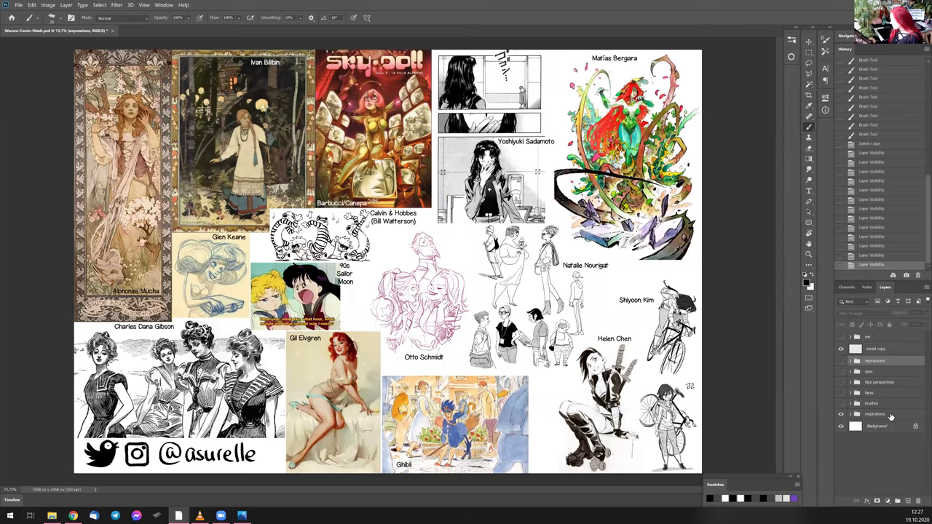
left_click(890, 414)
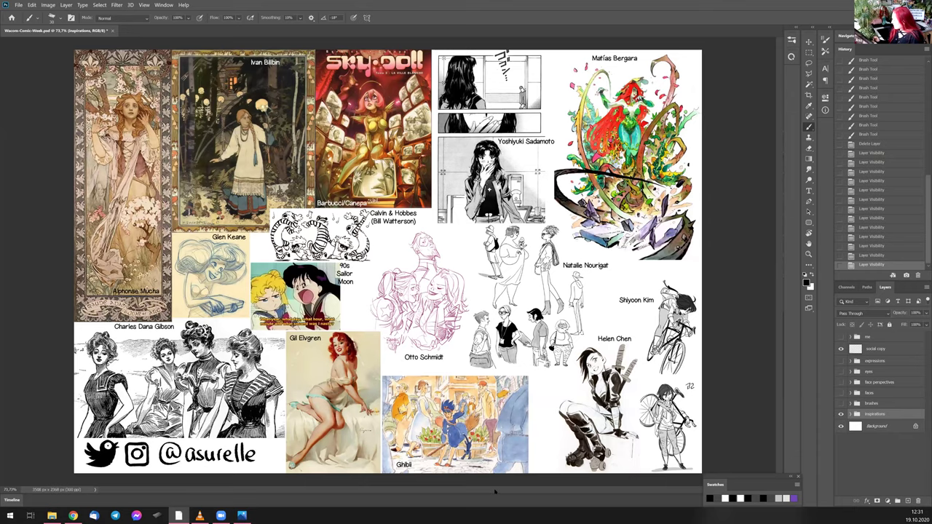
Step: Make the brushes layer group visible, expand it, and select Layer 19 inside it
left_click(841, 403)
left_click(851, 404)
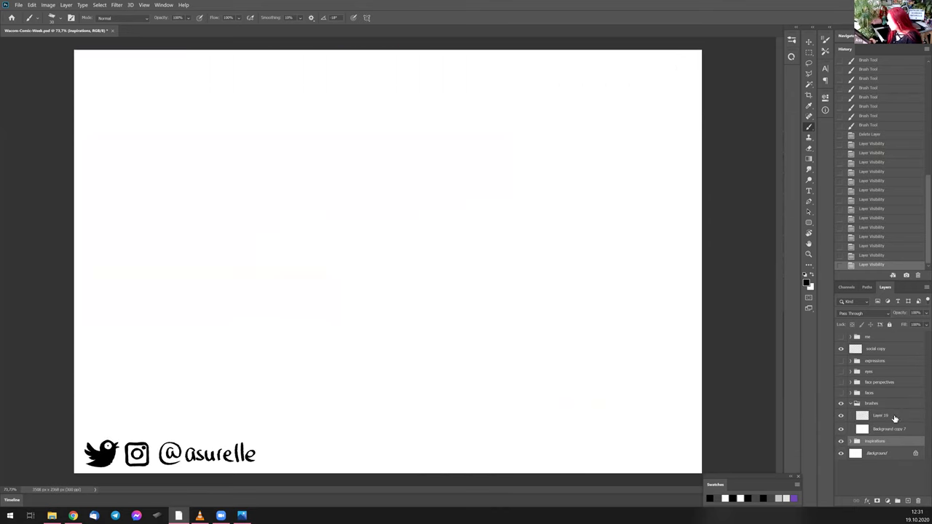
left_click(897, 417)
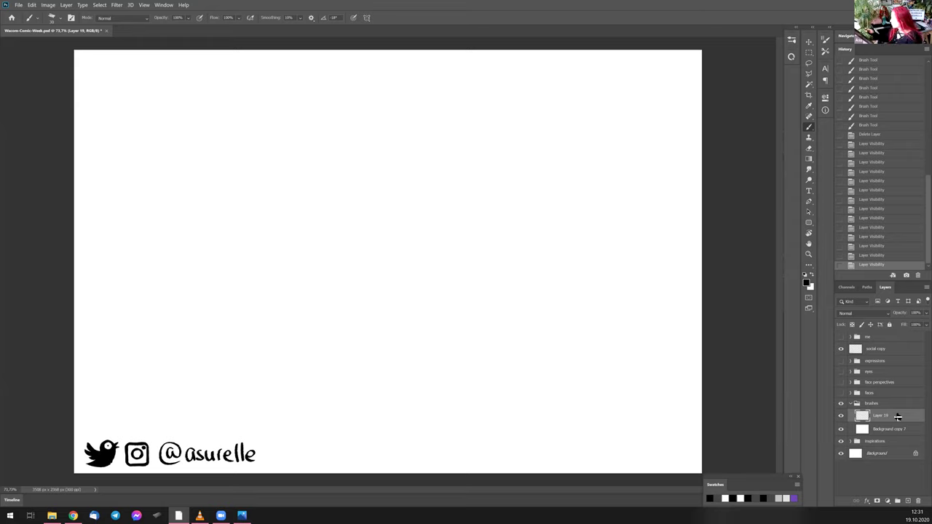
Step: Choose Kyle's Drawing Box Animator Pencil brush and draw several loose zigzag and curved test strokes across the blank canvas
left_click(796, 29)
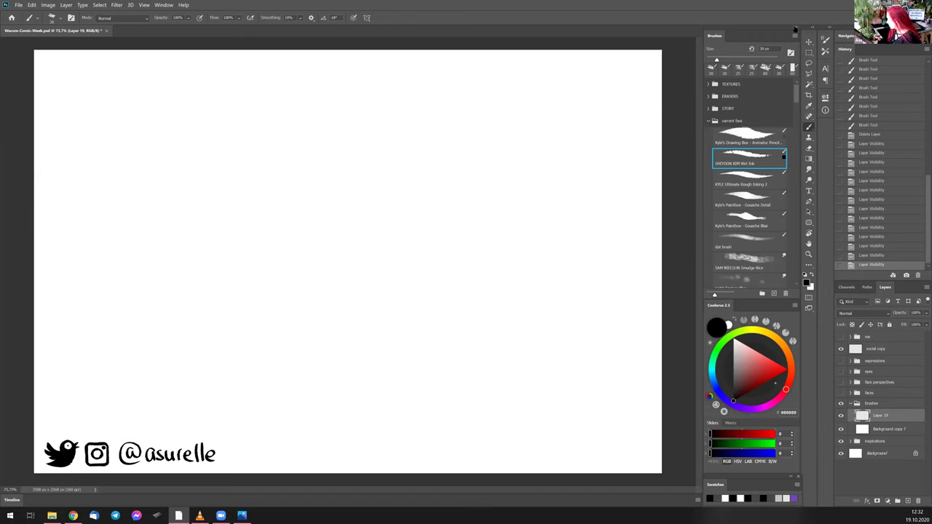
left_click(762, 138)
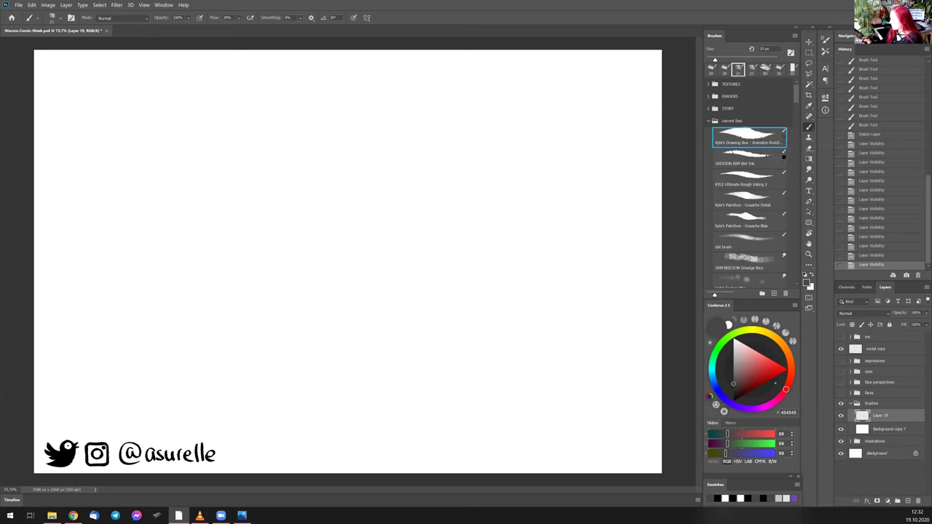
left_click(761, 280)
left_click(770, 135)
left_click(782, 125)
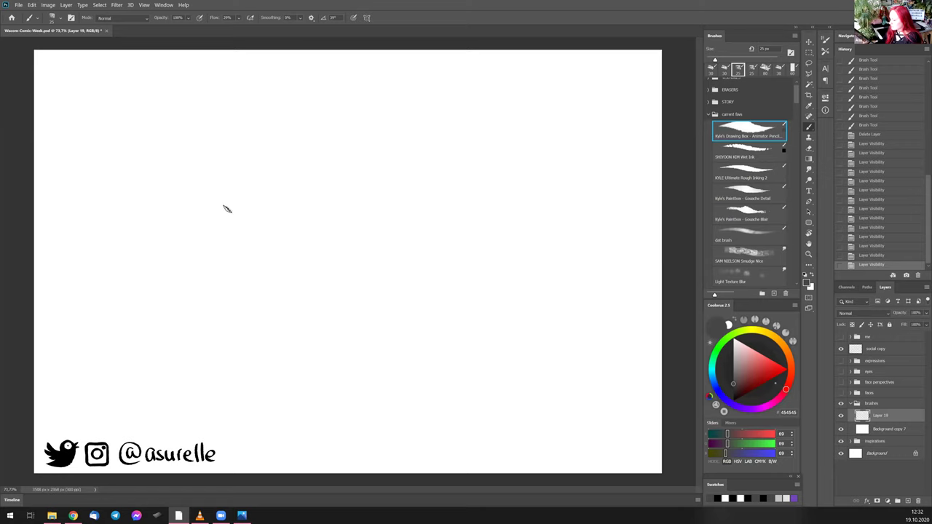
left_click_drag(226, 209, 290, 120)
mouse_move(256, 211)
left_mouse_down()
mouse_move(295, 131)
mouse_move(357, 150)
mouse_move(333, 265)
mouse_move(412, 308)
left_mouse_up()
mouse_move(426, 255)
left_mouse_down()
mouse_move(466, 178)
mouse_move(477, 293)
left_mouse_up()
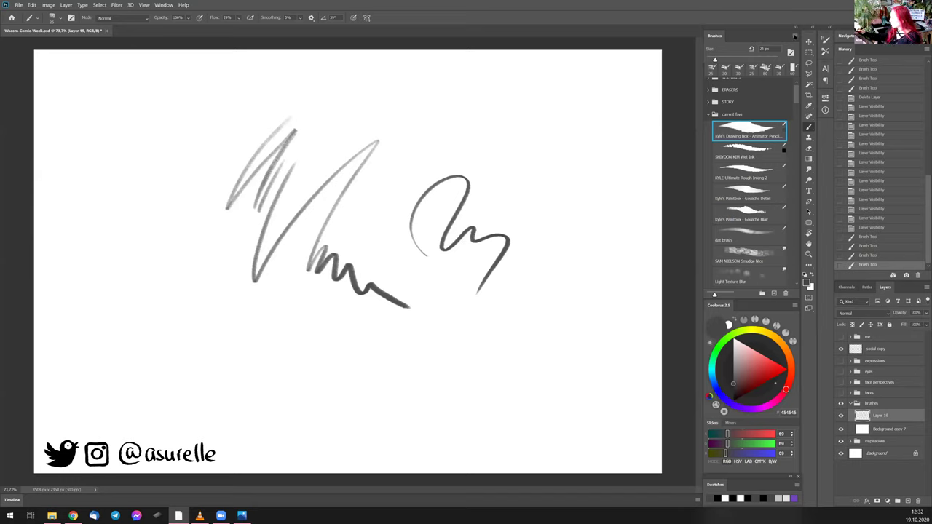
Step: Bring up the brush library's options and look at the Get More Brushes entry
left_click(796, 36)
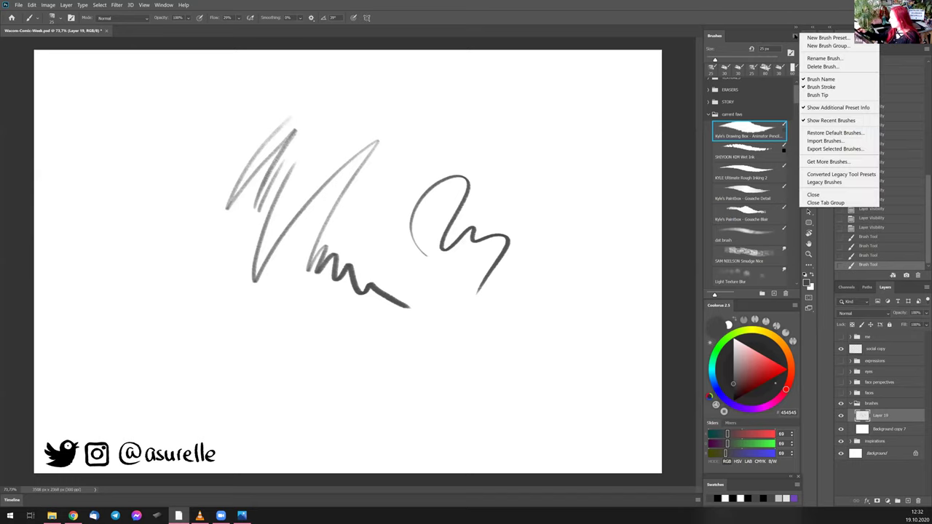
left_click(796, 34)
left_click(796, 35)
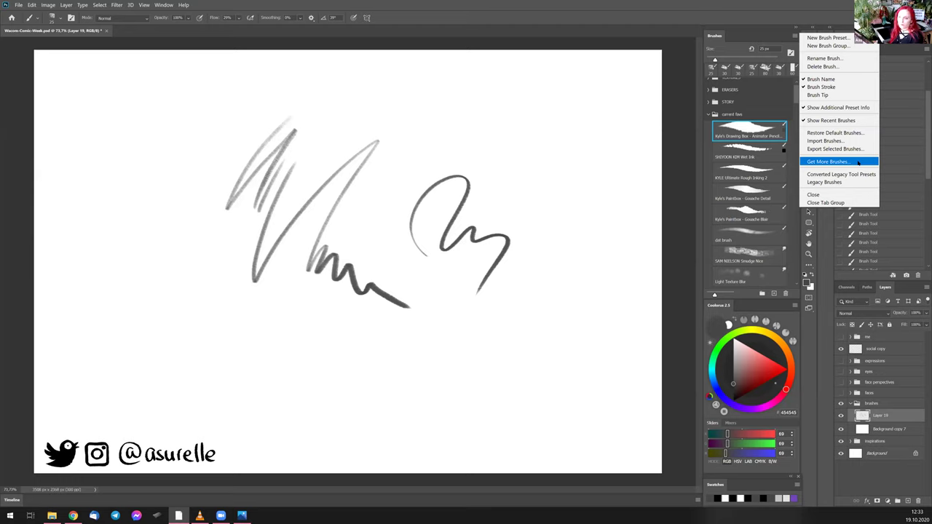
left_click(465, 241)
Step: Add further thin pencil lines and a broad shaded patch among the existing pencil test strokes
mouse_move(464, 251)
left_mouse_down()
mouse_move(460, 294)
mouse_move(473, 325)
left_mouse_up()
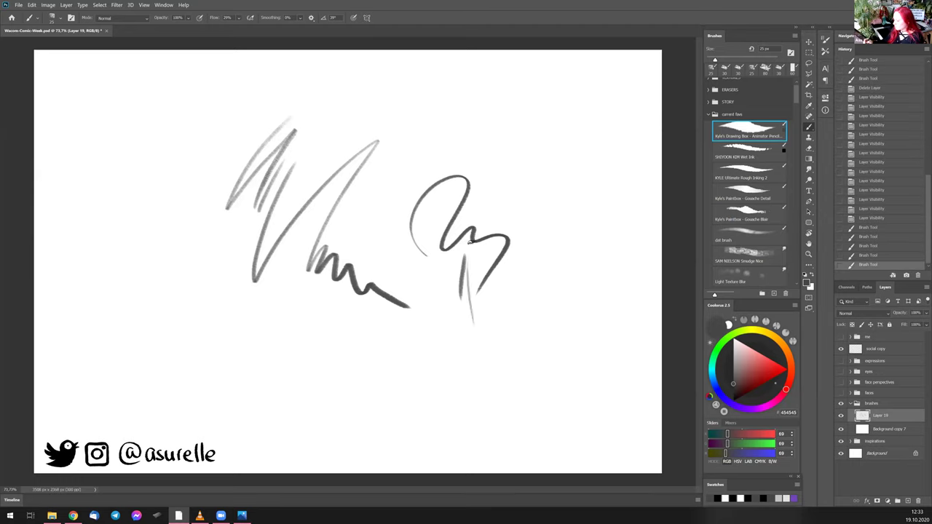
mouse_move(403, 167)
left_mouse_down()
mouse_move(373, 206)
mouse_move(415, 160)
mouse_move(356, 242)
left_mouse_up()
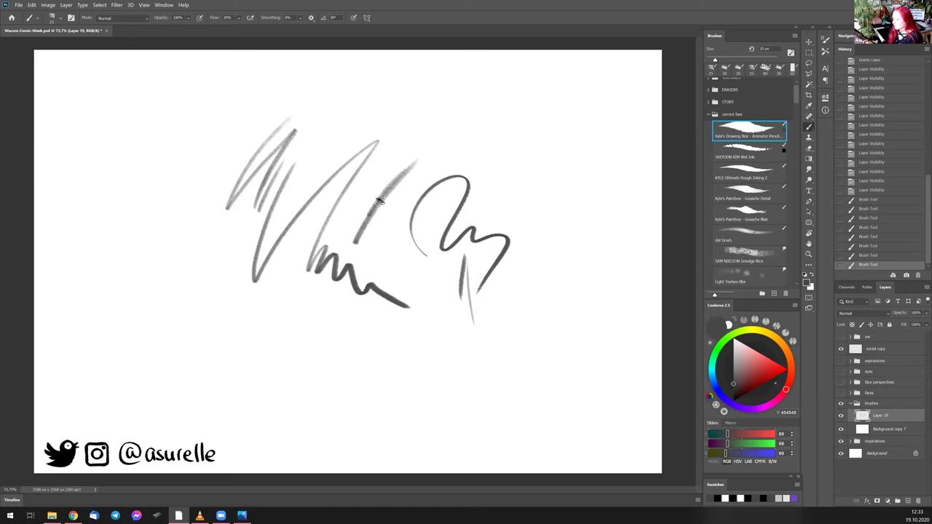
mouse_move(410, 191)
left_mouse_down()
mouse_move(381, 231)
mouse_move(398, 218)
mouse_move(403, 248)
left_mouse_up()
mouse_move(437, 179)
left_mouse_down()
mouse_move(430, 136)
mouse_move(445, 197)
left_mouse_up()
mouse_move(446, 150)
left_mouse_down()
mouse_move(451, 218)
mouse_move(432, 202)
mouse_move(434, 218)
left_mouse_up()
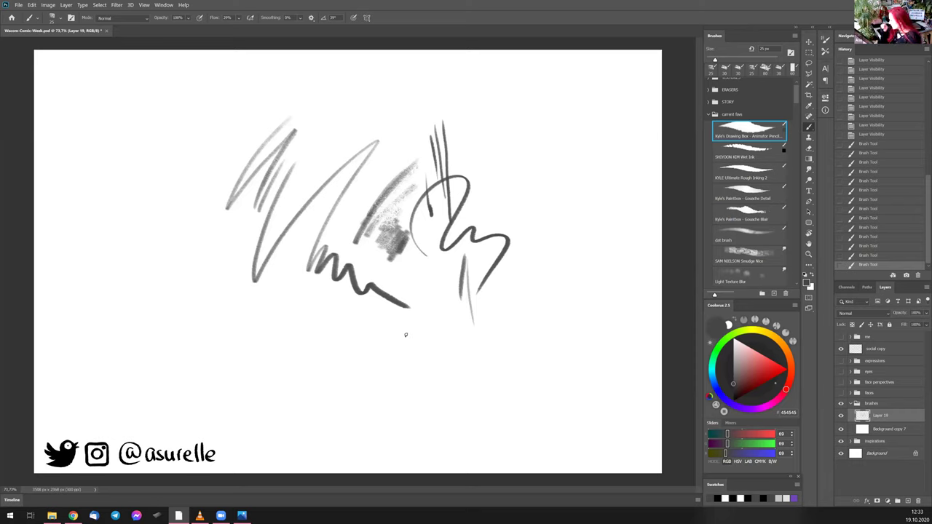
Step: Choose the SHIYOON KIM Wet Ink brush and draw curved and jagged black ink lines below and beside the pencil strokes
left_click(762, 150)
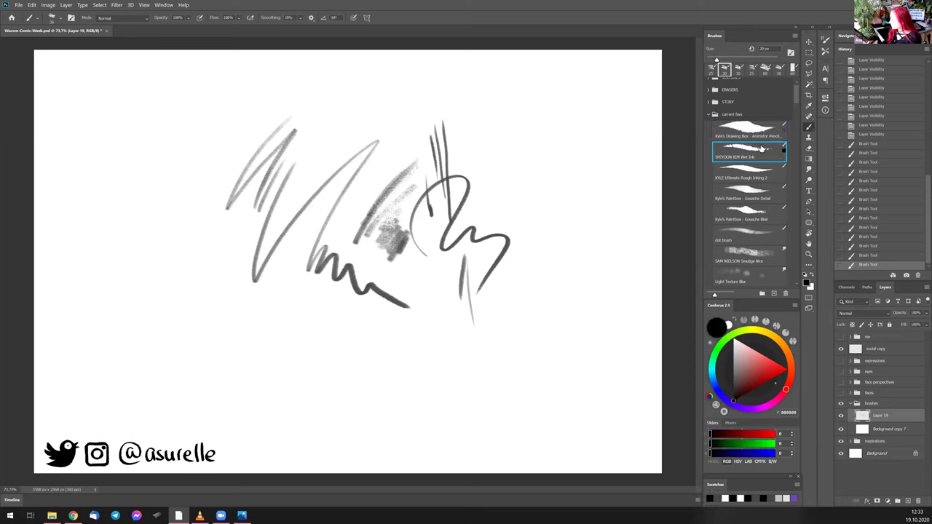
mouse_move(391, 276)
left_mouse_down()
mouse_move(430, 290)
mouse_move(470, 360)
mouse_move(518, 337)
left_mouse_up()
mouse_move(494, 255)
left_mouse_down()
mouse_move(573, 340)
mouse_move(585, 339)
left_mouse_up()
mouse_move(299, 356)
left_mouse_down()
mouse_move(422, 368)
mouse_move(414, 322)
left_mouse_up()
mouse_move(422, 312)
left_mouse_down()
mouse_move(457, 378)
mouse_move(565, 379)
left_mouse_up()
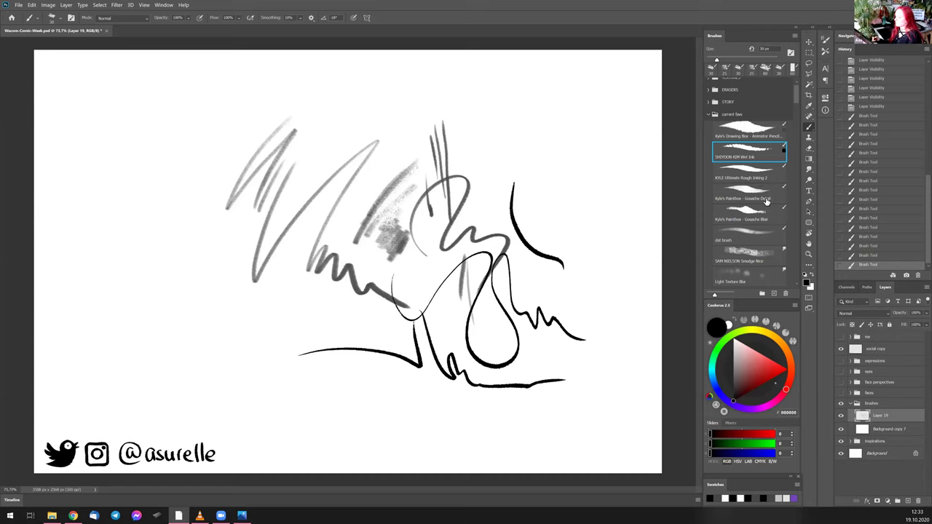
Step: Choose the dat brush and paint broad, overlapping grey shading strokes above the pencil marks
left_click(751, 231)
mouse_move(305, 135)
left_mouse_down()
mouse_move(316, 167)
mouse_move(336, 186)
mouse_move(361, 138)
mouse_move(385, 153)
mouse_move(403, 184)
mouse_move(416, 123)
left_mouse_up()
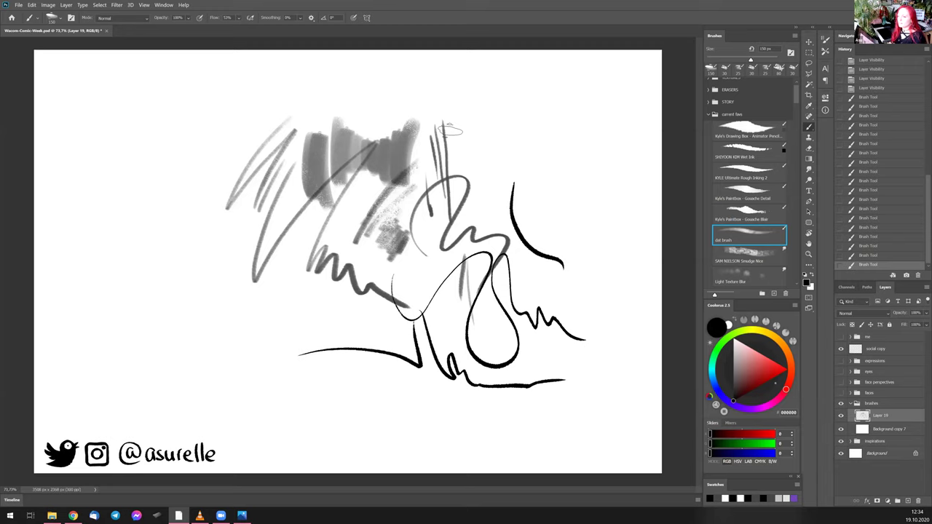
Step: Examine the texture of the different brush strokes up close and collapse the brushes layer group
scroll(364, 279, "up", 3)
scroll(364, 279, "down", 2)
scroll(364, 279, "up", 2)
scroll(312, 314, "down", 3)
scroll(311, 314, "up", 4)
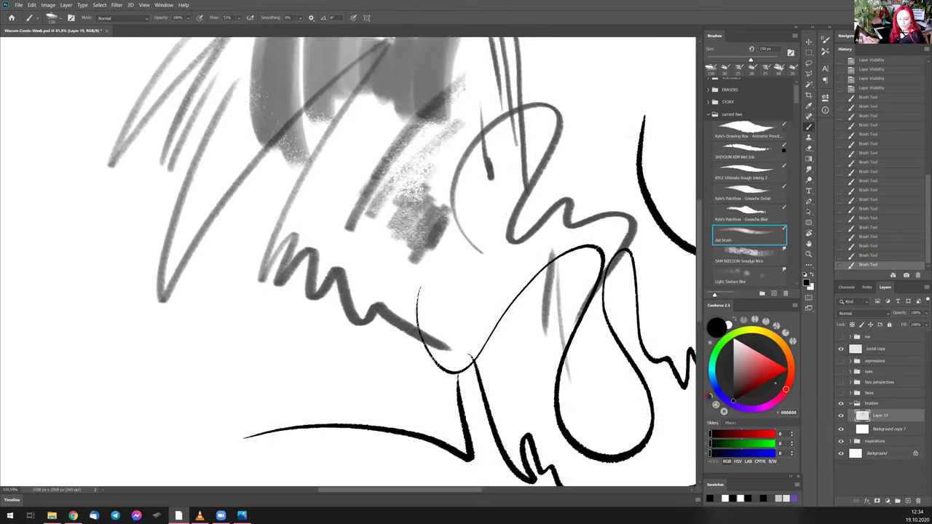
scroll(311, 314, "down", 3)
scroll(450, 129, "down", 2)
scroll(450, 130, "up", 2)
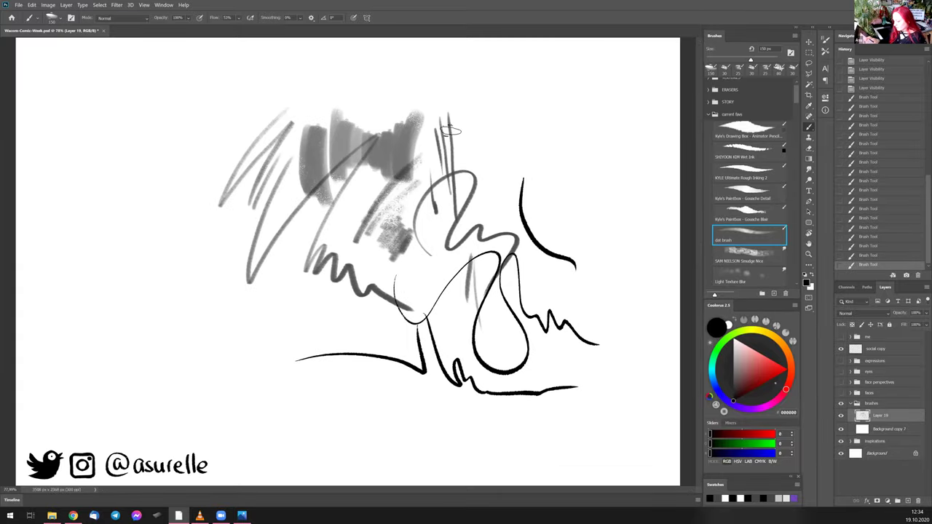
scroll(449, 129, "down", 1)
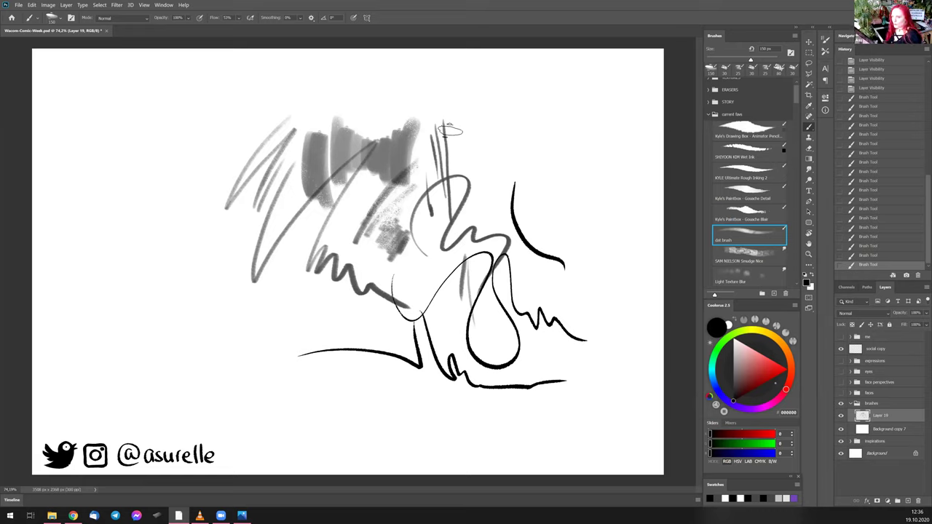
left_click(850, 404)
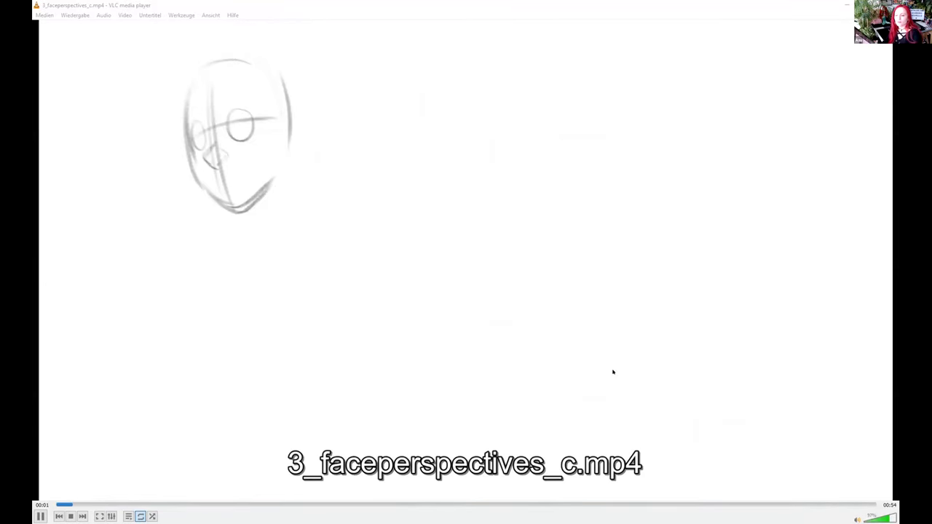
Step: Watch the start of 3_faceperspectives_c.mp4 full screen in VLC media player, pause it at 00:04, and leave full screen
double_click(555, 372)
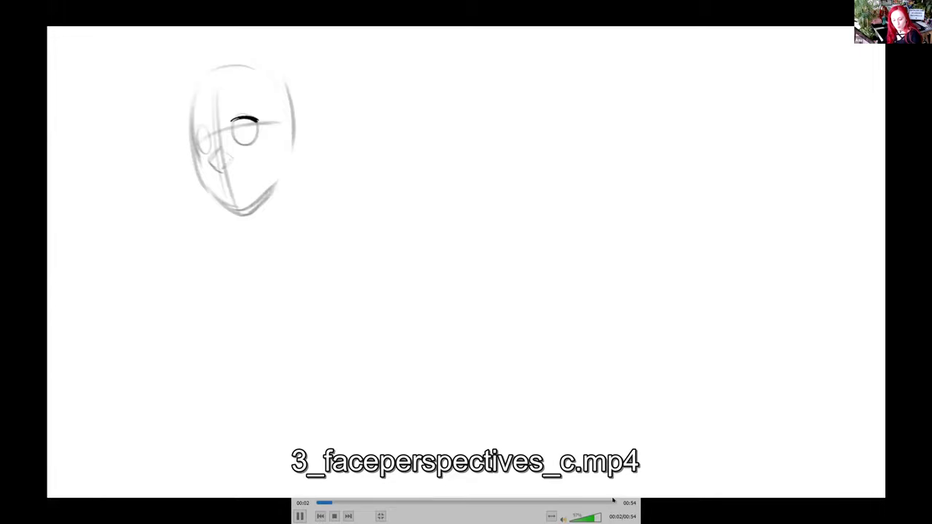
key("space")
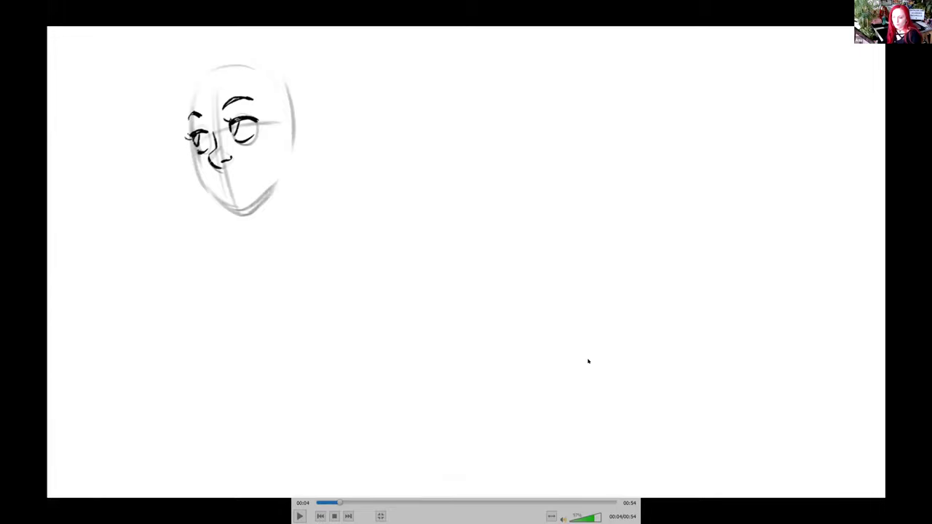
double_click(836, 112)
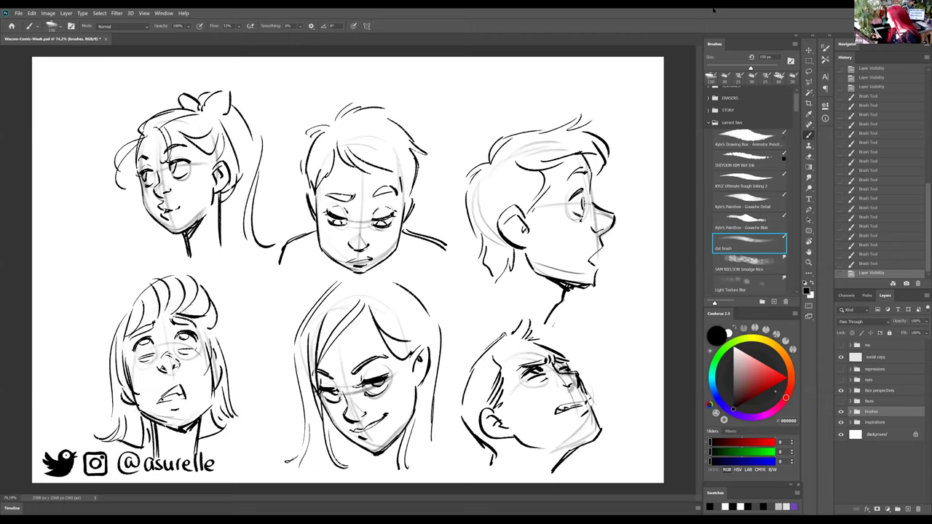
Step: Switch Layer 9 in the face perspectives group off and back on to examine the heads' construction sketches, and collapse the group
left_click(883, 392)
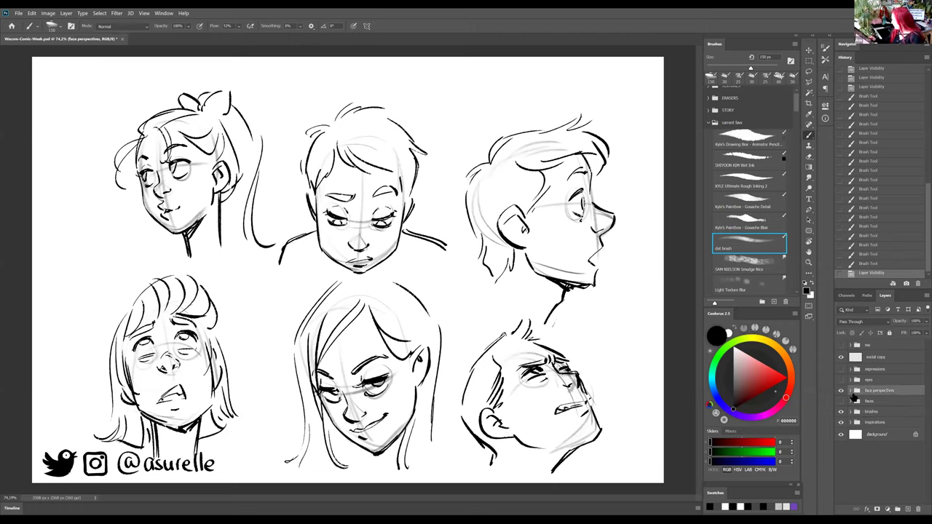
left_click(853, 391)
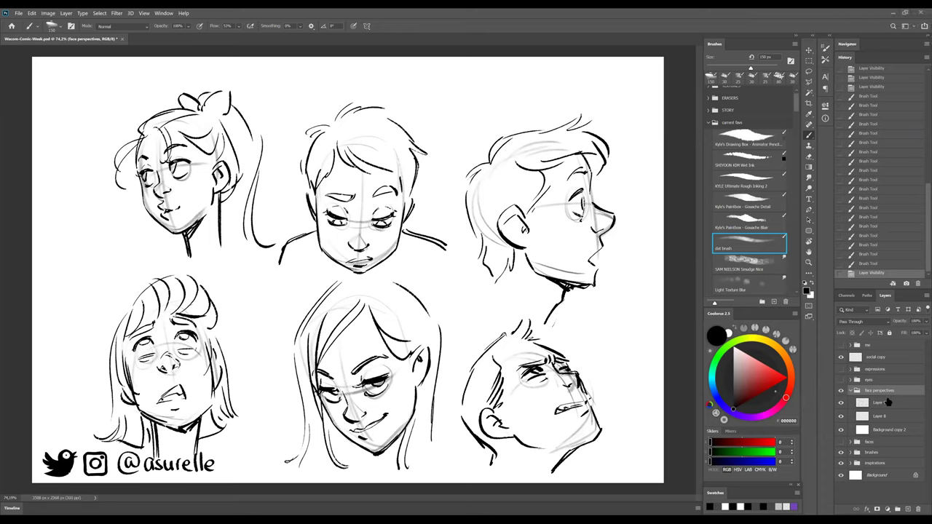
left_click(845, 403)
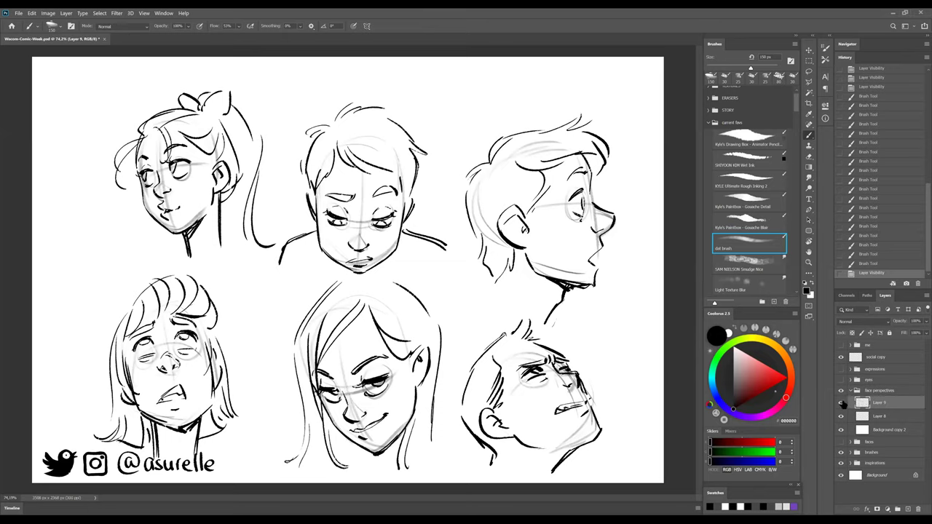
left_click(842, 403)
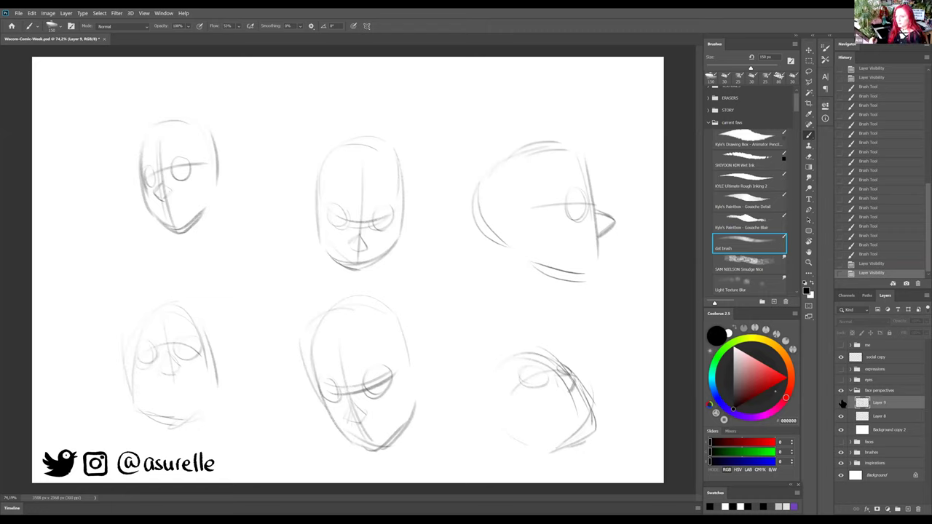
scroll(353, 272, "up", 5)
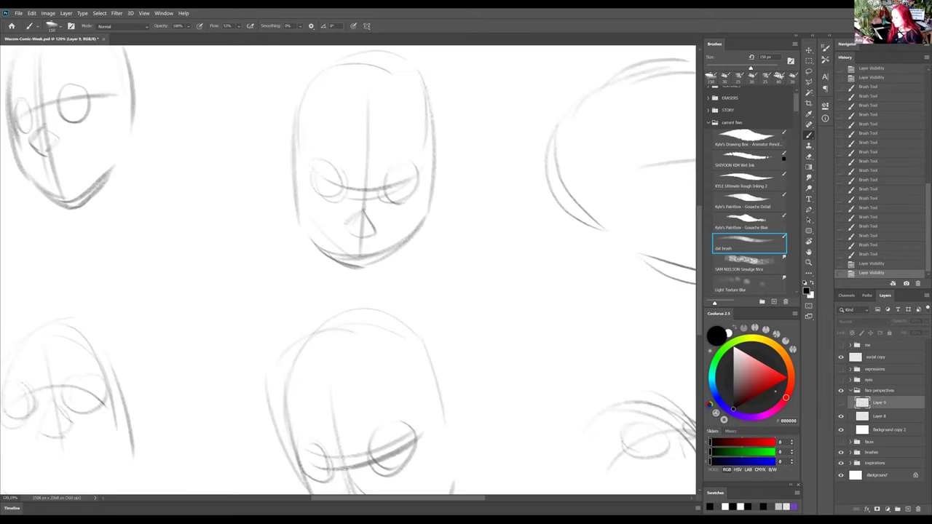
key("ctrl+0")
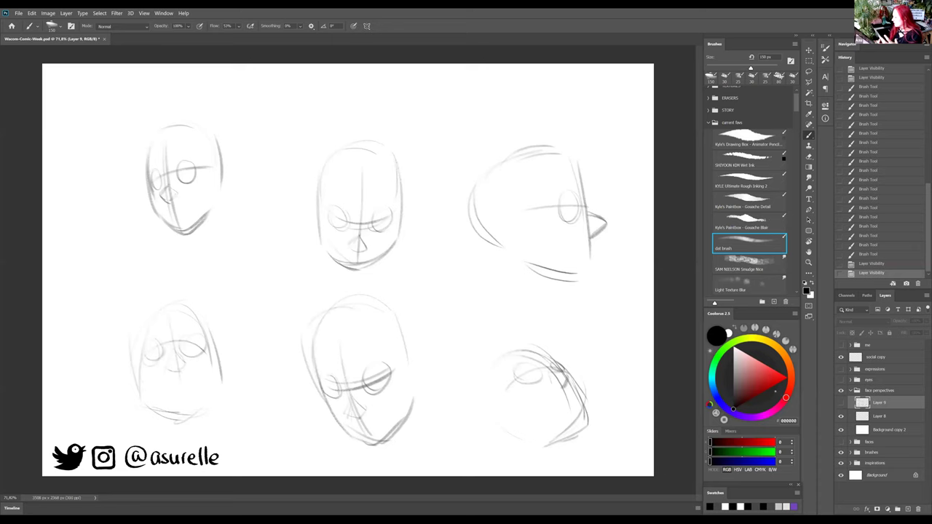
left_click(841, 403)
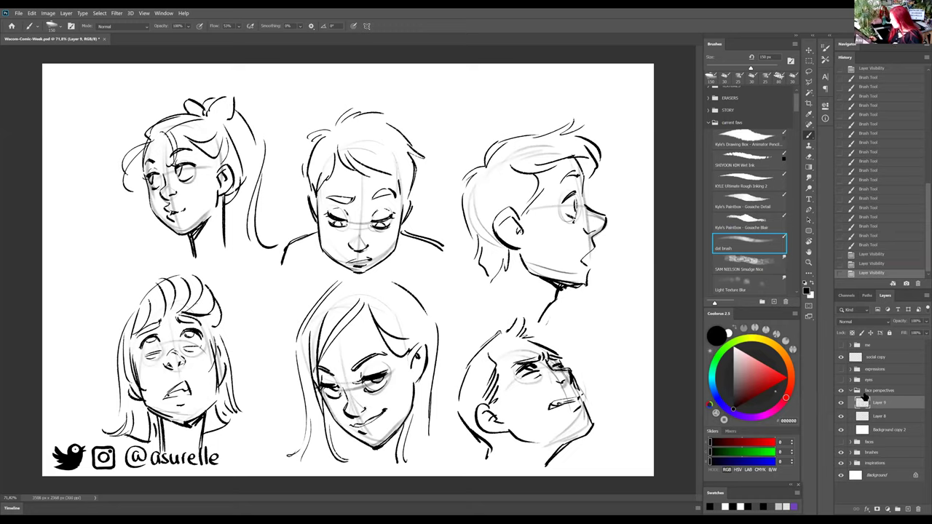
left_click(857, 391)
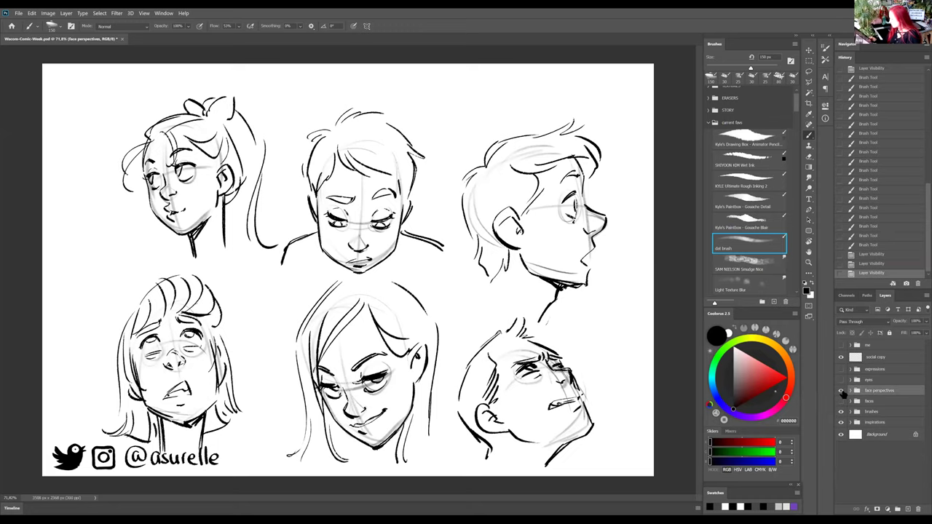
Step: Hide the face perspectives group, show the eyes group instead, and expand it to list its layers
left_click(842, 391)
left_click(842, 380)
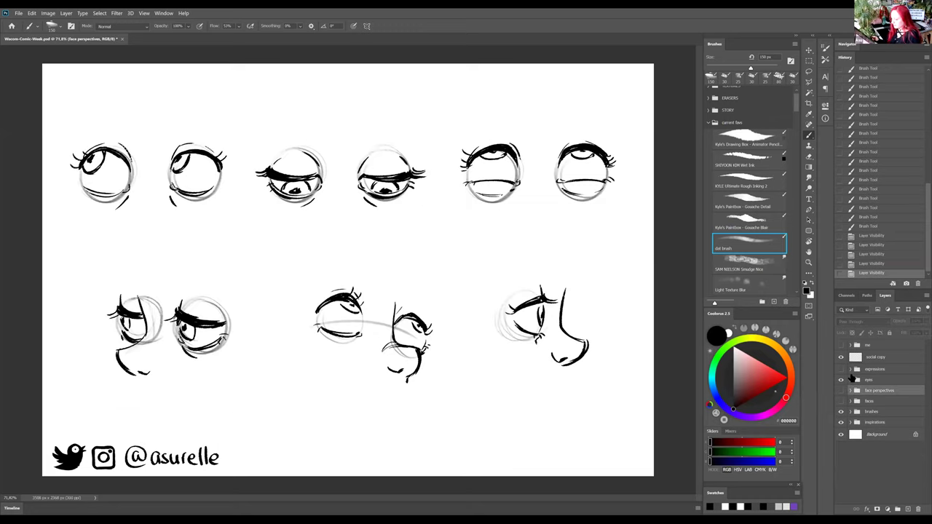
left_click(850, 380)
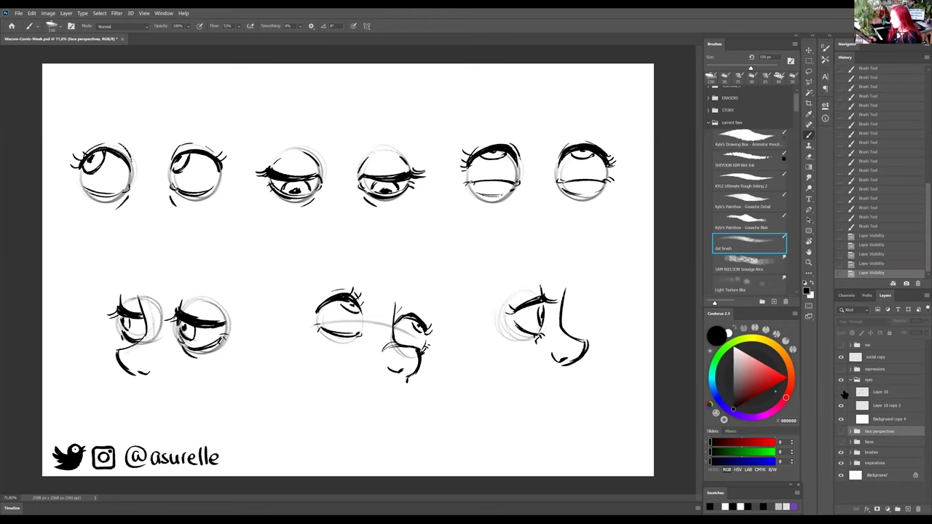
Step: Switch Layer 10 in the eyes group off and on twice to examine the construction circles, and collapse the group
left_click(842, 392)
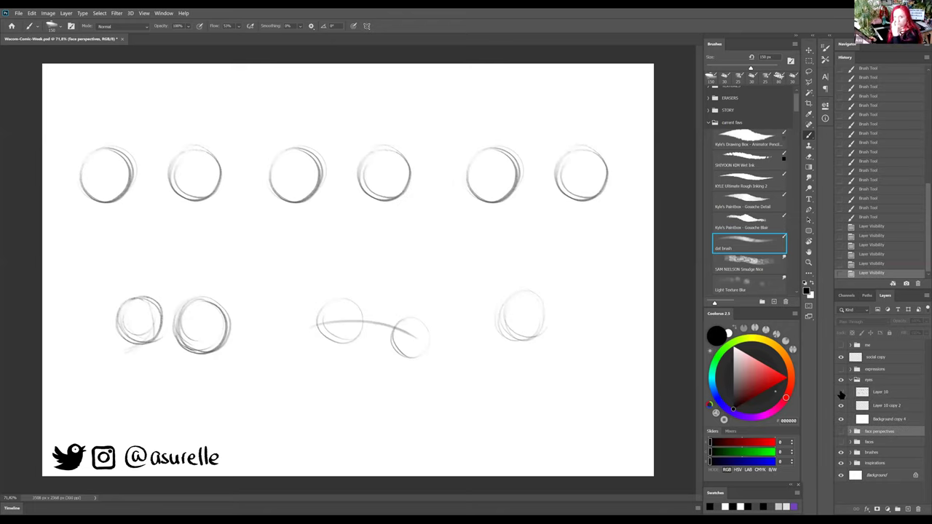
left_click(842, 393)
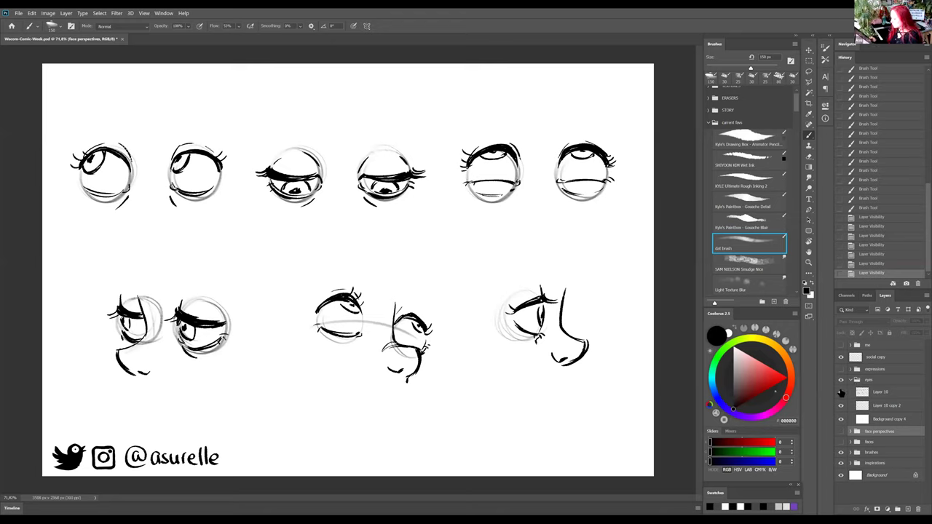
left_click(842, 392)
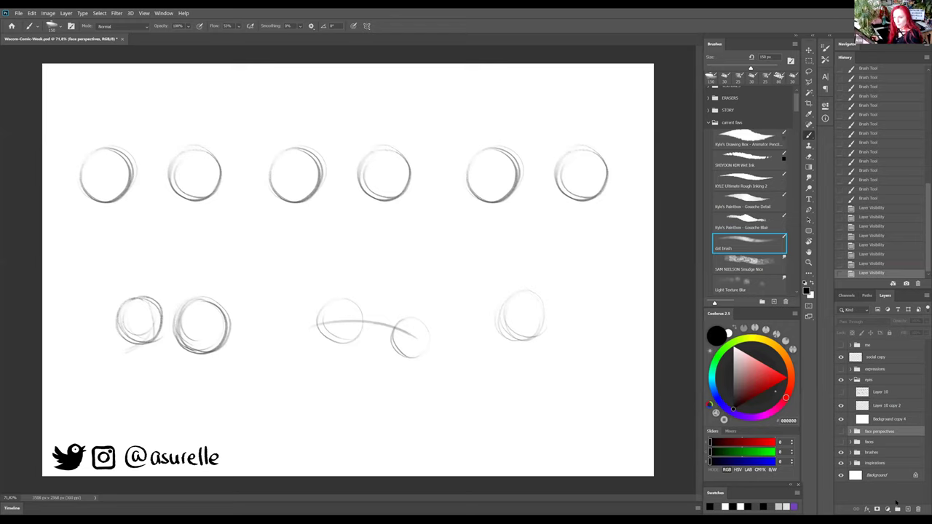
left_click(841, 392)
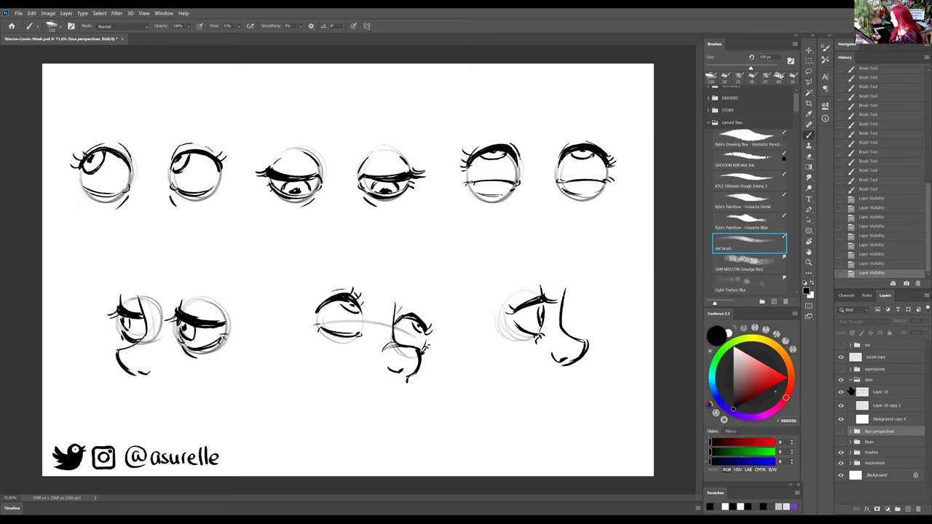
left_click(850, 380)
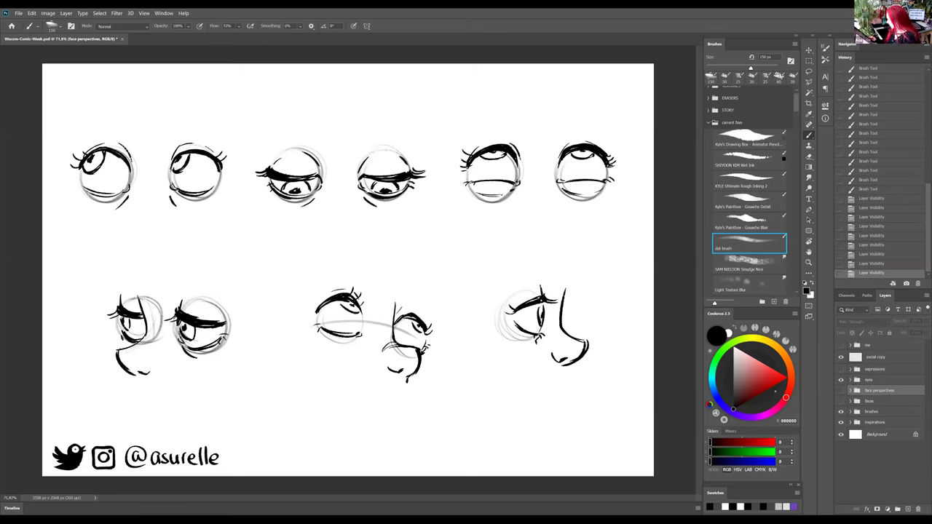
Step: Show and expand the expressions group, and make its emptyface layer visible and active
left_click(842, 369)
left_click(852, 369)
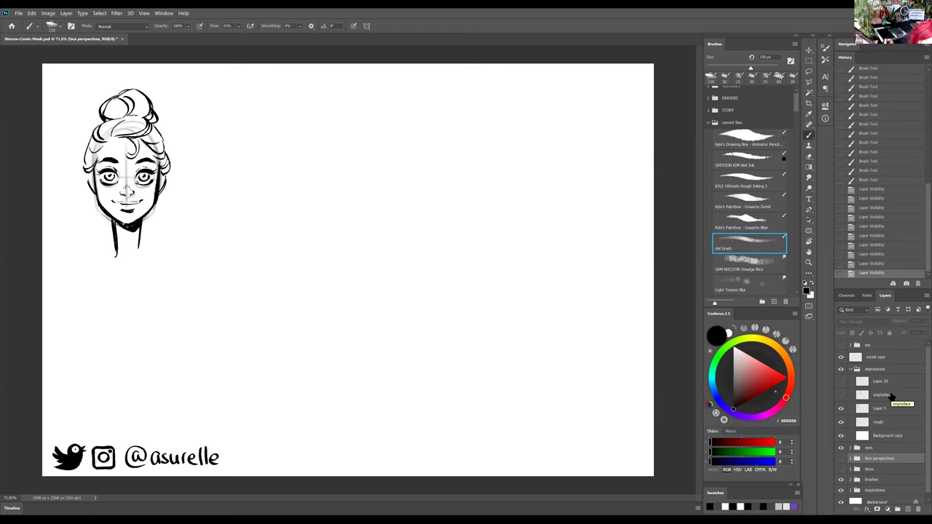
left_click(842, 395)
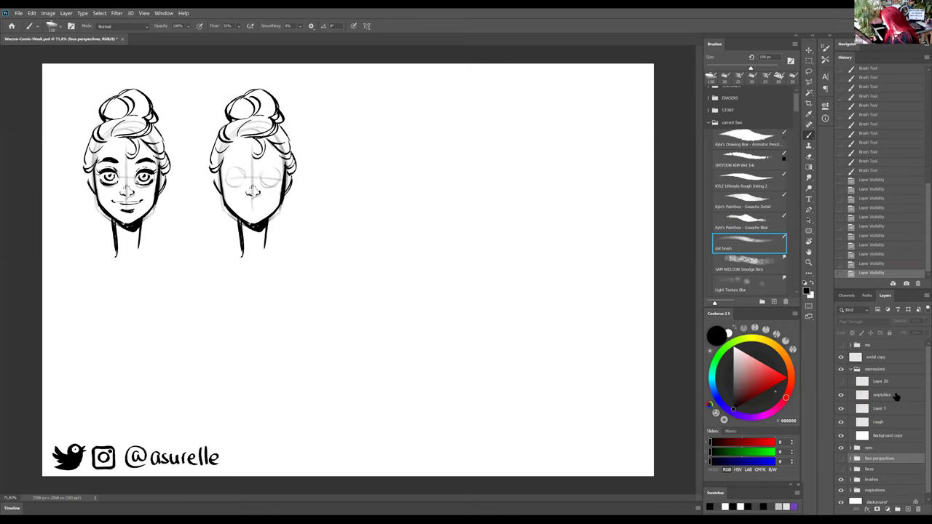
left_click(897, 395)
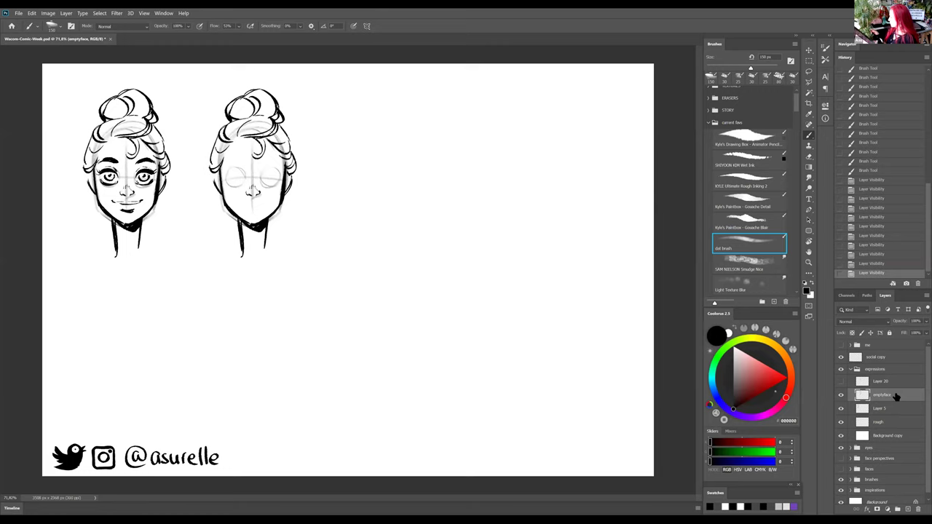
Step: Ink lowered, frowning eyebrows and glaring eyes on the blank second face with the SHIYOON KIM Wet Ink brush
left_click(765, 159)
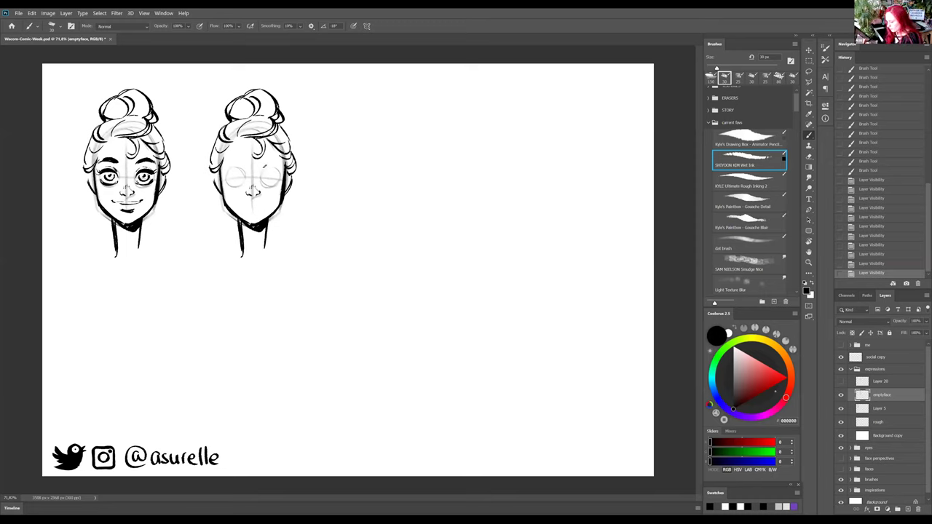
left_click_drag(259, 175, 276, 168)
left_click_drag(262, 173, 273, 168)
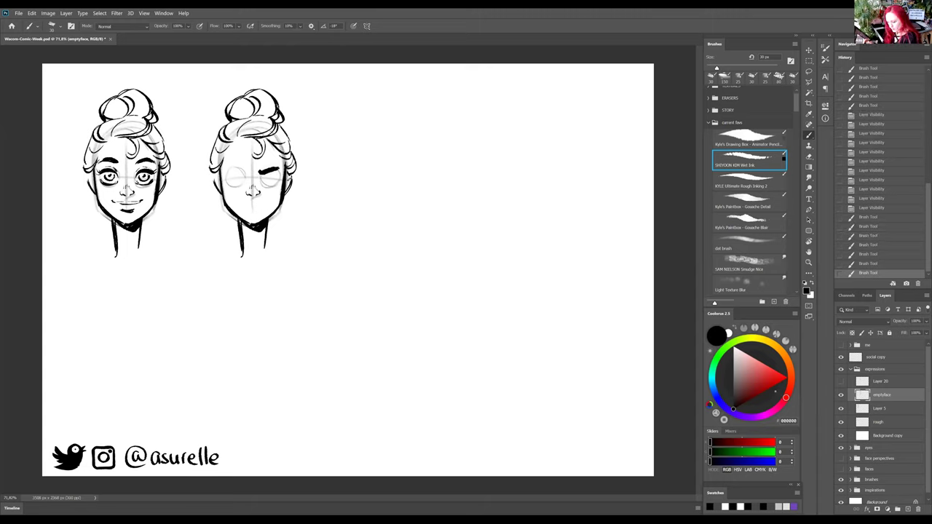
key("ctrl+z")
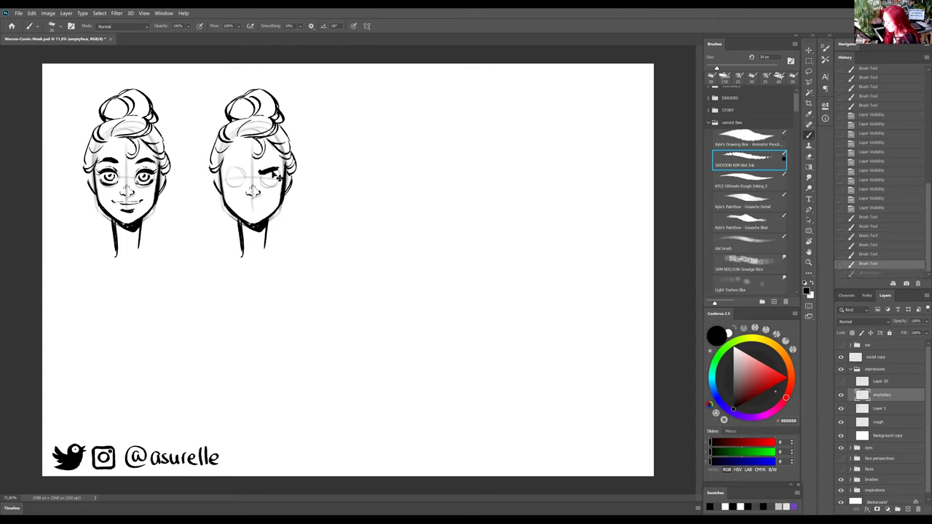
key("ctrl+z")
mouse_move(260, 173)
left_mouse_down()
mouse_move(279, 167)
mouse_move(229, 167)
mouse_move(278, 174)
left_mouse_up()
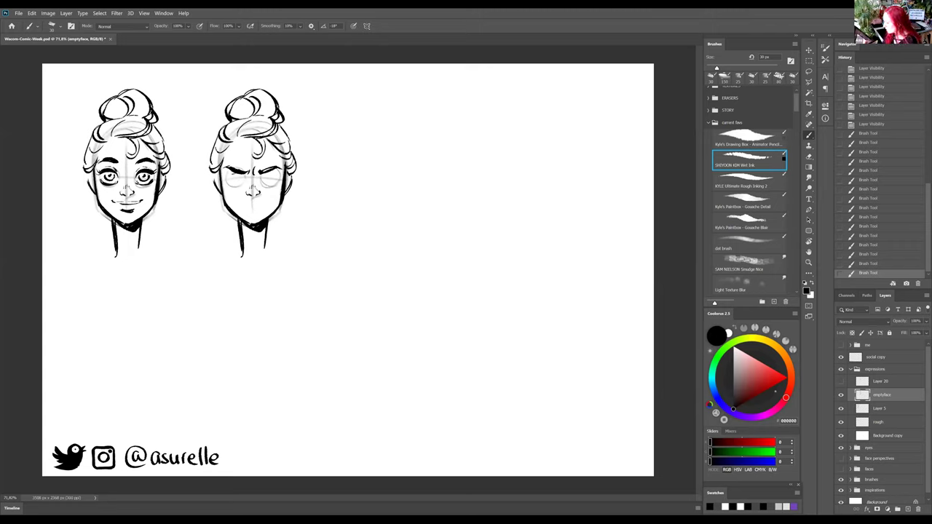
mouse_move(234, 174)
left_mouse_down()
mouse_move(246, 180)
mouse_move(240, 187)
mouse_move(280, 185)
mouse_move(281, 172)
left_mouse_up()
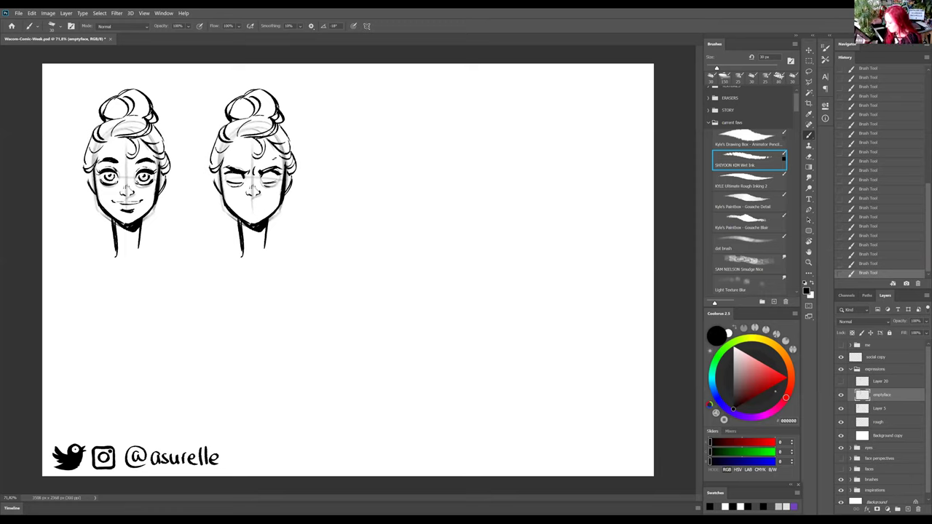
left_click_drag(218, 174, 275, 176)
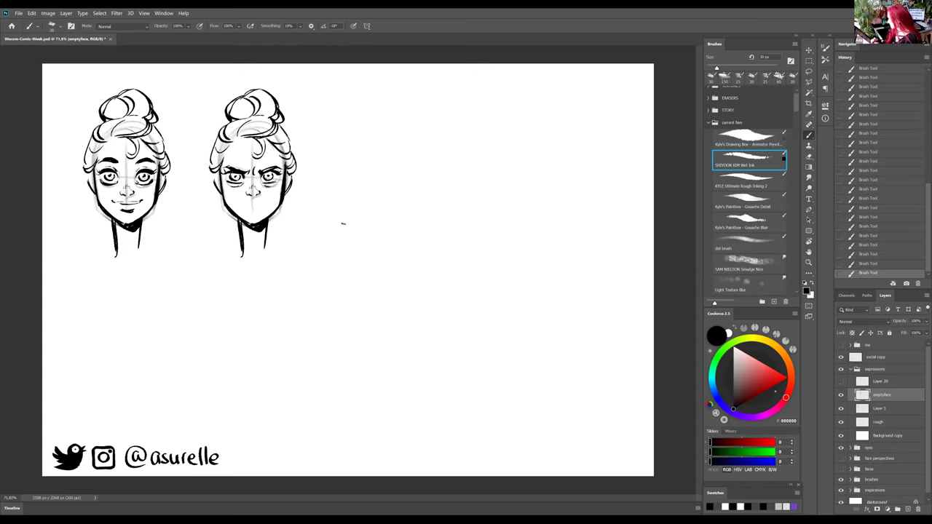
Step: Ink an open, snarling mouth on the second face, erasing with the brush in Clear mode to refine the lips
mouse_move(241, 208)
left_mouse_down()
mouse_move(267, 206)
mouse_move(258, 213)
left_mouse_up()
key("ctrl+z")
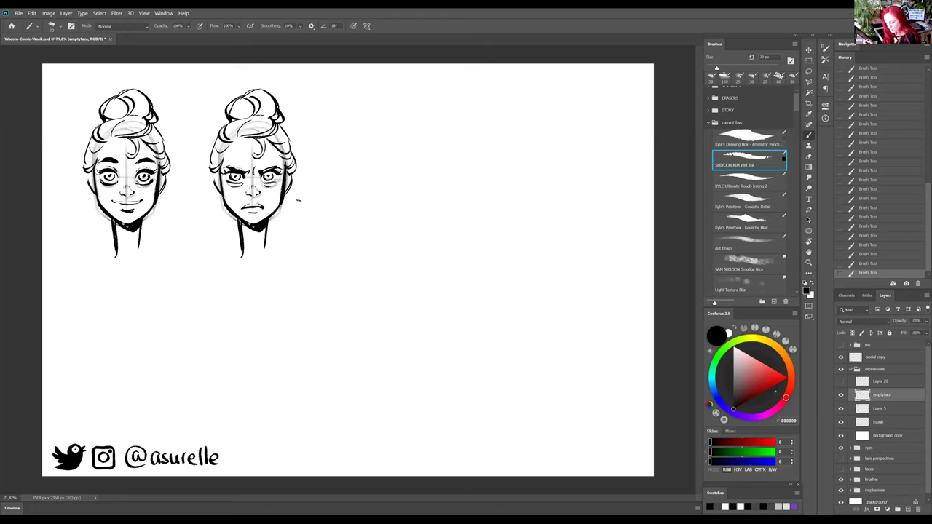
key("ctrl+t")
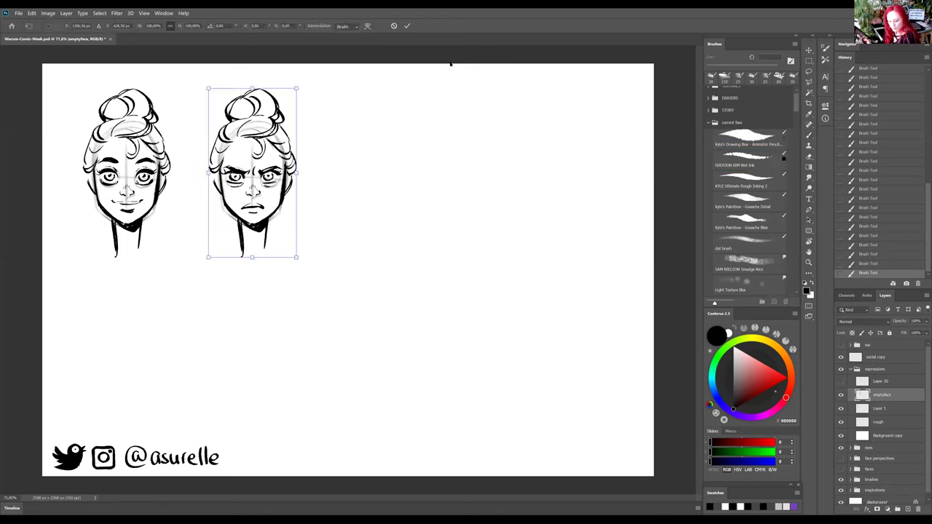
key("Return")
key("shift+alt+r")
mouse_move(245, 210)
left_mouse_down()
mouse_move(264, 207)
mouse_move(244, 213)
mouse_move(264, 212)
mouse_move(254, 213)
left_mouse_up()
key("shift+alt+n")
left_click_drag(259, 203, 261, 216)
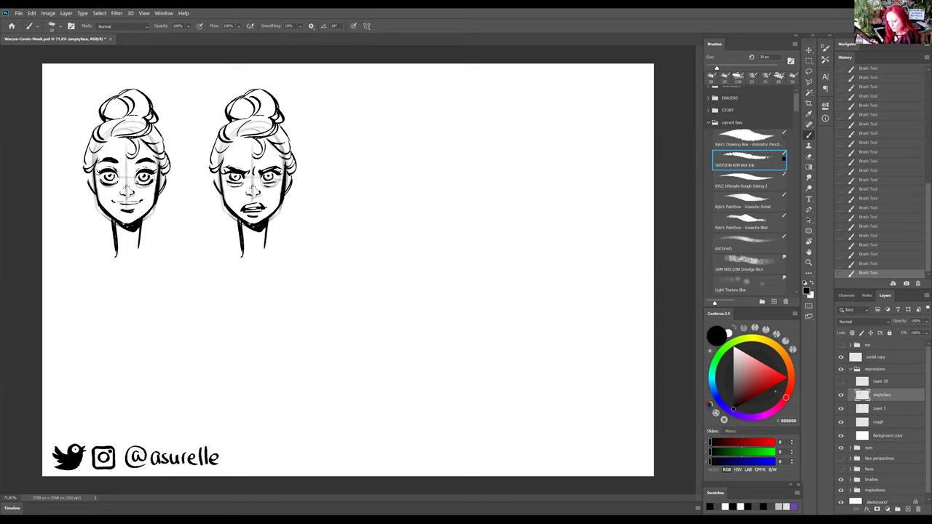
key("shift+alt+r")
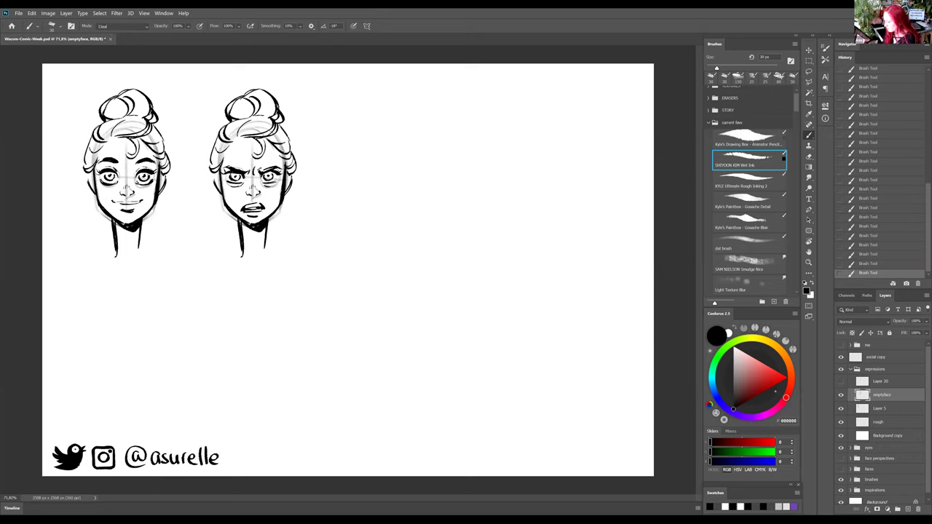
key("shift+alt+n")
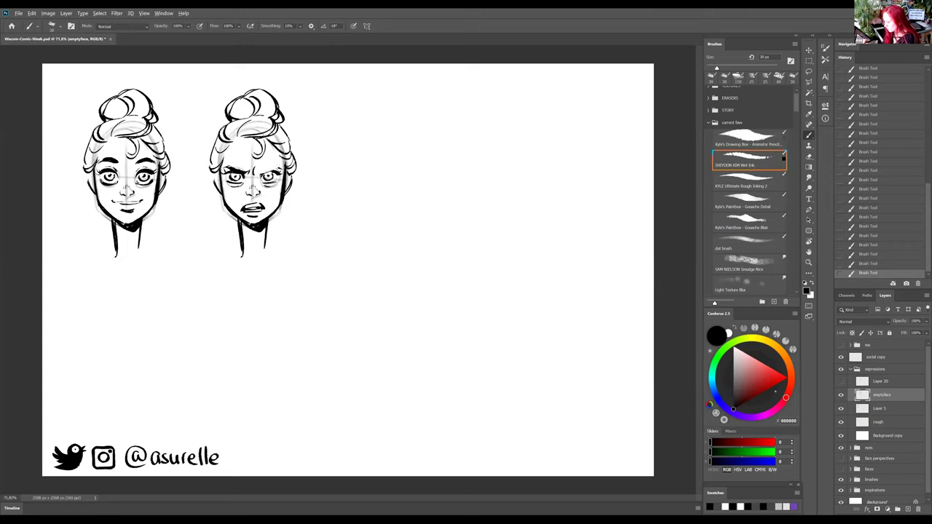
Step: Thicken the second face's angry eyebrows, add frown creases between them, and strengthen the lines under the eyes
mouse_move(257, 175)
left_mouse_down()
mouse_move(282, 167)
mouse_move(273, 170)
left_mouse_up()
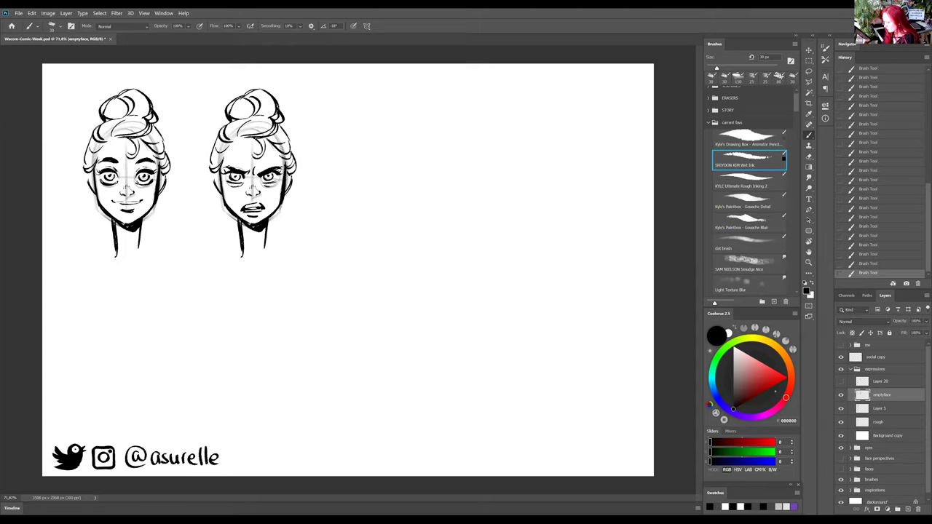
key("grave")
mouse_move(247, 168)
left_mouse_down()
mouse_move(228, 169)
mouse_move(254, 168)
left_mouse_up()
key("shift+alt+r")
key("shift+alt+n")
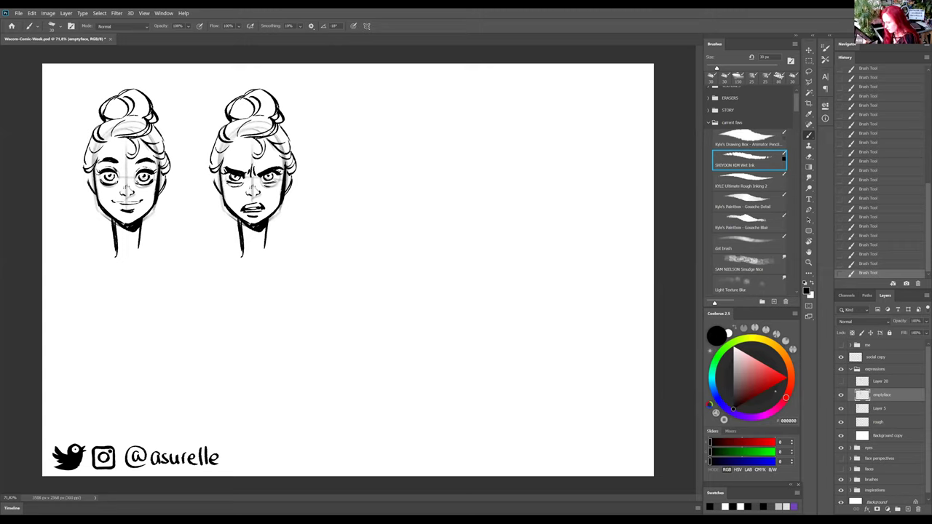
key("grave")
left_click_drag(225, 182, 242, 182)
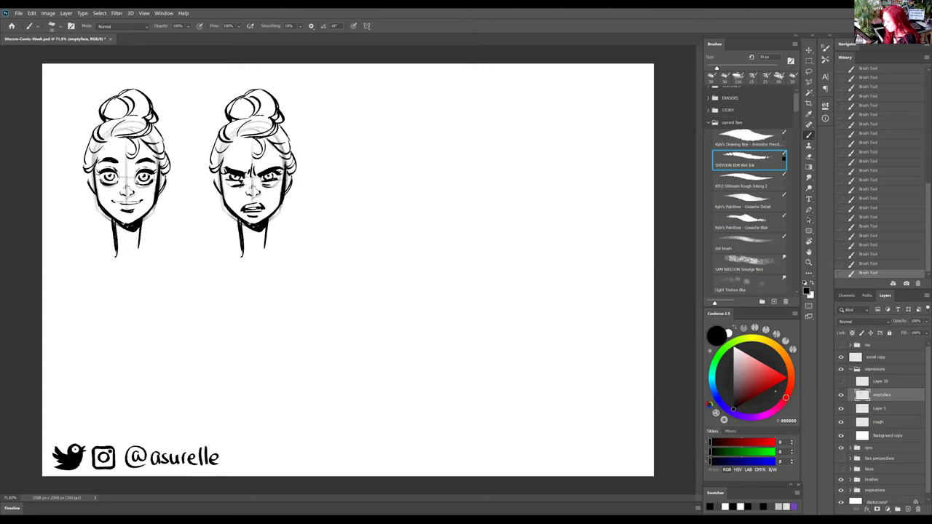
key("shift+alt+r")
key("shift+alt+n")
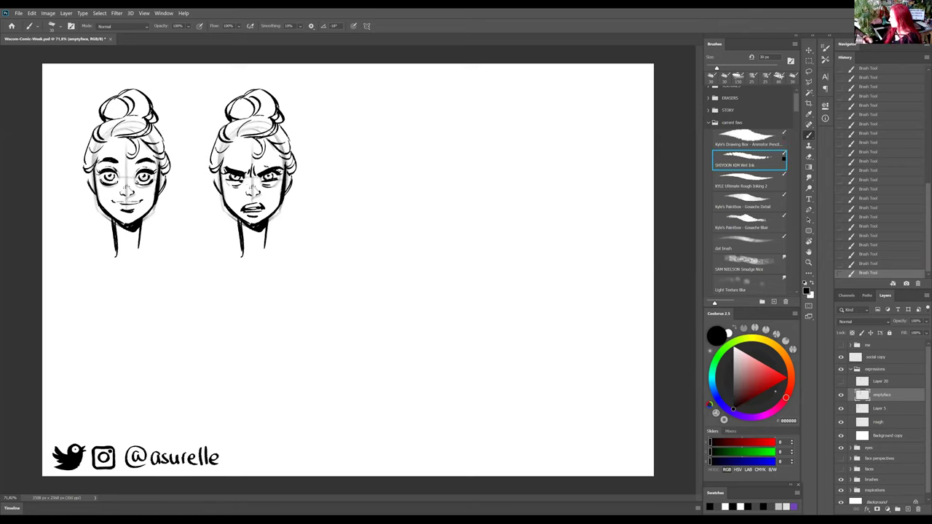
Step: Turn off the Move tool's Auto-Select and place a duplicate of the angry face beside it as the third head
key("v")
left_click_drag(370, 197, 369, 194, "alt")
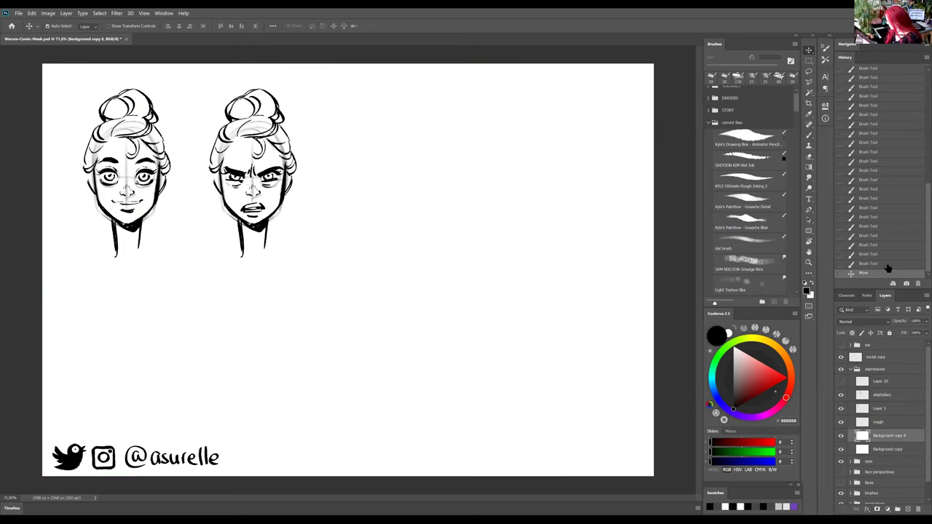
left_click(887, 264)
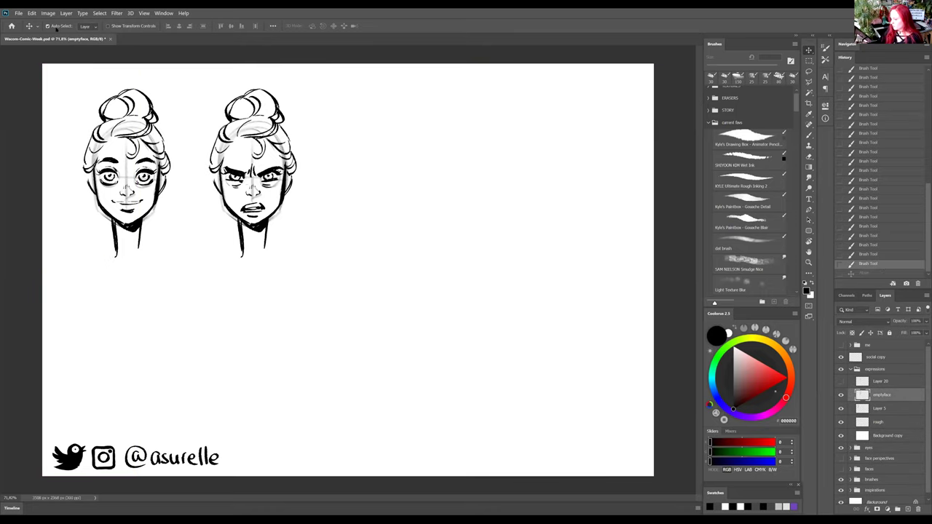
left_click_drag(275, 199, 398, 196, "alt")
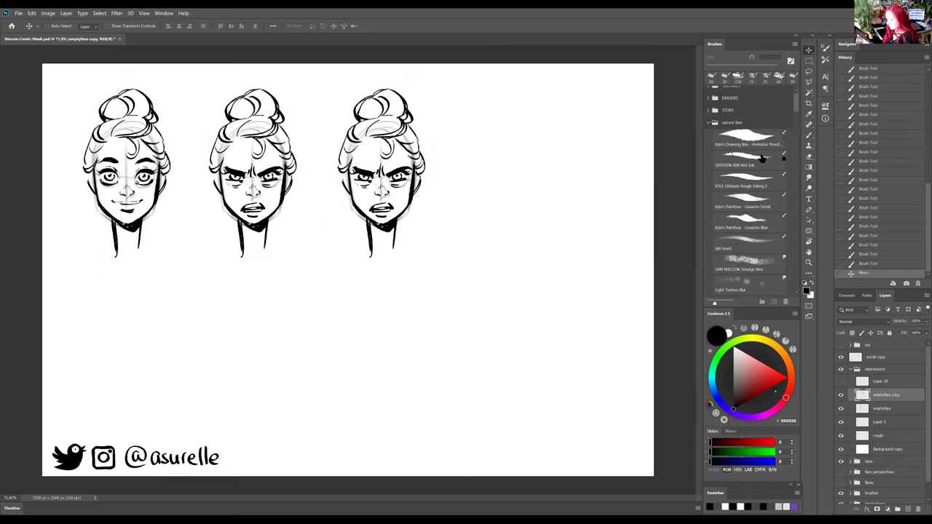
Step: Erase the eyebrows, eyes and mouth from the third head using the SHIYOON KIM Wet Ink brush in Clear mode
left_click(761, 159)
mouse_move(364, 177)
left_mouse_down()
mouse_move(357, 171)
mouse_move(367, 179)
left_mouse_up()
mouse_move(375, 177)
left_mouse_down()
mouse_move(409, 175)
mouse_move(392, 204)
mouse_move(370, 209)
mouse_move(394, 210)
mouse_move(373, 216)
mouse_move(384, 217)
mouse_move(355, 180)
mouse_move(395, 181)
mouse_move(400, 170)
mouse_move(378, 170)
left_mouse_up()
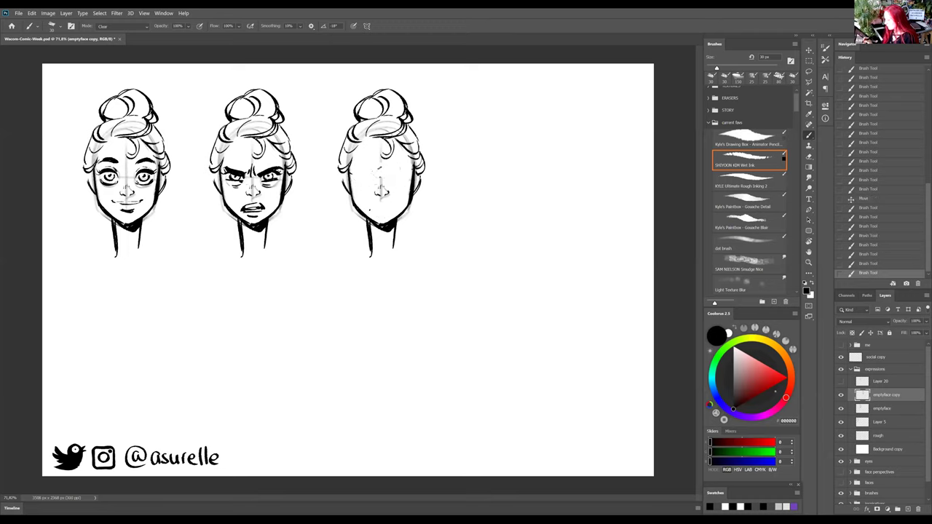
mouse_move(368, 210)
left_mouse_down()
mouse_move(396, 179)
mouse_move(371, 172)
left_mouse_up()
Step: Ink a wide-open eye on the viewer's left side of the third face and erase the stray marks beneath it
key("shift+alt+n")
left_click_drag(361, 169, 373, 174)
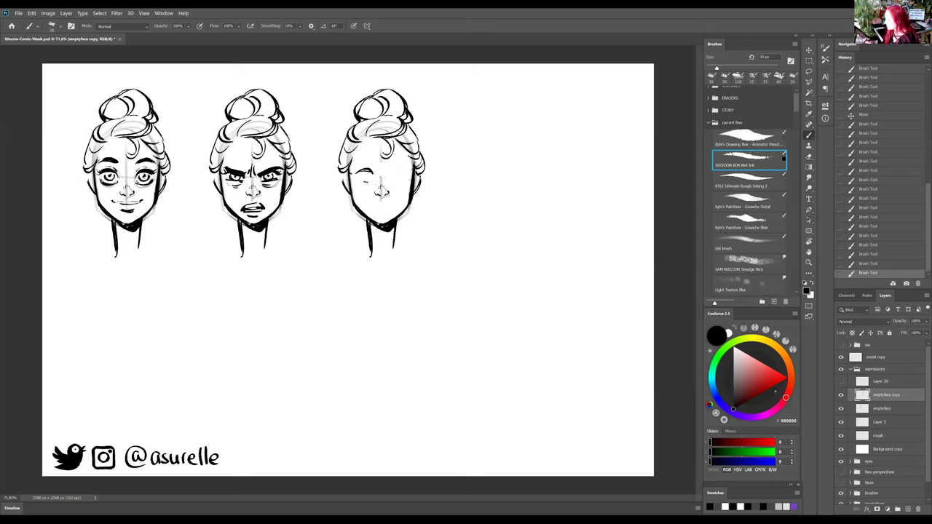
left_click_drag(356, 177, 369, 175)
left_click_drag(367, 174, 371, 183)
key("alt+shift+r")
left_click_drag(351, 179, 369, 182)
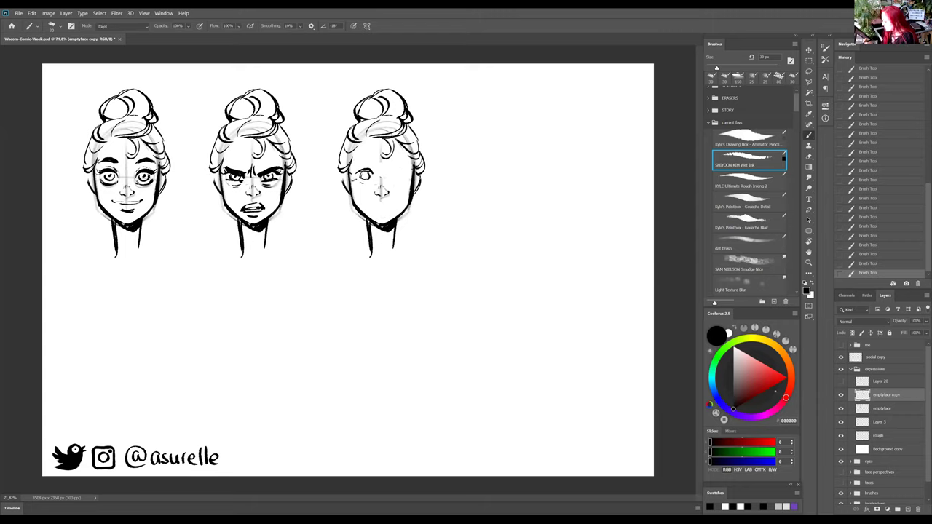
Step: Ink the third face's other wide-open eye, and add raised eyebrows, pupils and lashes
key("alt+shift+n")
mouse_move(389, 172)
left_mouse_down()
mouse_move(409, 169)
mouse_move(406, 155)
left_mouse_up()
mouse_move(404, 159)
left_mouse_down()
mouse_move(376, 155)
mouse_move(370, 187)
mouse_move(367, 179)
mouse_move(373, 170)
mouse_move(412, 179)
mouse_move(405, 186)
left_mouse_up()
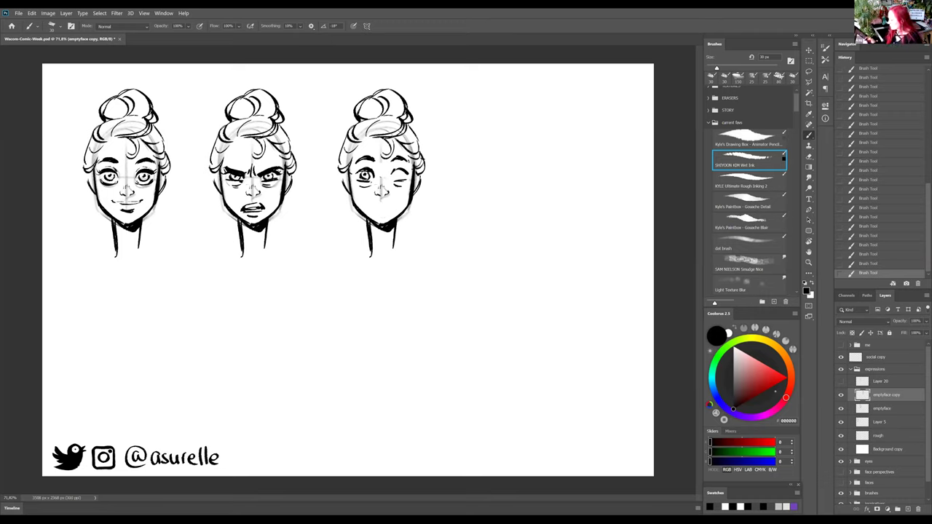
left_click_drag(395, 172, 403, 175)
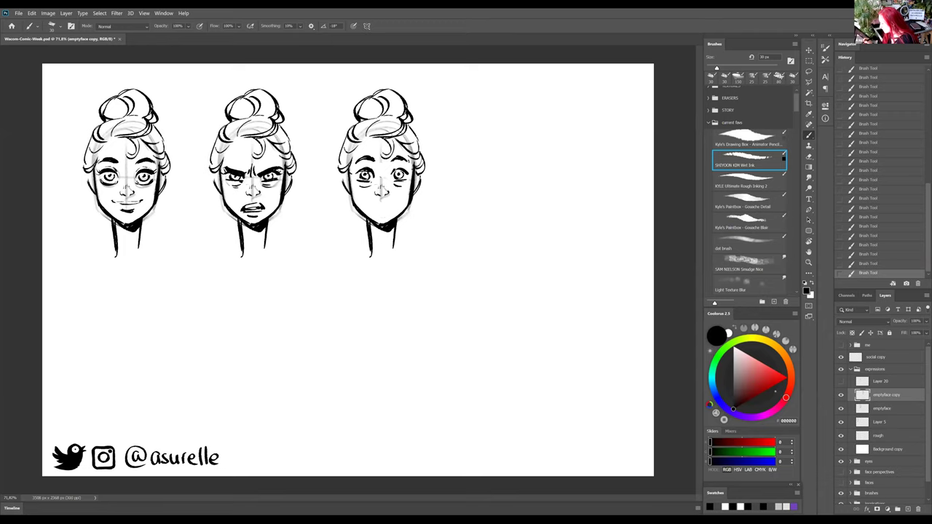
key("ctrl+z")
left_click_drag(359, 172, 354, 167)
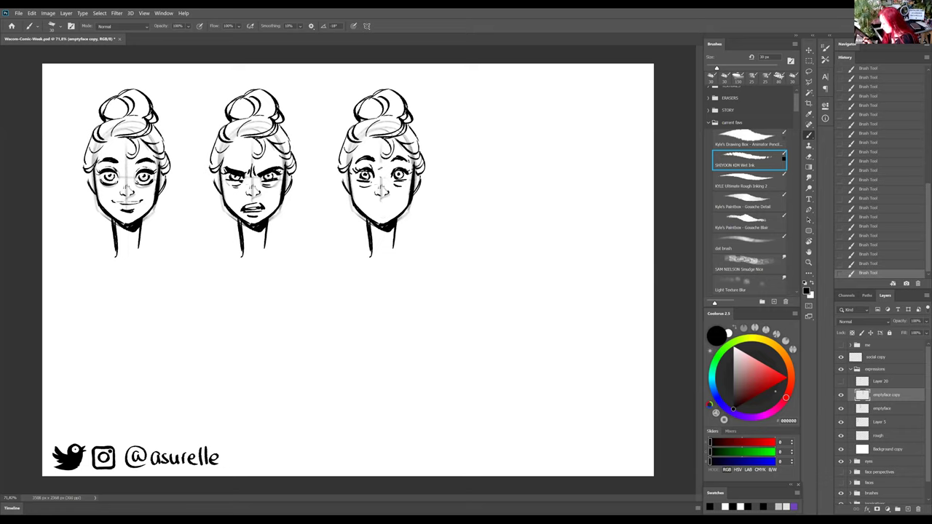
Step: Ink an open laughing mouth with teeth and a dark interior on the third face, plus a cheek line under the eye on the viewer's left
mouse_move(366, 199)
left_mouse_down()
mouse_move(401, 197)
mouse_move(362, 198)
left_mouse_up()
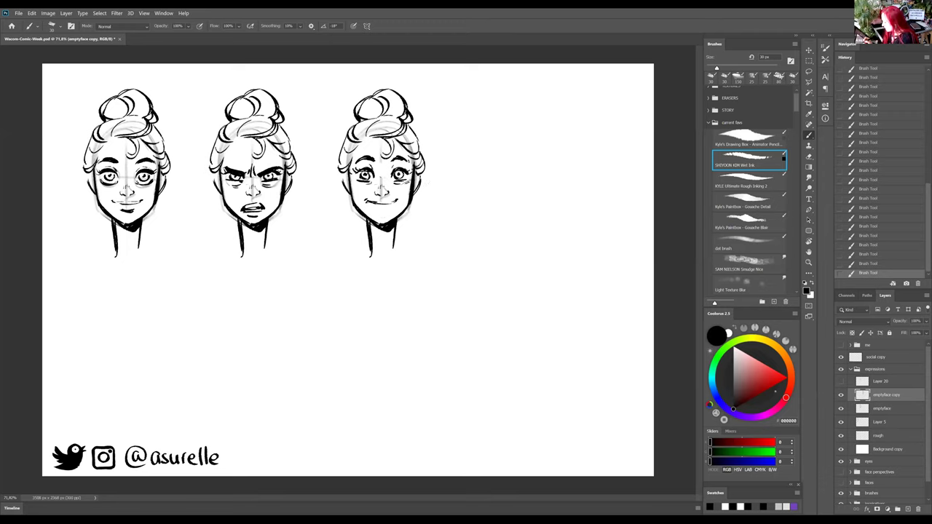
left_click_drag(346, 184, 367, 186)
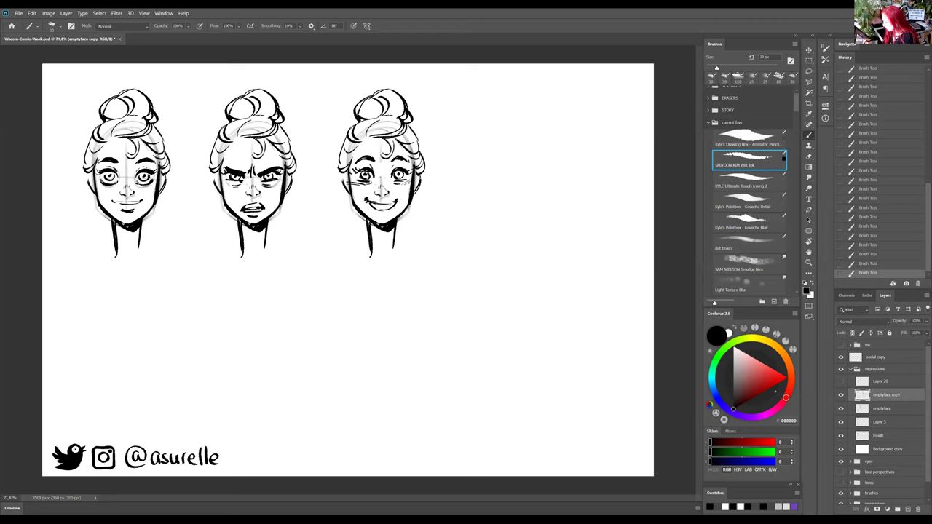
key("shift+alt+r")
mouse_move(396, 203)
left_mouse_down()
mouse_move(367, 202)
mouse_move(399, 196)
mouse_move(372, 209)
left_mouse_up()
key("shift+alt+n")
left_click_drag(372, 210, 393, 207)
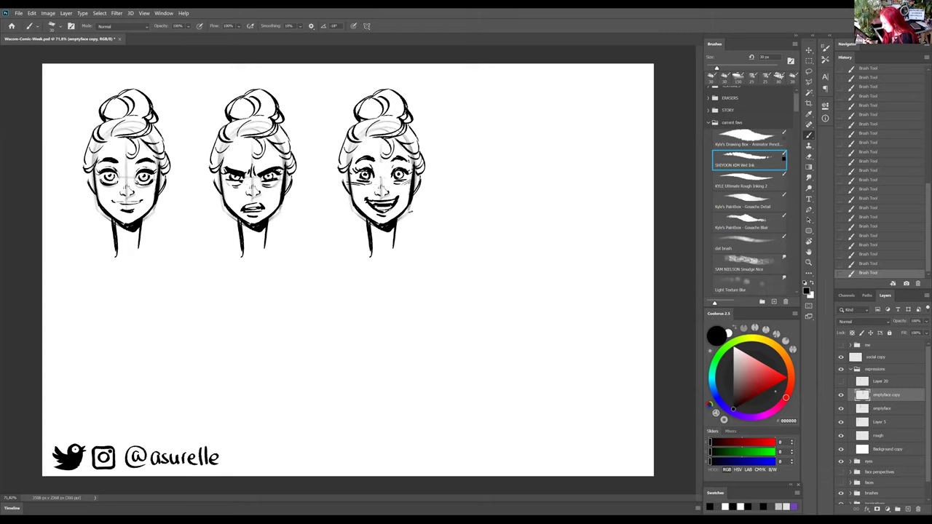
Step: Erase the stray mark beside the third face's jaw and retouch its cheek lines, alternating Clear and Normal brush modes
key("shift+alt+r")
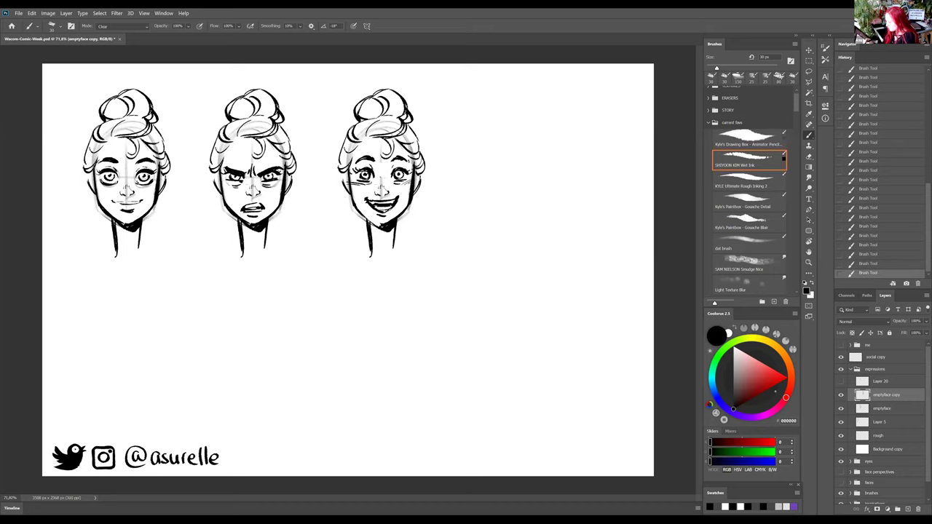
key("shift+alt+n")
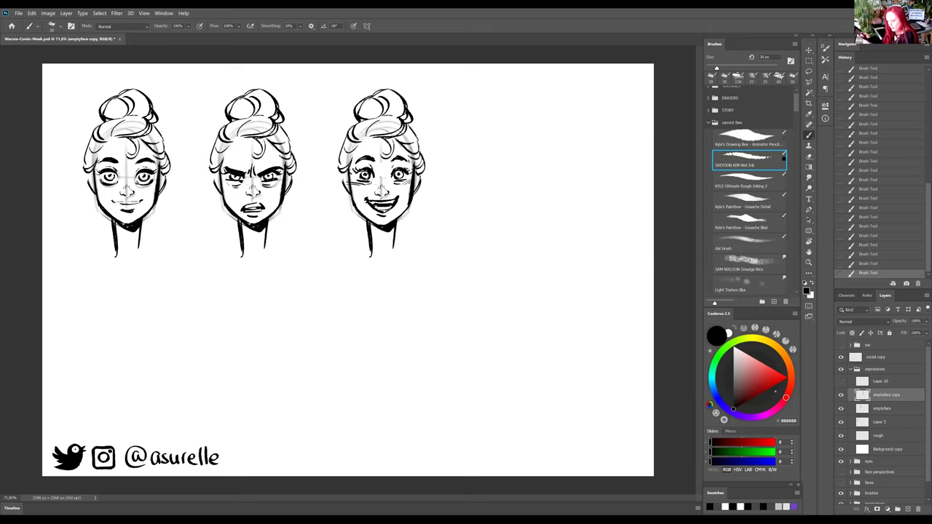
key("shift+alt+r")
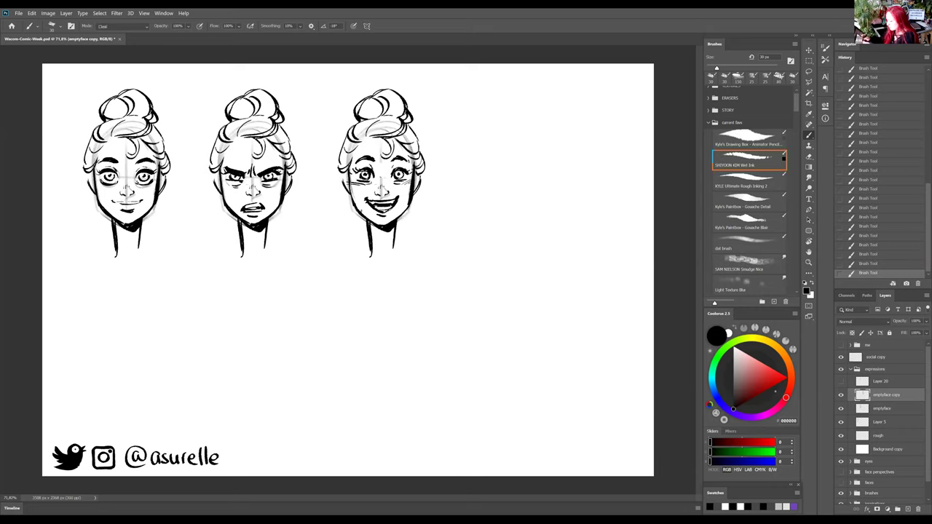
key("shift+alt+n")
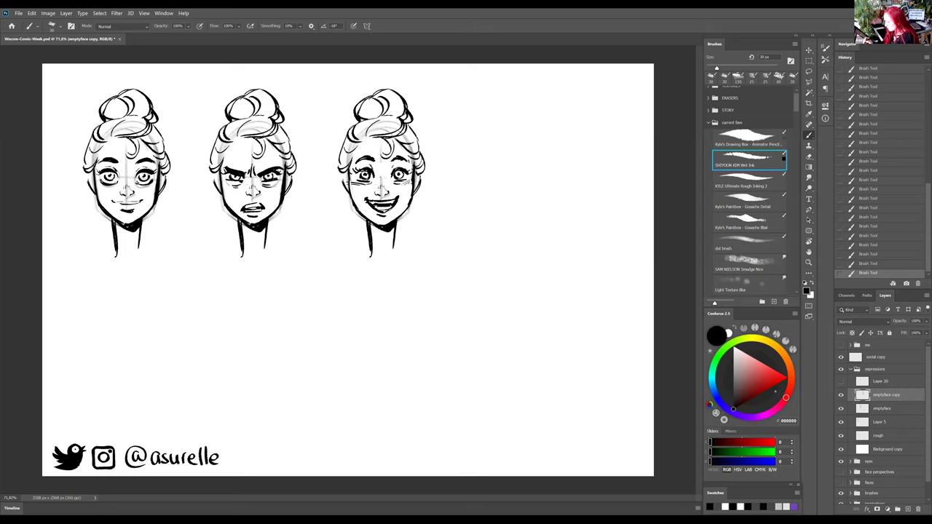
key("shift+alt+r")
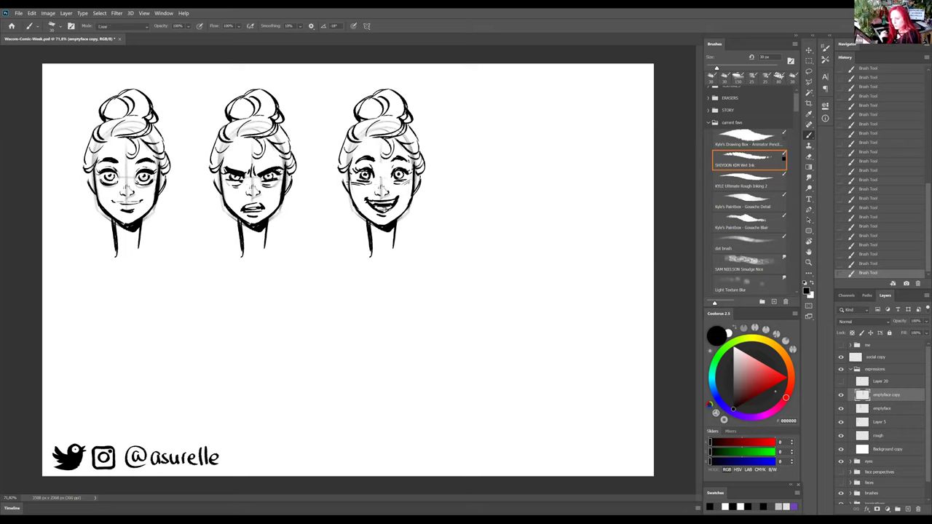
Step: Duplicate the angry face from the emptyface layer and place the copy beside the laughing face as the fourth head
left_click(883, 408)
key("v")
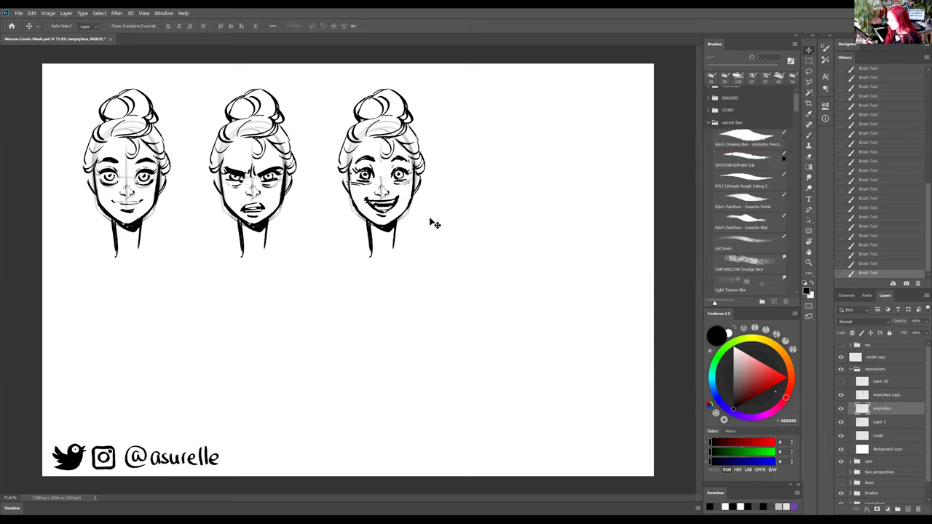
left_click_drag(278, 219, 543, 222)
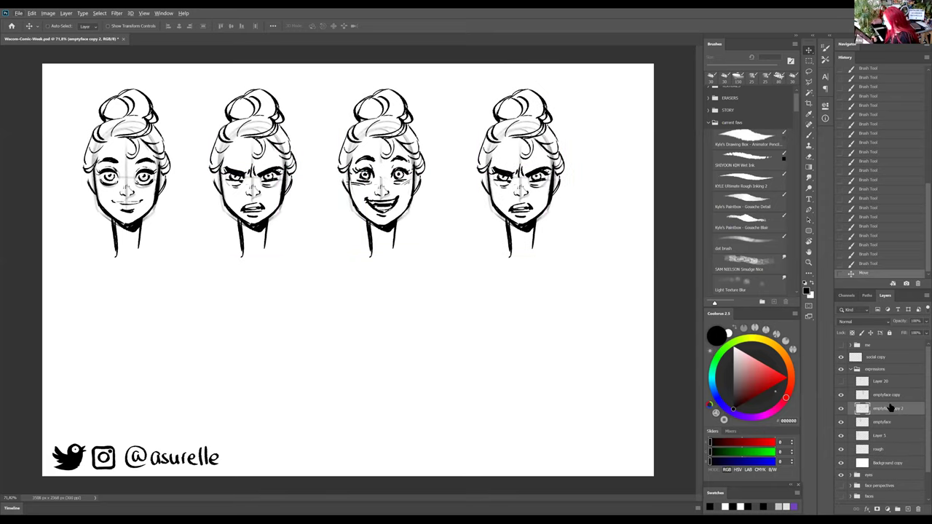
Step: Clear the angry eyebrows, eyes and mouth from the fourth head and start inking a new eye on the viewer's left
key("b")
mouse_move(497, 177)
left_mouse_down()
mouse_move(511, 173)
mouse_move(492, 166)
mouse_move(498, 176)
mouse_move(551, 167)
mouse_move(542, 177)
left_mouse_up()
mouse_move(538, 180)
left_mouse_down()
mouse_move(514, 172)
mouse_move(514, 181)
left_mouse_up()
key("shift+alt+n")
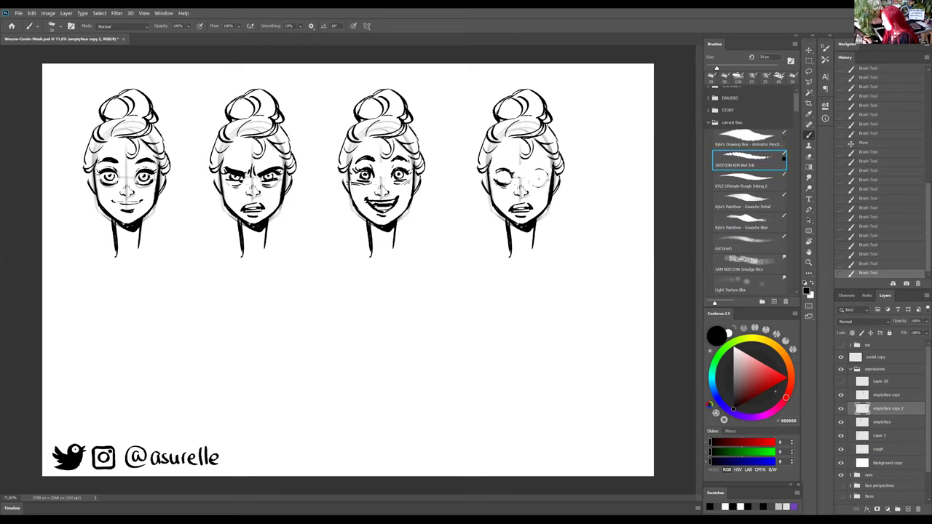
key("shift+alt+r")
left_click_drag(512, 205, 532, 209)
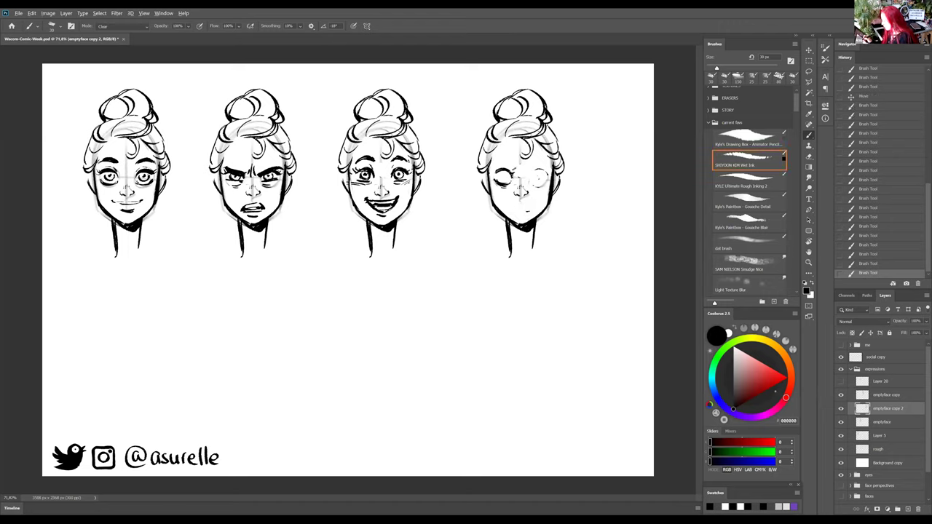
Step: Ink round, wide-open eyes with pupils on both sides of the fourth face
key("shift+alt+n")
left_click_drag(539, 177, 543, 172)
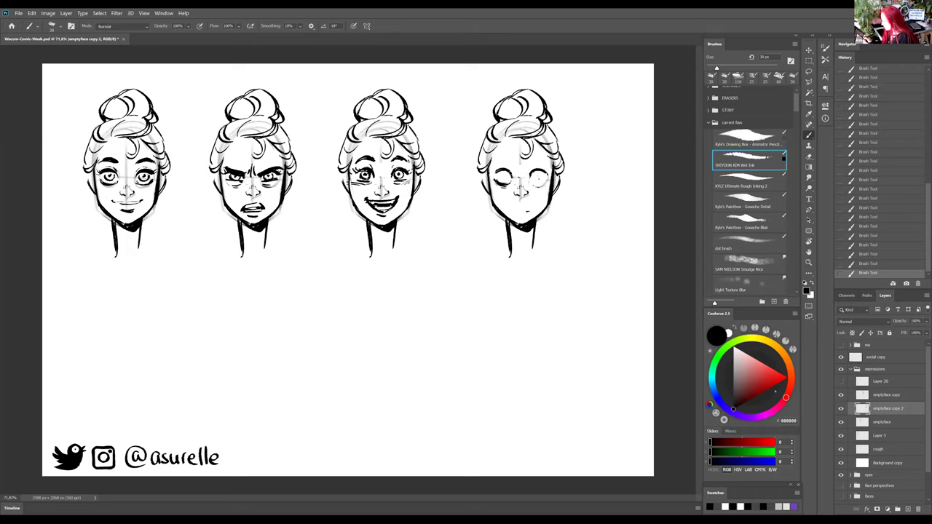
key("shift+alt+r")
key("shift+alt+n")
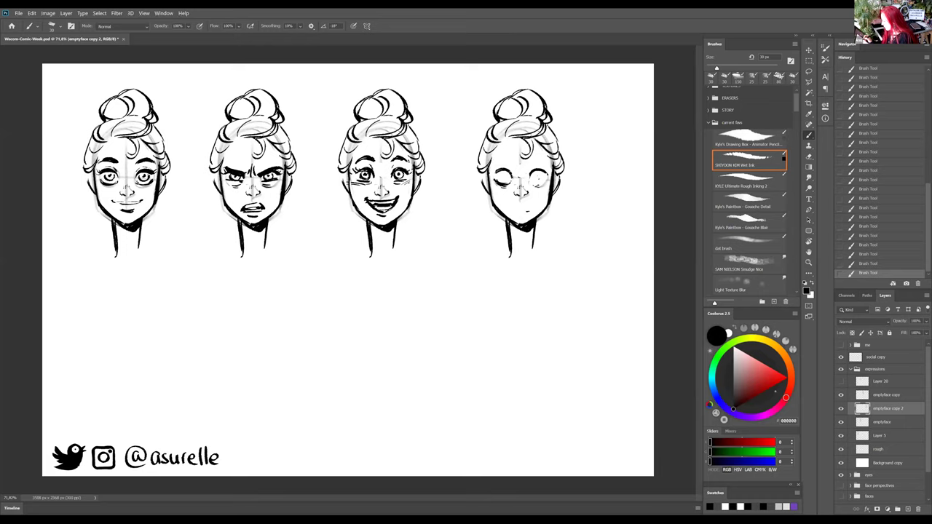
mouse_move(532, 185)
left_mouse_down()
mouse_move(548, 179)
mouse_move(500, 182)
mouse_move(511, 181)
mouse_move(497, 169)
mouse_move(534, 179)
left_mouse_up()
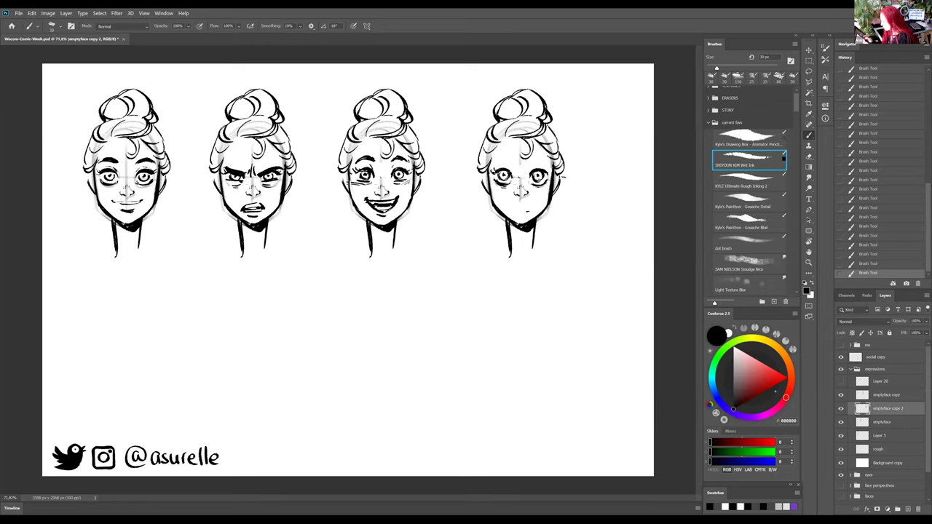
Step: Erase the fourth face's stray marks, then ink worried eyebrows slanting up toward the middle and a small downturned mouth
key("shift+alt+r")
key("shift+alt+r")
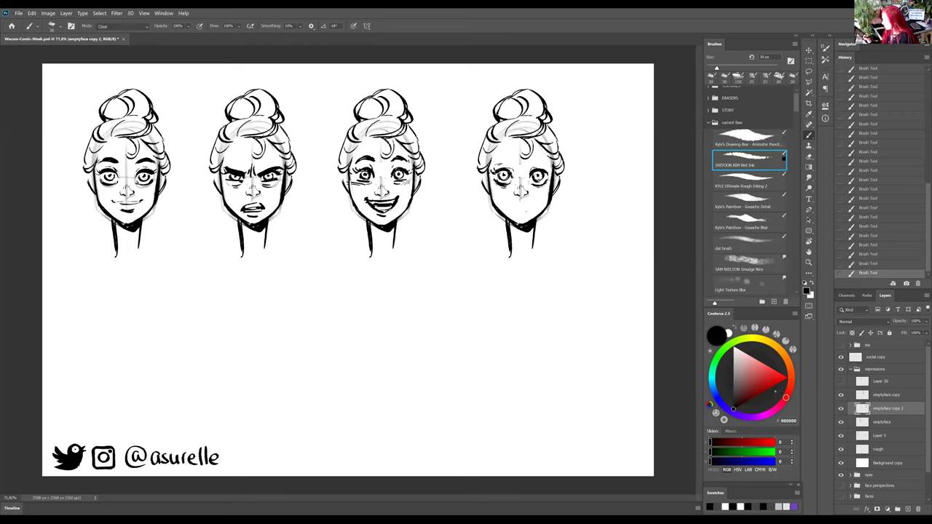
key("shift+alt+n")
left_click_drag(496, 166, 518, 160)
left_click_drag(528, 162, 551, 161)
left_click_drag(517, 211, 532, 206)
key("ctrl+z")
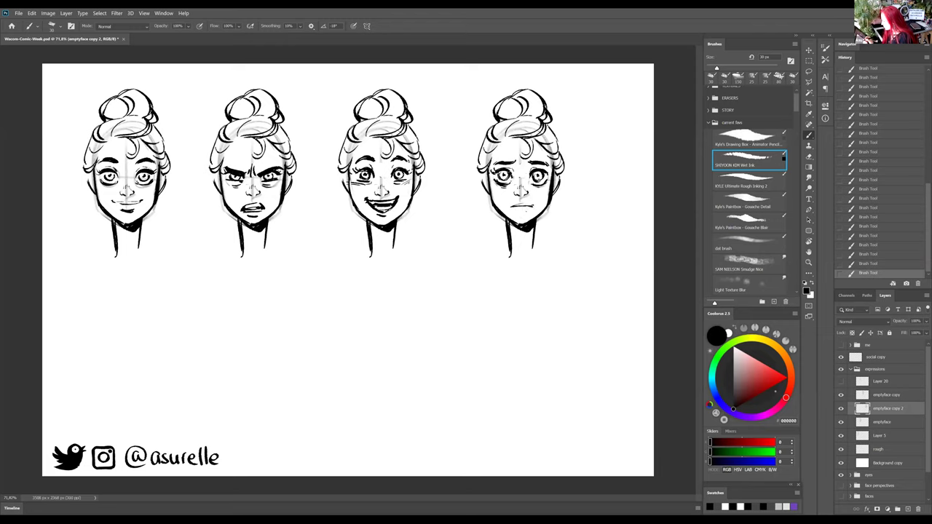
left_click_drag(515, 205, 529, 211)
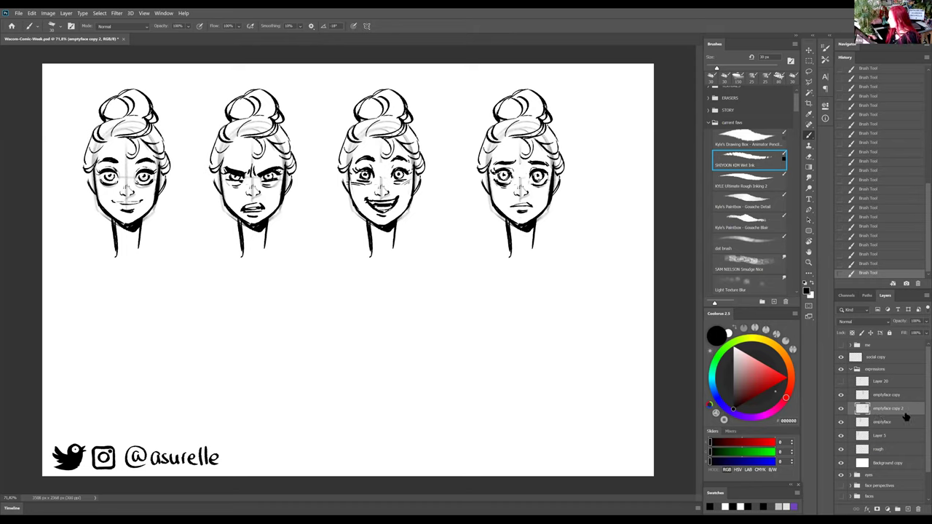
Step: Duplicate the worried face and place the copy directly below it as the fifth head
key("v")
left_click_drag(546, 159, 550, 348)
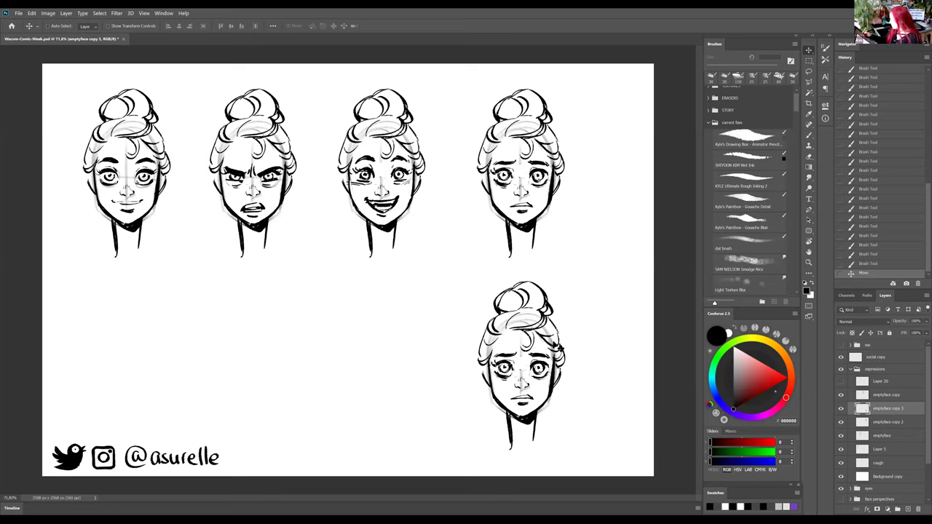
Step: Replace the fifth face's eyebrow on the viewer's left with a lower, frowning one using the SHIYOON KIM Wet Ink brush
left_click(753, 159)
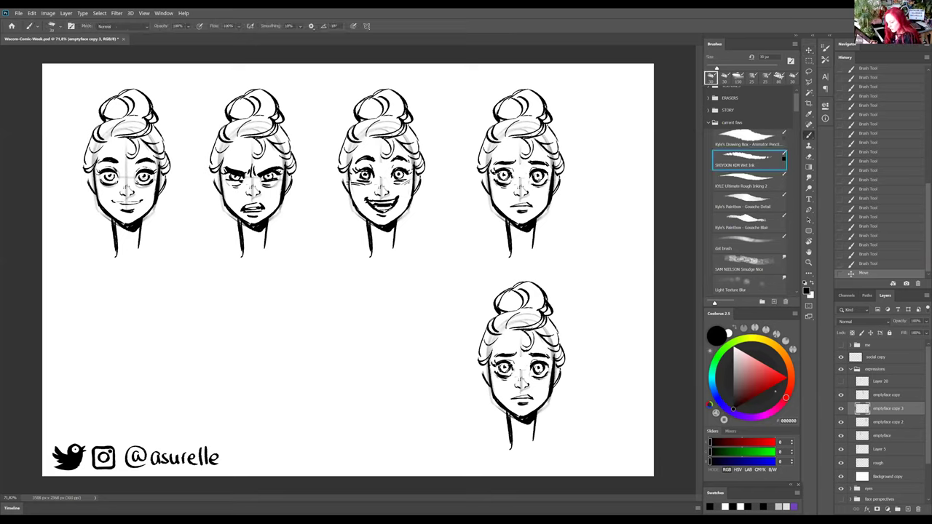
key("shift+alt+r")
left_click_drag(497, 357, 518, 356)
key("shift+alt+n")
left_click_drag(498, 357, 514, 357)
left_click_drag(501, 358, 515, 358)
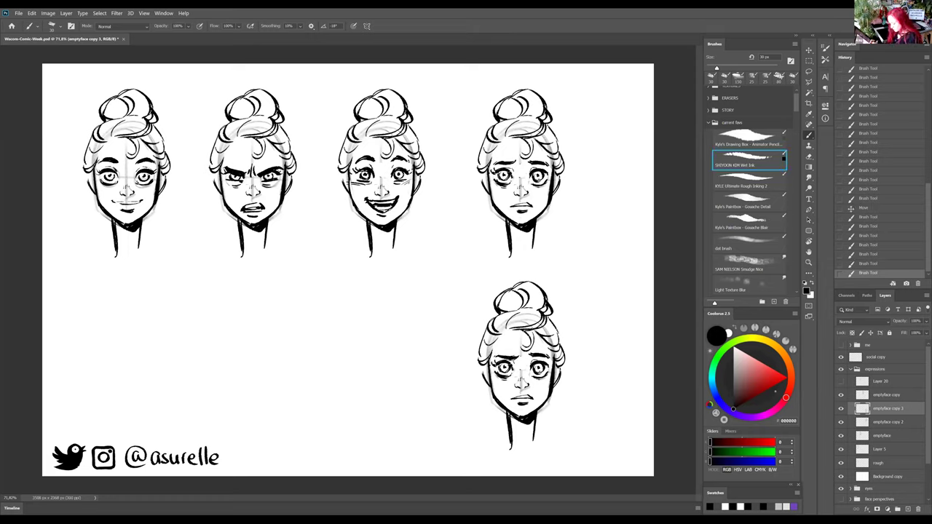
key("shift+alt+r")
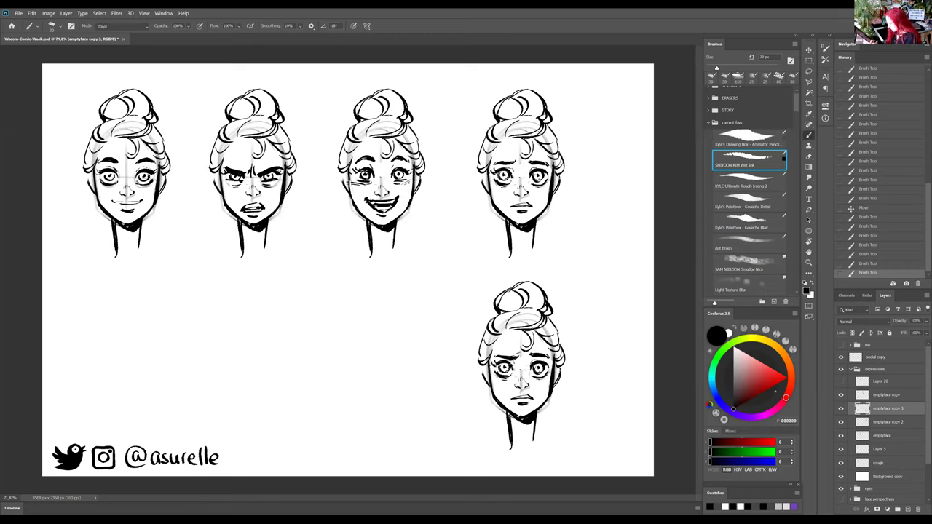
key("shift+alt+n")
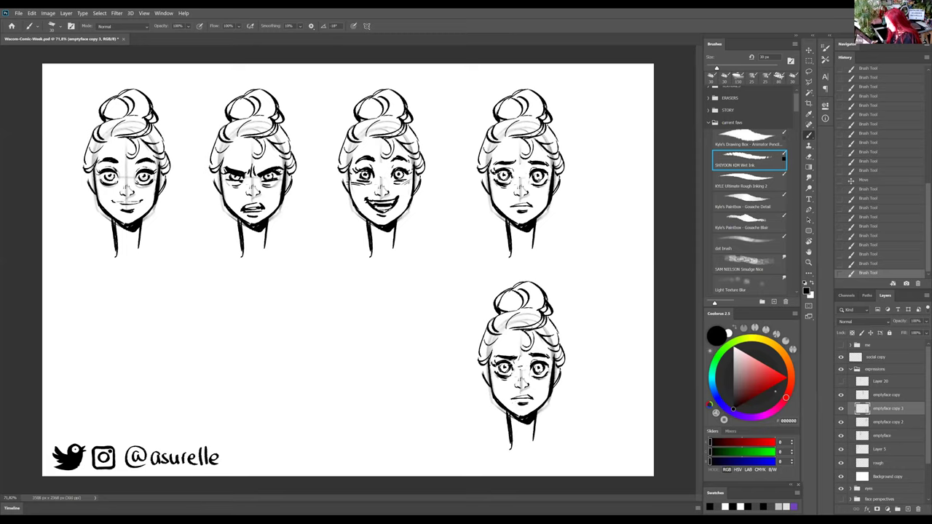
Step: Redraw the fifth face's eye on the viewer's left with a lowered lid and refine the inner end of its eyebrow
key("shift+alt+r")
left_click_drag(495, 362, 513, 367)
key("shift+alt+n")
left_click_drag(500, 368, 510, 369)
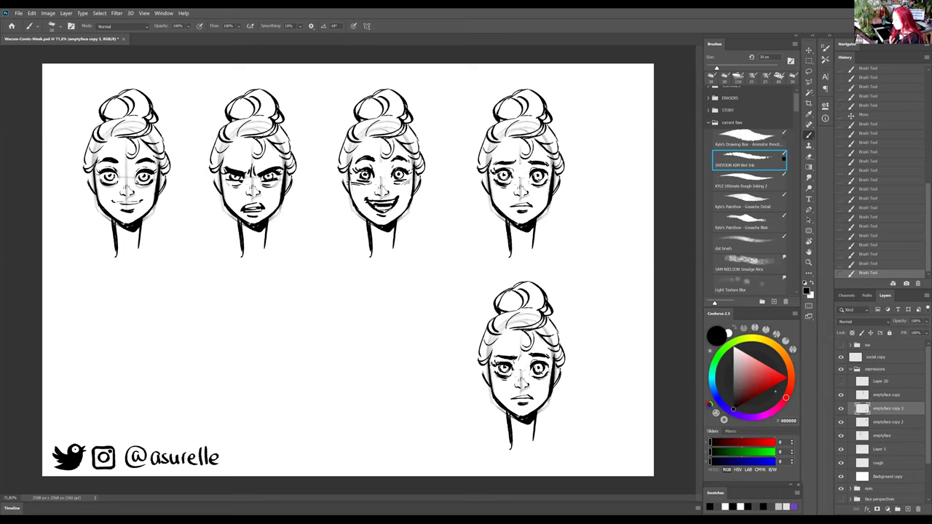
left_click_drag(516, 356, 522, 352)
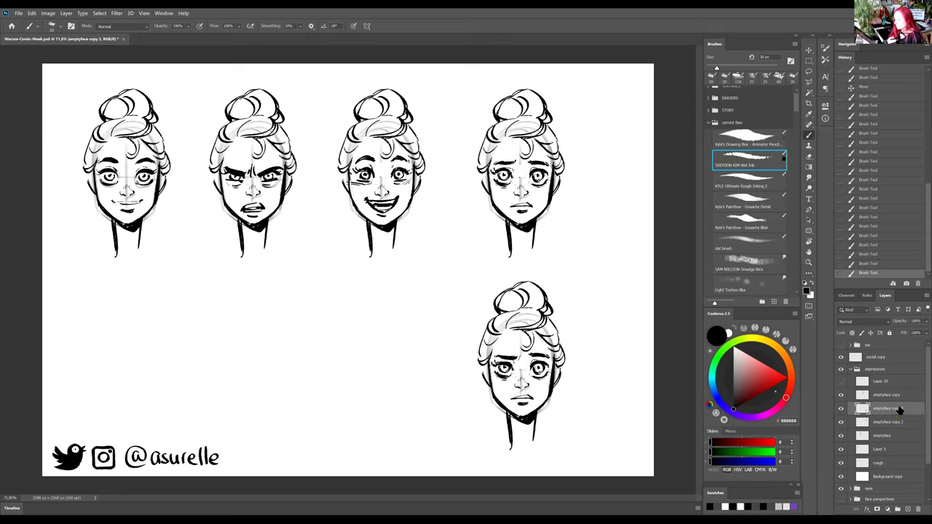
left_click(517, 360)
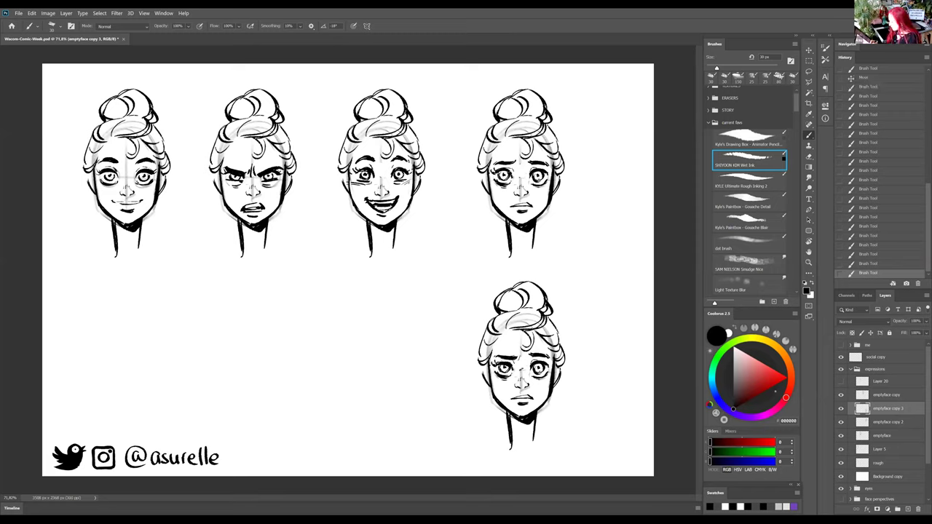
key("grave")
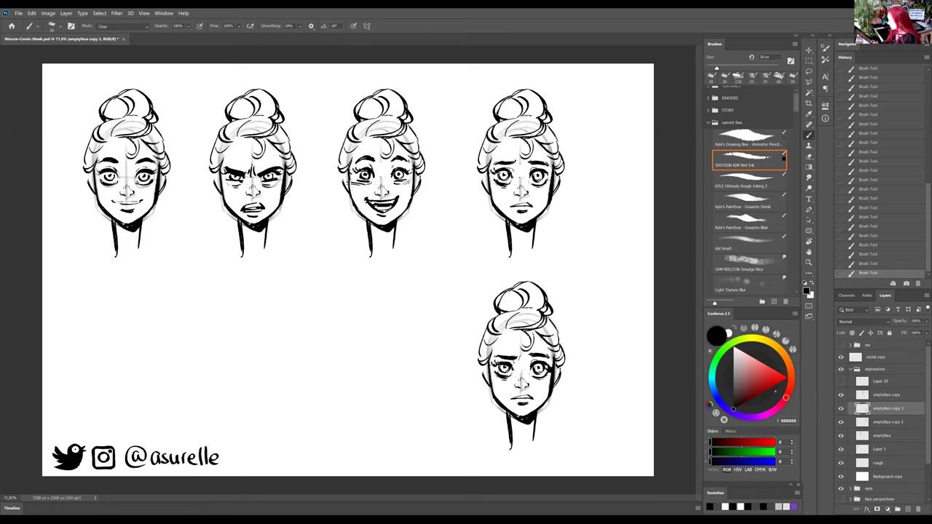
Step: Duplicate the fifth head and place the copy beside it in the second row, beneath the laughing face
key("v")
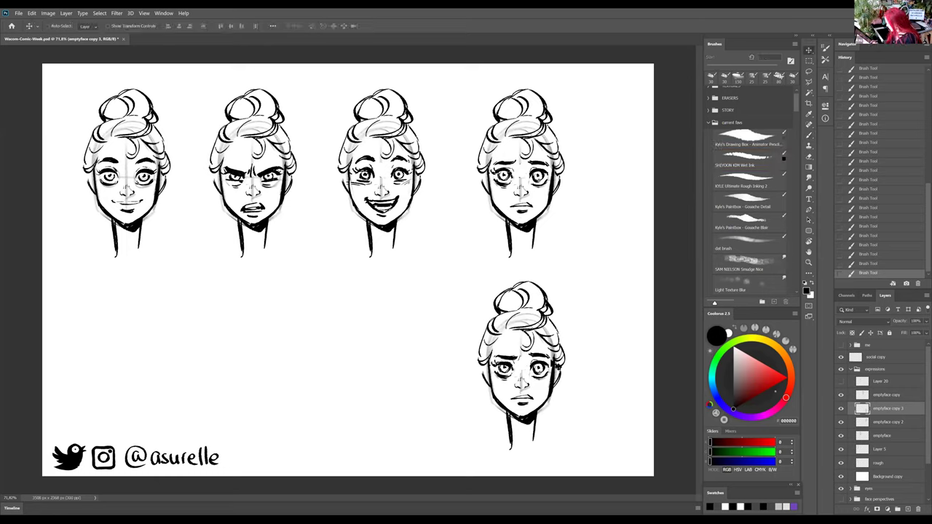
left_click_drag(556, 350, 409, 350)
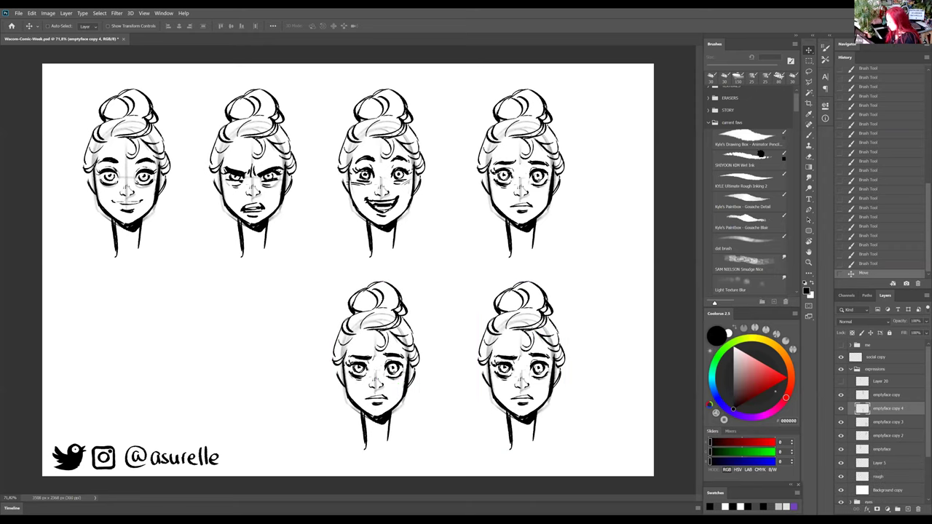
Step: Rework the sixth face's eyebrow on the viewer's right into a lowered frown using the SHIYOON KIM Wet Ink brush
left_click(761, 156)
key("grave")
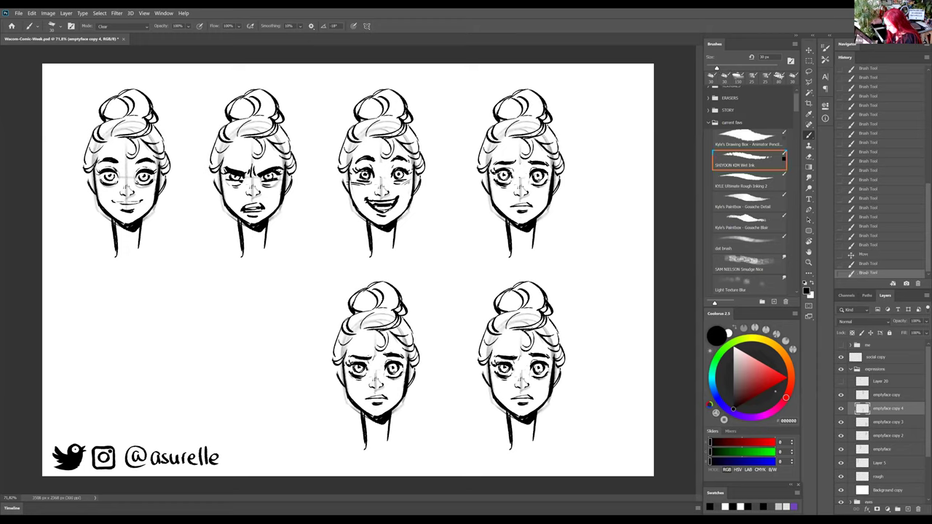
mouse_move(402, 356)
left_mouse_down()
mouse_move(378, 355)
mouse_move(408, 358)
left_mouse_up()
left_click(383, 360)
key("shift+alt+n")
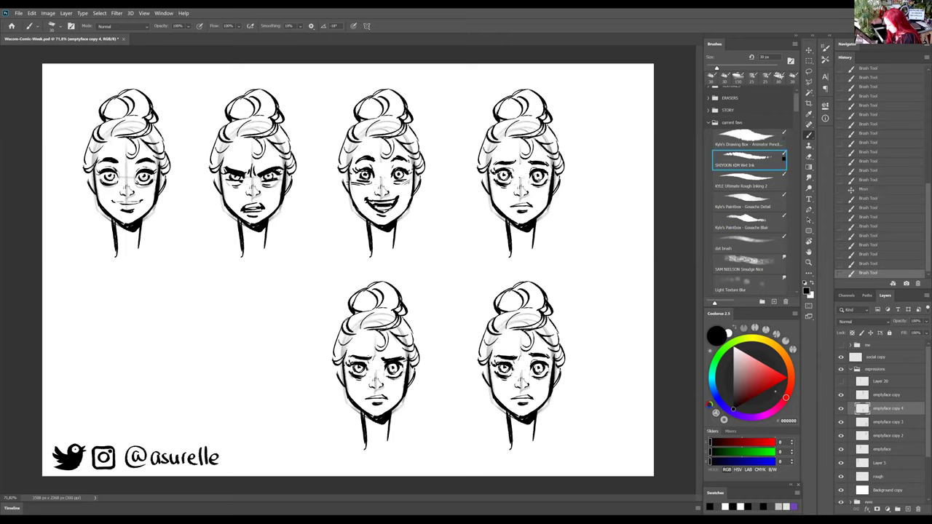
key("shift+alt+r")
left_click_drag(379, 357, 388, 358)
left_click_drag(382, 359, 387, 358)
key("shift+alt+n")
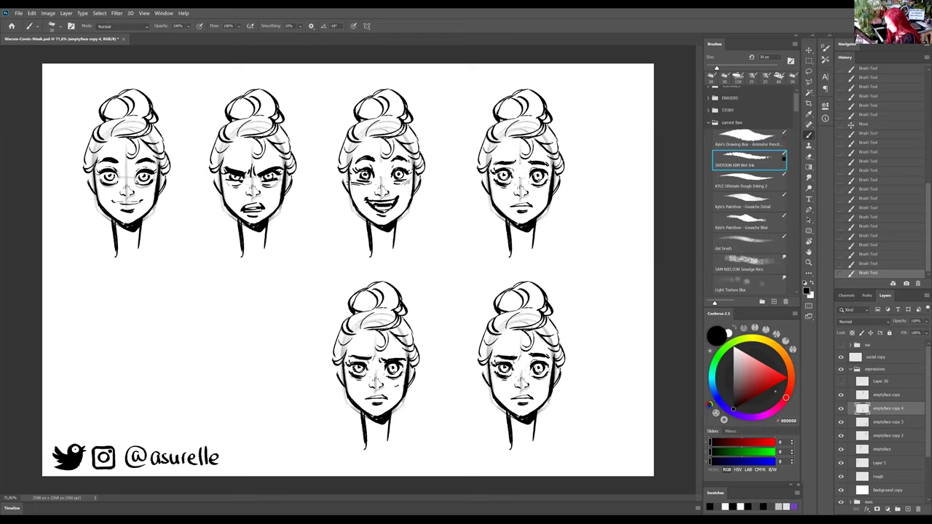
Step: Lower the sixth face's eyelid on the viewer's right and replace its mouth with a slanted, downturned one
key("shift+alt+r")
mouse_move(381, 397)
left_mouse_down()
mouse_move(368, 400)
mouse_move(386, 401)
mouse_move(374, 404)
left_mouse_up()
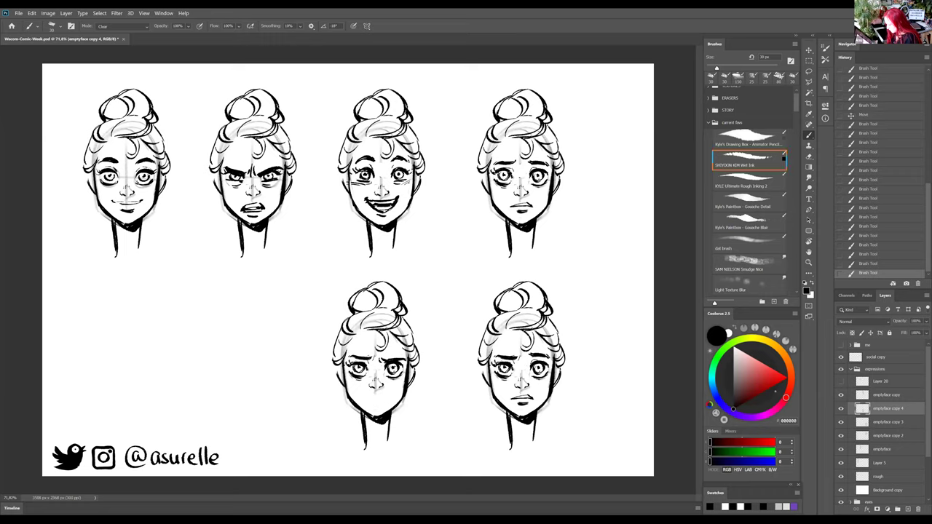
left_click_drag(386, 363, 400, 364)
key("shift+alt+n")
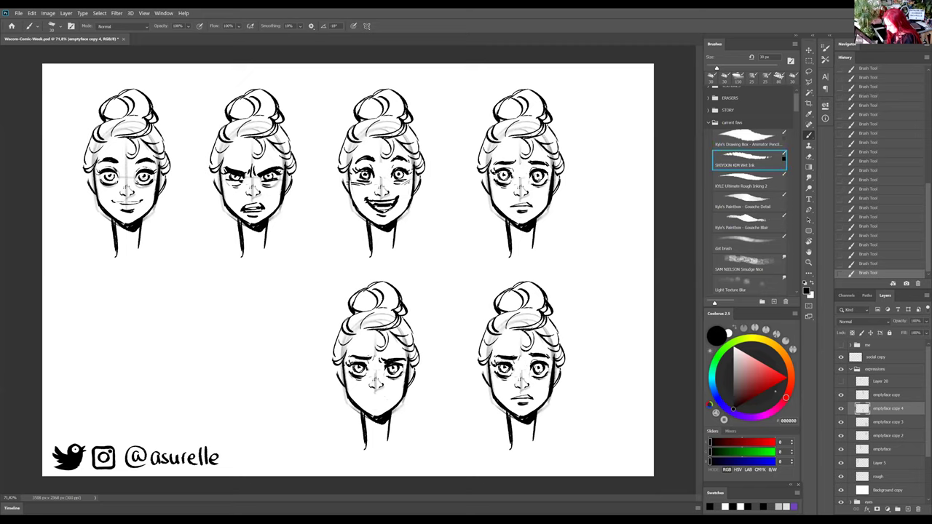
left_click_drag(370, 401, 385, 403)
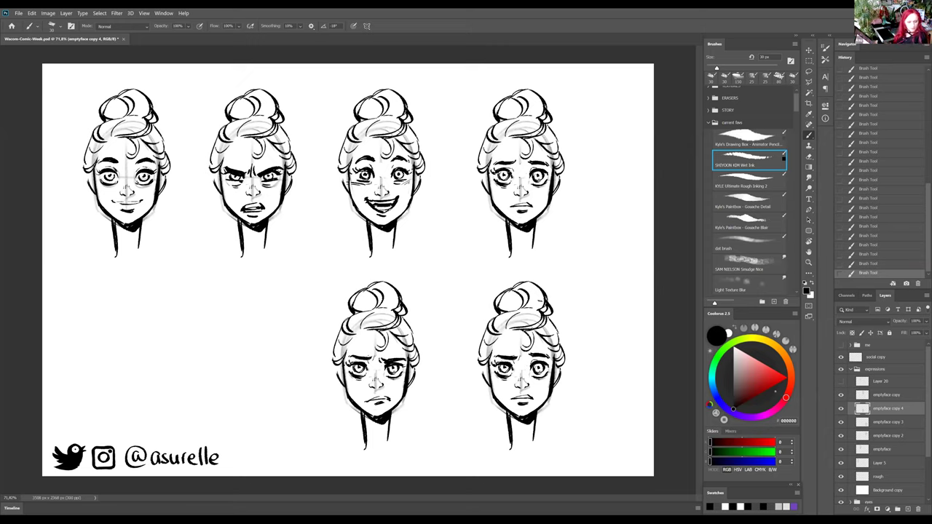
Step: Touch up the area under the sixth face's eye on the viewer's right and step back one brush stroke in the history
key("shift+alt+r")
key("shift+alt+n")
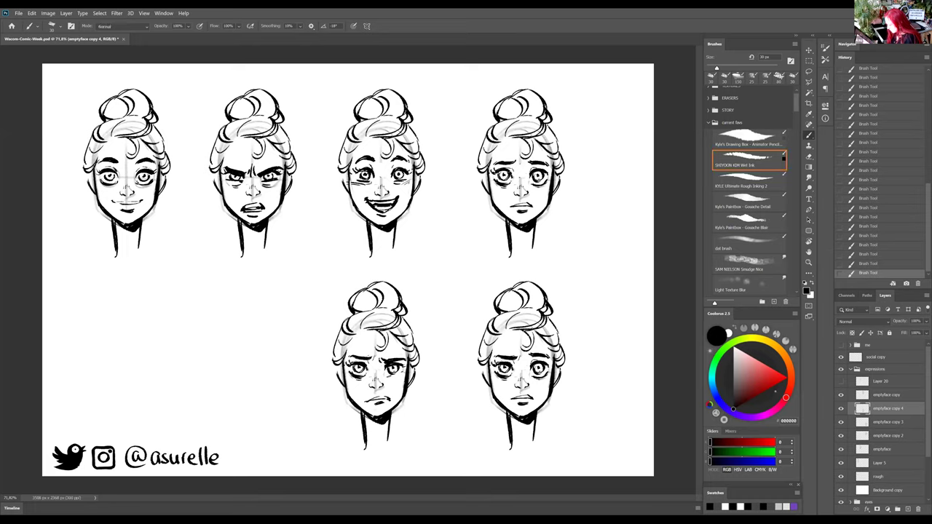
left_click_drag(388, 378, 404, 375)
key("shift+alt+r")
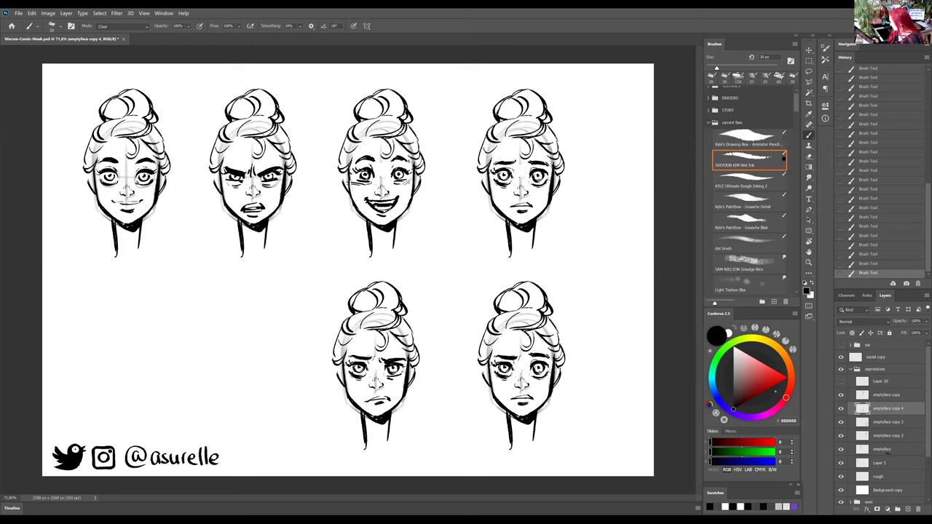
left_click(878, 263)
Step: Merge the rough layer and Layer 5 of the first smiling head into one layer
left_click(885, 476)
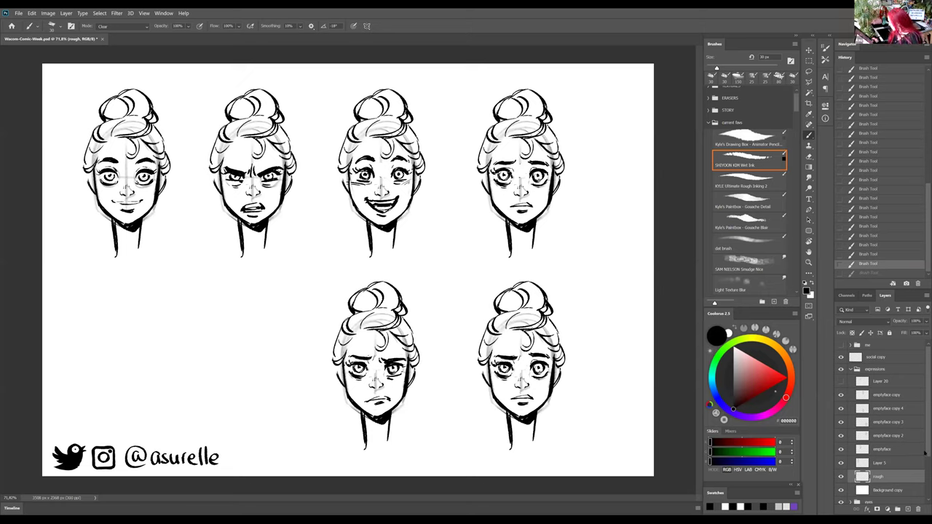
left_click(880, 463)
left_click(900, 478, "shift")
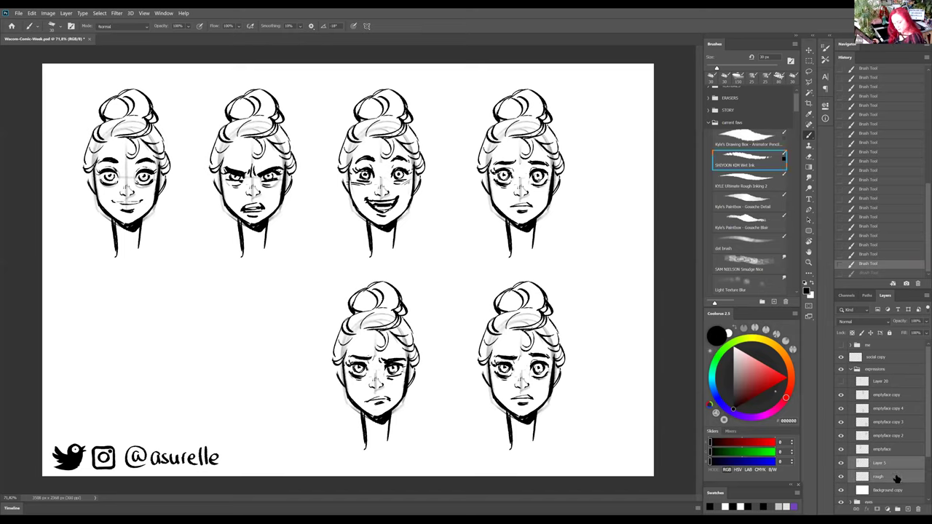
key("ctrl+e")
Step: Shift the merged smiling head slightly toward the angry face and place a duplicate of it below in the second row
key("v")
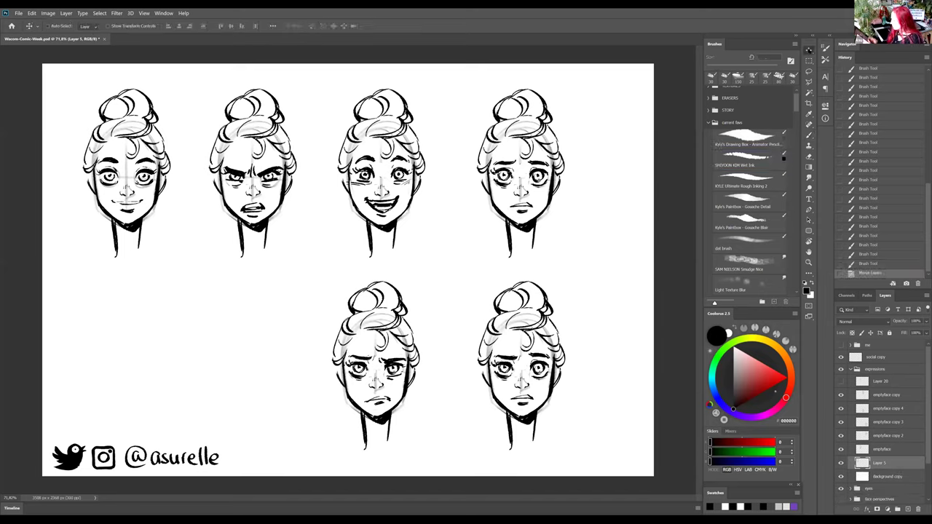
left_click_drag(318, 351, 413, 369)
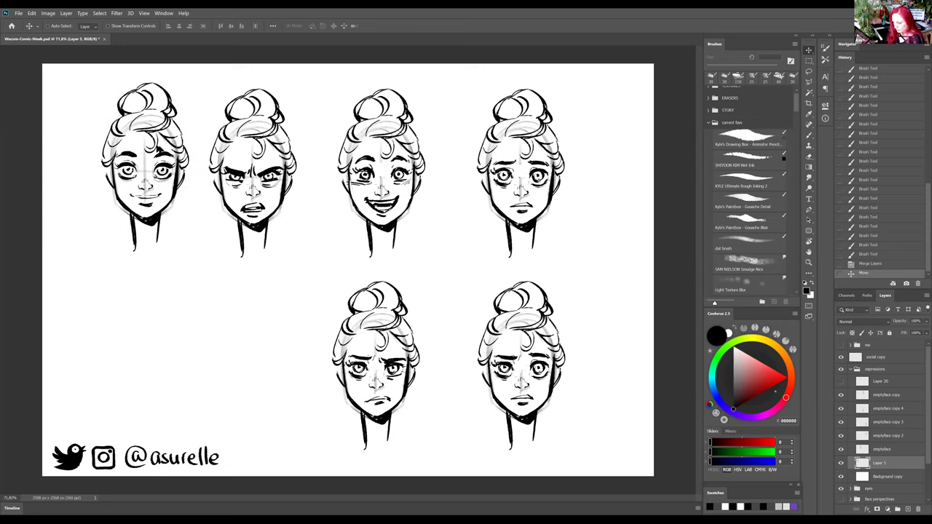
mouse_move(173, 171)
left_mouse_down()
mouse_move(222, 349)
mouse_move(218, 311)
mouse_move(148, 309)
left_mouse_up()
key("b")
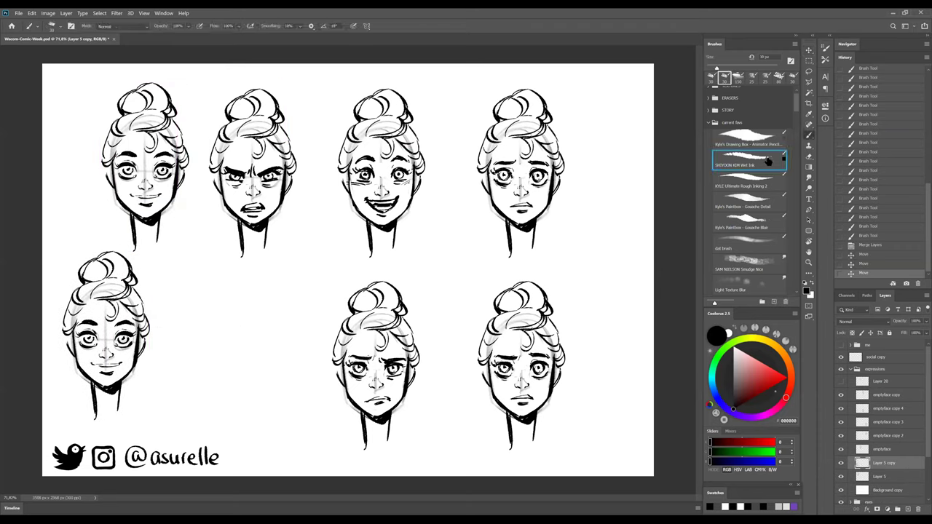
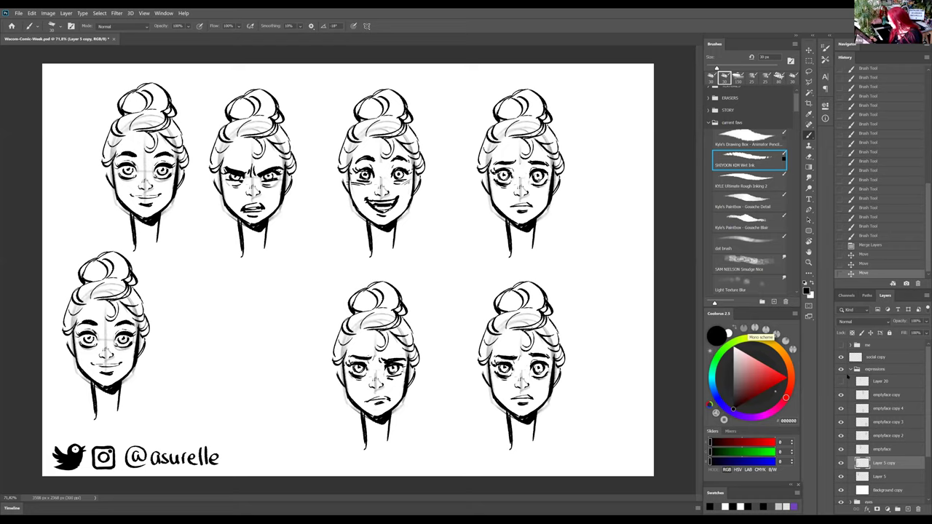
Step: Hide the expressions group, expand the eyes group and select its topmost layer
left_click(856, 369)
left_click_drag(842, 369, 843, 381)
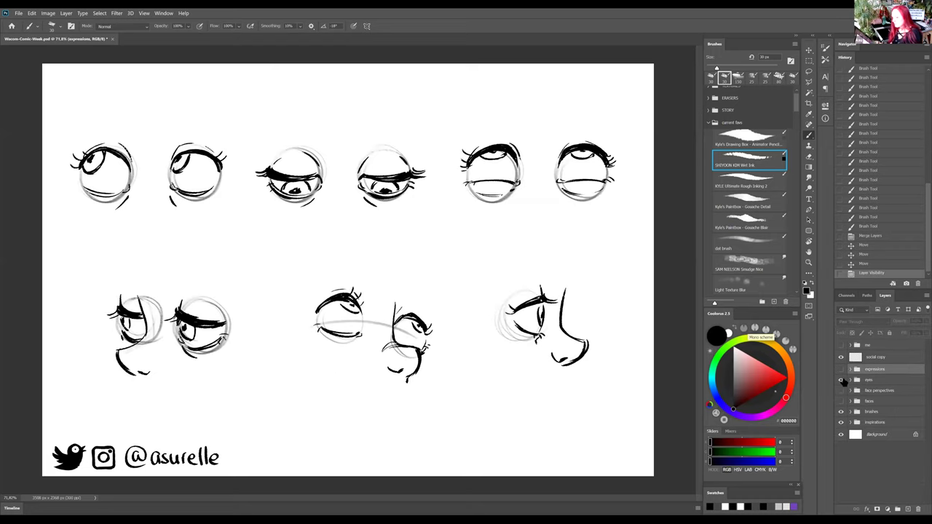
left_click(850, 380)
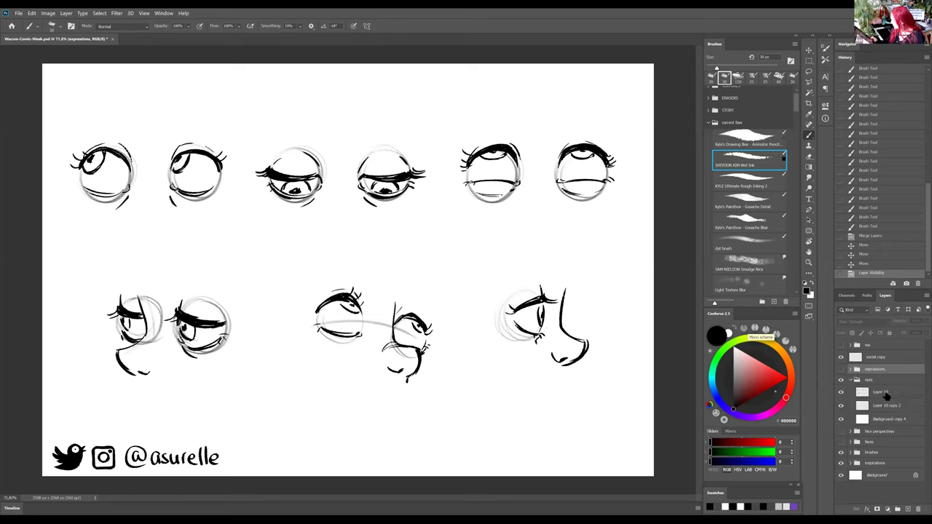
left_click(886, 394)
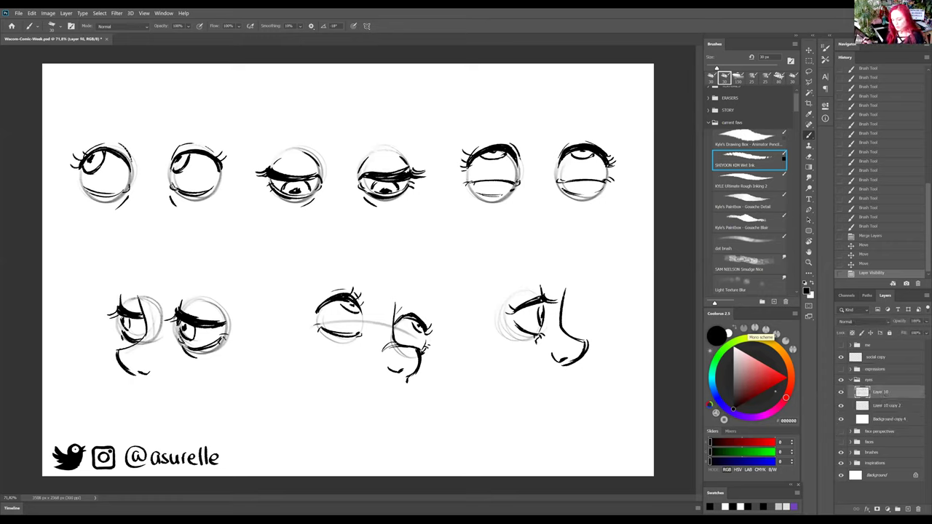
Step: Sketch a bulge on the fourth eye's lowered lid and a curved double-headed arrow above the fifth eye in the first row
mouse_move(367, 164)
left_mouse_down()
mouse_move(402, 164)
mouse_move(380, 164)
left_mouse_up()
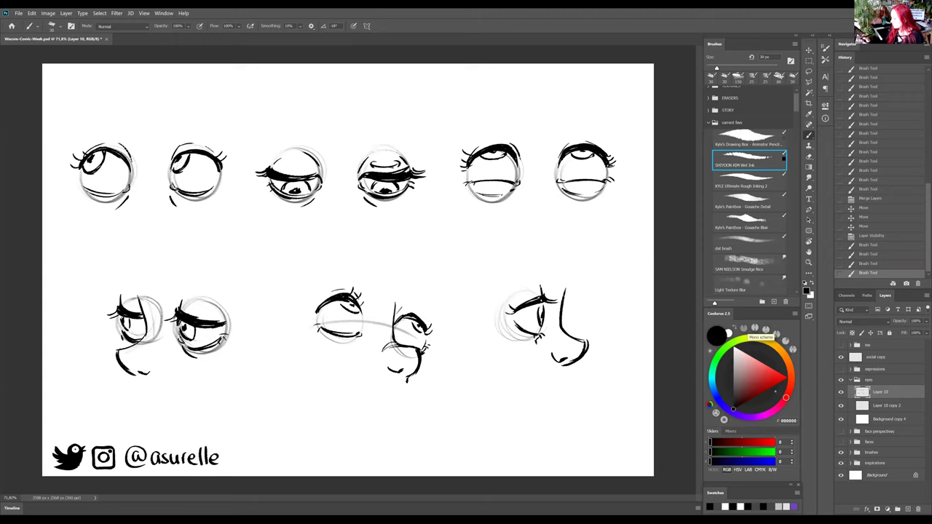
mouse_move(509, 132)
left_mouse_down()
mouse_move(472, 138)
mouse_move(510, 132)
left_mouse_up()
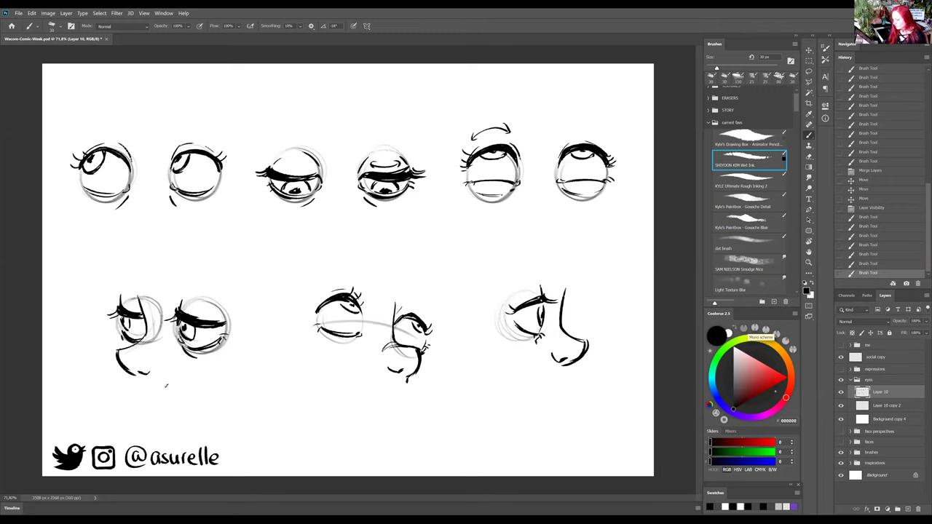
left_click(841, 392)
left_click(841, 392)
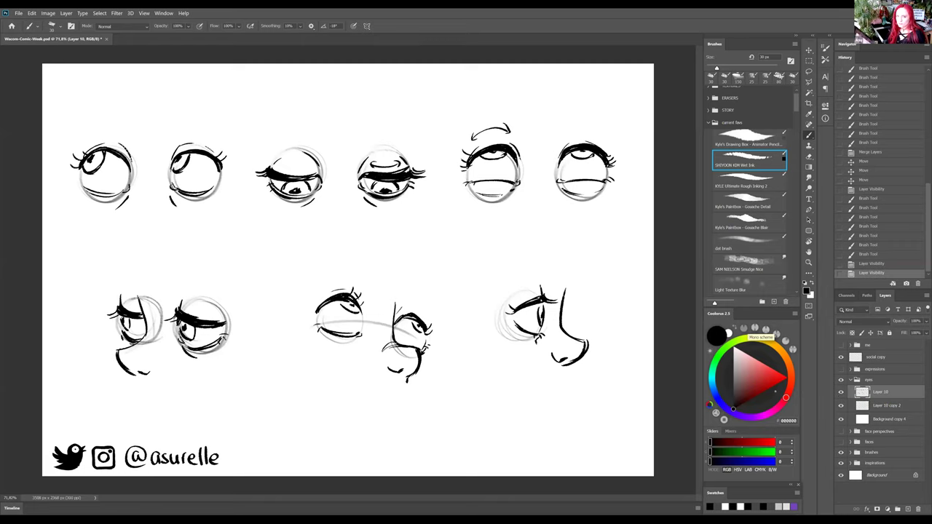
scroll(359, 288, "up", 3)
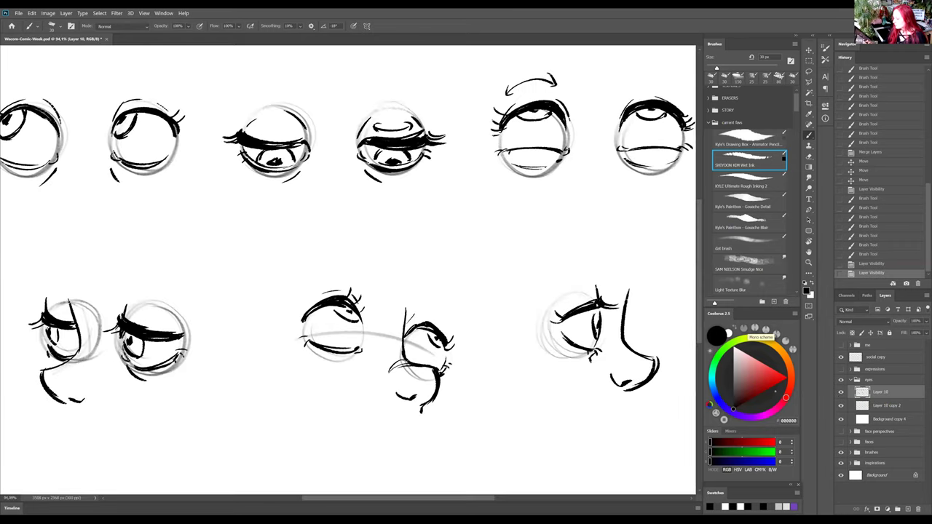
key("ctrl+0")
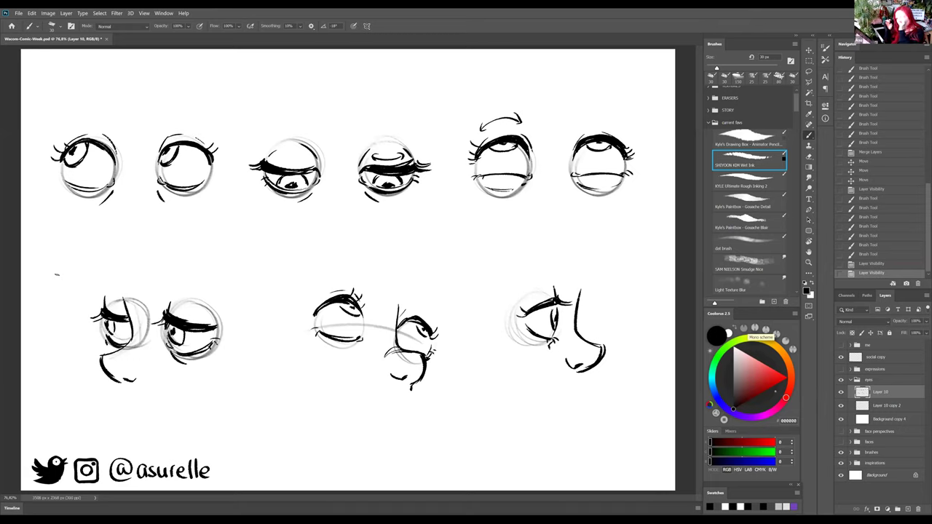
Step: Show the expressions group again, expand it and select the Layer 5 copy layer
left_click(840, 370)
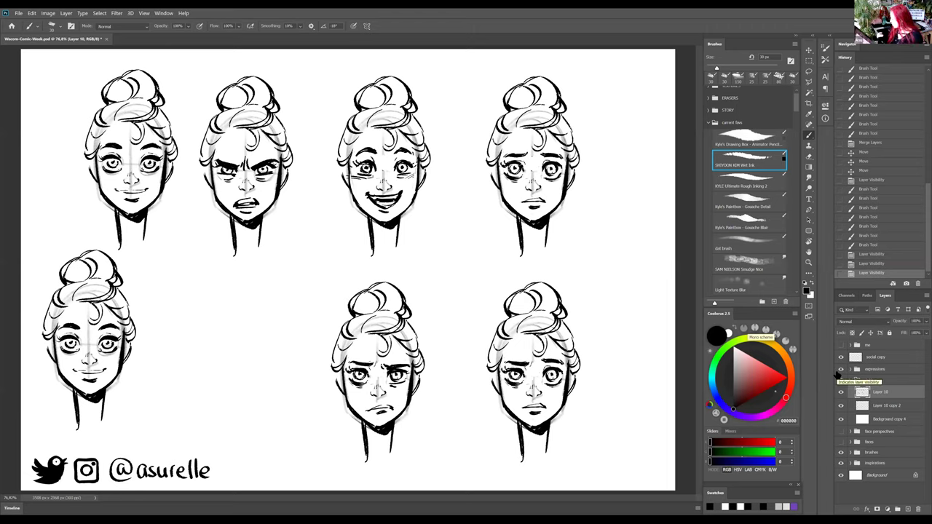
left_click(858, 370)
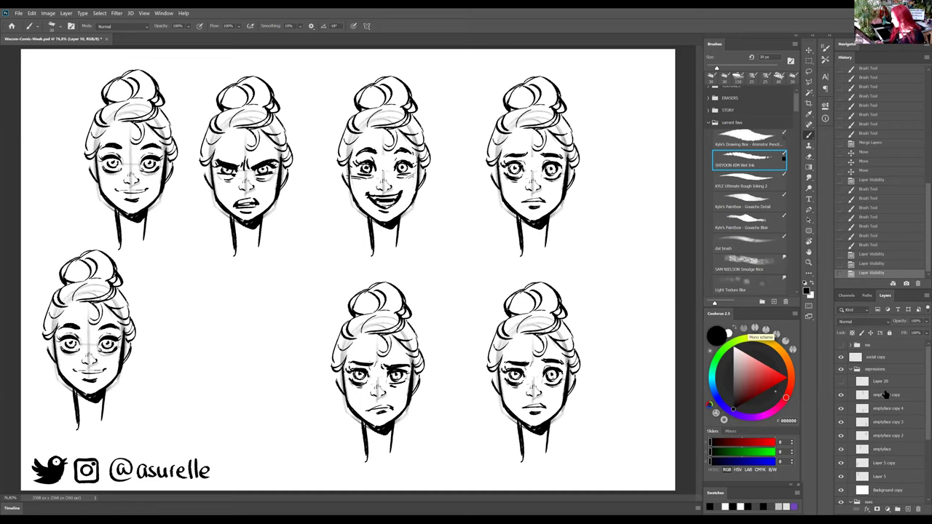
left_click(887, 395)
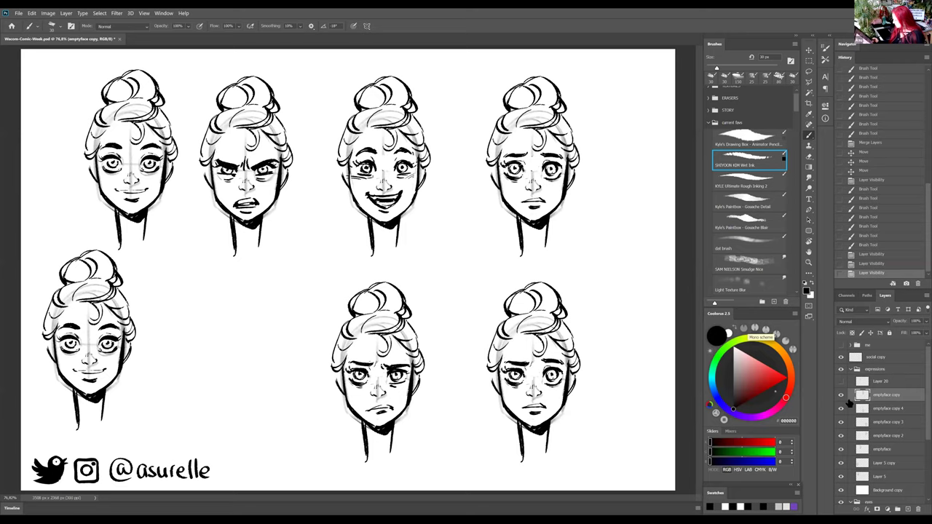
left_click(871, 463)
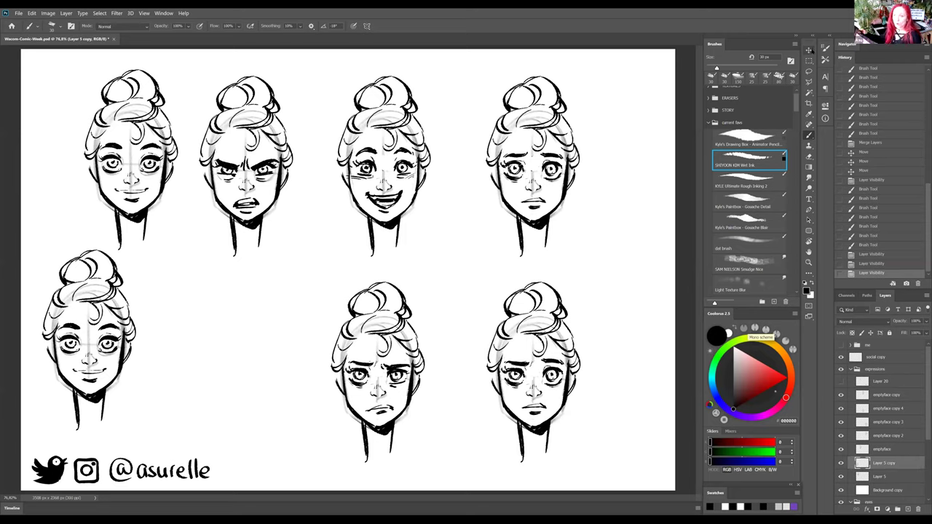
key("v")
left_click_drag(126, 335, 245, 315)
key("ctrl+z")
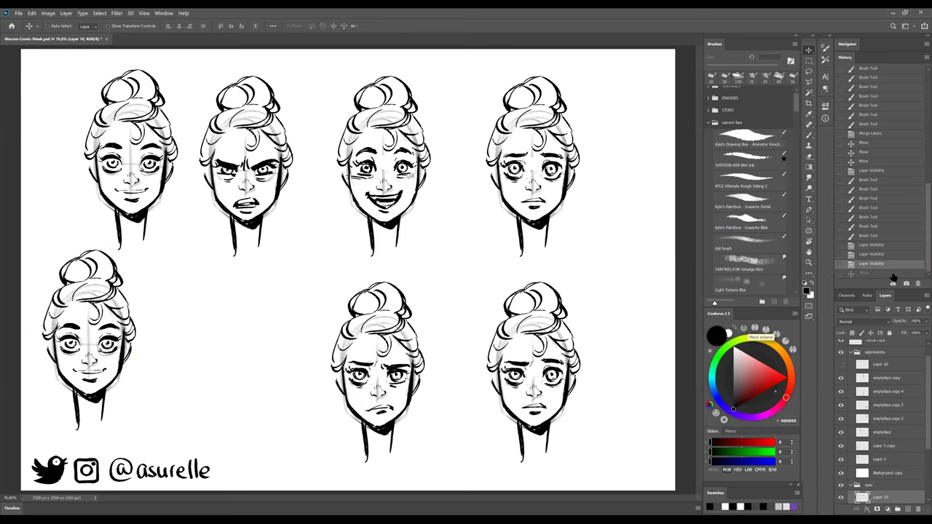
Step: On Layer 5 copy, redraw the mouth of the second row's first head as a lopsided smirk with the SHIYOON KIM Wet Ink brush
left_click(887, 459)
left_click(893, 447)
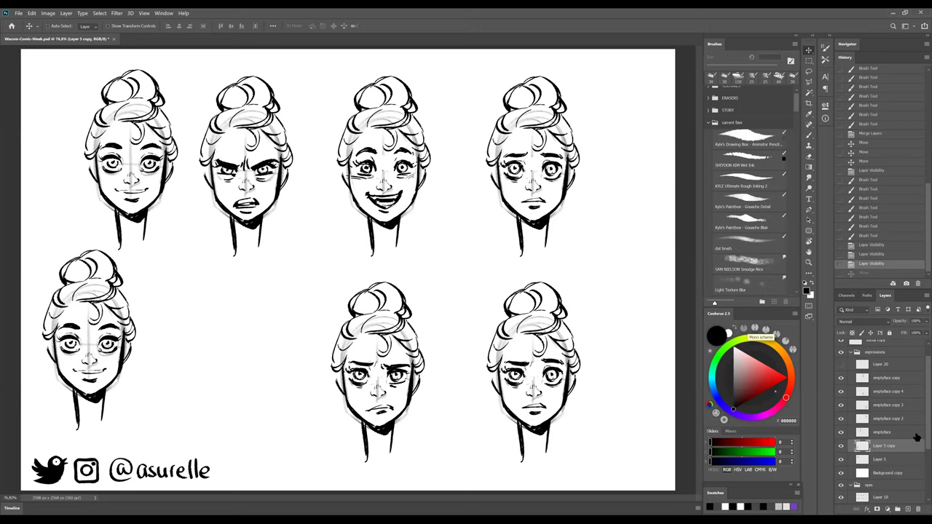
left_click(760, 167)
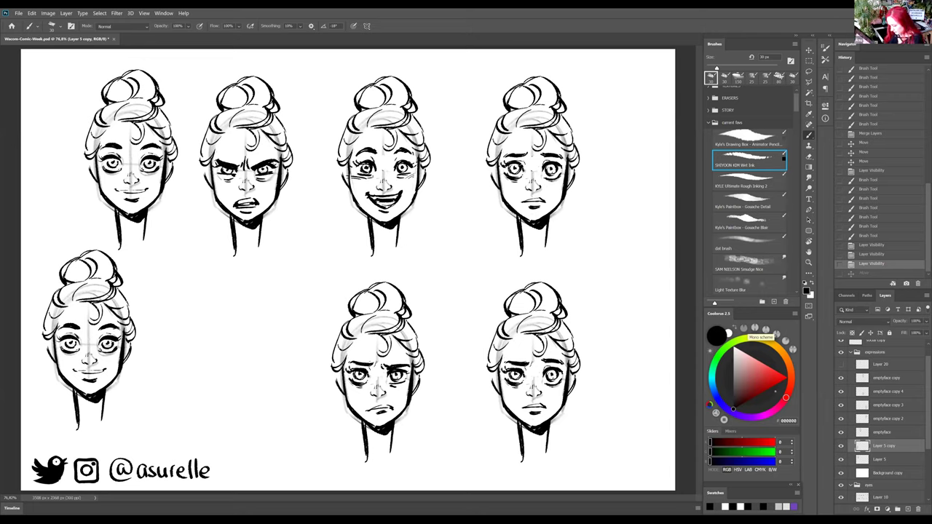
mouse_move(102, 352)
left_mouse_down()
mouse_move(113, 351)
mouse_move(78, 370)
mouse_move(108, 368)
left_mouse_up()
left_click_drag(92, 376, 96, 371)
left_click_drag(92, 375, 98, 372)
key("grave")
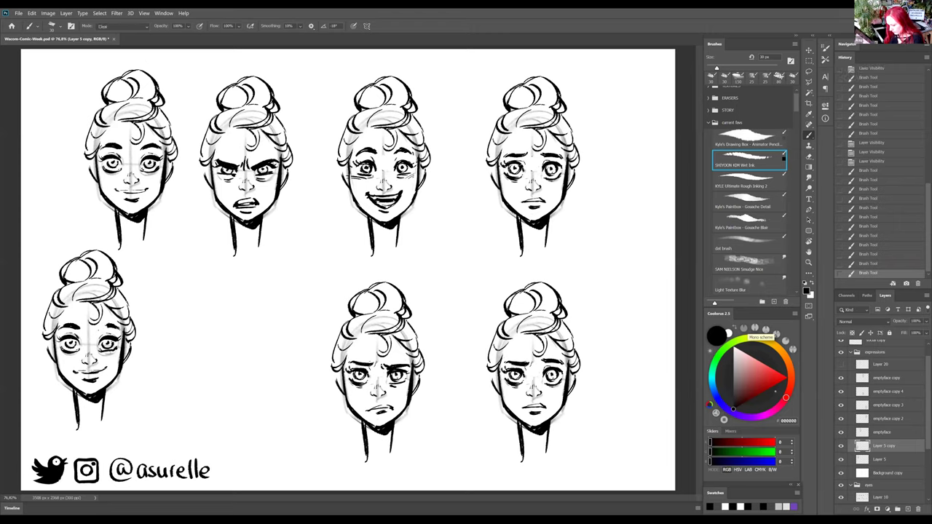
Step: Lower the smirking face's eyebrow on the viewer's right and open its smirk slightly
key("shift+alt+n")
left_click_drag(98, 326, 113, 329)
left_click_drag(100, 330, 113, 329)
left_click_drag(102, 330, 115, 331)
key("shift+alt+r")
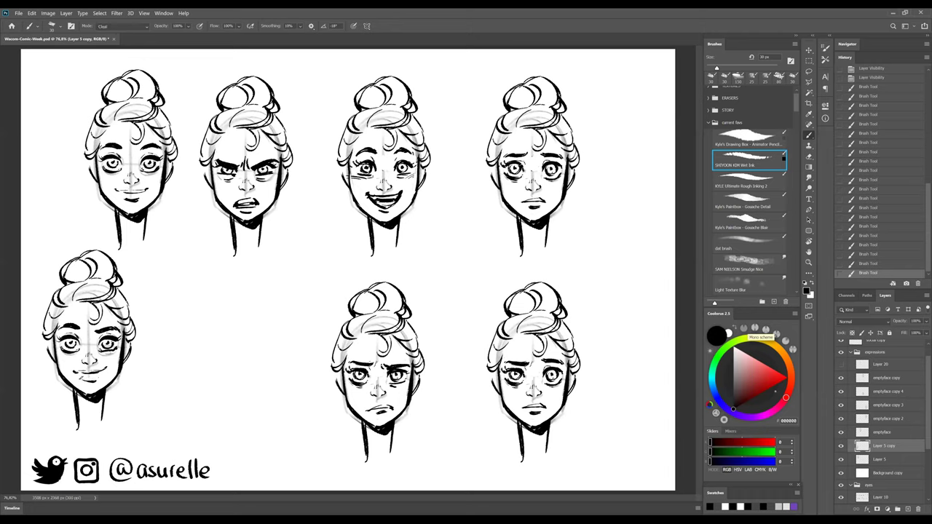
mouse_move(101, 376)
left_mouse_down()
mouse_move(76, 378)
mouse_move(103, 373)
mouse_move(98, 381)
left_mouse_up()
key("shift+alt+n")
left_click(809, 51)
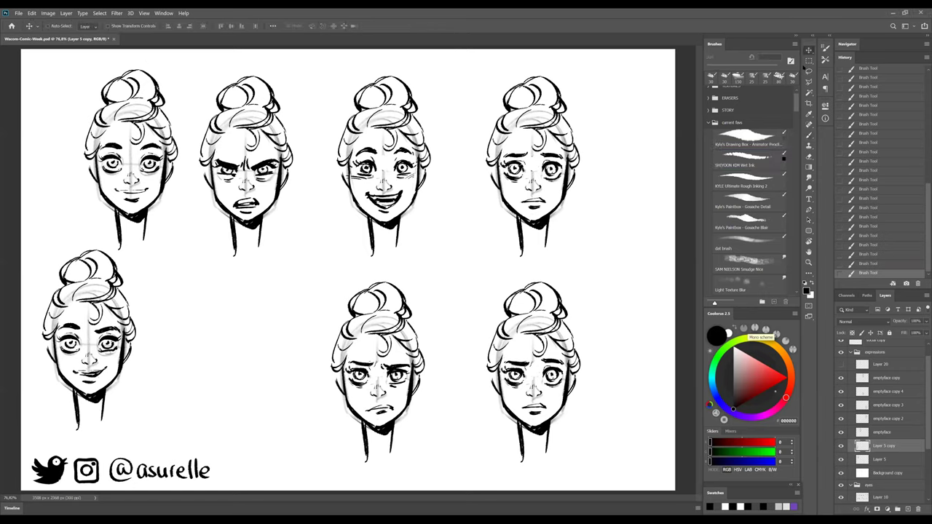
left_click_drag(141, 357, 268, 357)
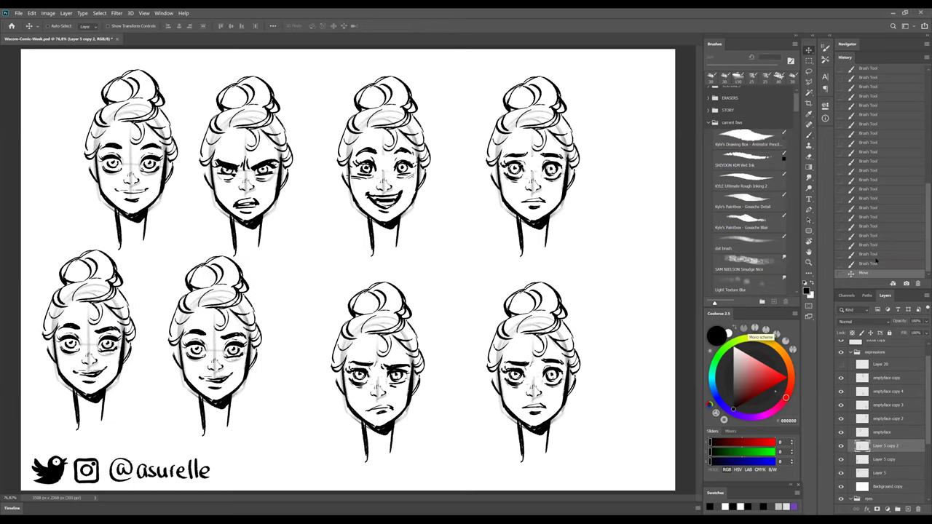
left_click(882, 264)
Step: Duplicate the original smiling head on Layer 5 and place the copy beside the smirking head in the second row
left_click(878, 457)
left_click_drag(164, 186, 252, 361)
left_click_drag(248, 307, 252, 345)
Step: Erase the new head's smile and ink a slightly open, downturned mouth with a shadow line below it
left_click(753, 166)
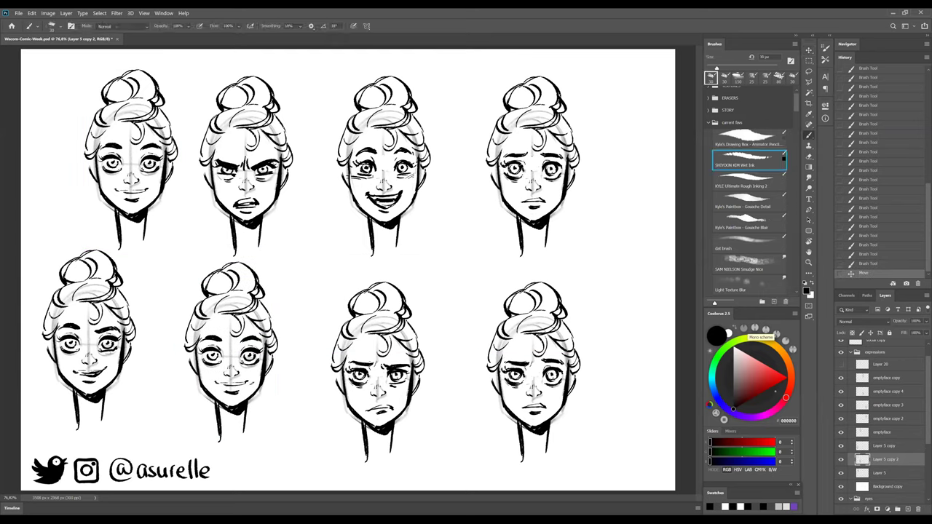
key("shift+alt+r")
left_click_drag(217, 383, 236, 383)
key("shift+alt+n")
mouse_move(222, 385)
left_mouse_down()
mouse_move(238, 384)
mouse_move(229, 392)
left_mouse_up()
mouse_move(224, 392)
left_mouse_down()
mouse_move(243, 388)
mouse_move(232, 387)
left_mouse_up()
left_click_drag(227, 389, 237, 387)
left_click_drag(233, 388, 241, 388)
left_click_drag(227, 394, 243, 396)
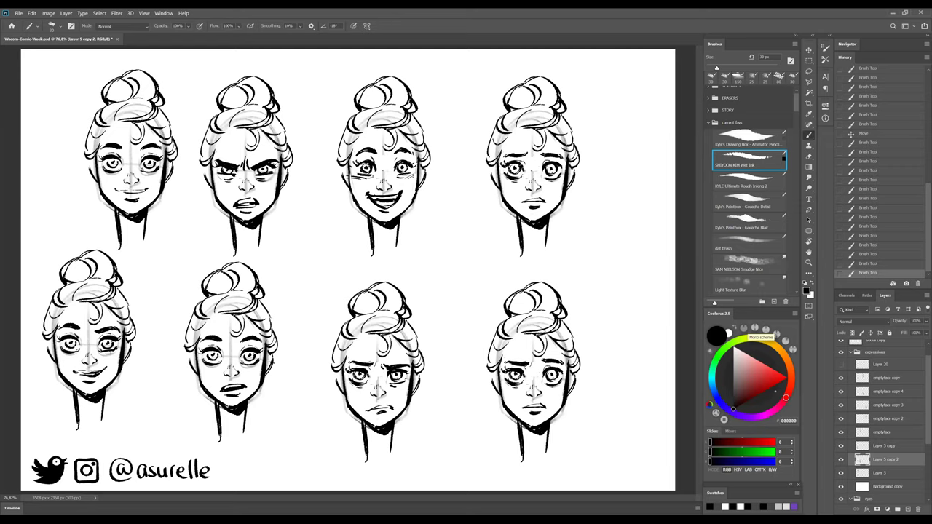
Step: Erase and redraw the eyebrows of the second head in the second row
key("shift+alt+r")
left_click_drag(204, 342, 252, 333)
key("shift+alt+n")
key("shift+alt+r")
key("shift+alt+n")
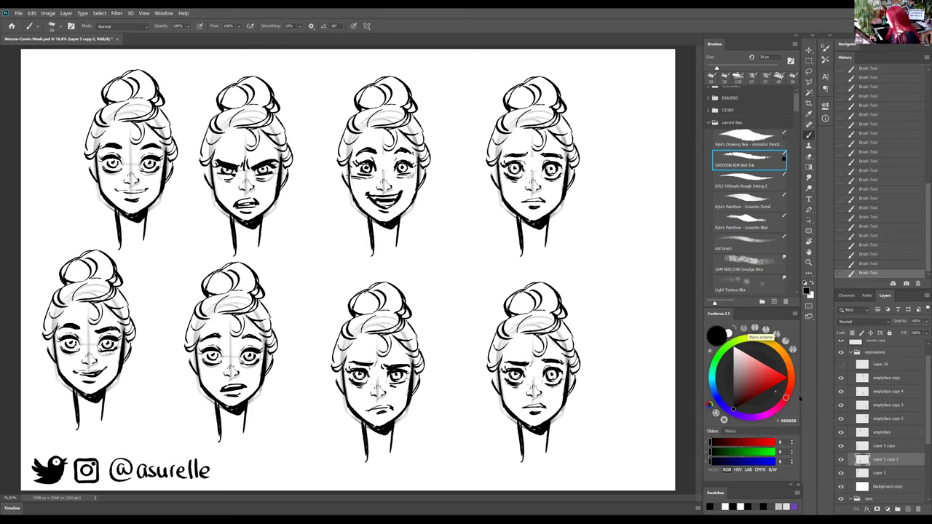
Step: Place a duplicate of the white Background layer directly below the social copy layer and add a new layer above it
scroll(884, 381, "down", 5)
scroll(884, 381, "up", 4)
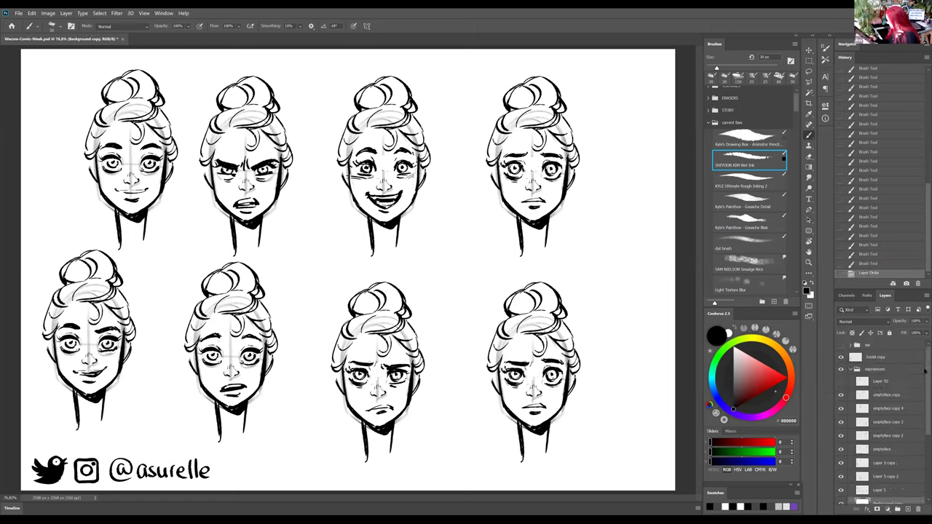
left_click_drag(895, 370, 857, 371)
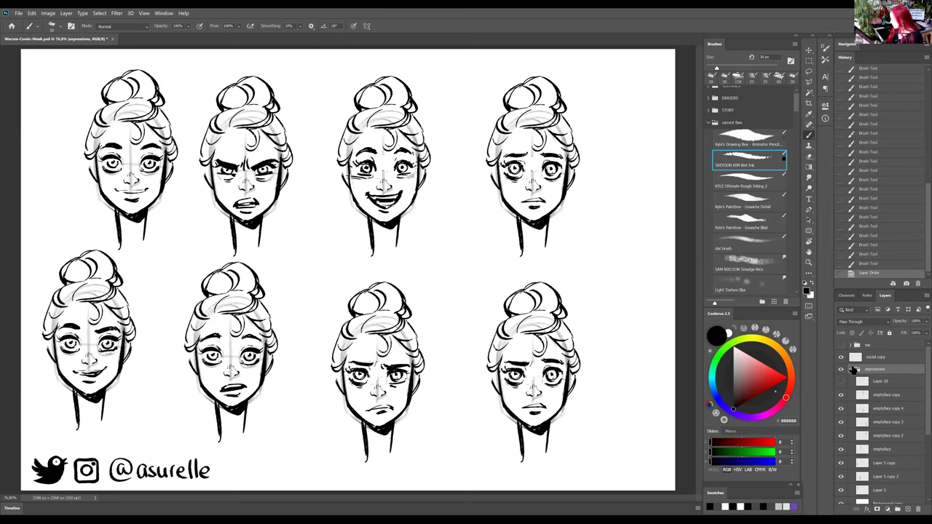
left_click(857, 370)
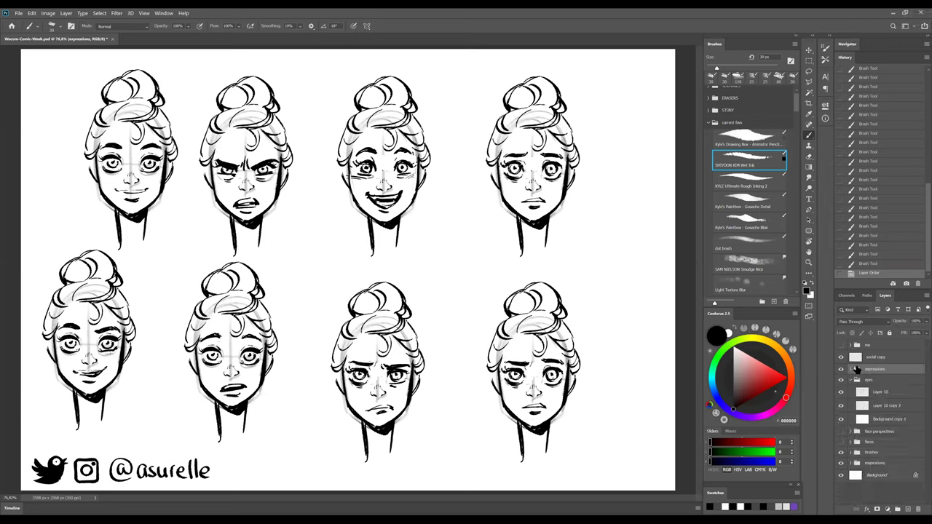
left_click(899, 476)
left_click_drag(901, 477, 908, 509)
left_click_drag(887, 373, 889, 359)
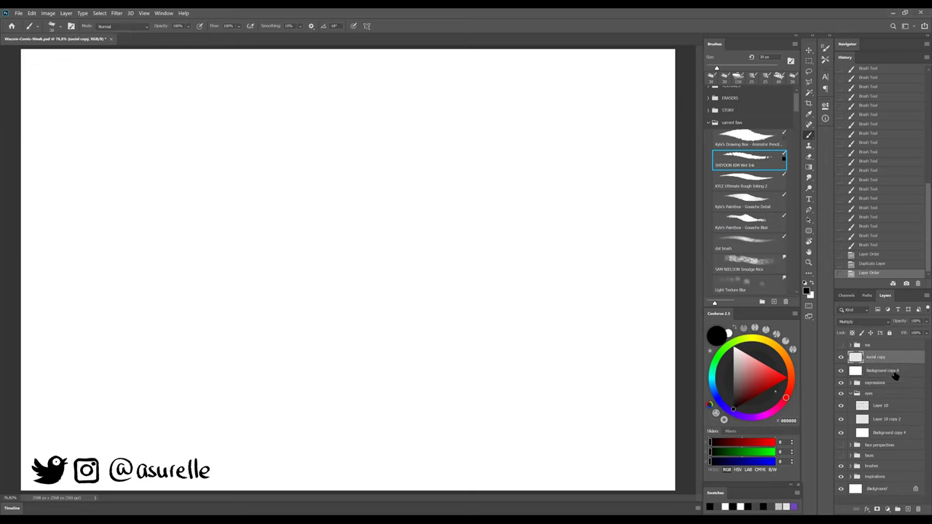
left_click(908, 509)
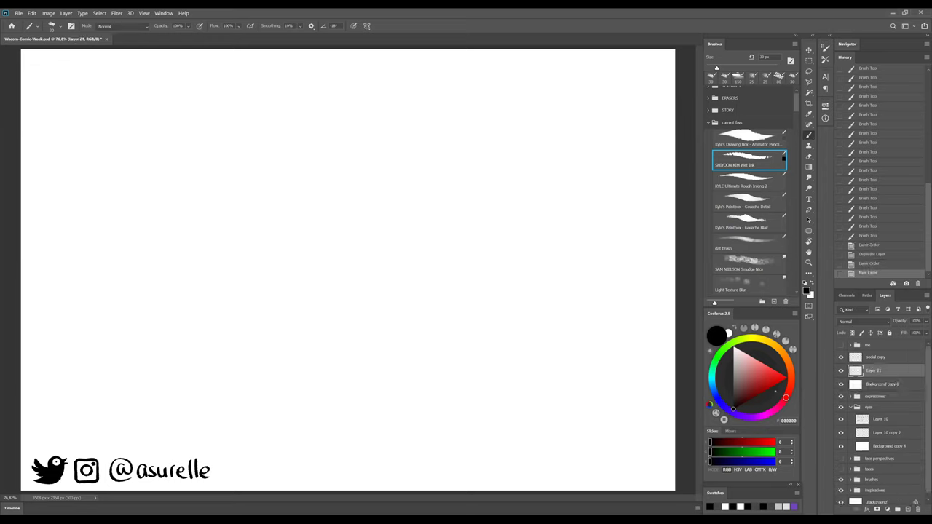
Step: Handwrite the labels "1." and "2." in the upper corners of the blank page
left_click_drag(53, 83, 58, 88)
left_click_drag(66, 85, 66, 88)
left_click_drag(582, 77, 594, 87)
left_click(601, 84)
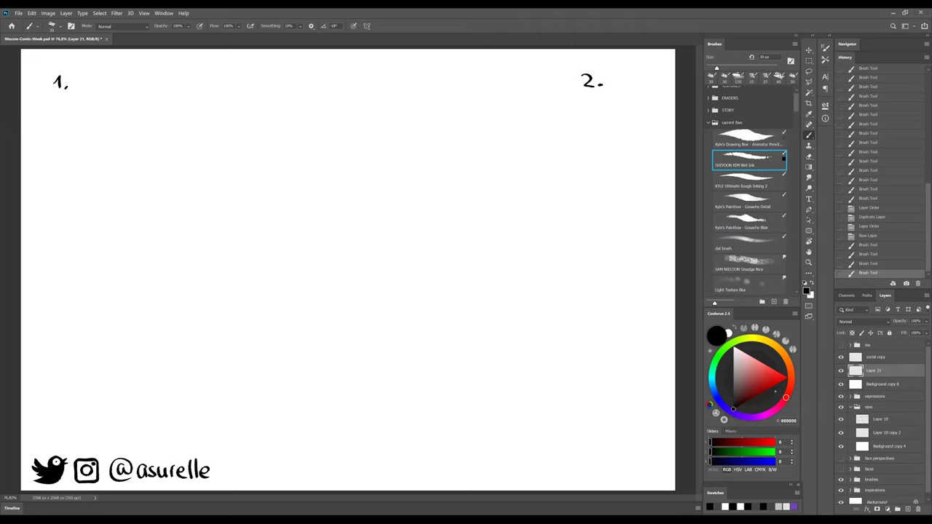
key("f")
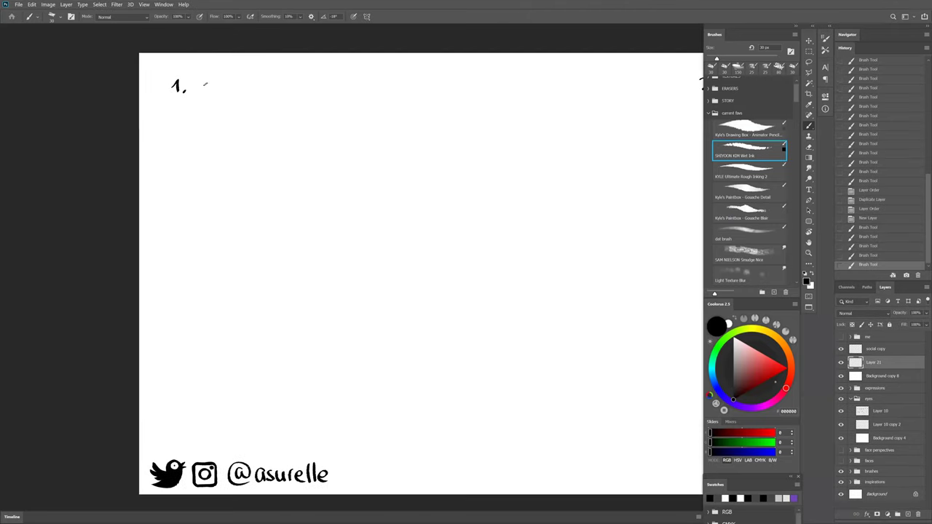
key("f")
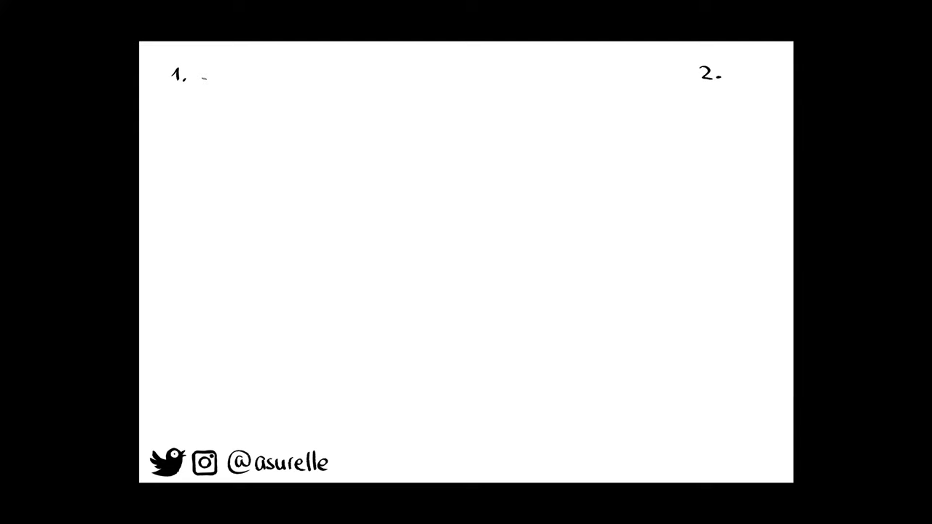
key("f")
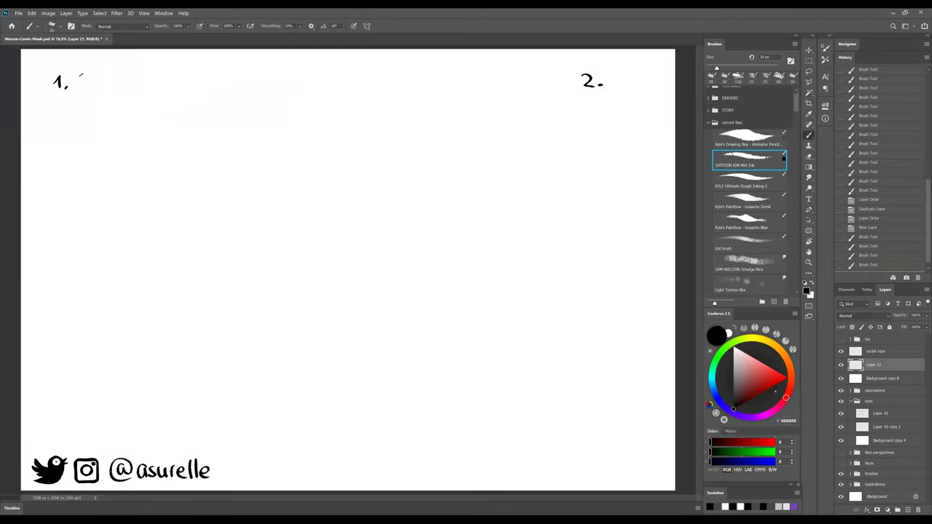
left_click_drag(80, 75, 80, 89)
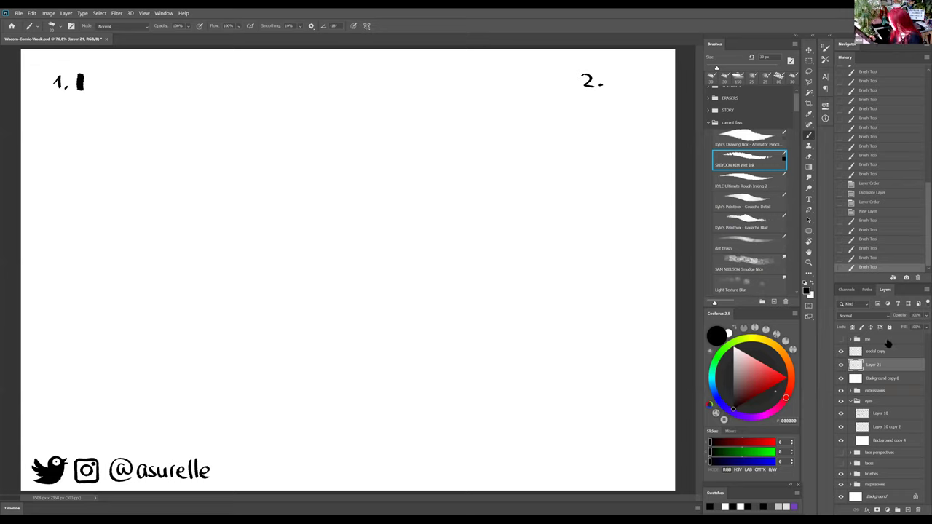
left_click(871, 212)
left_click(874, 220)
left_click(877, 230)
left_click(878, 239)
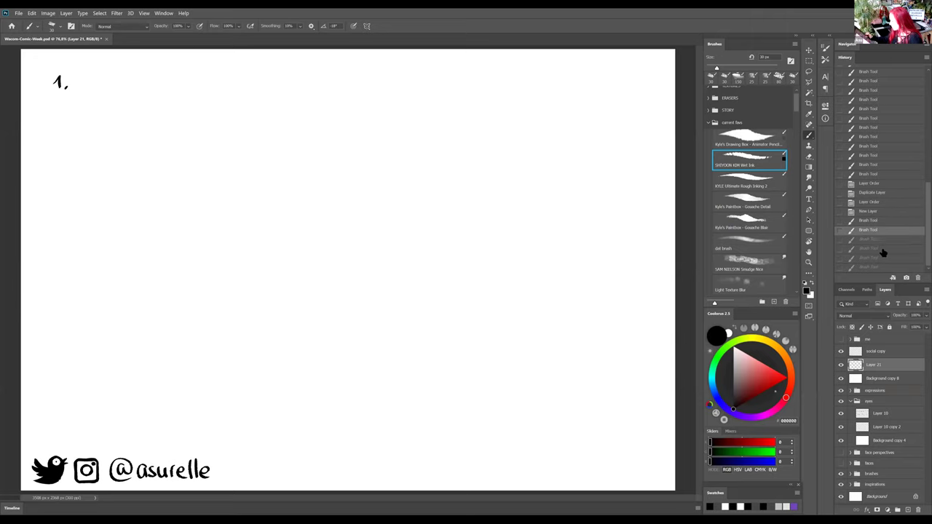
left_click(883, 249)
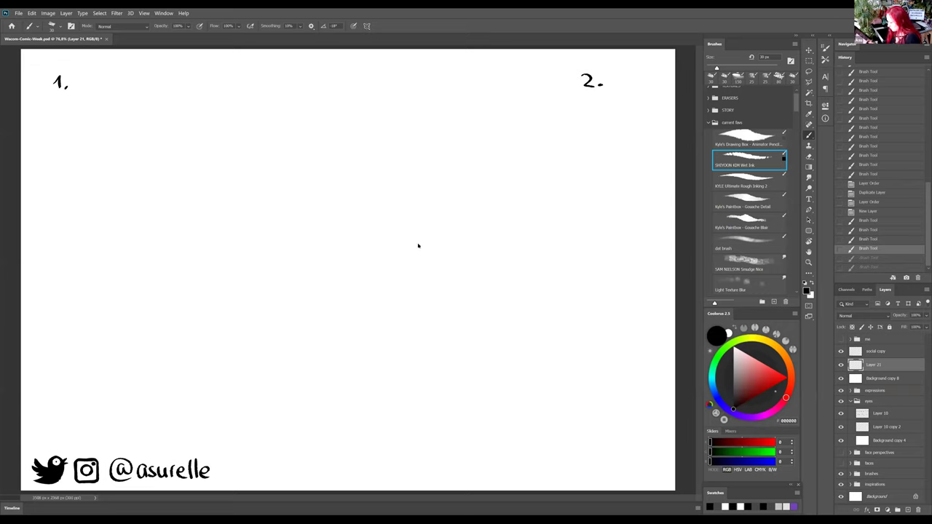
Step: Remove a stray brush stroke and handwrite "In love" beside the 1 and "Cheeky" beside the 2
left_click_drag(438, 224, 445, 264)
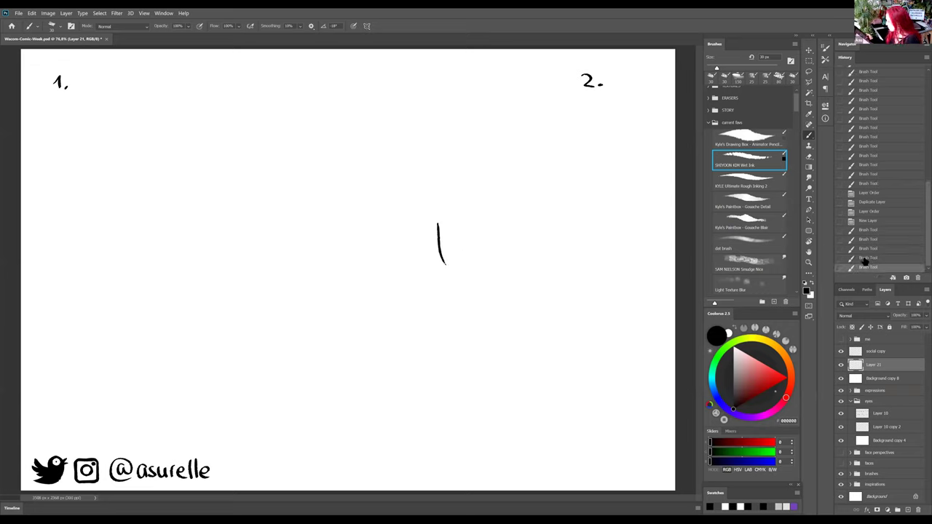
left_click(864, 258)
mouse_move(78, 70)
left_mouse_down()
mouse_move(77, 87)
mouse_move(135, 76)
left_mouse_up()
left_click_drag(137, 81, 143, 85)
left_click_drag(621, 70, 627, 86)
left_click_drag(629, 80, 649, 85)
mouse_move(649, 81)
left_mouse_down()
mouse_move(667, 85)
mouse_move(645, 98)
left_mouse_up()
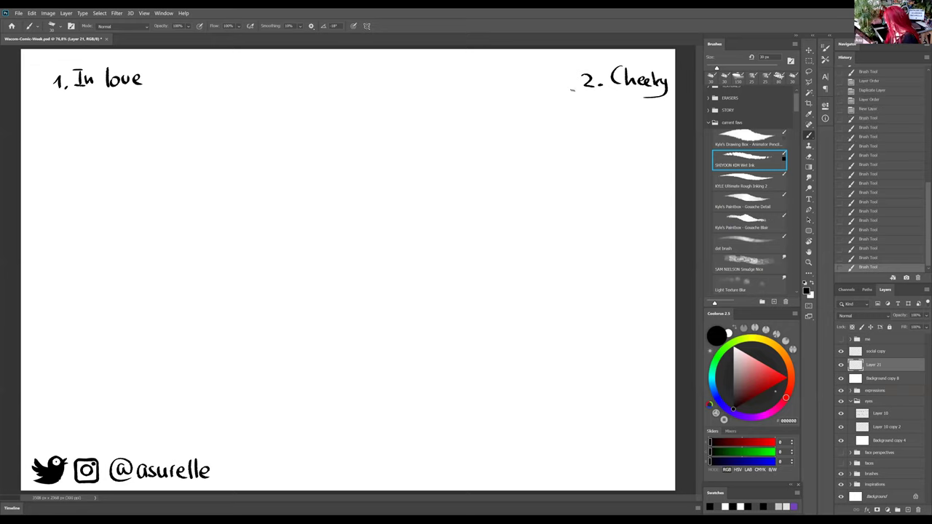
Step: Lasso the "2. Cheeky" label and move it slightly left, away from the page edge
left_click(808, 70)
mouse_move(623, 58)
left_mouse_down()
mouse_move(688, 106)
mouse_move(673, 83)
mouse_move(635, 78)
left_mouse_up()
key("v")
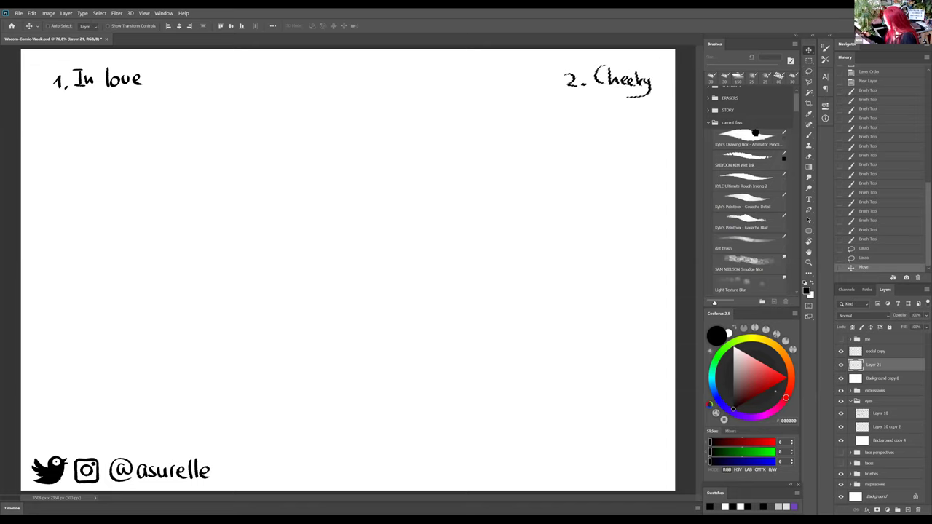
Step: Add a layer below the handwritten labels and sketch a rounded head with Kyle's Animator Pencil in the upper left half of the page
left_click(750, 139)
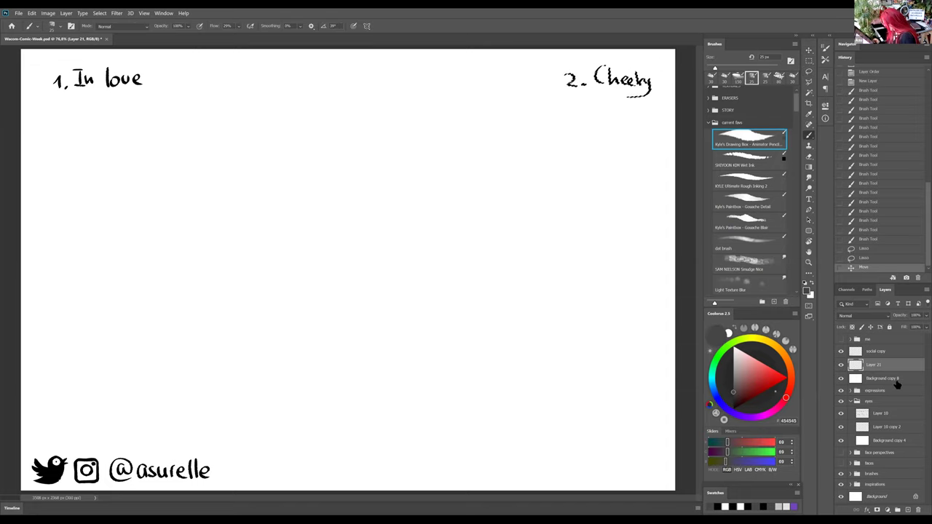
left_click(907, 510)
key("ctrl+d")
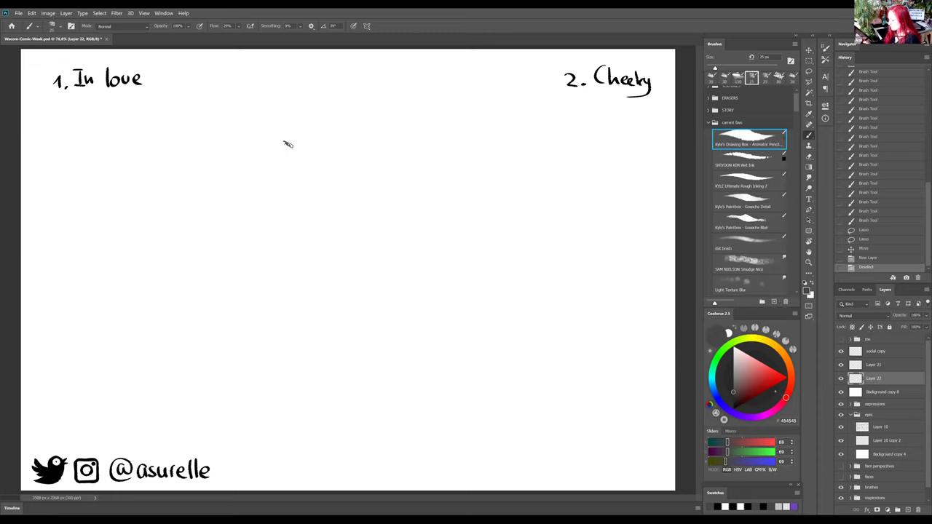
mouse_move(305, 175)
left_mouse_down()
mouse_move(300, 135)
mouse_move(265, 164)
mouse_move(301, 186)
left_mouse_up()
left_click_drag(278, 131, 267, 177)
mouse_move(267, 182)
left_mouse_down()
mouse_move(295, 173)
mouse_move(300, 149)
mouse_move(274, 179)
left_mouse_up()
left_click_drag(280, 130, 301, 171)
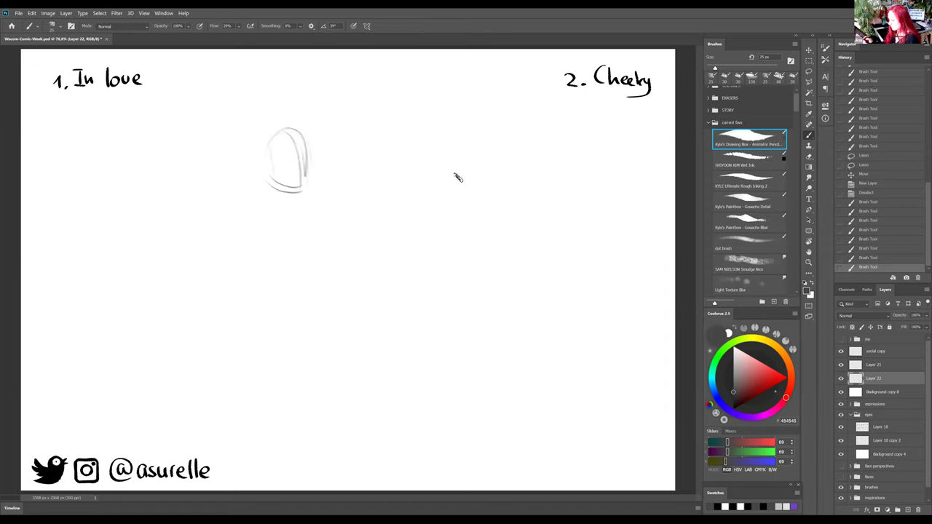
Step: Sketch a second head with a pointed chin to the right of and slightly lower than the first
mouse_move(418, 204)
left_mouse_down()
mouse_move(436, 159)
mouse_move(461, 171)
mouse_move(456, 208)
left_mouse_up()
left_click_drag(427, 158, 418, 207)
mouse_move(437, 218)
left_mouse_down()
mouse_move(416, 206)
mouse_move(440, 217)
left_mouse_up()
left_click_drag(457, 181, 451, 217)
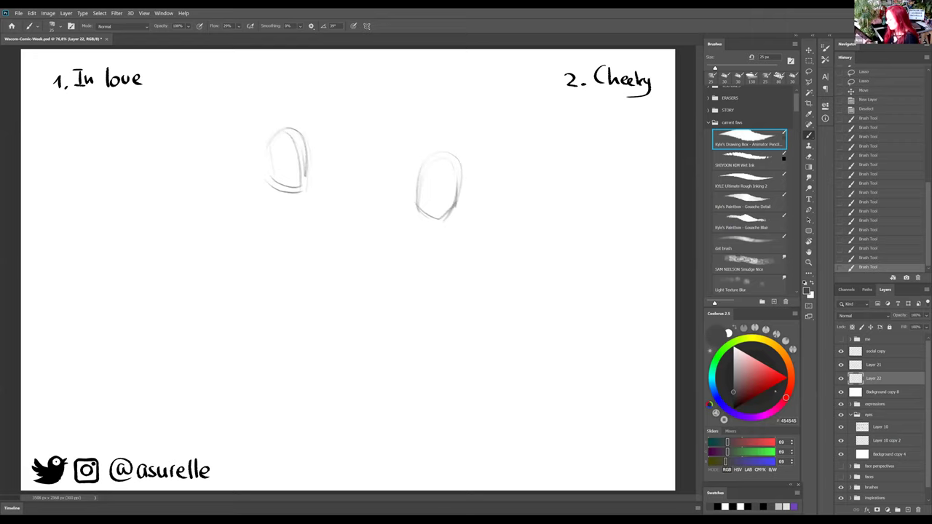
key("ctrl+minus")
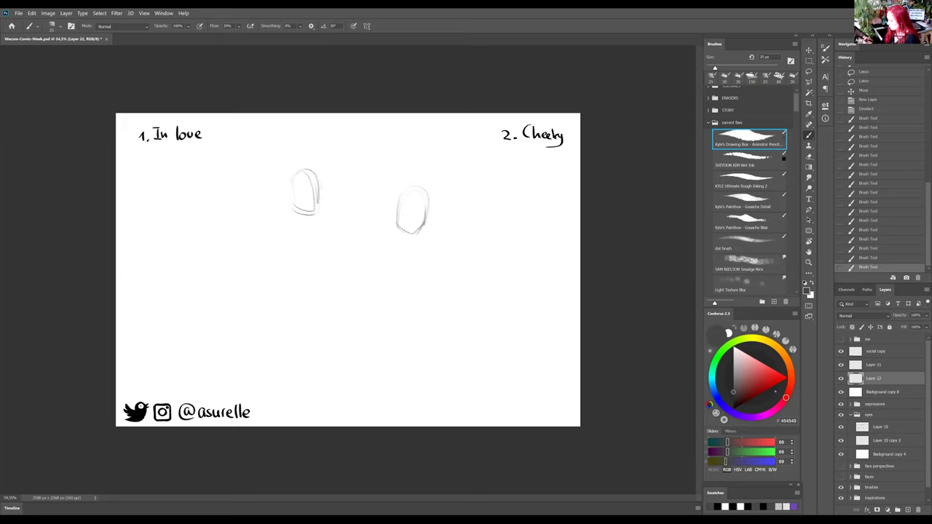
key("ctrl+plus")
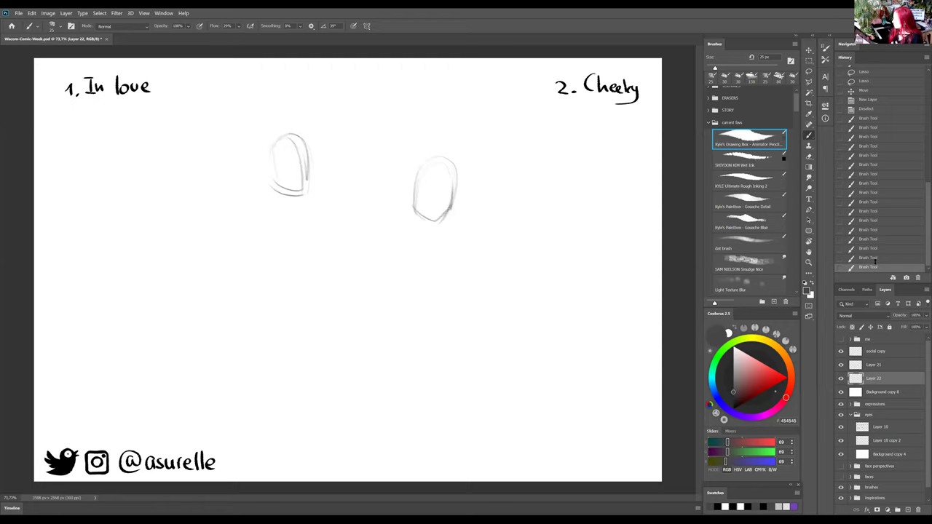
left_click(860, 260)
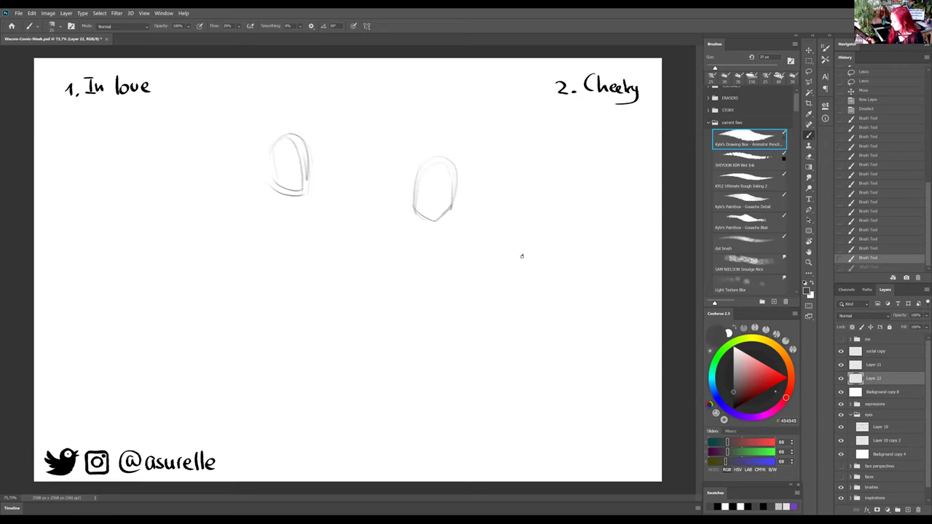
key("ctrl+shift+z")
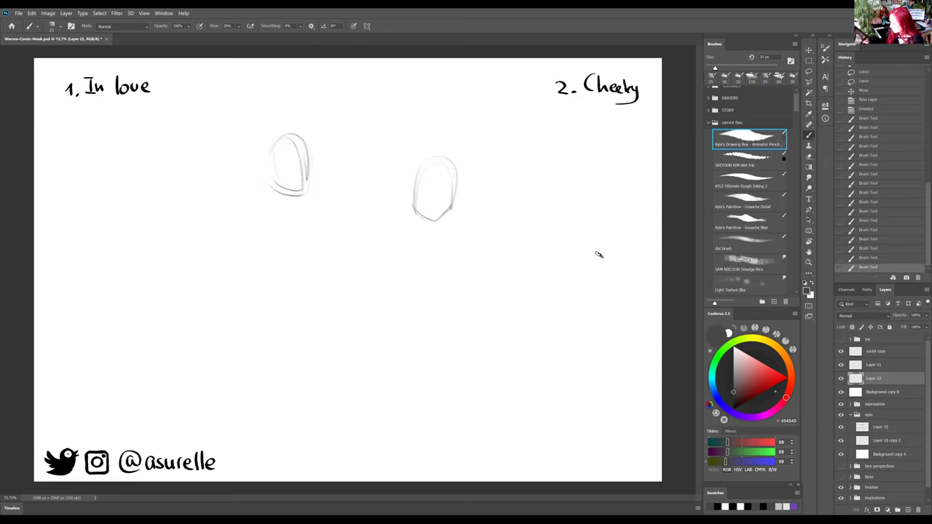
Step: Sketch the first head's eyes, open smile, eyebrow and facial guideline for the in-love expression
left_click_drag(293, 159, 293, 167)
left_click_drag(304, 158, 304, 166)
left_click_drag(285, 176, 306, 176)
mouse_move(292, 147)
left_mouse_down()
mouse_move(298, 179)
mouse_move(272, 173)
mouse_move(312, 166)
left_mouse_up()
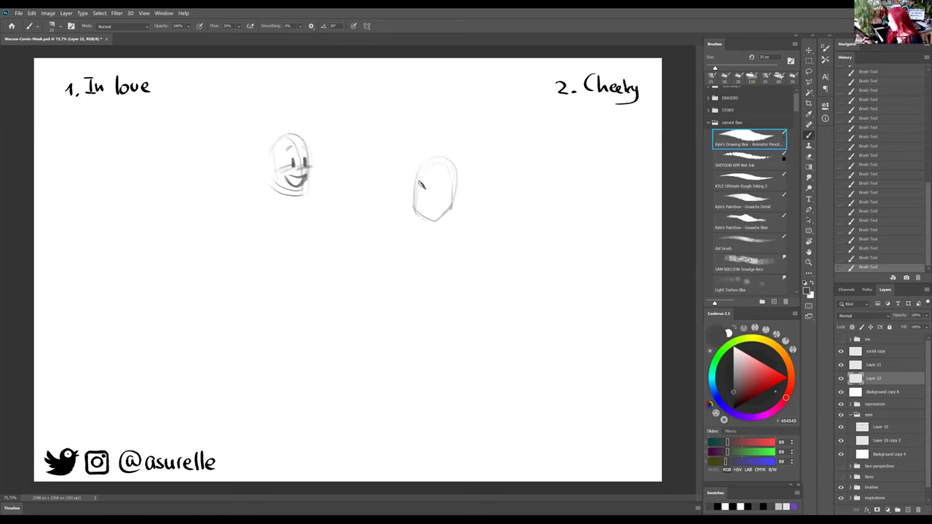
Step: Sketch eyes, slanted brows, a one-sided smirk and facial guidelines on the second head
left_click_drag(421, 185, 421, 191)
mouse_move(440, 186)
left_mouse_down()
mouse_move(421, 207)
mouse_move(429, 178)
left_mouse_up()
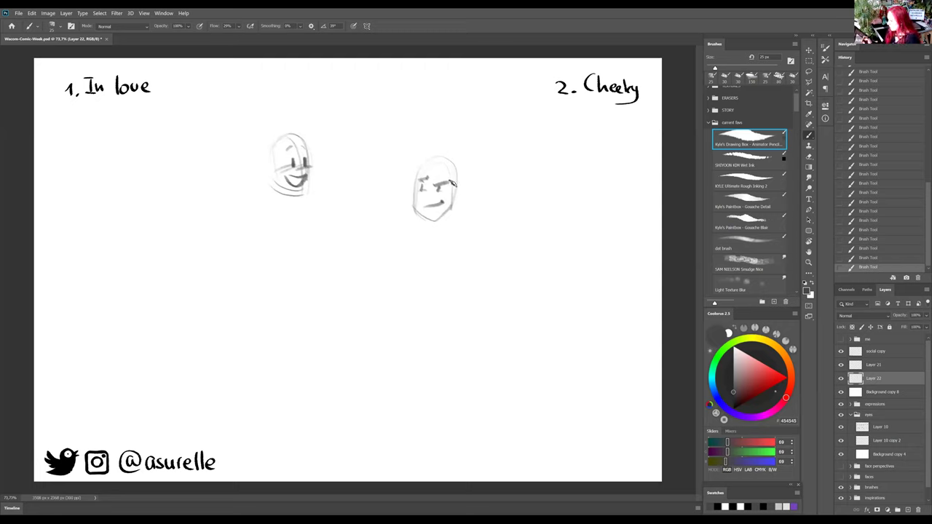
mouse_move(435, 163)
left_mouse_down()
mouse_move(432, 207)
mouse_move(440, 187)
left_mouse_up()
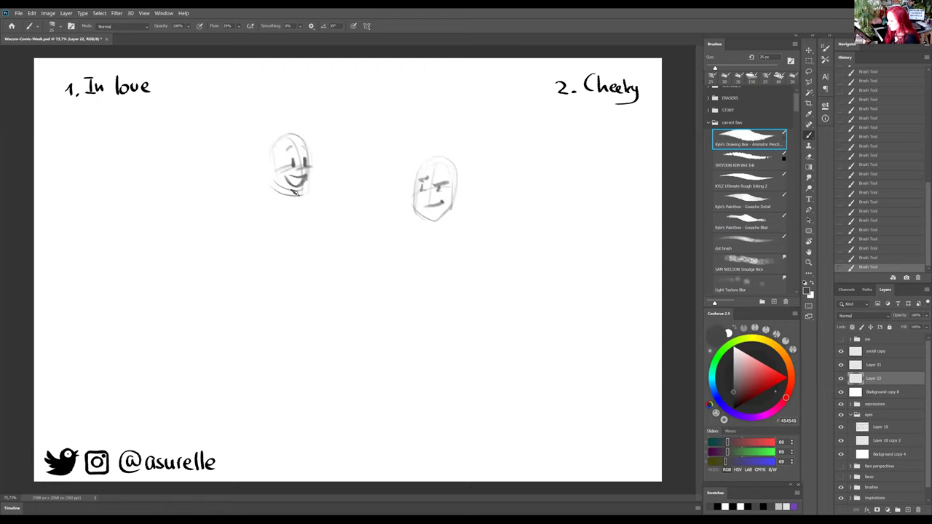
Step: Sketch a forward-leaning upper torso below the in-love head
left_click_drag(276, 196, 274, 251)
left_click_drag(270, 201, 250, 233)
left_click_drag(270, 195, 222, 255)
left_click_drag(294, 208, 249, 270)
left_click_drag(281, 235, 248, 276)
left_click_drag(248, 204, 295, 206)
mouse_move(233, 270)
left_mouse_down()
mouse_move(254, 270)
mouse_move(280, 236)
left_mouse_up()
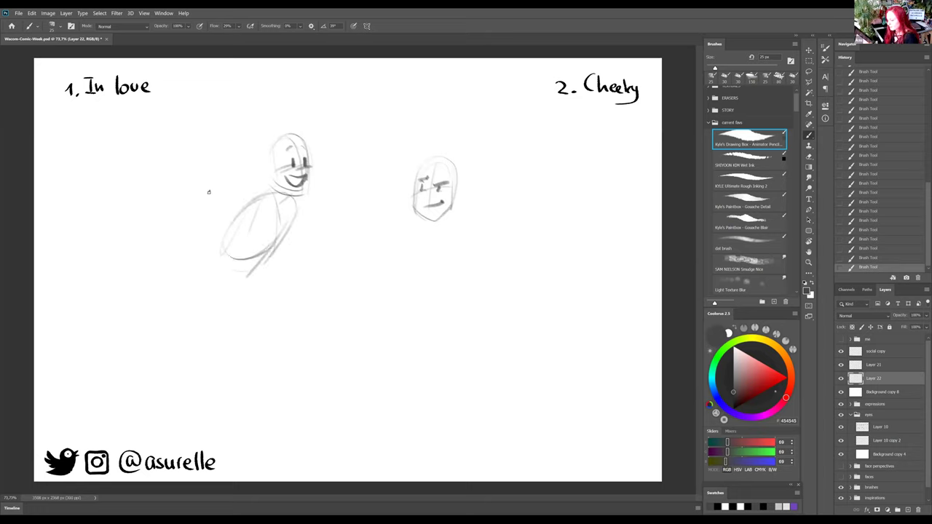
Step: Sketch the in-love figure's hips and reinforce the curved torso outline
left_click_drag(259, 266, 260, 304)
mouse_move(218, 263)
left_mouse_down()
mouse_move(209, 293)
mouse_move(259, 303)
left_mouse_up()
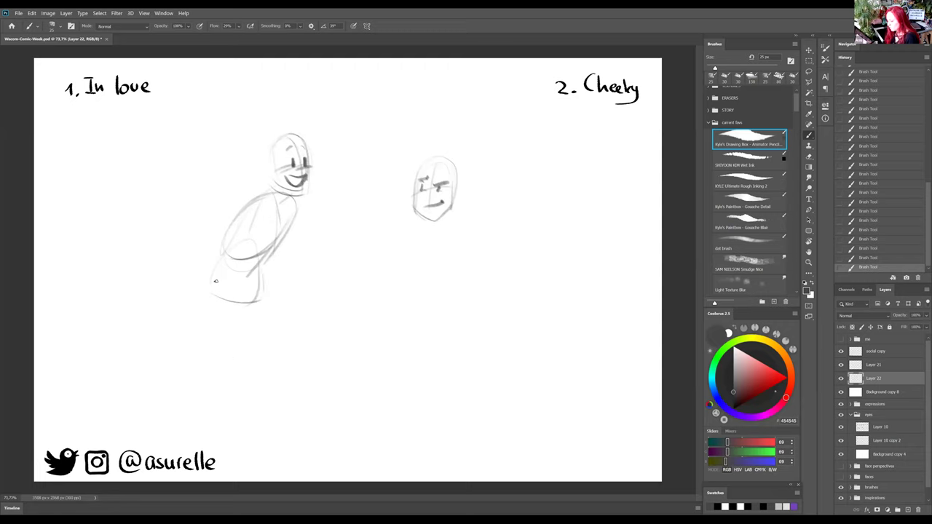
left_click_drag(286, 217, 234, 256)
left_click_drag(234, 223, 261, 280)
mouse_move(294, 213)
left_mouse_down()
mouse_move(262, 268)
mouse_move(256, 261)
left_mouse_up()
left_click_drag(217, 290, 264, 267)
left_click_drag(250, 205, 240, 213)
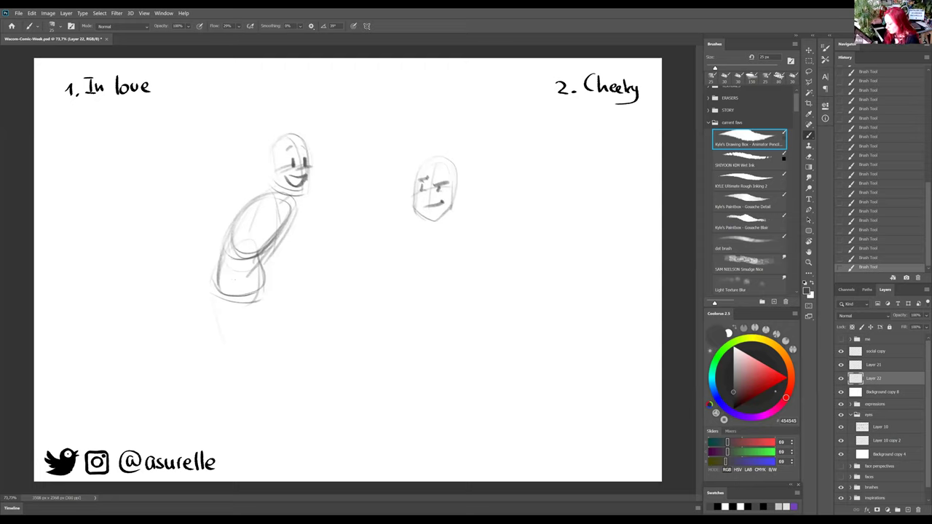
Step: Sketch the in-love figure's first leg with thigh, slightly bent knee, calf and foot
left_click_drag(217, 269, 228, 337)
left_click_drag(239, 286, 248, 349)
mouse_move(219, 294)
left_mouse_down()
mouse_move(235, 341)
mouse_move(220, 411)
left_mouse_up()
left_click_drag(228, 355, 223, 395)
mouse_move(248, 344)
left_mouse_down()
mouse_move(229, 404)
mouse_move(252, 418)
left_mouse_up()
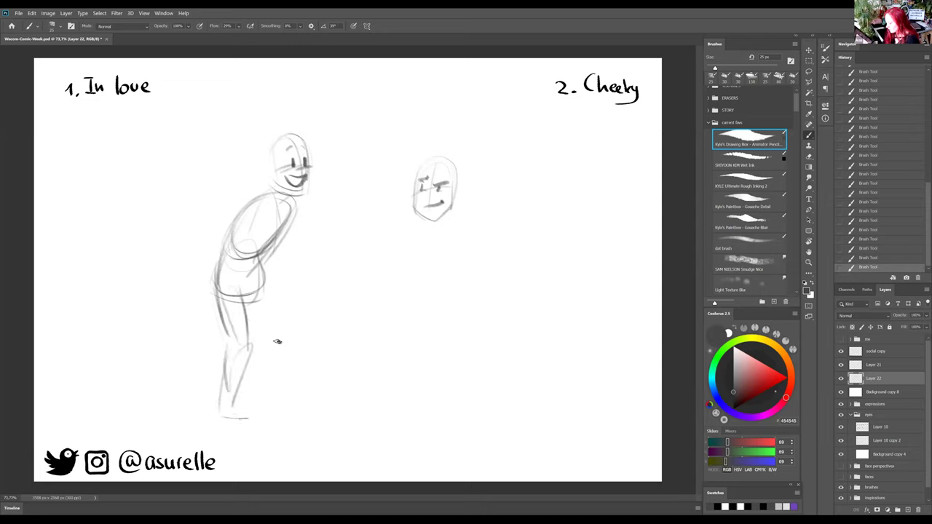
Step: Sketch the in-love figure's second leg bent forward with a foot, and reinforce the first leg's calf
left_click_drag(253, 267, 283, 345)
left_click_drag(259, 382, 269, 346)
mouse_move(252, 397)
left_mouse_down()
mouse_move(286, 338)
mouse_move(255, 387)
left_mouse_up()
left_click_drag(255, 388, 284, 394)
mouse_move(217, 412)
left_mouse_down()
mouse_move(242, 366)
mouse_move(214, 414)
mouse_move(224, 364)
left_mouse_up()
Step: Sketch the in-love figure's arms bent up with the hands below the chin, undoing unwanted strokes
mouse_move(244, 209)
left_mouse_down()
mouse_move(267, 192)
mouse_move(277, 245)
mouse_move(254, 192)
mouse_move(271, 269)
mouse_move(255, 209)
mouse_move(271, 263)
mouse_move(280, 193)
mouse_move(302, 211)
mouse_move(311, 201)
mouse_move(300, 233)
left_mouse_up()
mouse_move(304, 195)
left_mouse_down()
mouse_move(321, 191)
mouse_move(305, 199)
mouse_move(299, 242)
left_mouse_up()
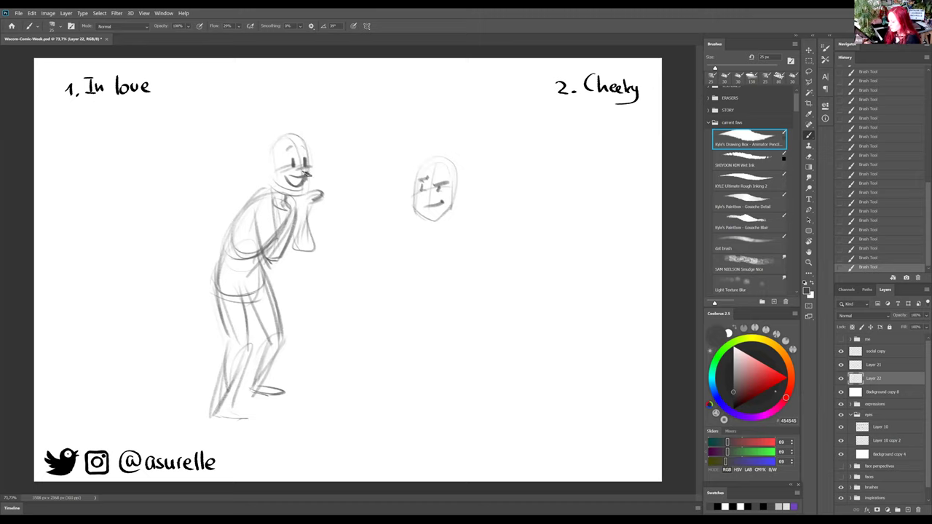
mouse_move(277, 196)
left_mouse_down()
mouse_move(266, 237)
mouse_move(279, 249)
mouse_move(293, 204)
mouse_move(276, 255)
mouse_move(259, 240)
mouse_move(262, 196)
mouse_move(280, 225)
mouse_move(311, 205)
mouse_move(309, 255)
left_mouse_up()
key("ctrl+z")
key("ctrl+z")
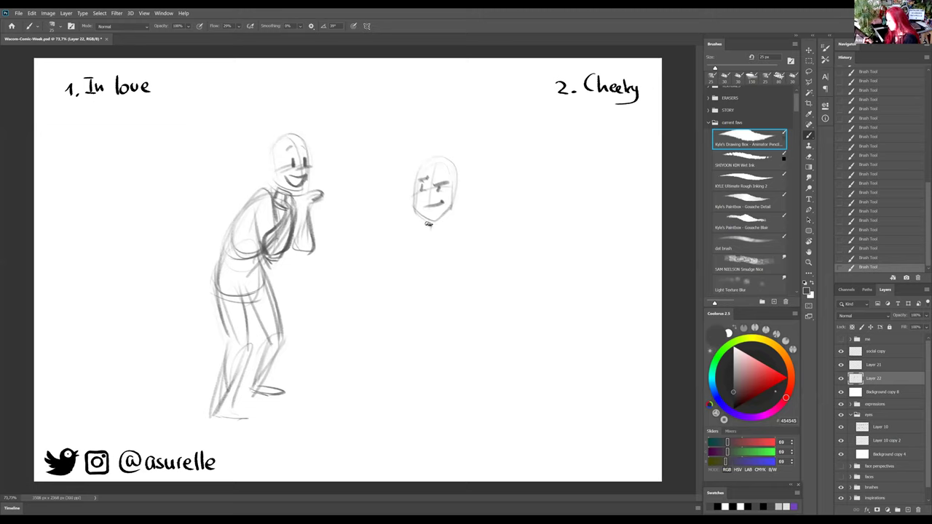
Step: Sketch the cheeky figure's neck, torso, wide hips and legs below the second head
left_click_drag(429, 224, 435, 291)
mouse_move(461, 232)
left_mouse_down()
mouse_move(458, 292)
mouse_move(449, 280)
mouse_move(435, 309)
mouse_move(443, 276)
mouse_move(456, 288)
mouse_move(474, 285)
mouse_move(467, 290)
mouse_move(486, 314)
mouse_move(475, 274)
mouse_move(489, 352)
mouse_move(480, 287)
mouse_move(470, 397)
left_mouse_up()
left_click_drag(424, 291, 435, 347)
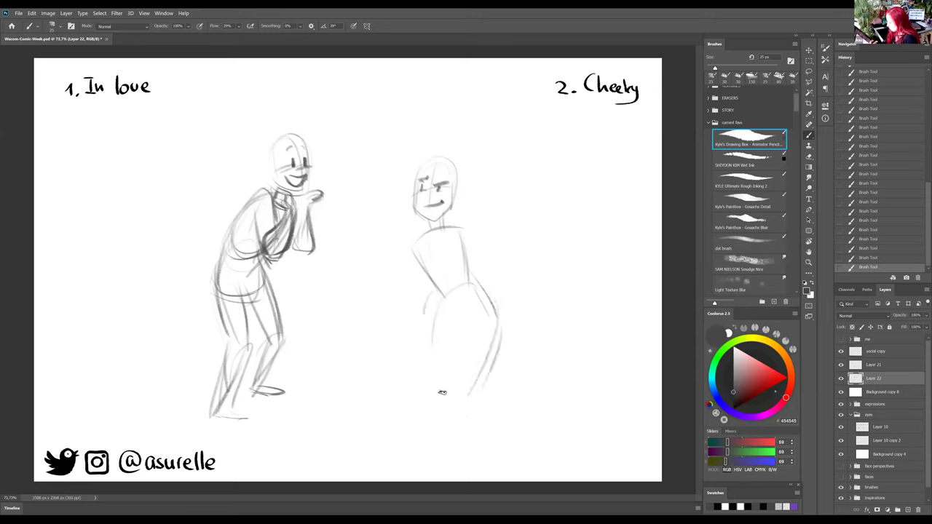
left_click_drag(423, 313, 435, 399)
left_click_drag(470, 401, 428, 460)
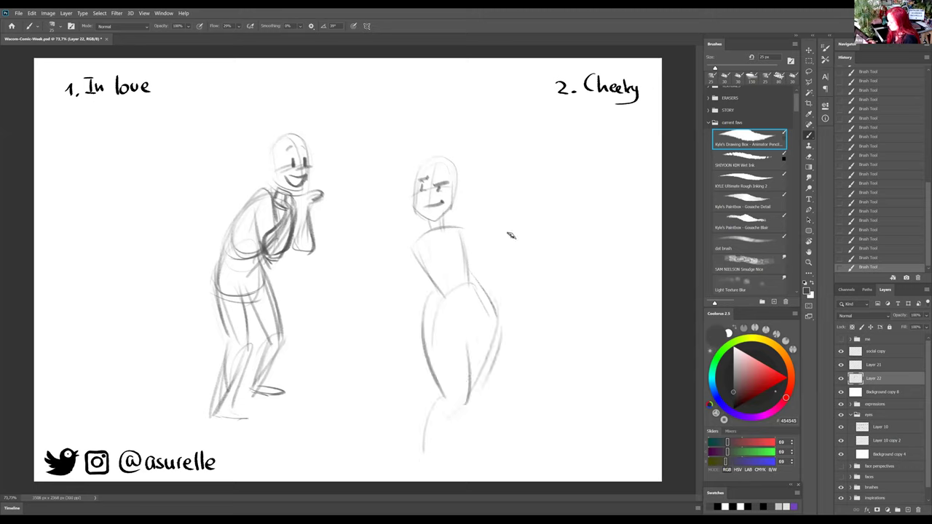
Step: Sketch the cheeky figure's left-side arm with its hand on the hip and reinforce the thigh outline
mouse_move(383, 287)
left_mouse_down()
mouse_move(425, 234)
mouse_move(394, 275)
mouse_move(414, 334)
left_mouse_up()
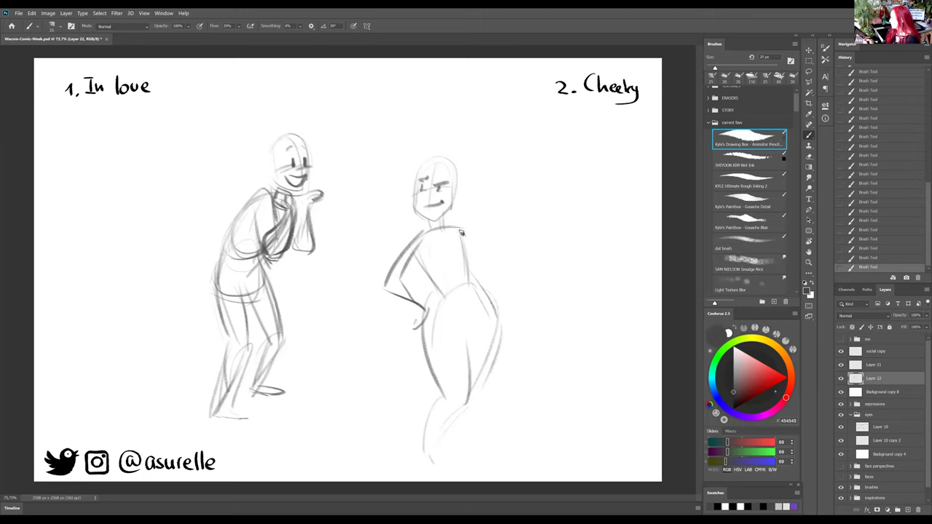
mouse_move(405, 280)
left_mouse_down()
mouse_move(434, 311)
mouse_move(435, 381)
mouse_move(446, 403)
left_mouse_up()
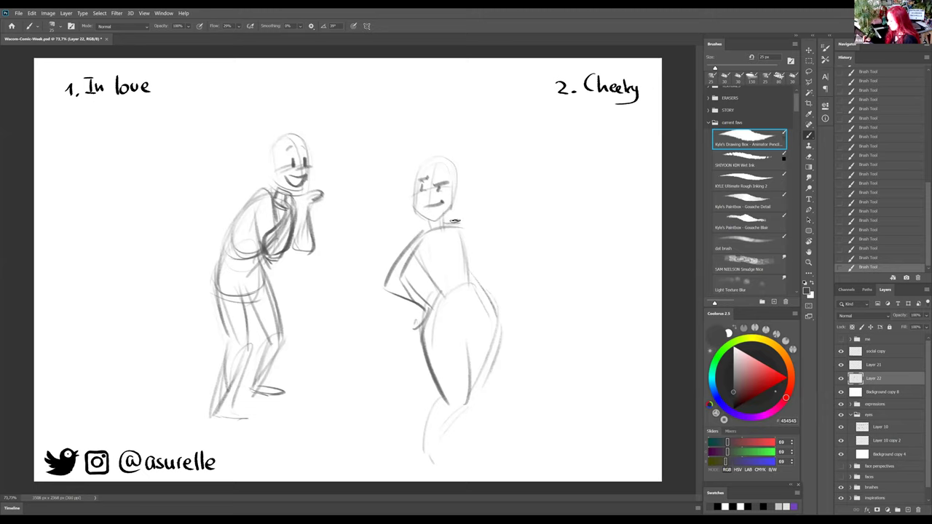
Step: Sketch the cheeky figure's other arm bent upward with a raised hand and spread fingers
left_click_drag(464, 226, 490, 275)
left_click_drag(500, 231, 487, 255)
left_click_drag(504, 230, 497, 270)
left_click_drag(494, 195, 499, 214)
mouse_move(487, 179)
left_mouse_down()
mouse_move(502, 212)
mouse_move(494, 219)
mouse_move(498, 211)
mouse_move(503, 254)
left_mouse_up()
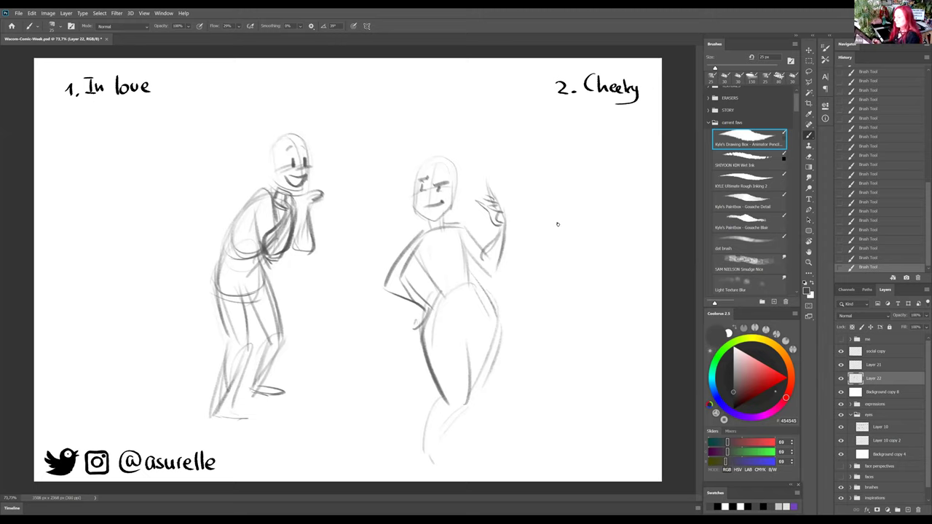
Step: Undo a heavy torso stroke and reinforce the cheeky figure's waist and outer hip contour
left_click_drag(479, 286, 463, 240)
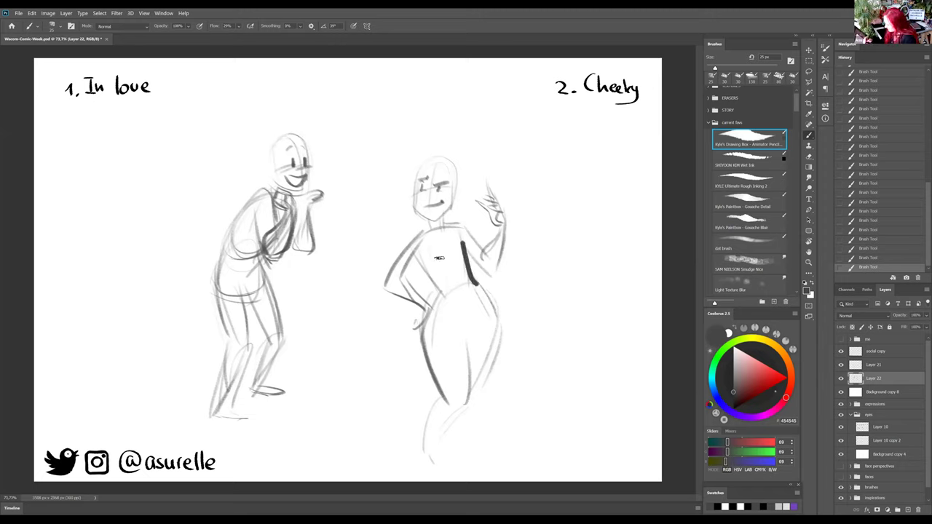
key("ctrl+z")
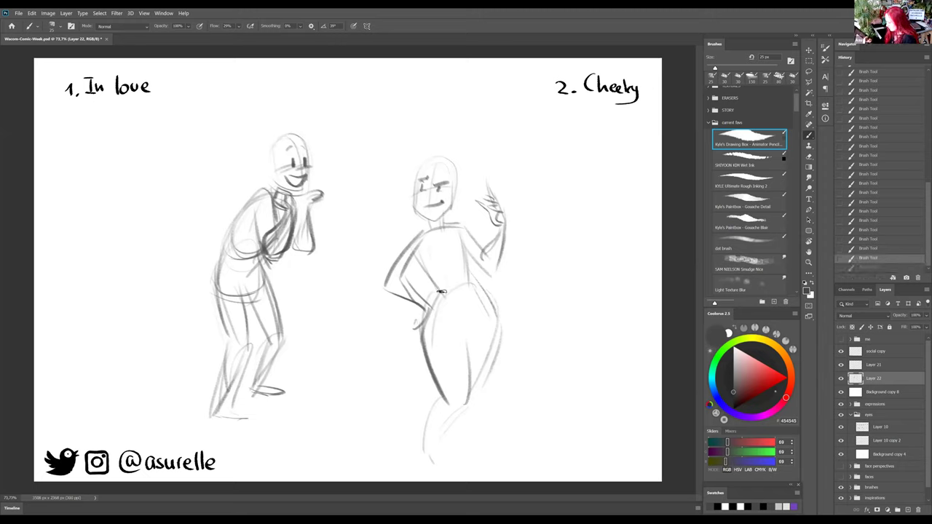
left_click_drag(442, 291, 426, 255)
mouse_move(477, 288)
left_mouse_down()
mouse_move(499, 313)
mouse_move(482, 386)
left_mouse_up()
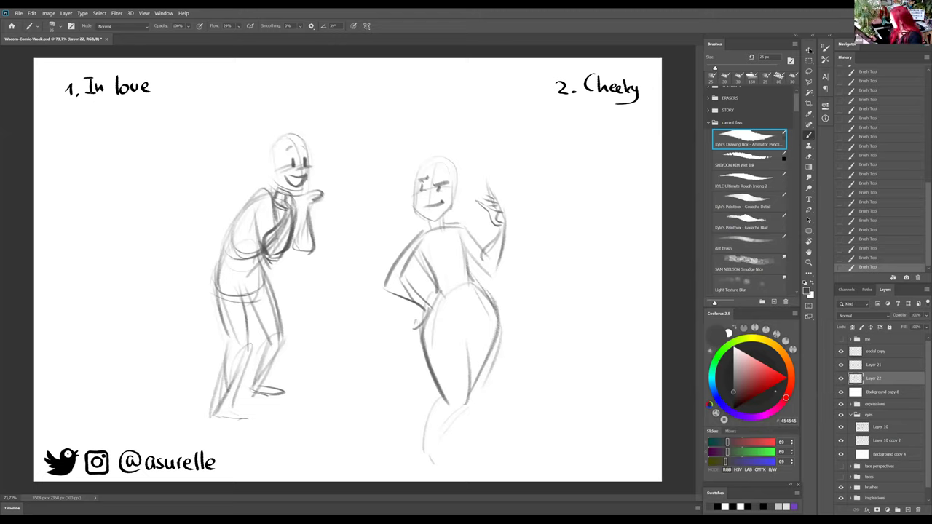
Step: Move the figure sketch slightly up and left and lower its layer opacity to 40%
key("v")
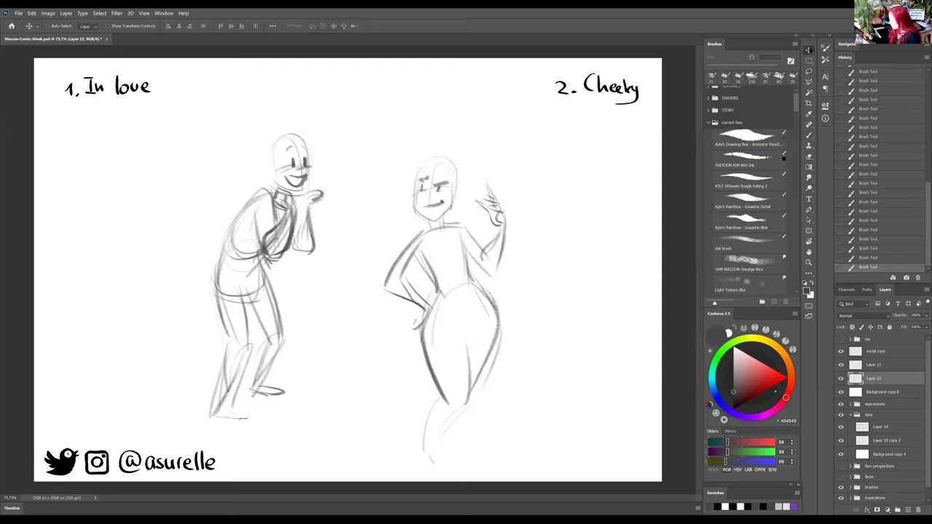
left_click_drag(485, 329, 470, 303)
left_click_drag(926, 315, 904, 326)
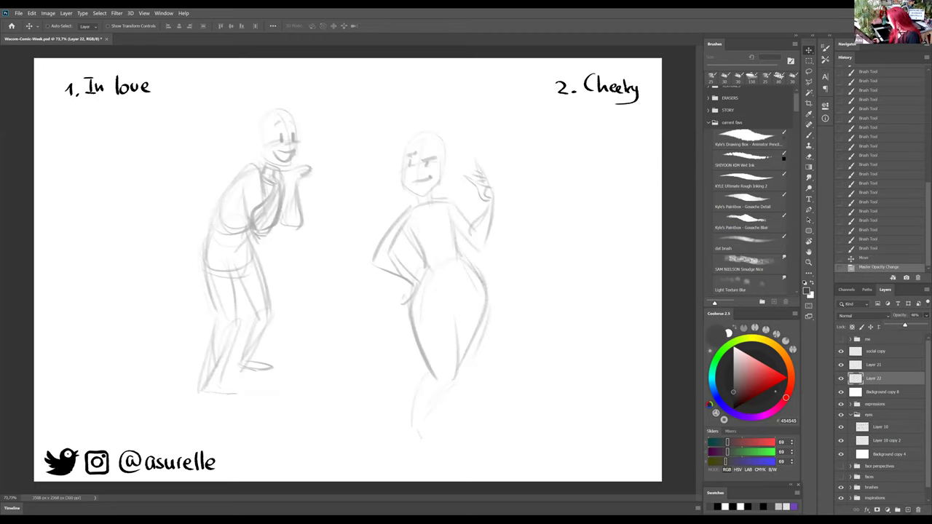
Step: Add a layer above the faded sketch and redraw the in-love figure's head, jaw and neck contours with the Animator Pencil
left_click(909, 510)
left_click(753, 141)
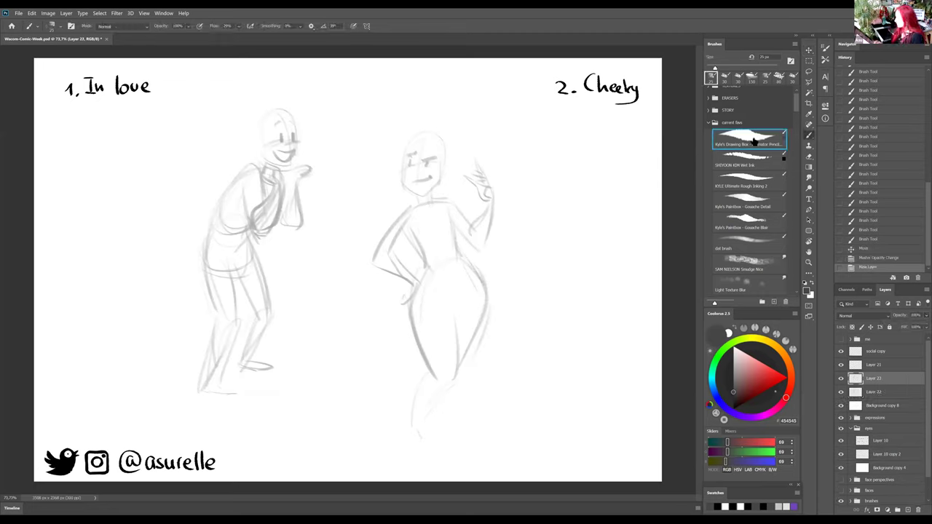
mouse_move(296, 119)
left_mouse_down()
mouse_move(288, 141)
mouse_move(282, 112)
mouse_move(298, 156)
mouse_move(297, 124)
mouse_move(299, 159)
mouse_move(284, 174)
mouse_move(260, 159)
mouse_move(277, 170)
mouse_move(299, 146)
mouse_move(265, 164)
left_mouse_up()
left_click_drag(262, 156, 268, 168)
scroll(328, 75, "up", 5)
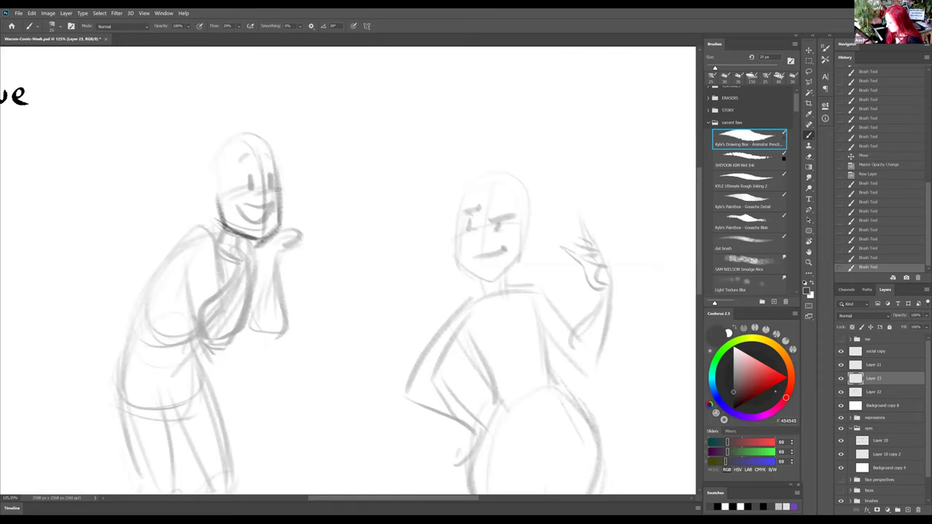
Step: Draw a nose and large round eyes with pupils on the in-love figure's face, and select the faded sketch layer, Layer 22
left_click_drag(257, 201, 265, 198)
left_click_drag(263, 188, 271, 200)
mouse_move(267, 192)
left_mouse_down()
mouse_move(272, 198)
mouse_move(260, 201)
mouse_move(269, 197)
left_mouse_up()
mouse_move(263, 193)
left_mouse_down()
mouse_move(271, 199)
mouse_move(245, 195)
mouse_move(277, 182)
left_mouse_up()
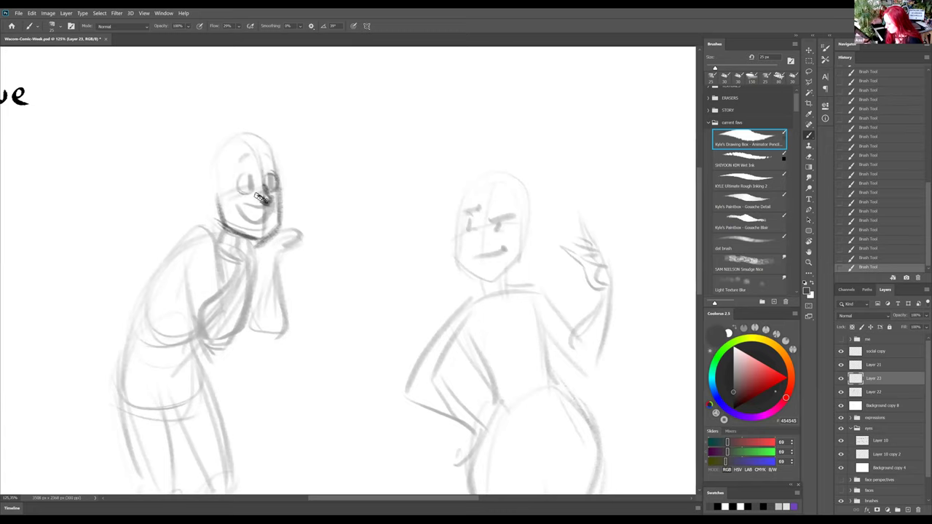
mouse_move(244, 176)
left_mouse_down()
mouse_move(256, 194)
mouse_move(277, 186)
mouse_move(276, 176)
mouse_move(273, 189)
left_mouse_up()
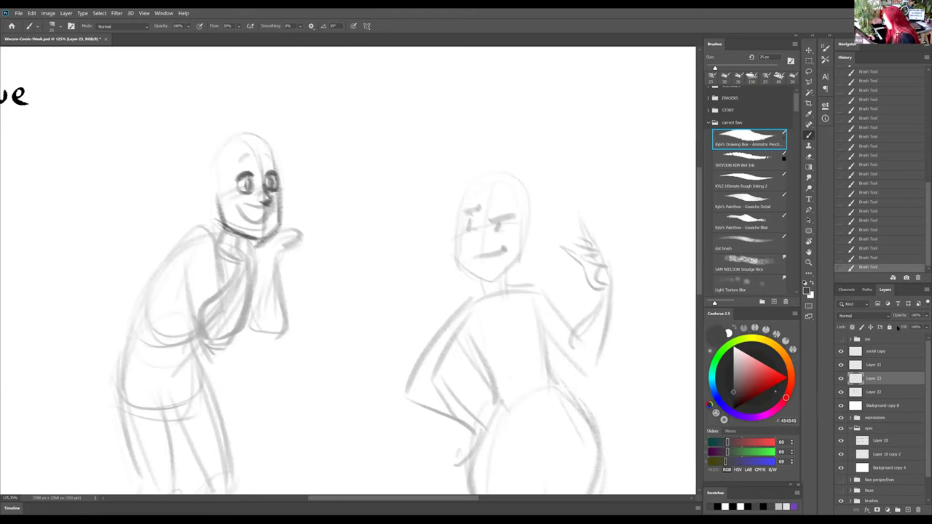
left_click(888, 391)
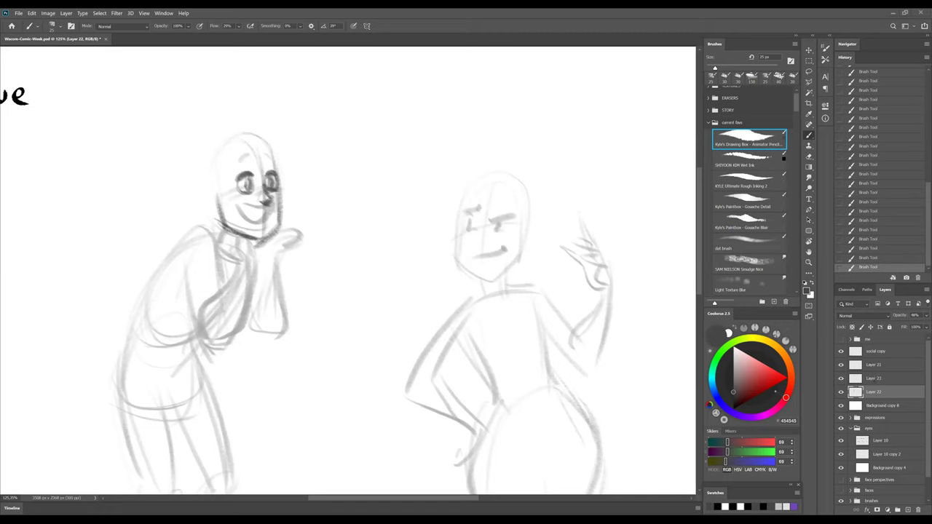
Step: Lower the opacity of the faded sketch layer, Layer 22, a little further and return to Layer 23 for drawing
left_click(890, 380)
key("alt+bracketleft")
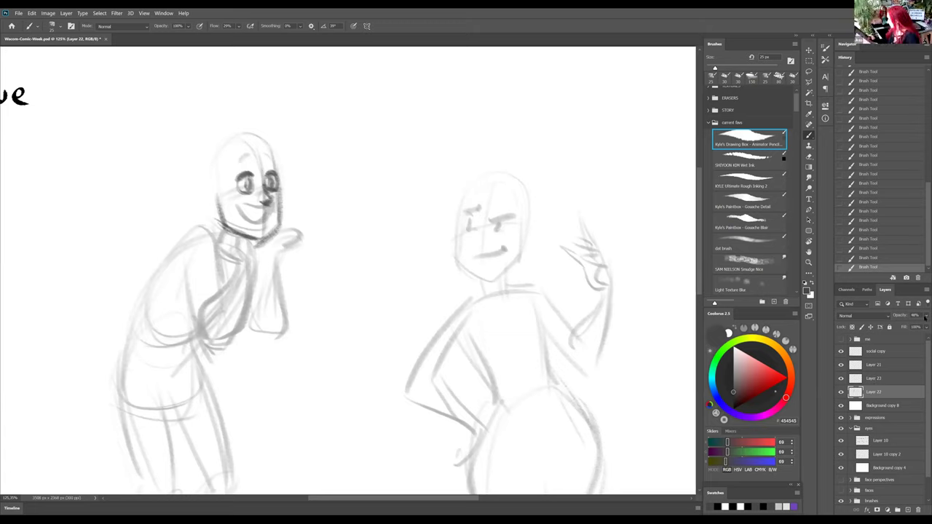
left_click(925, 315)
left_click(900, 326)
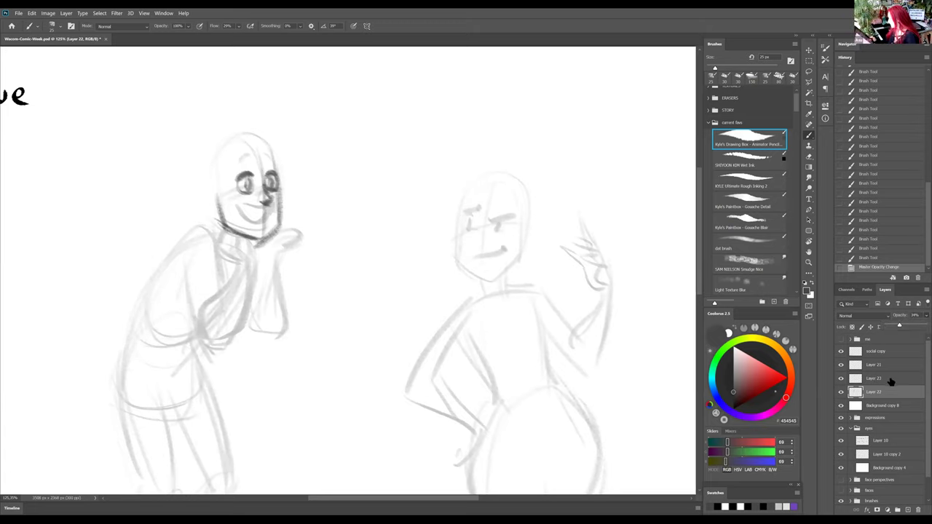
key("alt+bracketright")
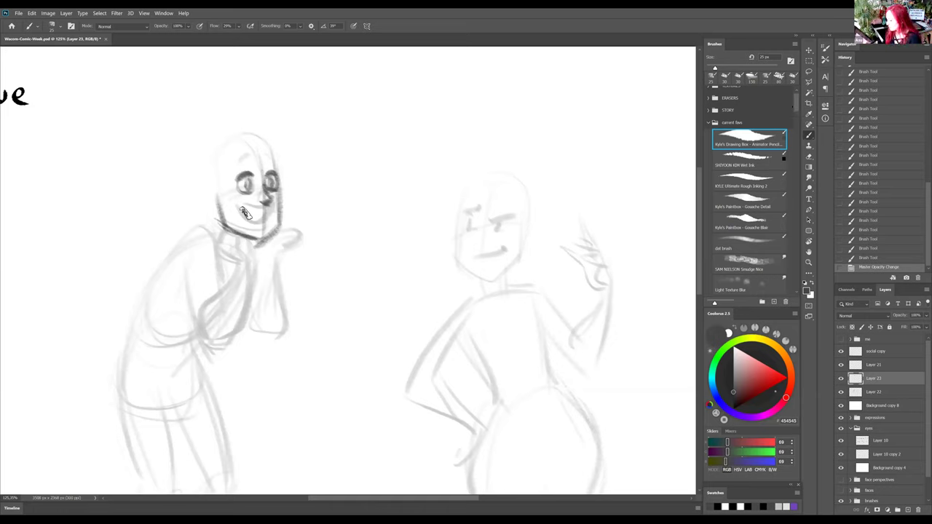
Step: Draw a wide, open smiling mouth with a dark interior on the in-love figure's face
mouse_move(239, 208)
left_mouse_down()
mouse_move(274, 208)
mouse_move(241, 210)
mouse_move(259, 221)
left_mouse_up()
mouse_move(245, 214)
left_mouse_down()
mouse_move(260, 220)
mouse_move(276, 206)
left_mouse_up()
mouse_move(252, 215)
left_mouse_down()
mouse_move(263, 227)
mouse_move(271, 216)
mouse_move(270, 227)
left_mouse_up()
left_click_drag(251, 217, 274, 215)
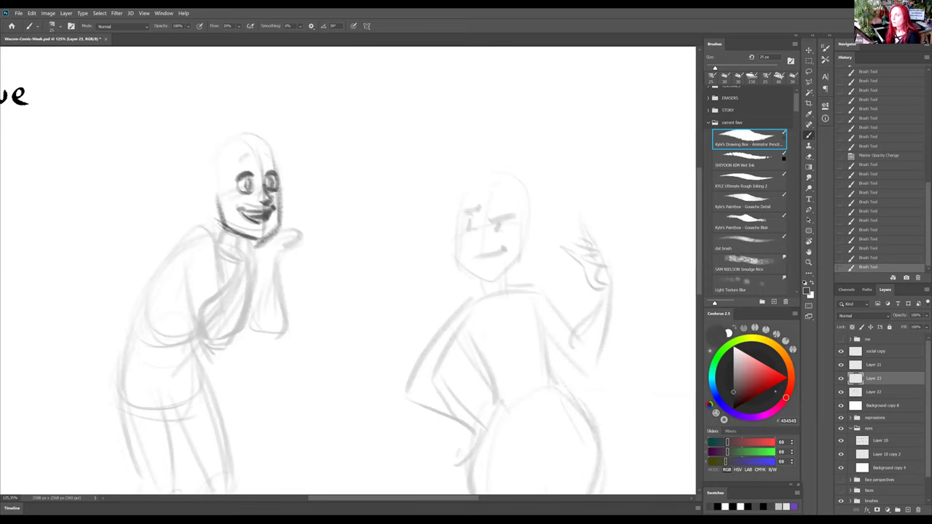
Step: Draw raised eyebrows high above the in-love figure's eyes, trimming their shape with the brush in Clear mode
scroll(348, 272, "down", 1)
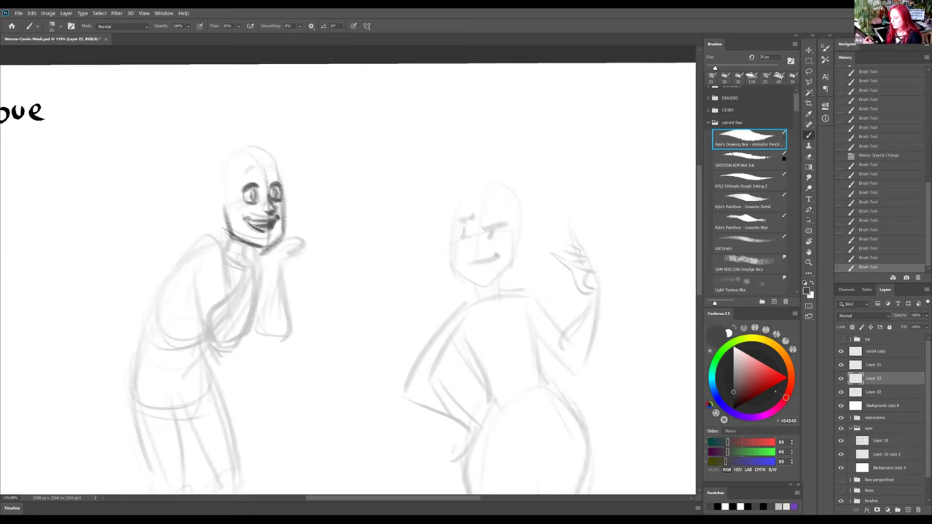
scroll(276, 229, "up", 3)
scroll(277, 230, "left", 3)
scroll(276, 229, "up", 1)
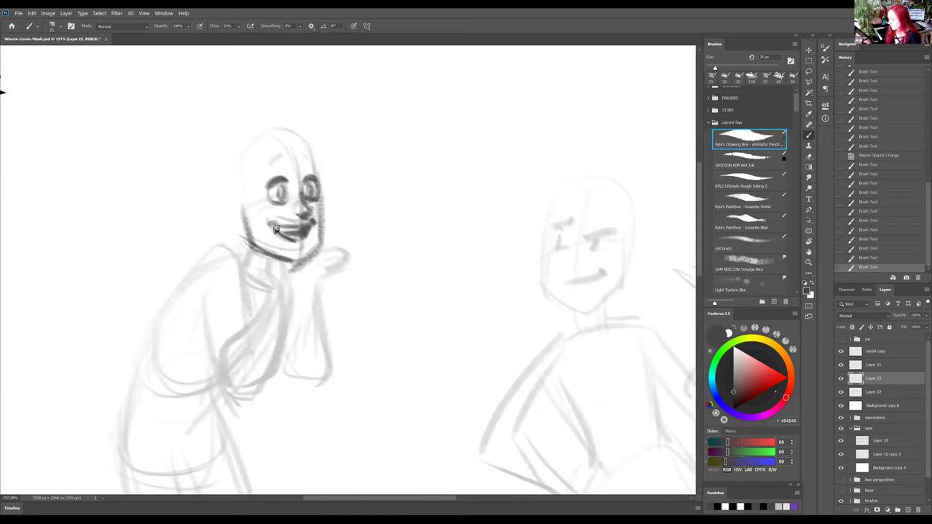
left_click(281, 149)
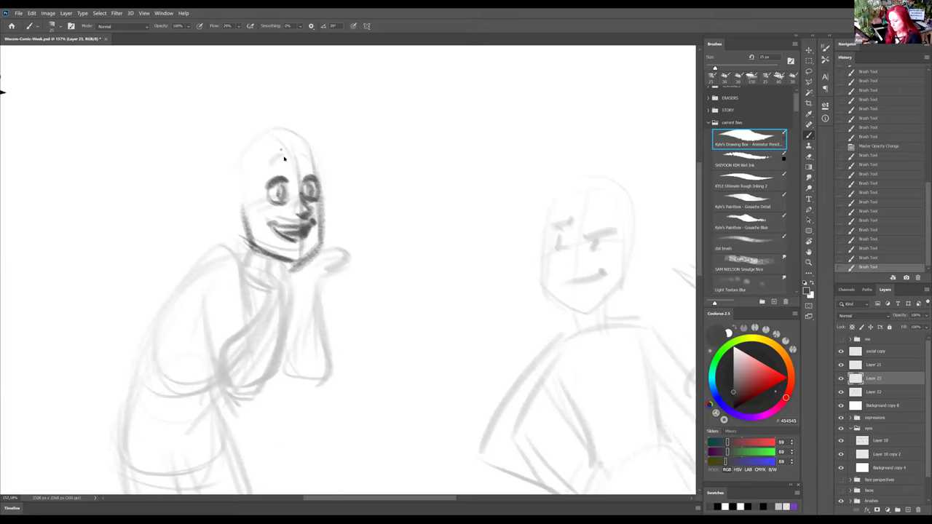
key("shift+alt+r")
mouse_move(281, 148)
left_mouse_down()
mouse_move(295, 156)
mouse_move(278, 160)
mouse_move(319, 158)
left_mouse_up()
key("shift+alt+n")
left_click_drag(309, 157, 318, 160)
key("shift+alt+r")
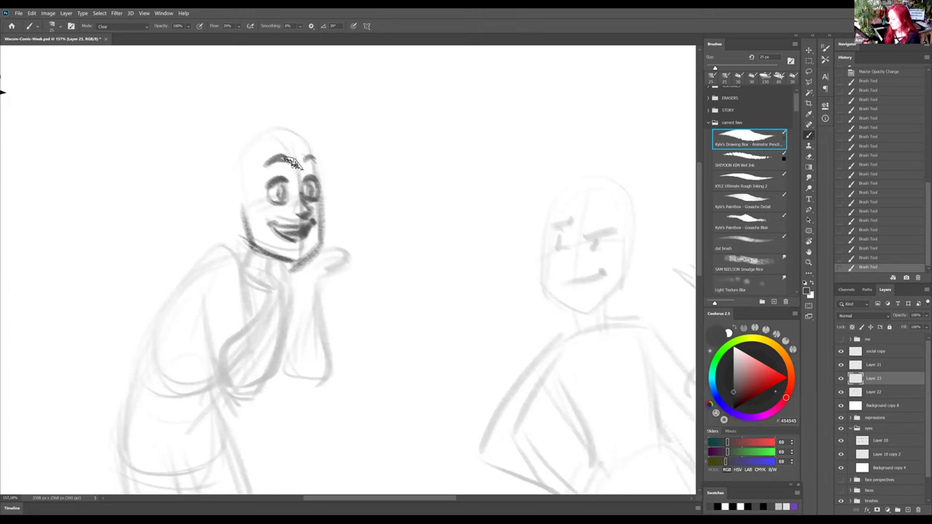
left_click_drag(295, 164, 313, 158)
key("shift+alt+n")
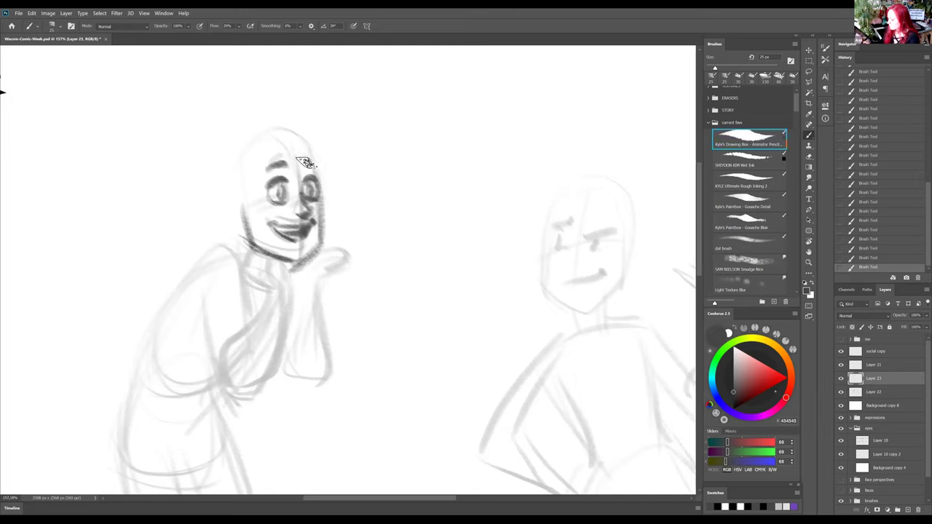
Step: Reinforce the in-love figure's cheek and add the ear, the tuft of hair and the back of the head
left_click_drag(323, 206, 320, 245)
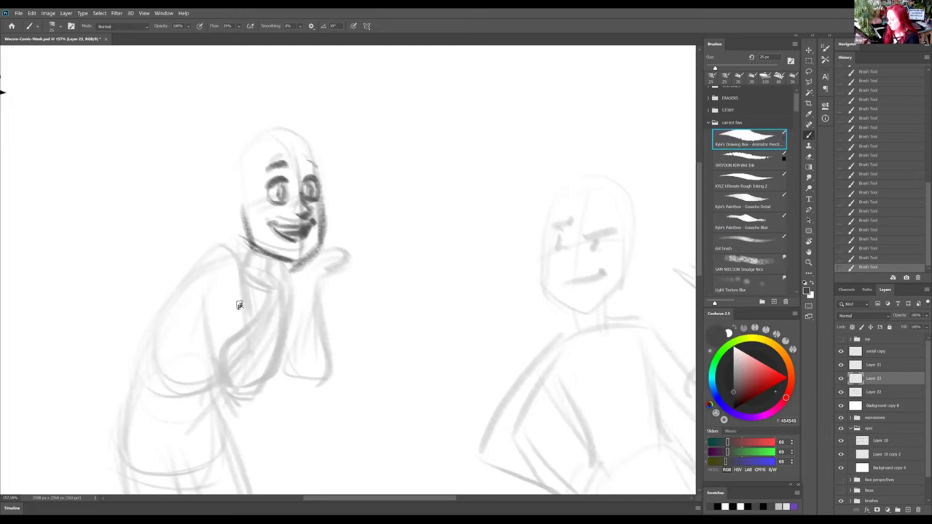
left_click_drag(244, 196, 234, 198)
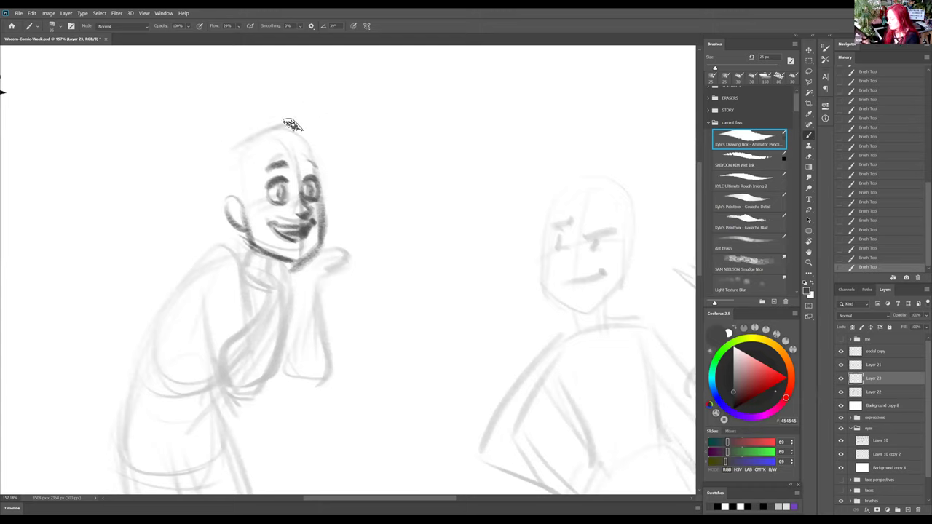
mouse_move(291, 118)
left_mouse_down()
mouse_move(323, 112)
mouse_move(325, 126)
mouse_move(320, 152)
left_mouse_up()
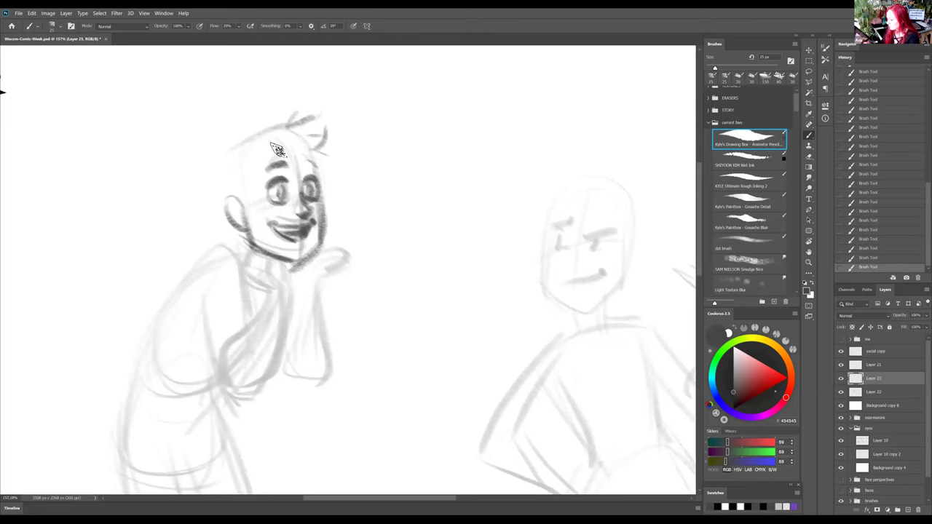
left_click_drag(221, 161, 224, 207)
Step: Hatch the area under the in-love figure's jaw and redraw the near forearm, elbow and upper arm contours
mouse_move(254, 272)
left_mouse_down()
mouse_move(270, 242)
mouse_move(253, 277)
left_mouse_up()
mouse_move(261, 244)
left_mouse_down()
mouse_move(263, 269)
mouse_move(271, 250)
mouse_move(272, 275)
mouse_move(285, 279)
mouse_move(259, 244)
mouse_move(282, 271)
mouse_move(256, 249)
mouse_move(246, 267)
mouse_move(266, 289)
mouse_move(288, 272)
mouse_move(295, 285)
mouse_move(287, 274)
mouse_move(283, 303)
mouse_move(256, 241)
mouse_move(250, 270)
left_mouse_up()
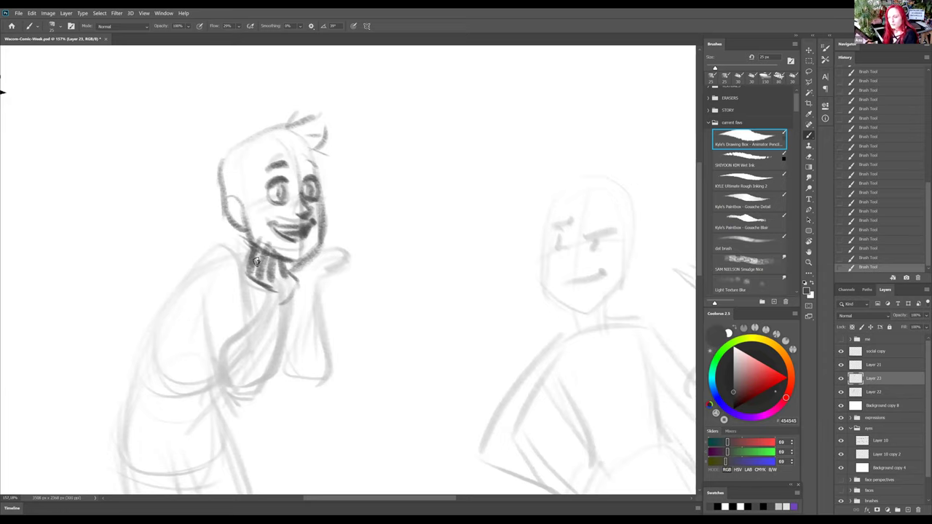
mouse_move(246, 244)
left_mouse_down()
mouse_move(231, 335)
mouse_move(219, 342)
left_mouse_up()
mouse_move(299, 279)
left_mouse_down()
mouse_move(271, 371)
mouse_move(233, 400)
left_mouse_up()
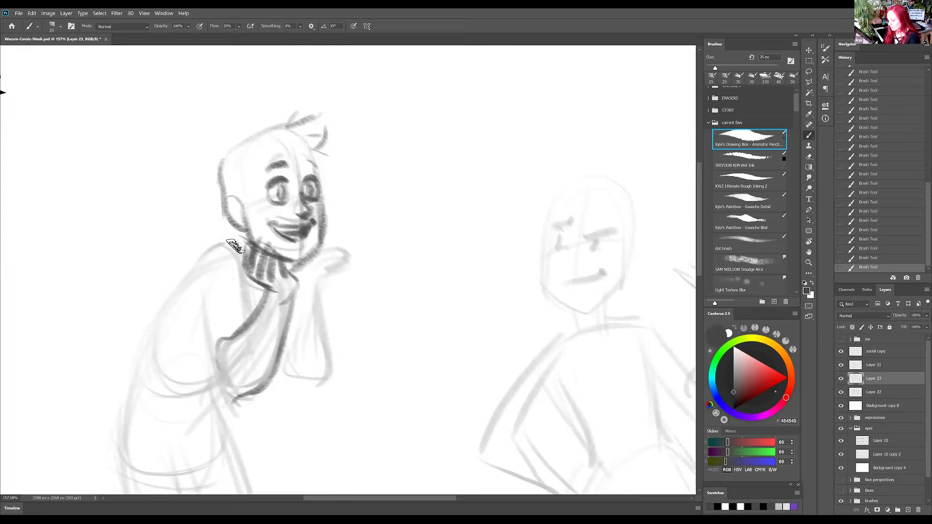
mouse_move(229, 244)
left_mouse_down()
mouse_move(208, 292)
mouse_move(195, 297)
mouse_move(218, 401)
mouse_move(215, 391)
mouse_move(233, 408)
left_mouse_up()
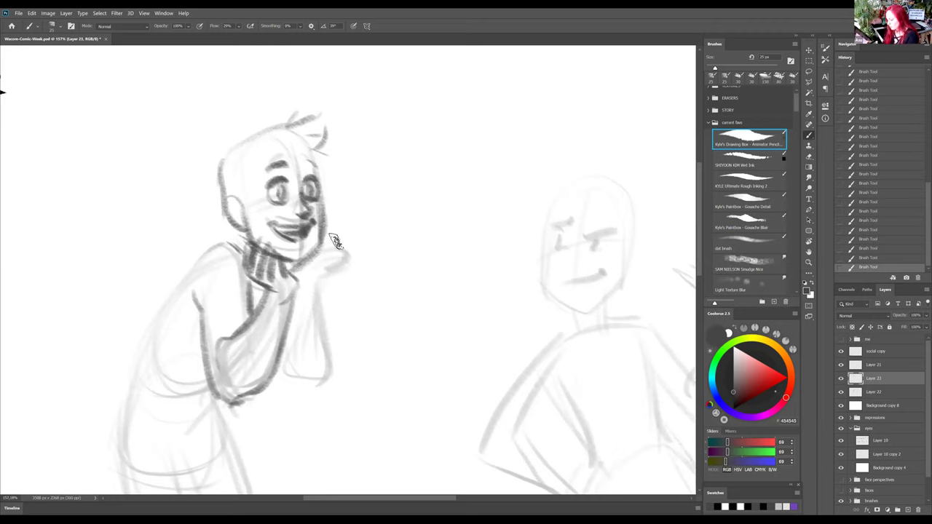
Step: Draw the in-love figure's far hand against the chin and outline the far forearm down to the elbow
left_click_drag(327, 234, 322, 282)
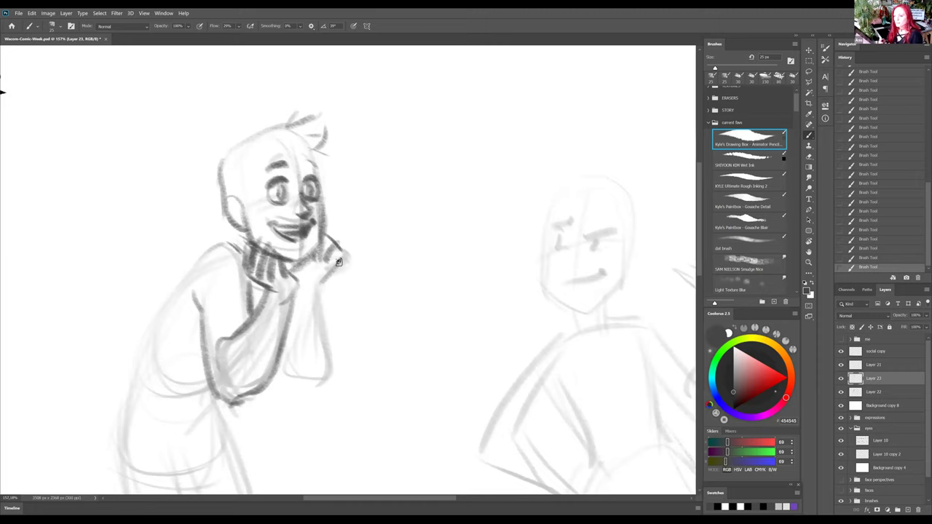
left_click_drag(338, 261, 349, 251)
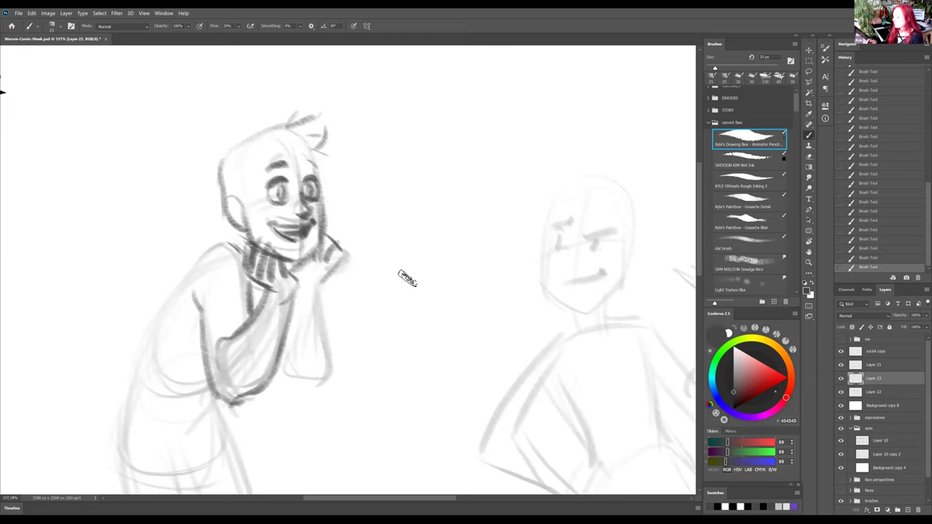
mouse_move(324, 287)
left_mouse_down()
mouse_move(325, 372)
mouse_move(283, 379)
left_mouse_up()
left_click_drag(321, 260, 290, 311)
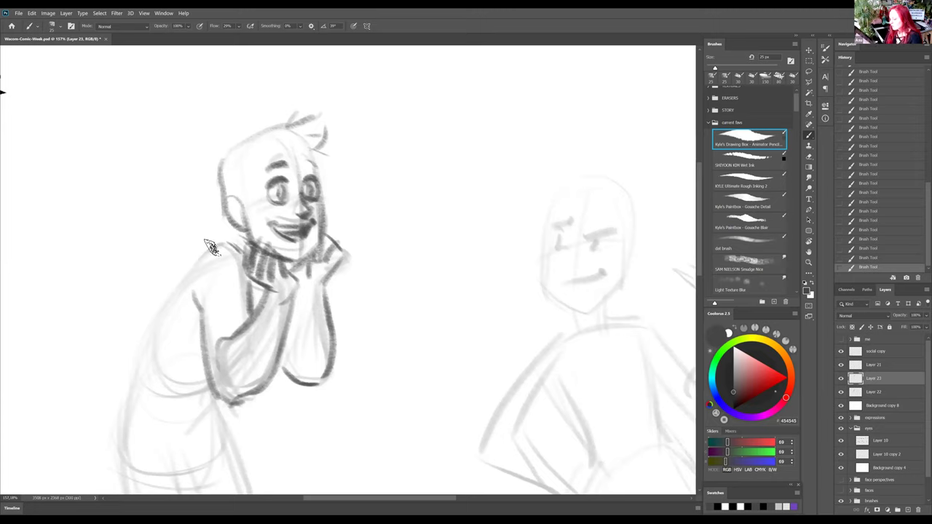
Step: Outline the in-love figure's hunched back, near leg, raised rear calf and near shoe over the faded sketch
mouse_move(222, 238)
left_mouse_down()
mouse_move(152, 302)
mouse_move(119, 385)
left_mouse_up()
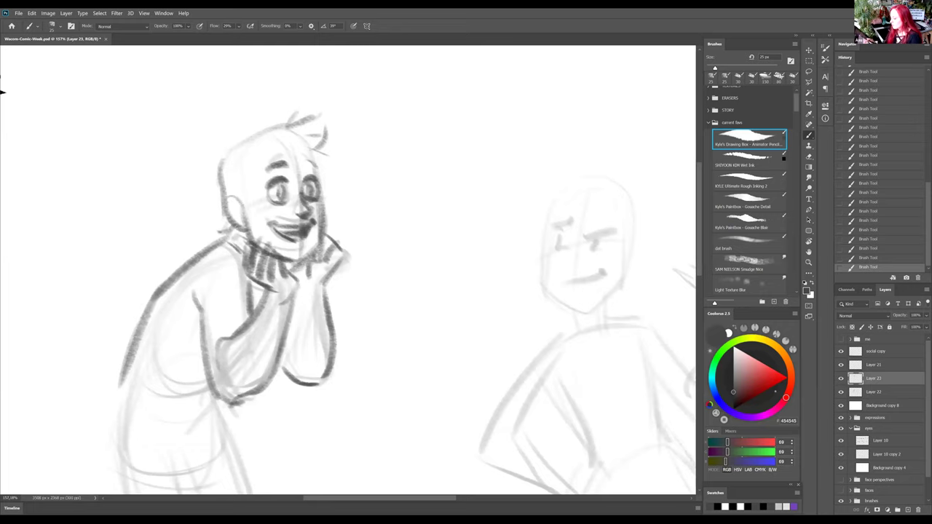
key("ctrl+0")
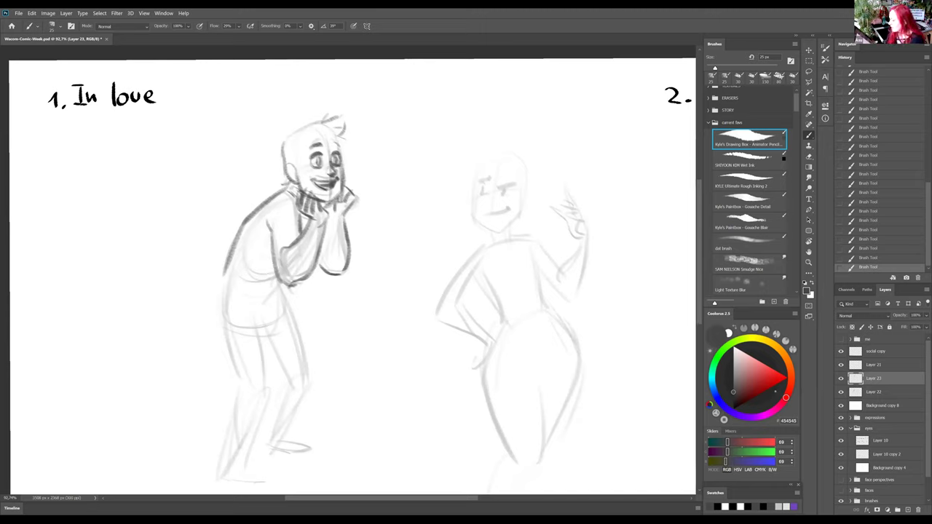
mouse_move(226, 262)
left_mouse_down()
mouse_move(217, 337)
mouse_move(216, 323)
mouse_move(235, 379)
left_mouse_up()
left_click_drag(258, 332, 269, 393)
mouse_move(262, 348)
left_mouse_down()
mouse_move(269, 410)
mouse_move(246, 456)
left_mouse_up()
mouse_move(229, 384)
left_mouse_down()
mouse_move(236, 412)
mouse_move(256, 404)
mouse_move(216, 415)
mouse_move(212, 464)
mouse_move(274, 480)
left_mouse_up()
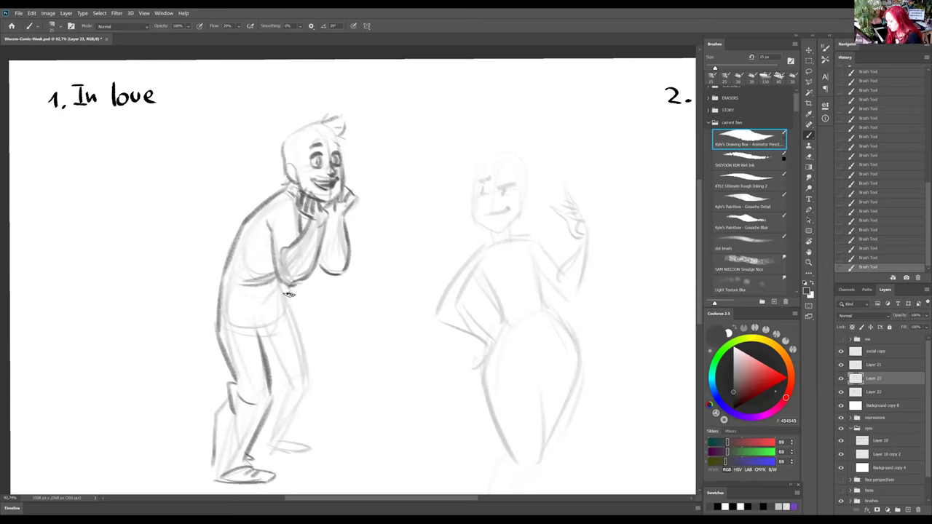
Step: Add the in-love figure's sweater hem and far leg with its shoe, and touch up the near elbow
mouse_move(222, 294)
left_mouse_down()
mouse_move(285, 302)
mouse_move(265, 312)
mouse_move(289, 286)
mouse_move(302, 307)
mouse_move(290, 316)
mouse_move(284, 306)
mouse_move(302, 359)
left_mouse_up()
mouse_move(261, 336)
left_mouse_down()
mouse_move(288, 315)
mouse_move(263, 339)
left_mouse_up()
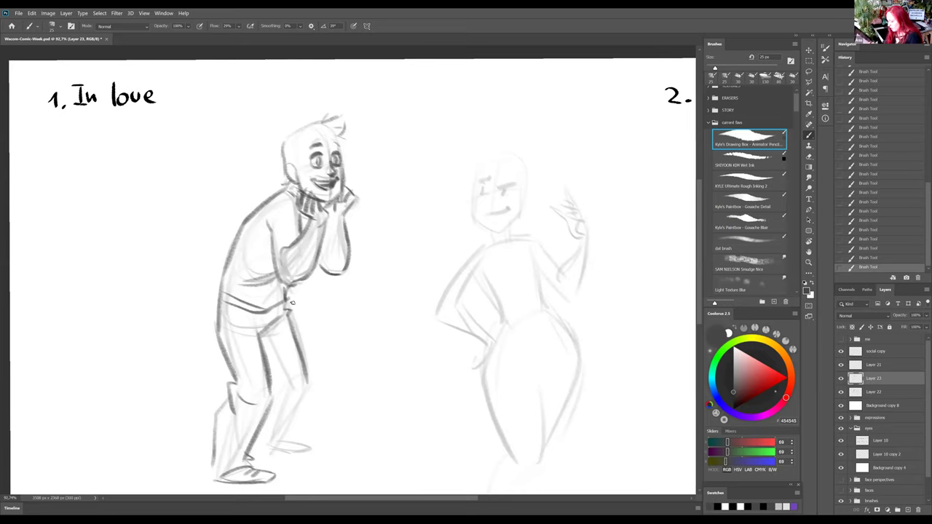
key("ctrl+0")
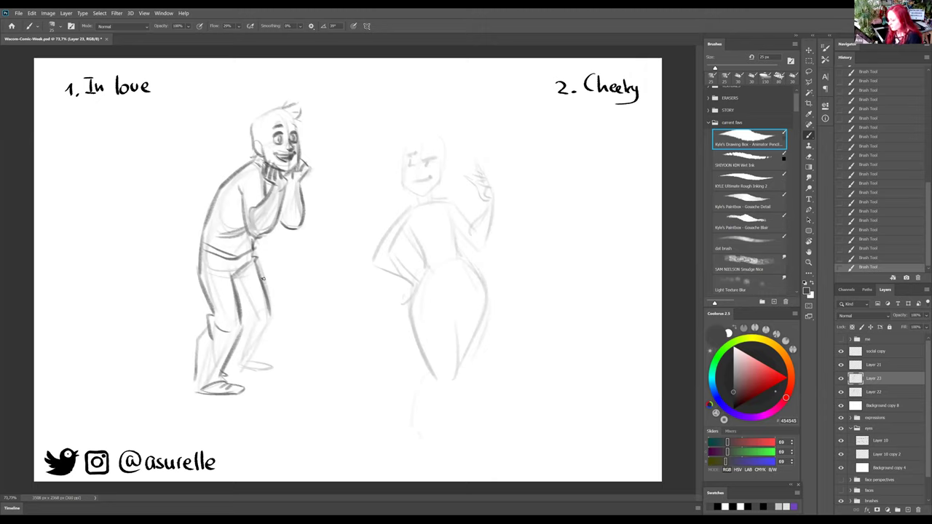
mouse_move(270, 314)
left_mouse_down()
mouse_move(246, 361)
mouse_move(229, 366)
mouse_move(252, 361)
left_mouse_up()
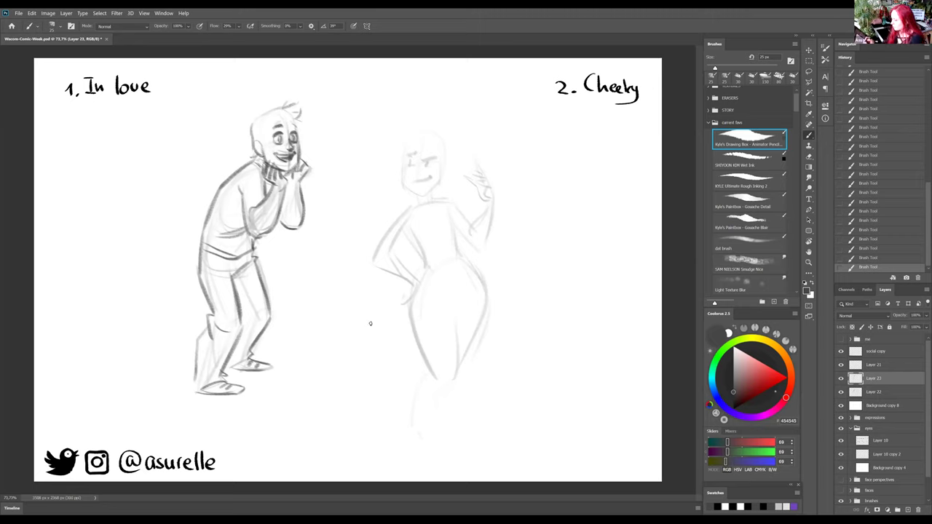
left_click_drag(266, 201, 254, 214)
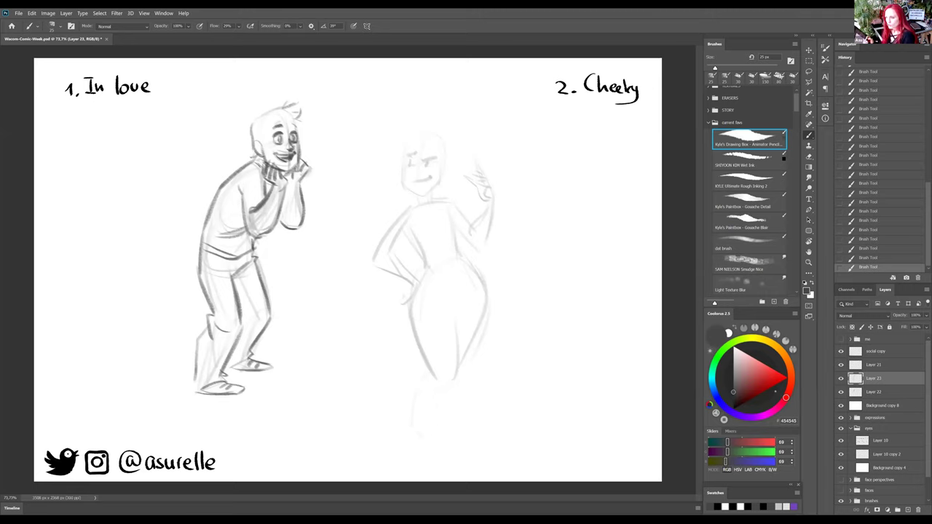
Step: Draw the cheeky figure's narrowed eyes, eyebrows, nose, smirk and jawline, cleaning up strokes with the brush in Clear mode
key("ctrl+1")
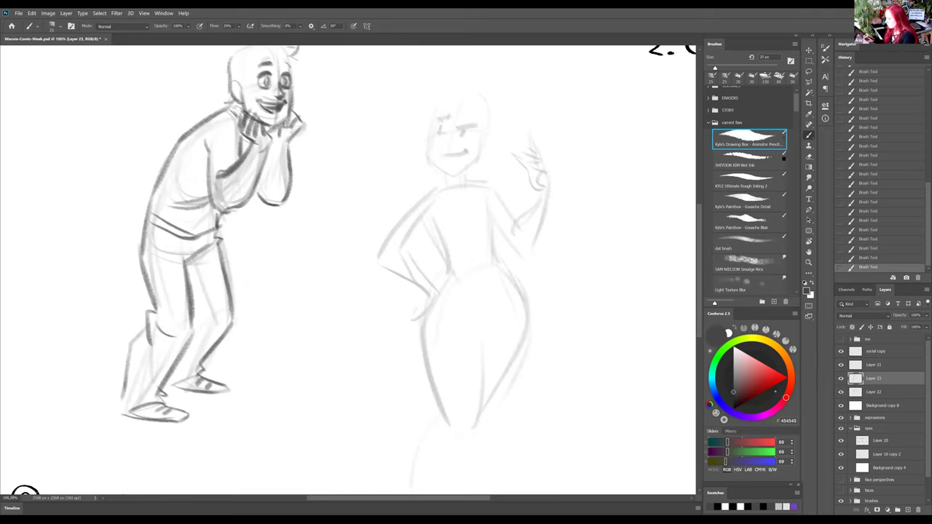
key("ctrl+0")
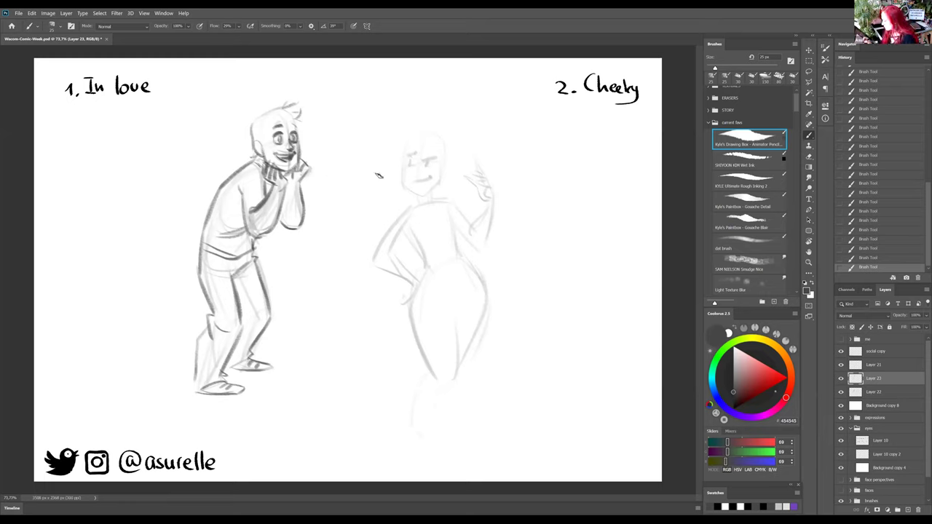
left_click_drag(405, 157, 431, 162)
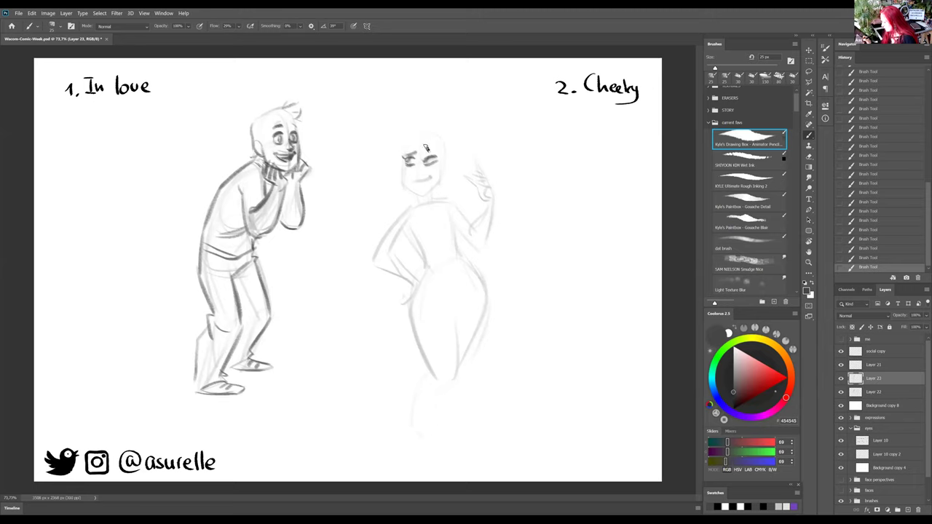
left_click_drag(424, 160, 429, 154)
key("grave")
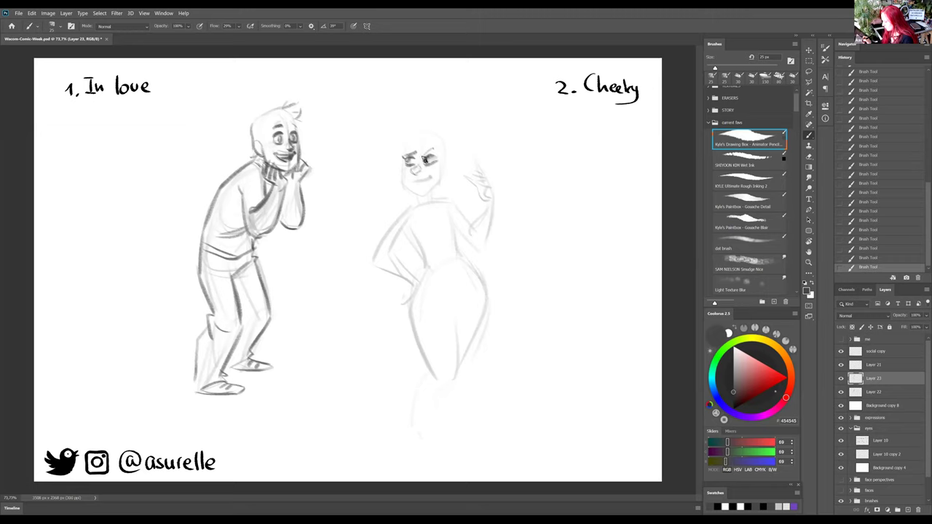
key("shift+alt+n")
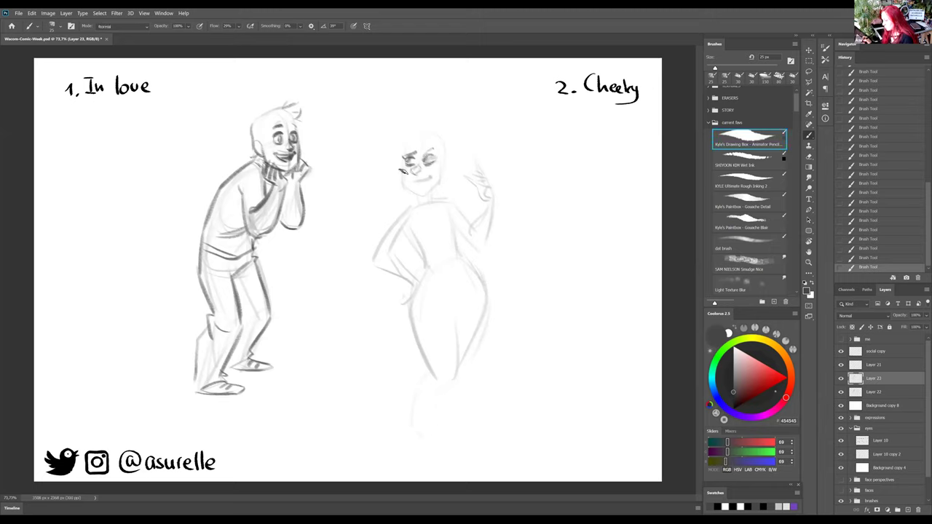
mouse_move(403, 162)
left_mouse_down()
mouse_move(400, 183)
mouse_move(411, 191)
mouse_move(402, 158)
mouse_move(413, 193)
mouse_move(439, 187)
mouse_move(416, 196)
mouse_move(433, 181)
left_mouse_up()
key("shift+alt+r")
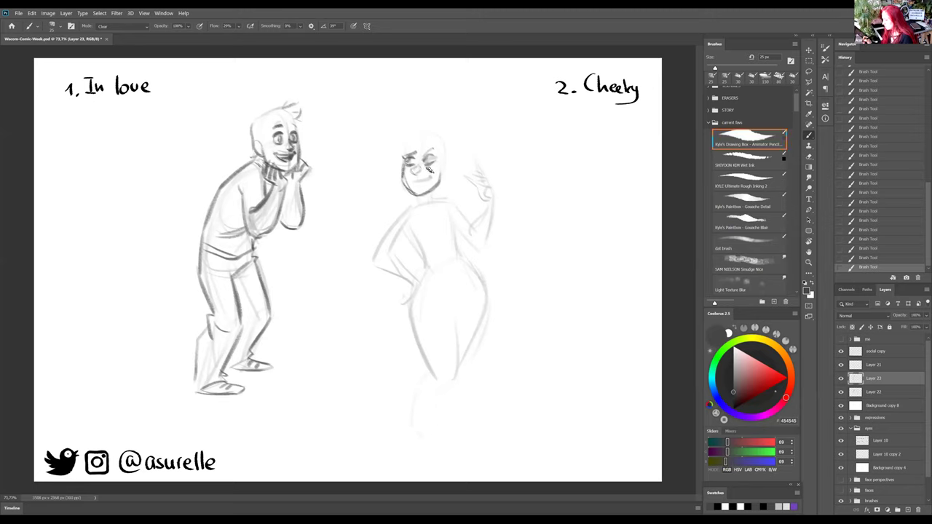
key("shift+alt+n")
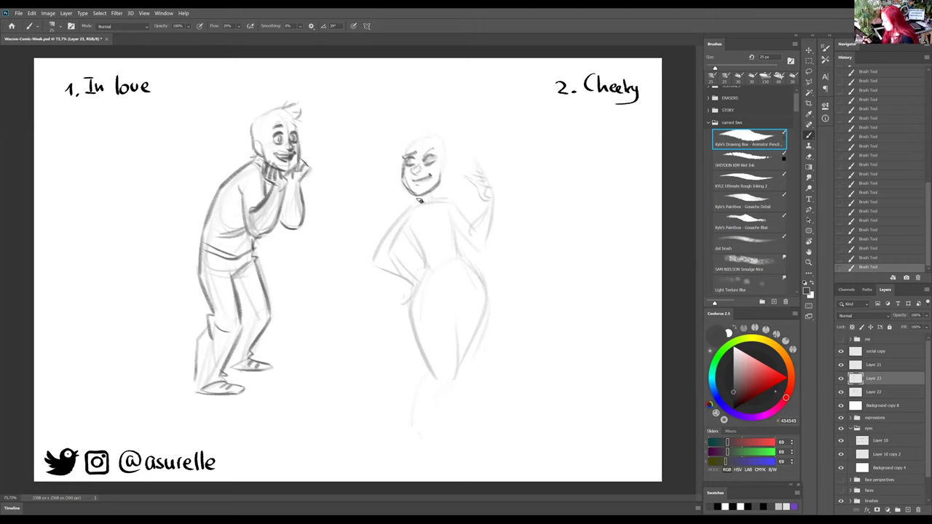
Step: Outline the cheeky figure's neck and shoulder and the bent arm with its hand on the hip
left_click_drag(421, 196, 422, 204)
mouse_move(435, 188)
left_mouse_down()
mouse_move(372, 251)
mouse_move(398, 235)
mouse_move(412, 259)
mouse_move(387, 262)
mouse_move(417, 283)
left_mouse_up()
left_click_drag(397, 252, 419, 284)
mouse_move(376, 262)
left_mouse_down()
mouse_move(424, 288)
mouse_move(404, 300)
left_mouse_up()
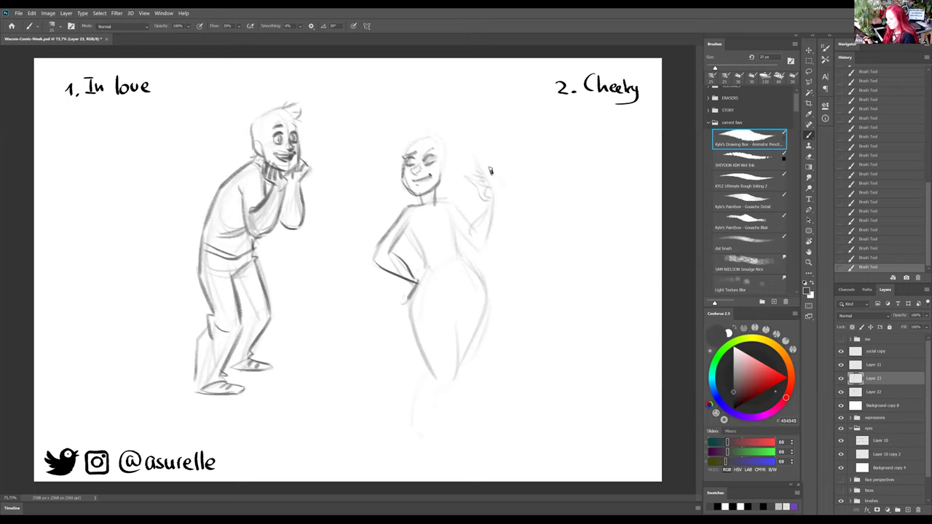
Step: Mark both figures' gaze directions with short lines, and outline the cheeky figure's torso side, hips, crossed legs and high heels
left_click_drag(395, 161, 377, 158)
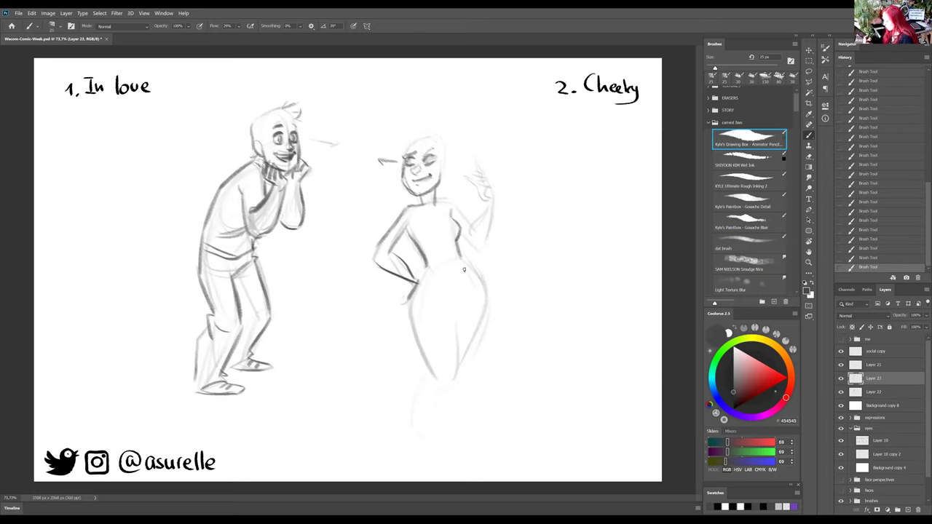
left_click_drag(478, 293, 474, 355)
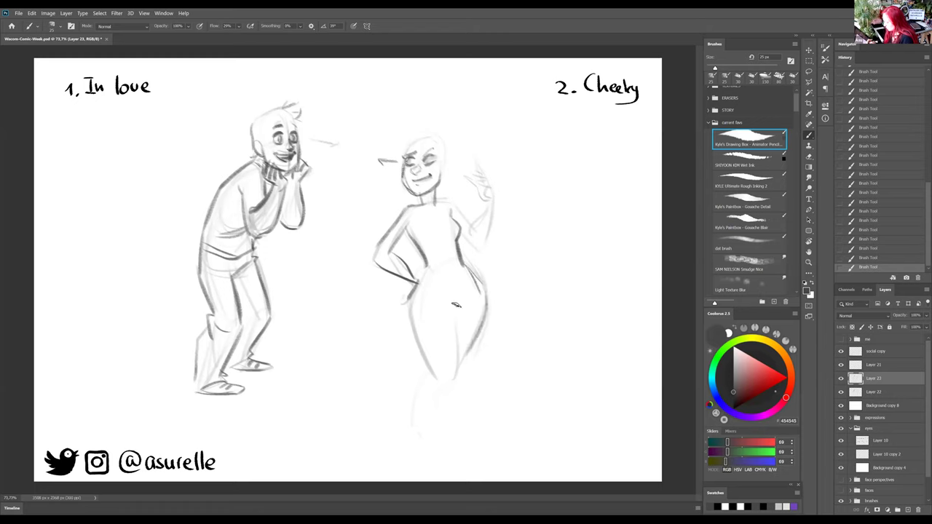
mouse_move(416, 286)
left_mouse_down()
mouse_move(418, 335)
mouse_move(435, 372)
left_mouse_up()
mouse_move(459, 328)
left_mouse_down()
mouse_move(459, 367)
mouse_move(416, 434)
left_mouse_up()
mouse_move(423, 373)
left_mouse_down()
mouse_move(405, 450)
mouse_move(402, 436)
mouse_move(425, 461)
left_mouse_up()
mouse_move(450, 394)
left_mouse_down()
mouse_move(433, 423)
mouse_move(449, 444)
mouse_move(436, 408)
mouse_move(426, 426)
mouse_move(451, 439)
mouse_move(417, 451)
mouse_move(406, 429)
mouse_move(414, 454)
left_mouse_up()
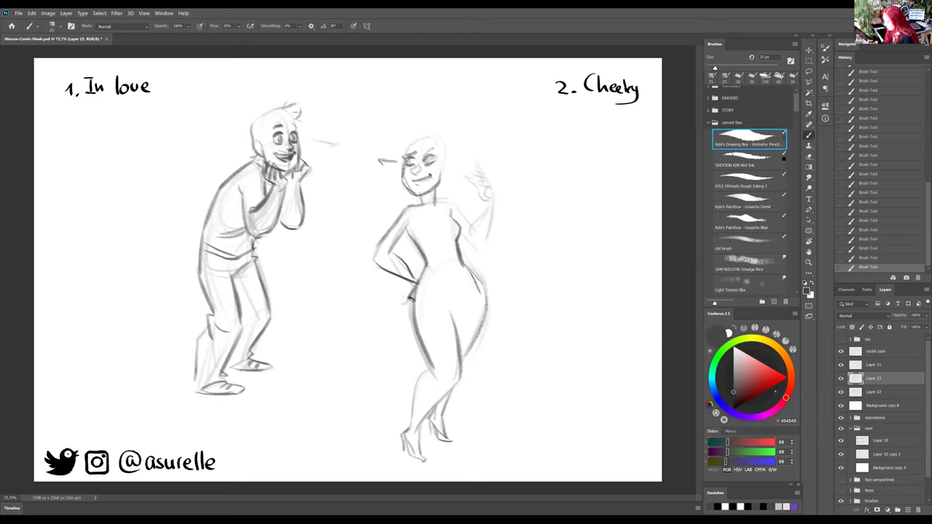
Step: Draw the cheeky figure's square dress neckline with straps, the waistline and the skirt's flowing edge below the bent arm
mouse_move(414, 210)
left_mouse_down()
mouse_move(423, 233)
mouse_move(453, 223)
left_mouse_up()
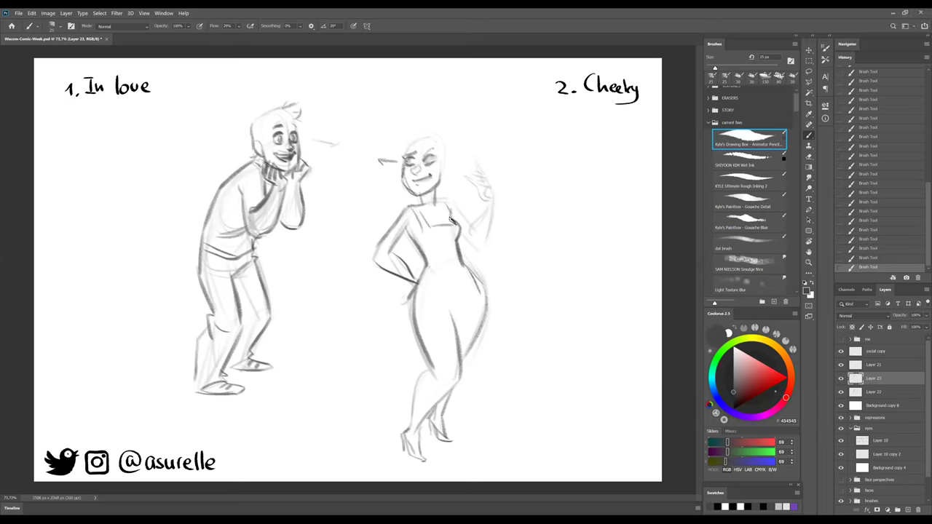
left_click_drag(428, 261, 457, 258)
mouse_move(339, 302)
left_mouse_down()
mouse_move(390, 355)
mouse_move(441, 379)
left_mouse_up()
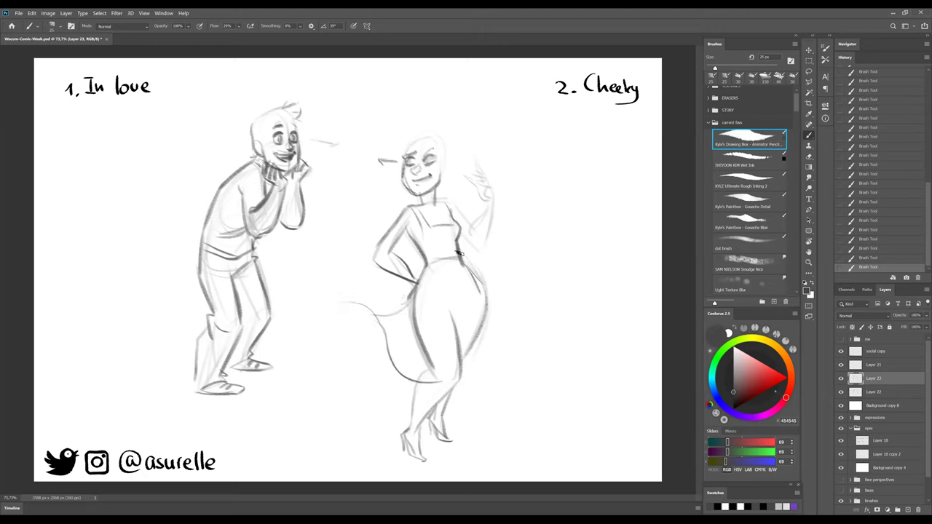
Step: Draw the skirt's flared opposite side and complete the billowing hem with wavy folds on both sides of the legs
left_click_drag(472, 265, 502, 342)
left_click_drag(437, 387, 503, 365)
left_click_drag(482, 393, 516, 385)
mouse_move(475, 268)
left_mouse_down()
mouse_move(536, 335)
mouse_move(524, 369)
left_mouse_up()
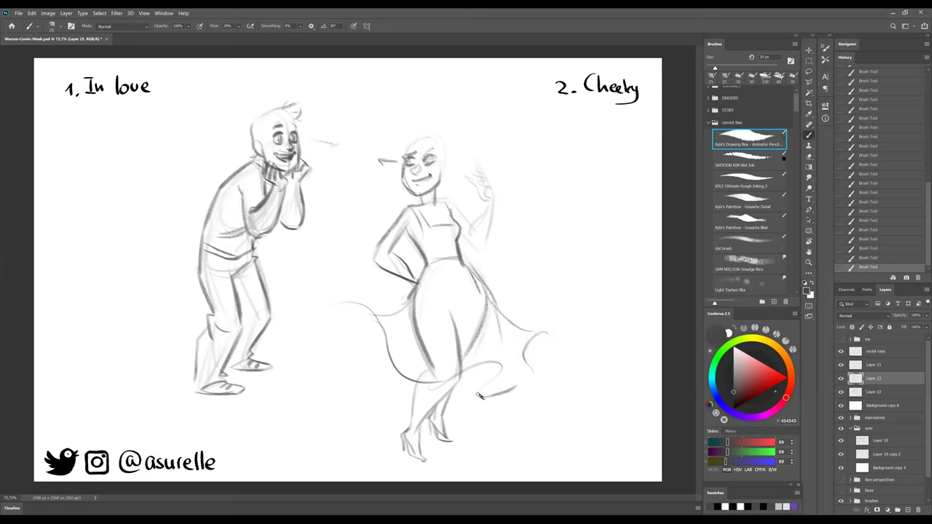
left_click_drag(480, 396, 482, 372)
left_click_drag(480, 321, 501, 349)
mouse_move(349, 303)
left_mouse_down()
mouse_move(368, 370)
mouse_move(387, 380)
left_mouse_up()
left_click_drag(404, 391, 409, 392)
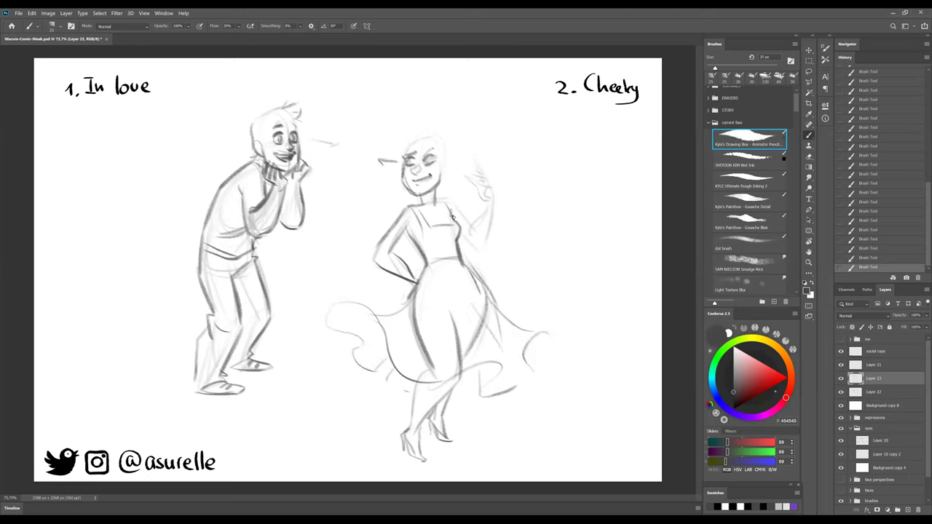
Step: Outline the cheeky figure's raised arm and its open hand with spread fingers over the faded sketch
mouse_move(453, 201)
left_mouse_down()
mouse_move(468, 243)
mouse_move(489, 206)
mouse_move(494, 226)
mouse_move(477, 252)
left_mouse_up()
left_click_drag(482, 178, 494, 196)
mouse_move(476, 156)
left_mouse_down()
mouse_move(482, 179)
mouse_move(490, 158)
mouse_move(490, 189)
mouse_move(480, 177)
mouse_move(488, 193)
mouse_move(474, 164)
mouse_move(479, 188)
mouse_move(468, 180)
mouse_move(486, 200)
left_mouse_up()
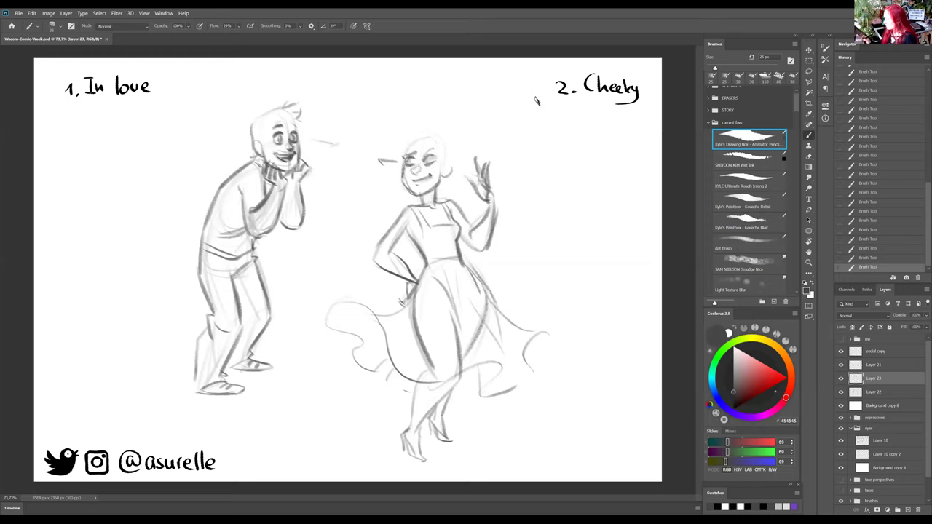
Step: Draw the cheeky figure's long wavy hair flowing behind the shoulder, and merge the clean line layer with Layer 22 below it
mouse_move(419, 136)
left_mouse_down()
mouse_move(450, 132)
mouse_move(454, 177)
left_mouse_up()
mouse_move(420, 136)
left_mouse_down()
mouse_move(456, 153)
mouse_move(457, 190)
left_mouse_up()
left_click_drag(452, 159, 453, 195)
mouse_move(427, 137)
left_mouse_down()
mouse_move(441, 163)
mouse_move(390, 147)
mouse_move(393, 160)
mouse_move(347, 214)
left_mouse_up()
mouse_move(391, 188)
left_mouse_down()
mouse_move(339, 217)
mouse_move(348, 251)
left_mouse_up()
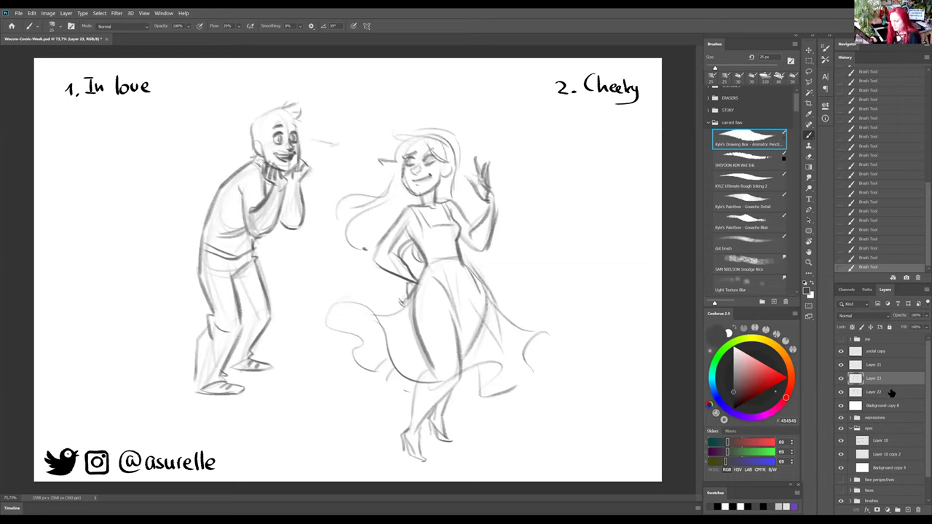
key("ctrl+e")
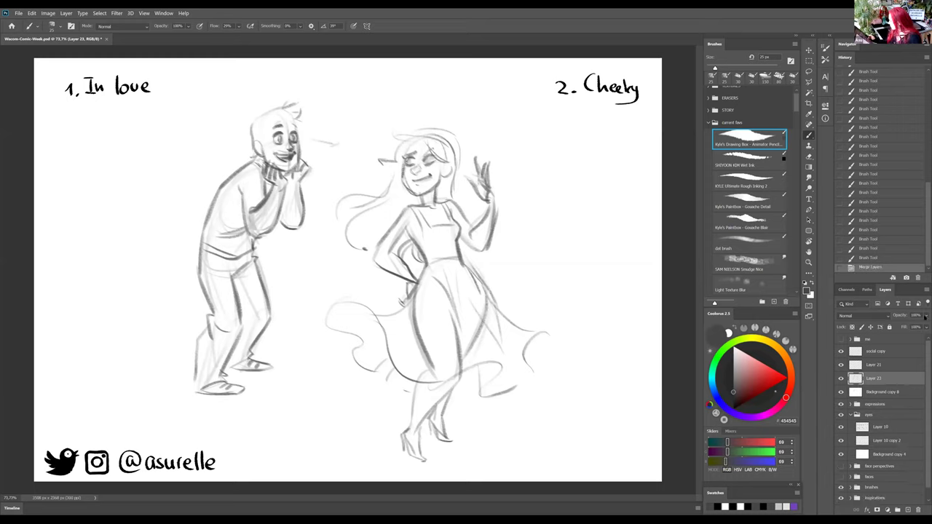
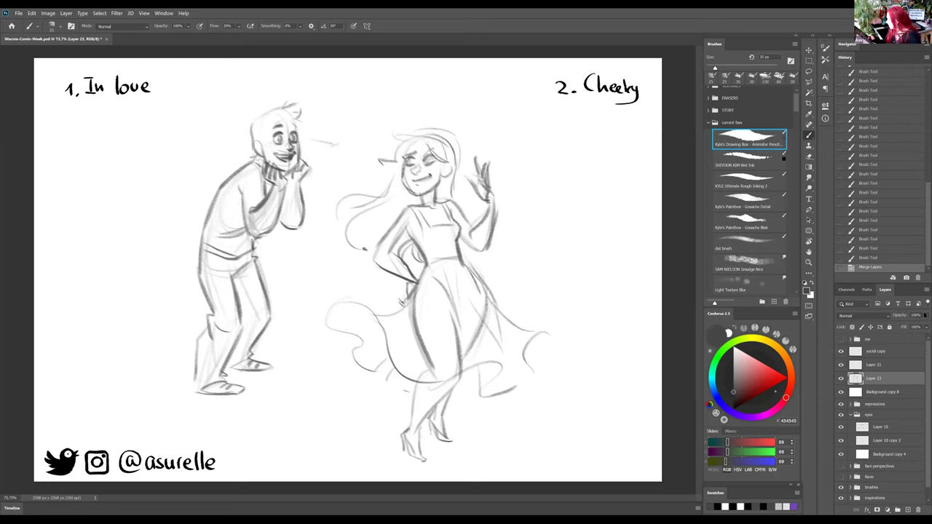
Step: Lower the merged sketch layer's opacity to about 45% and add a new layer above it
left_click_drag(925, 316, 904, 326)
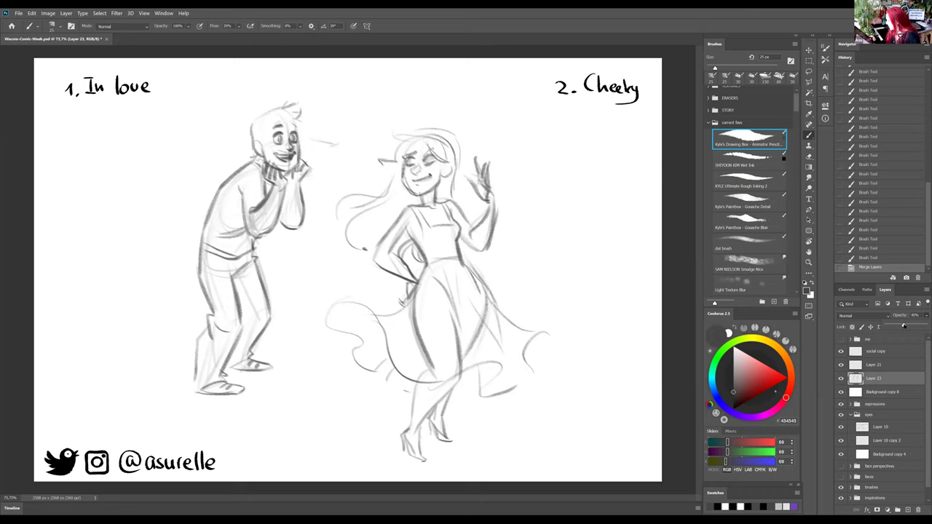
key("ctrl+shift+alt+n")
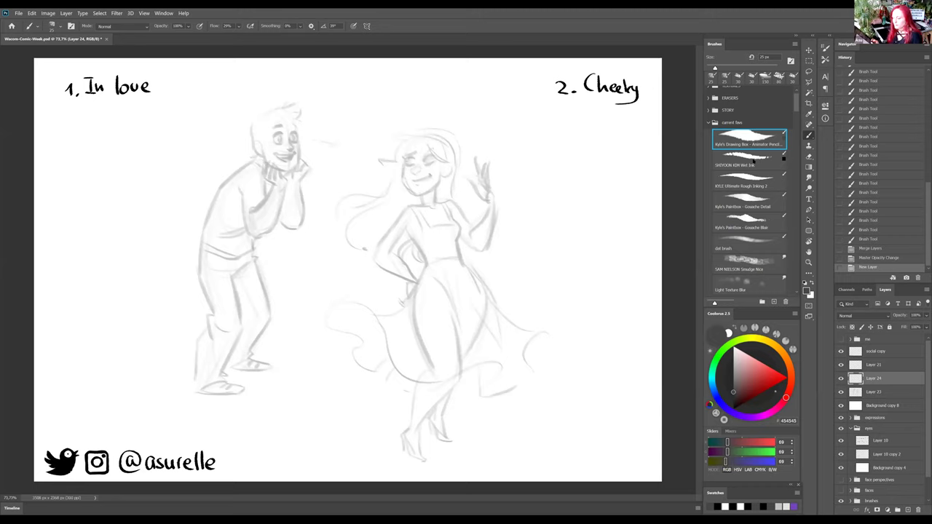
Step: Ink the in-love figure's first wide eye with heavy lid and pupil in black, using the SHIYOON KIM Wet Ink brush
left_click(766, 163)
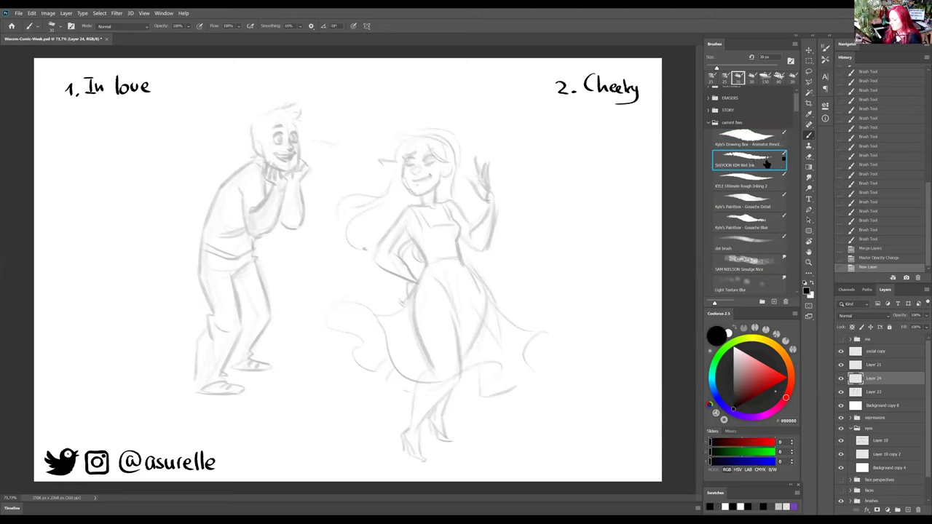
scroll(330, 143, "up", 5)
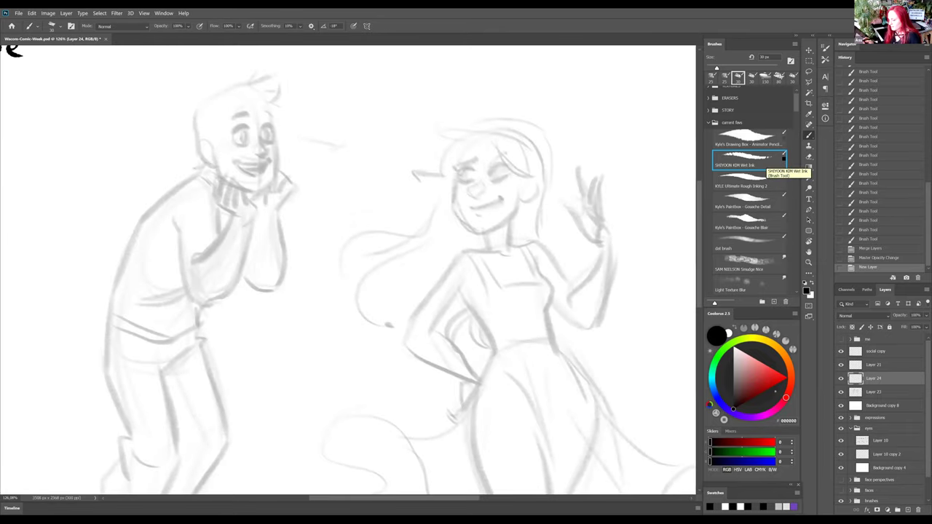
left_click_drag(282, 159, 278, 155)
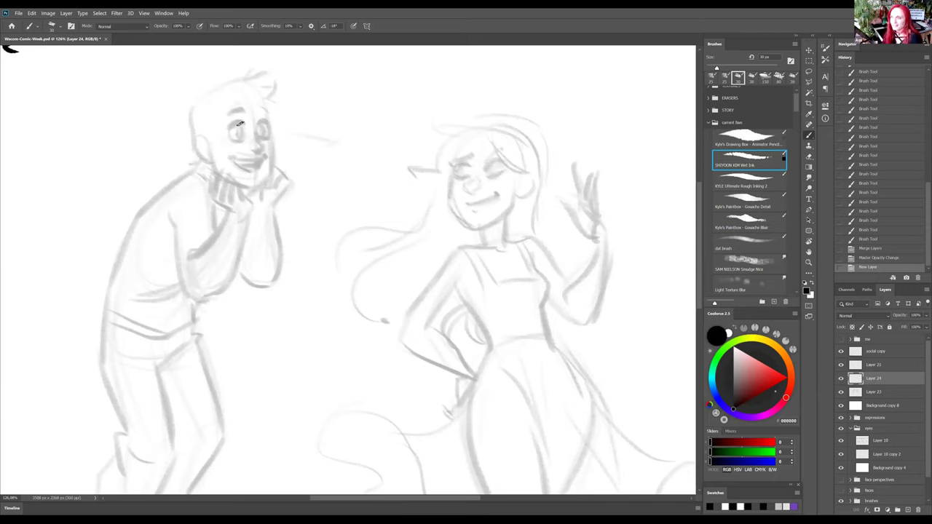
mouse_move(237, 125)
left_mouse_down()
mouse_move(230, 129)
mouse_move(240, 126)
left_mouse_up()
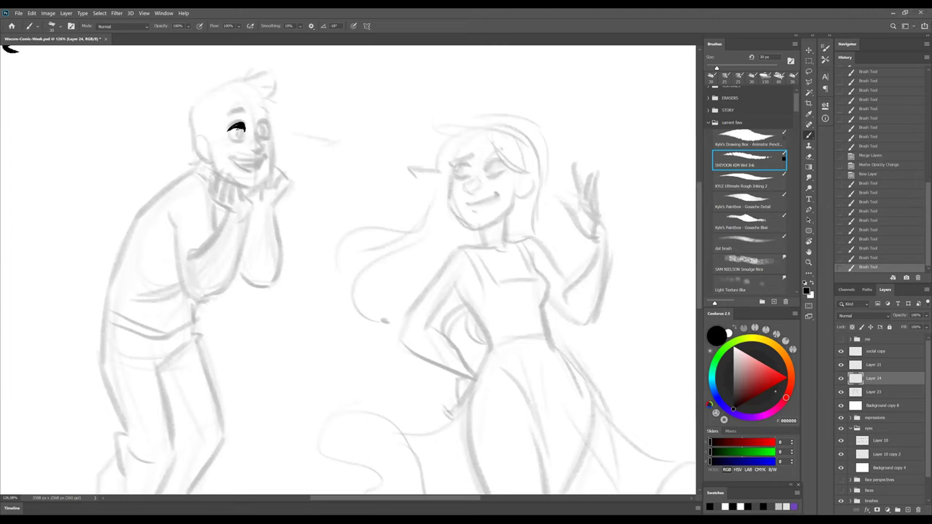
key("shift+alt+r")
mouse_move(240, 131)
left_mouse_down()
mouse_move(229, 139)
mouse_move(237, 134)
left_mouse_up()
key("shift+alt+n")
left_click_drag(241, 129, 240, 130)
left_click_drag(231, 135, 239, 131)
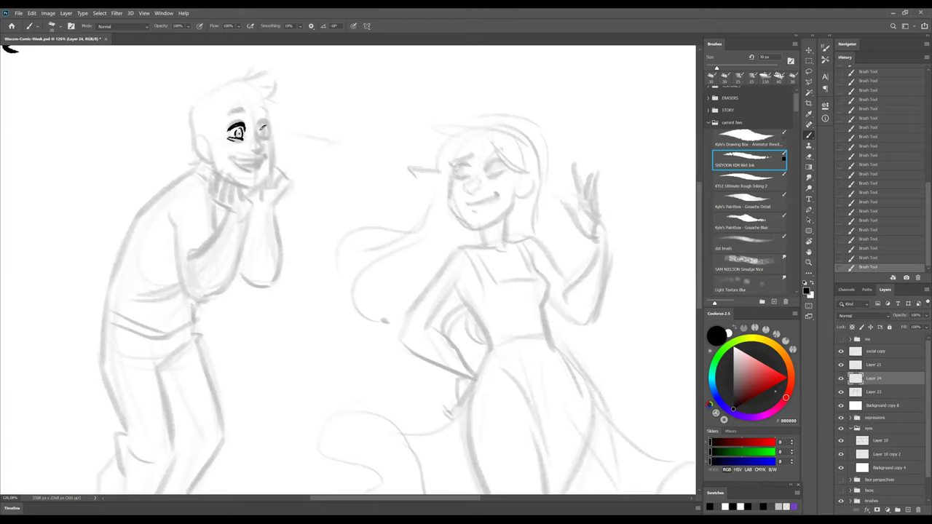
Step: Ink the in-love figure's second eye, the nose and both raised eyebrows
key("shift+alt+r")
key("shift+alt+n")
key("shift+alt+r")
key("shift+alt+n")
mouse_move(258, 128)
left_mouse_down()
mouse_move(271, 128)
mouse_move(260, 138)
left_mouse_up()
mouse_move(255, 132)
left_mouse_down()
mouse_move(263, 150)
mouse_move(249, 151)
mouse_move(258, 151)
left_mouse_up()
key("shift+alt+r")
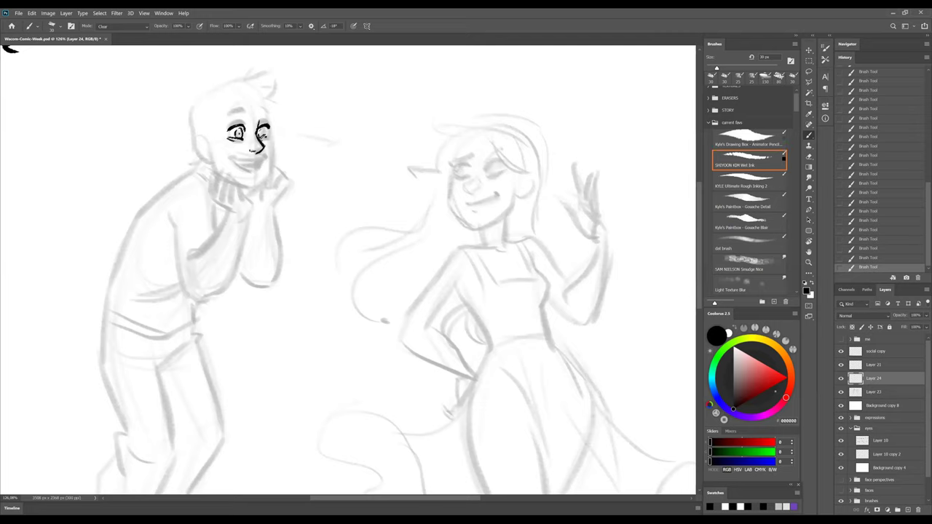
key("shift+alt+n")
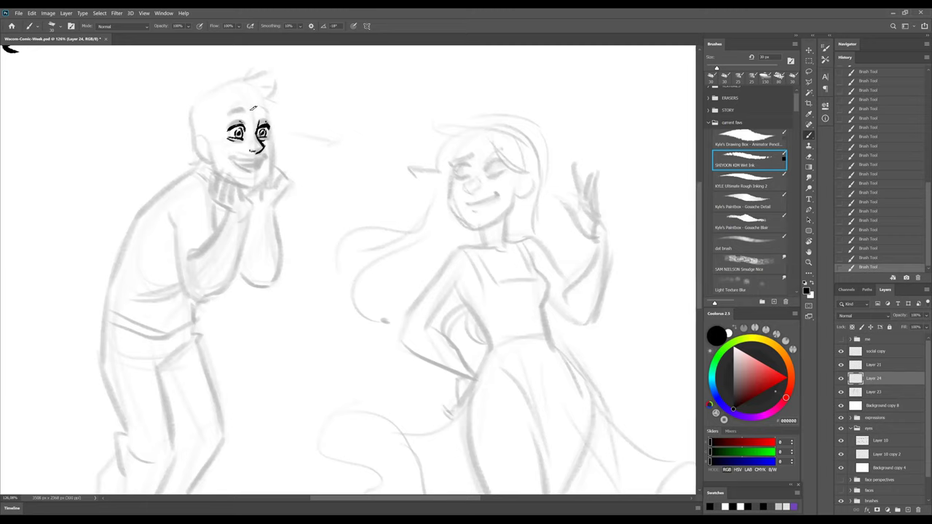
left_click_drag(228, 116, 268, 113)
Step: Ink blush lines on the in-love figure's cheek and the face contour down to the chin
key("alt+shift+r")
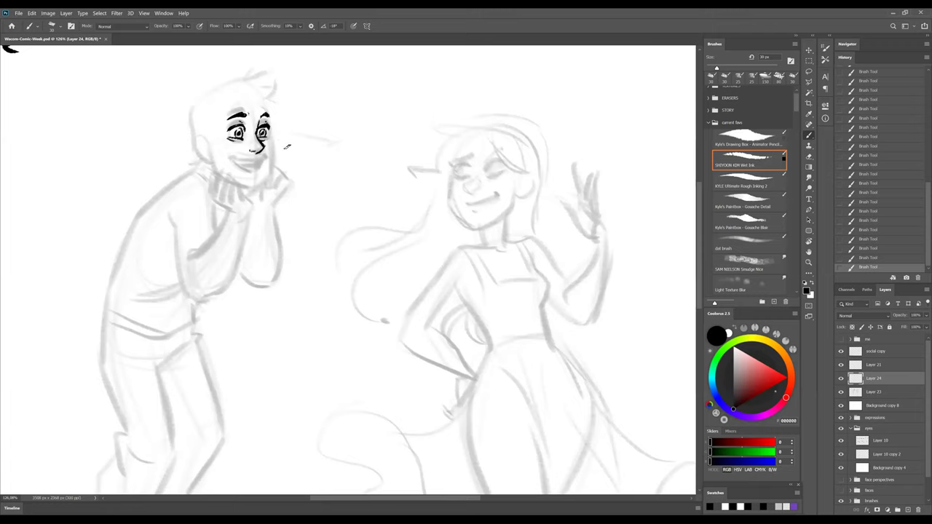
key("alt+shift+n")
left_click_drag(244, 143, 220, 145)
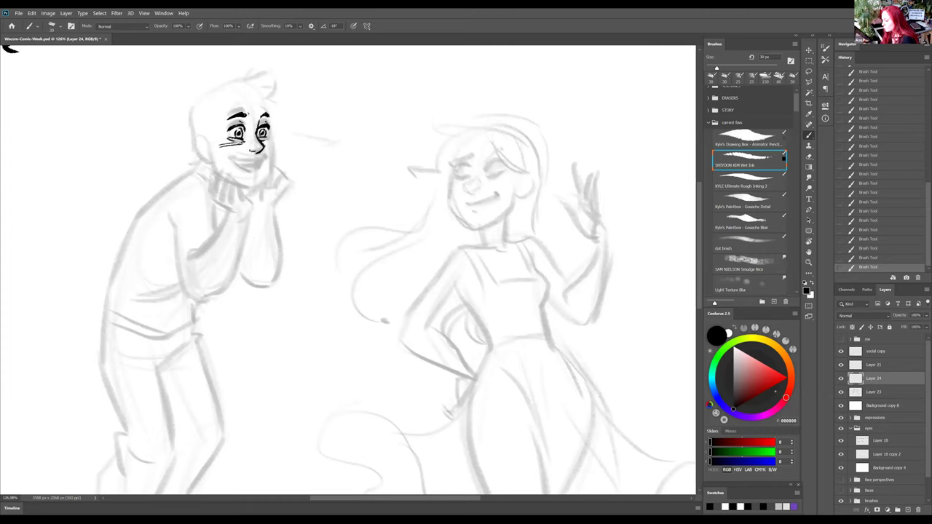
mouse_move(271, 124)
left_mouse_down()
mouse_move(268, 176)
mouse_move(238, 185)
mouse_move(270, 174)
mouse_move(258, 183)
left_mouse_up()
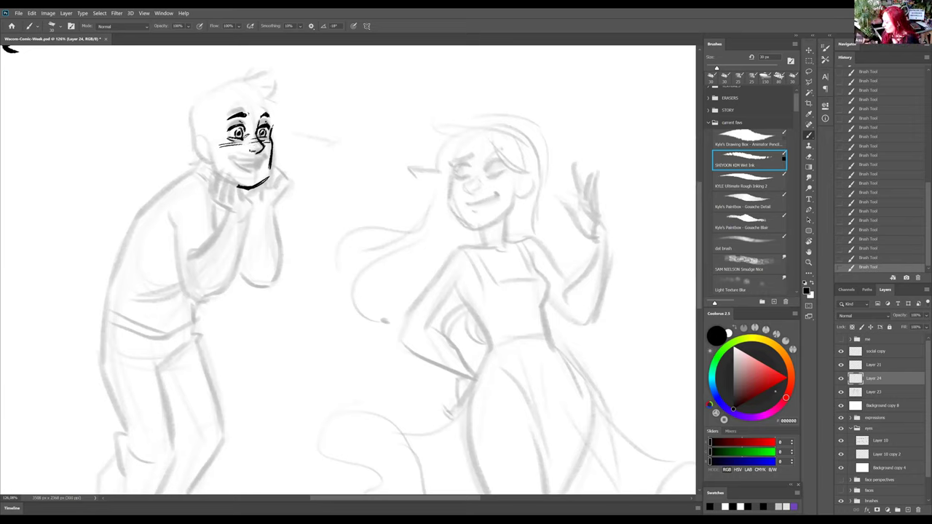
Step: Ink the in-love figure's wide open smile with upper lip line, dark mouth interior and lower lip
left_click_drag(232, 156, 247, 153)
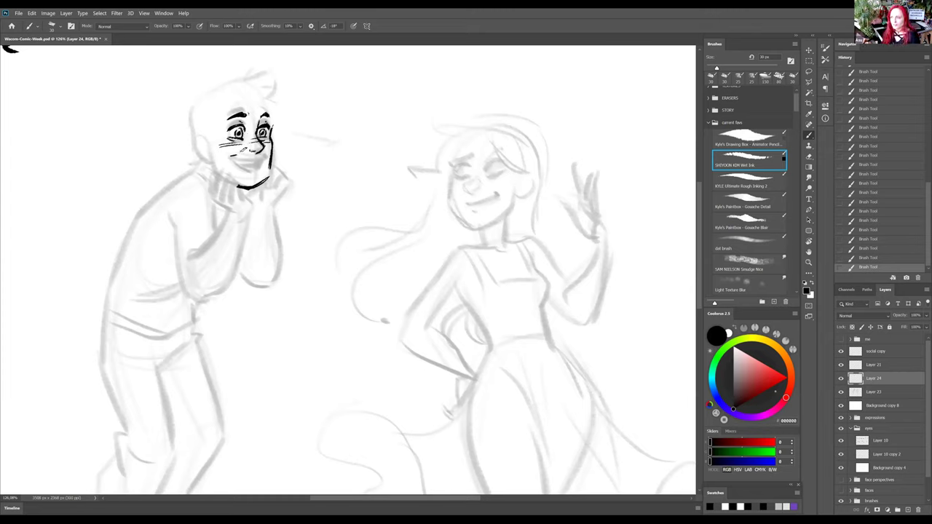
left_click_drag(235, 156, 266, 154)
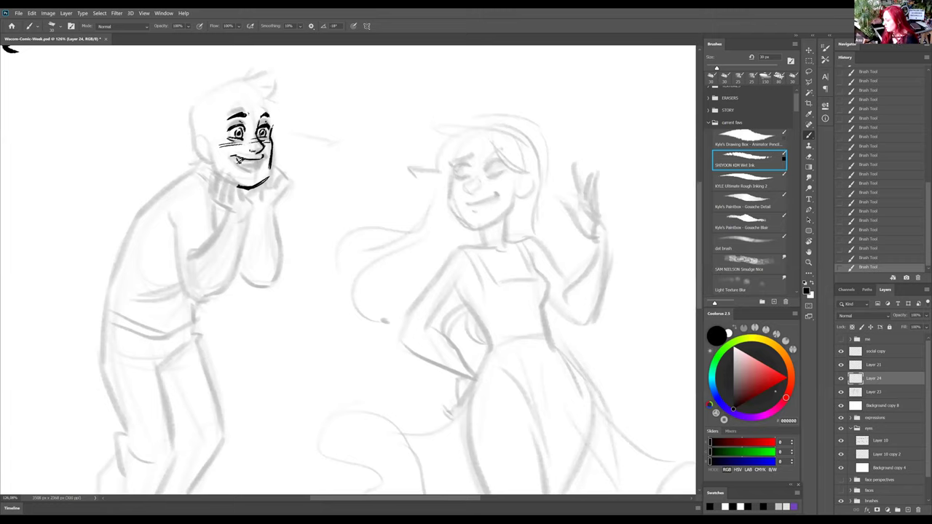
left_click_drag(260, 160, 253, 167)
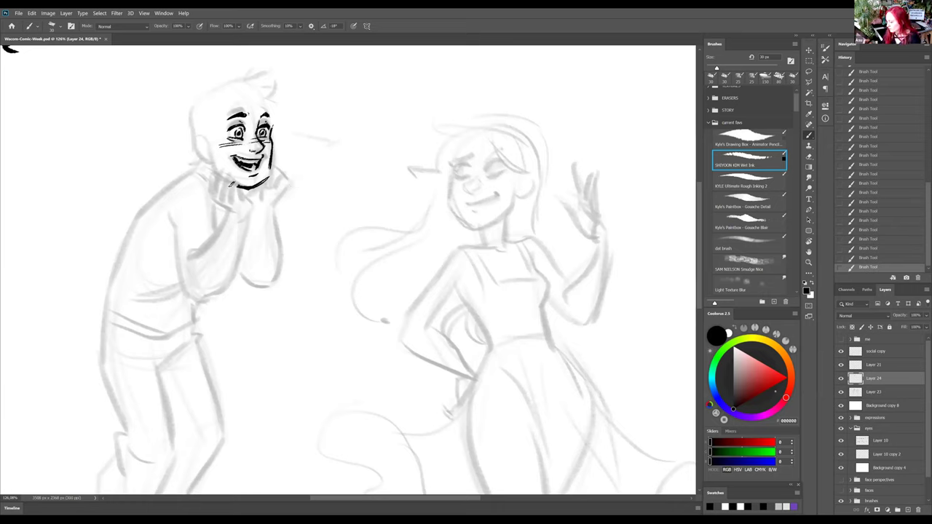
Step: Ink the in-love figure's near curled hand under the chin and its forearm down to the elbow
mouse_move(230, 183)
left_mouse_down()
mouse_move(228, 200)
mouse_move(251, 205)
mouse_move(251, 222)
left_mouse_up()
mouse_move(223, 177)
left_mouse_down()
mouse_move(220, 199)
mouse_move(210, 198)
mouse_move(219, 179)
mouse_move(210, 176)
mouse_move(230, 220)
mouse_move(199, 249)
mouse_move(188, 278)
left_mouse_up()
mouse_move(249, 210)
left_mouse_down()
mouse_move(232, 276)
mouse_move(195, 301)
left_mouse_up()
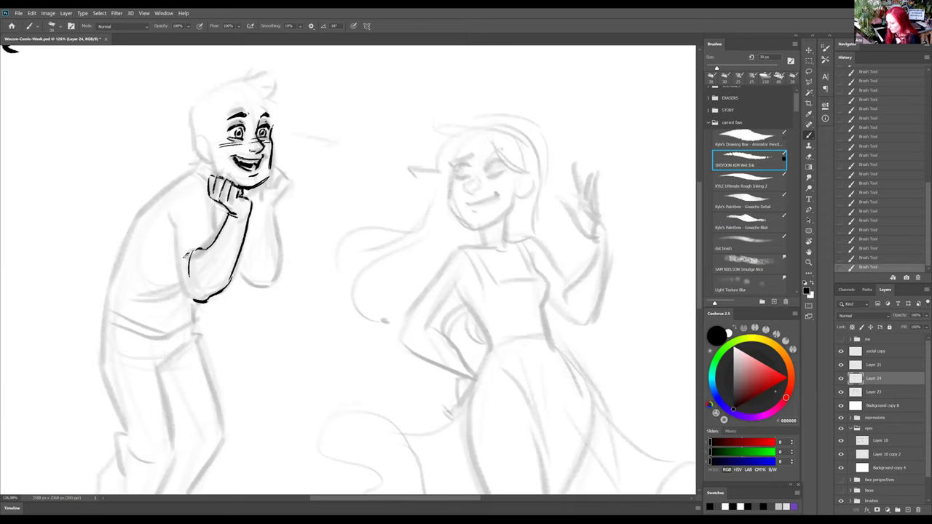
Step: Ink the near sleeve's cuff, edges and folds around the in-love figure's upper arm
left_click_drag(188, 257, 176, 271)
mouse_move(206, 239)
left_mouse_down()
mouse_move(181, 251)
mouse_move(190, 239)
left_mouse_up()
left_click_drag(216, 205, 216, 236)
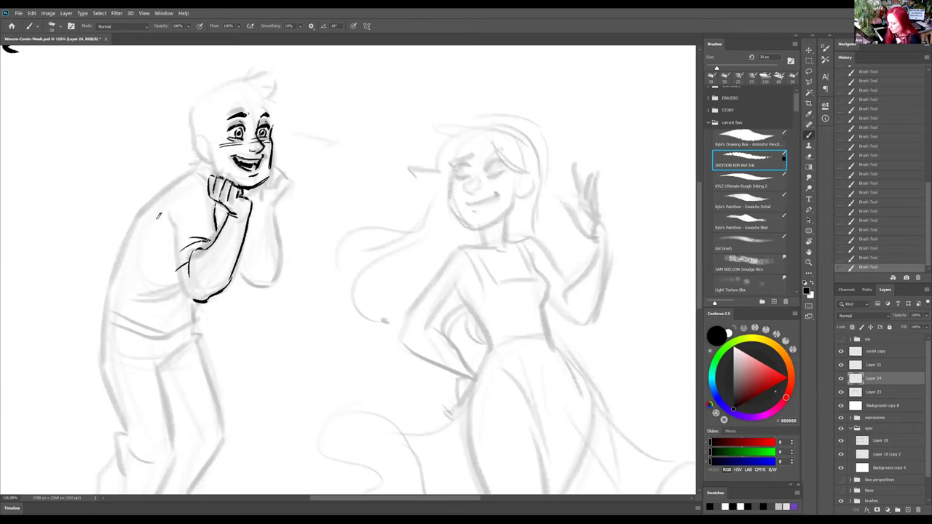
mouse_move(158, 216)
left_mouse_down()
mouse_move(174, 276)
mouse_move(198, 299)
left_mouse_up()
Step: Ink the in-love figure's far hand against the cheek and the far forearm down to its elbow
scroll(281, 186, "up", 1)
left_click_drag(282, 184, 271, 200)
key("grave")
key("grave")
mouse_move(271, 194)
left_mouse_down()
mouse_move(283, 197)
mouse_move(279, 185)
left_mouse_up()
mouse_move(281, 185)
left_mouse_down()
mouse_move(290, 197)
mouse_move(276, 202)
mouse_move(284, 192)
mouse_move(291, 199)
mouse_move(273, 218)
mouse_move(265, 203)
mouse_move(262, 215)
left_mouse_up()
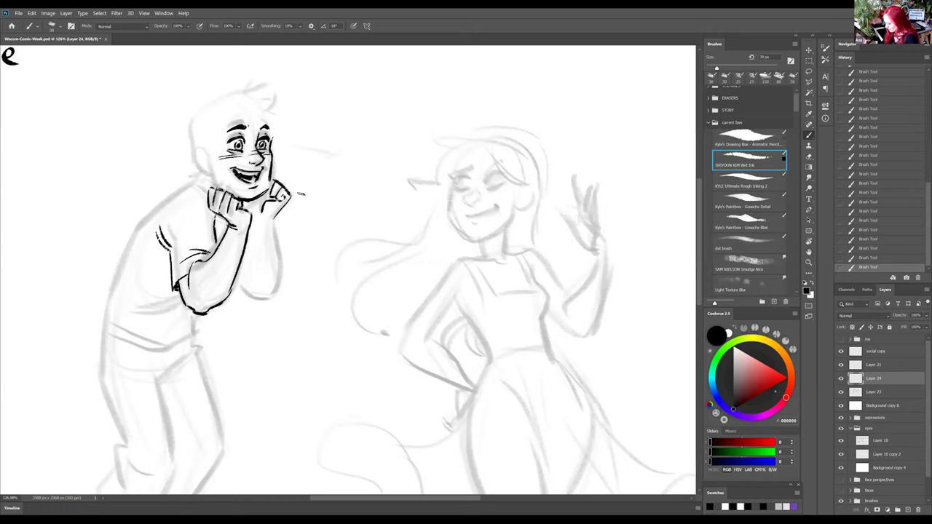
left_click_drag(281, 217, 273, 298)
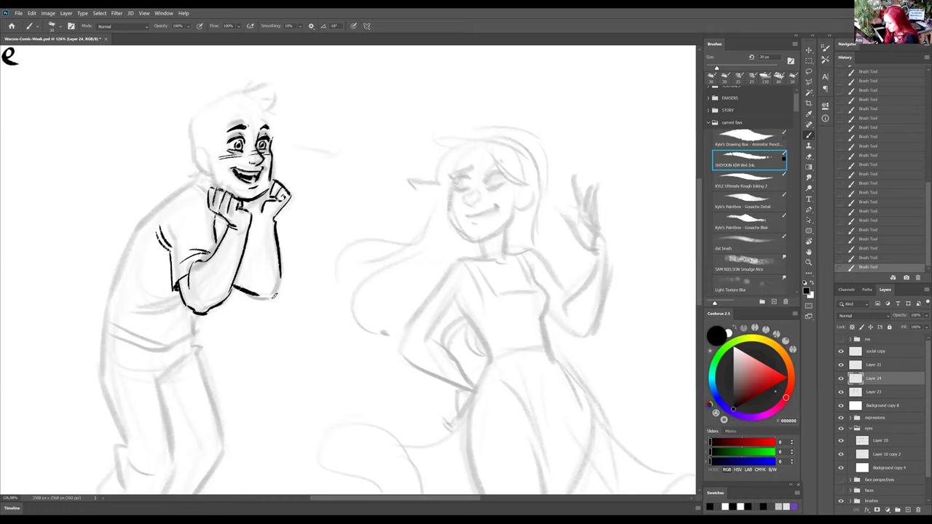
mouse_move(258, 223)
left_mouse_down()
mouse_move(245, 276)
mouse_move(255, 287)
left_mouse_up()
Step: Ink the in-love figure's ear and the shirt collar at the back of the neck
mouse_move(199, 181)
left_mouse_down()
mouse_move(166, 194)
mouse_move(195, 180)
left_mouse_up()
mouse_move(204, 146)
left_mouse_down()
mouse_move(198, 166)
mouse_move(209, 174)
left_mouse_up()
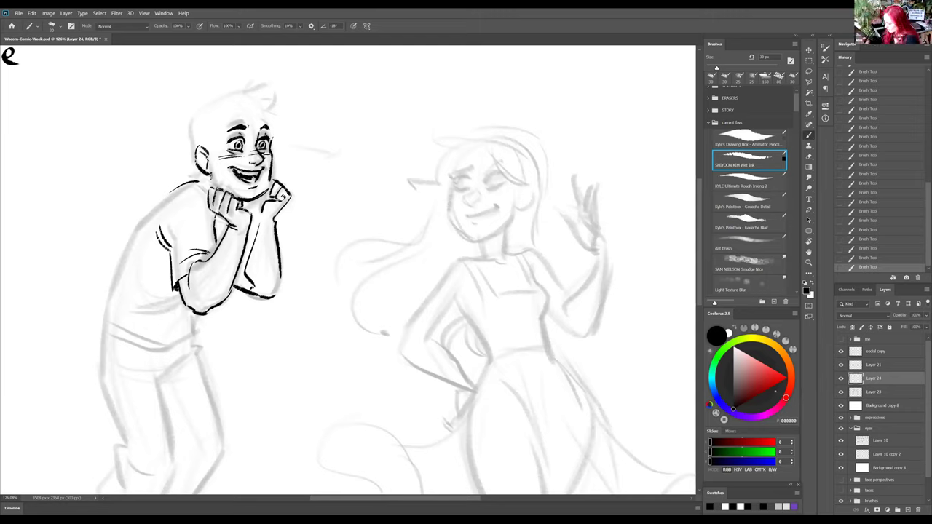
mouse_move(225, 102)
left_mouse_down()
mouse_move(261, 120)
mouse_move(248, 85)
mouse_move(275, 75)
left_mouse_up()
left_click_drag(280, 87, 290, 121)
mouse_move(255, 102)
left_mouse_down()
mouse_move(270, 109)
mouse_move(268, 136)
left_mouse_up()
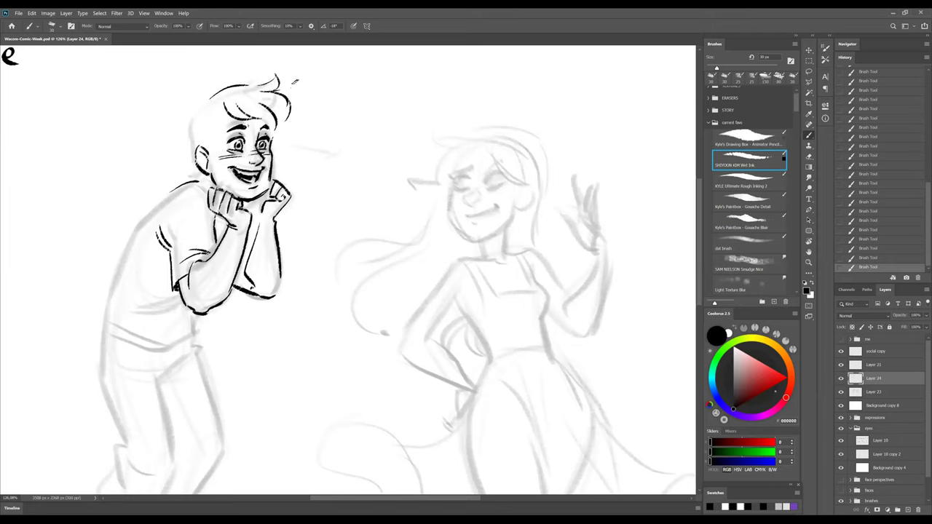
key("ctrl+z")
key("ctrl+z")
key("ctrl+z")
key("ctrl+z")
key("ctrl+z")
key("ctrl+z")
key("ctrl+z")
key("ctrl+z")
Step: Ink the in-love figure's short tousled hair with a swept fringe and small tufts at the nape
mouse_move(201, 94)
left_mouse_down()
mouse_move(194, 111)
mouse_move(284, 107)
mouse_move(277, 125)
mouse_move(267, 121)
mouse_move(270, 143)
left_mouse_up()
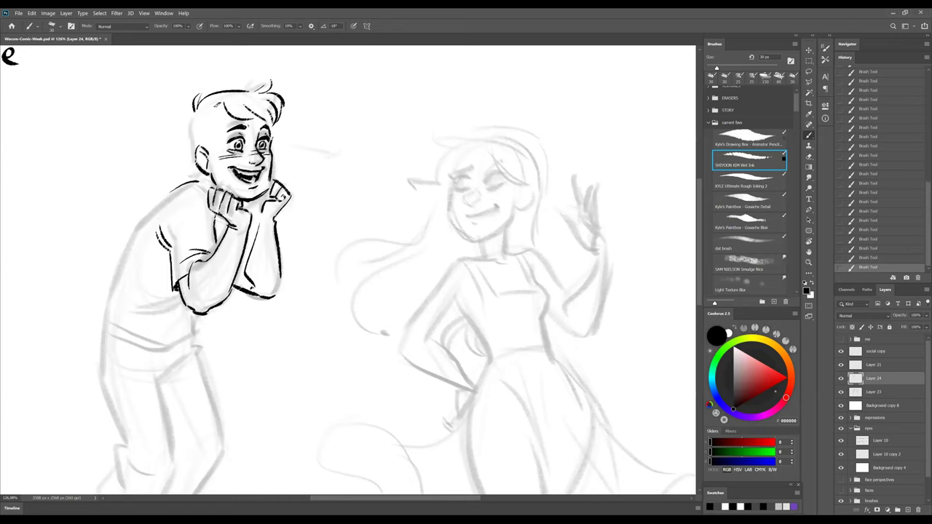
mouse_move(194, 110)
left_mouse_down()
mouse_move(183, 123)
mouse_move(185, 166)
left_mouse_up()
mouse_move(191, 161)
left_mouse_down()
mouse_move(182, 186)
mouse_move(213, 189)
left_mouse_up()
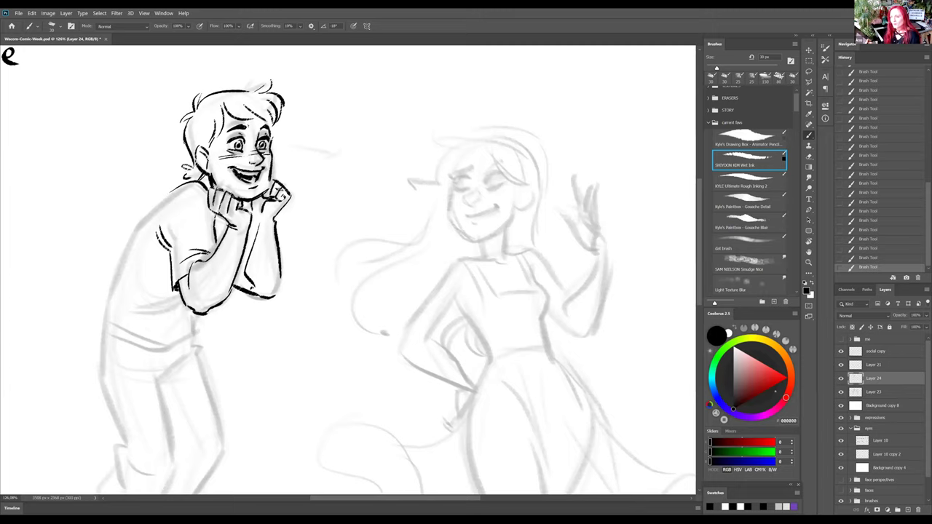
Step: Ink the in-love figure's curved back, the folds across the belly and the shirt's lower hem
left_click_drag(183, 184, 131, 234)
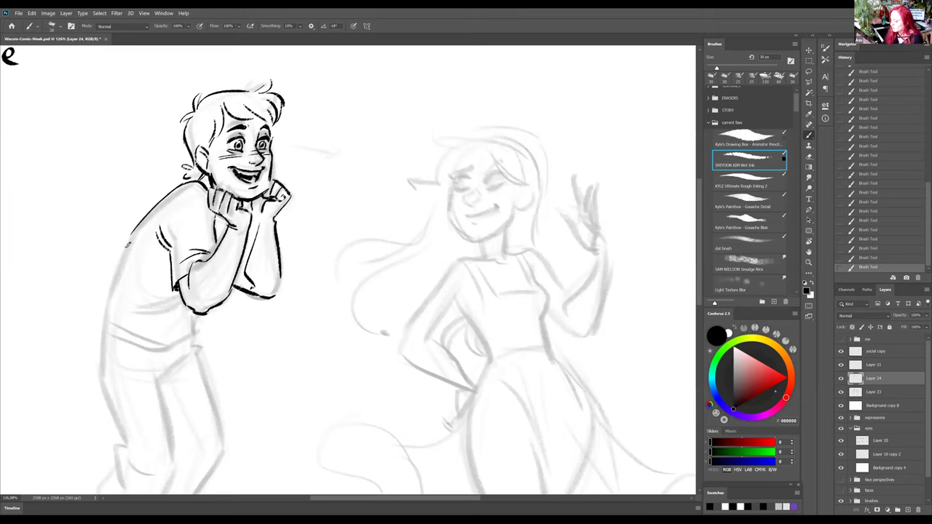
left_click_drag(131, 235, 102, 338)
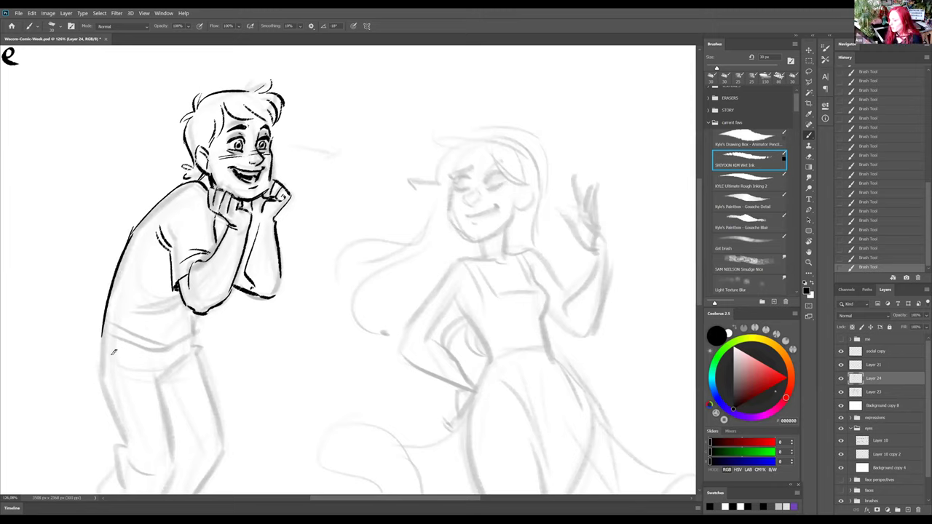
mouse_move(134, 310)
left_mouse_down()
mouse_move(190, 319)
mouse_move(195, 346)
left_mouse_up()
left_click_drag(99, 342, 195, 342)
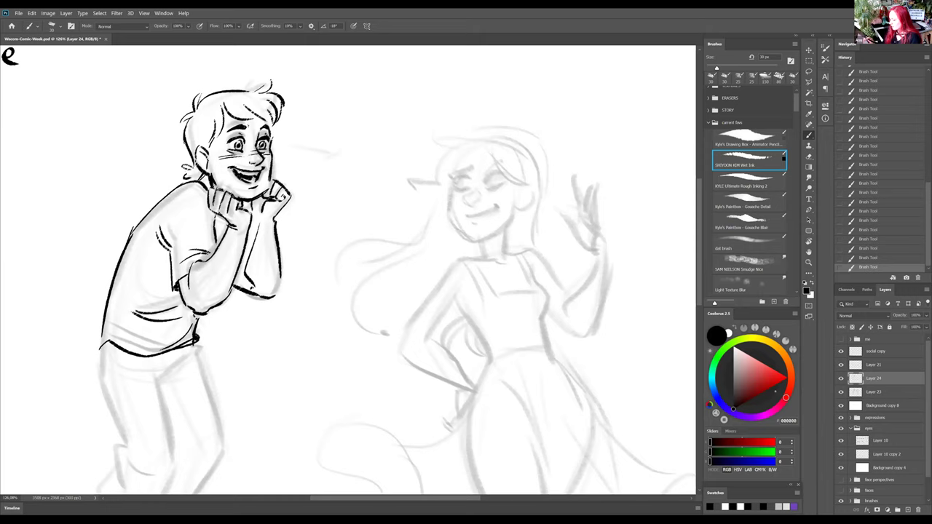
Step: Ink the near trouser leg from the waist to the knee, with crotch line and knee folds
scroll(101, 374, "down", 4)
mouse_move(203, 238)
left_mouse_down()
mouse_move(217, 291)
mouse_move(215, 331)
mouse_move(234, 316)
left_mouse_up()
mouse_move(243, 260)
left_mouse_down()
mouse_move(266, 237)
mouse_move(261, 244)
left_mouse_up()
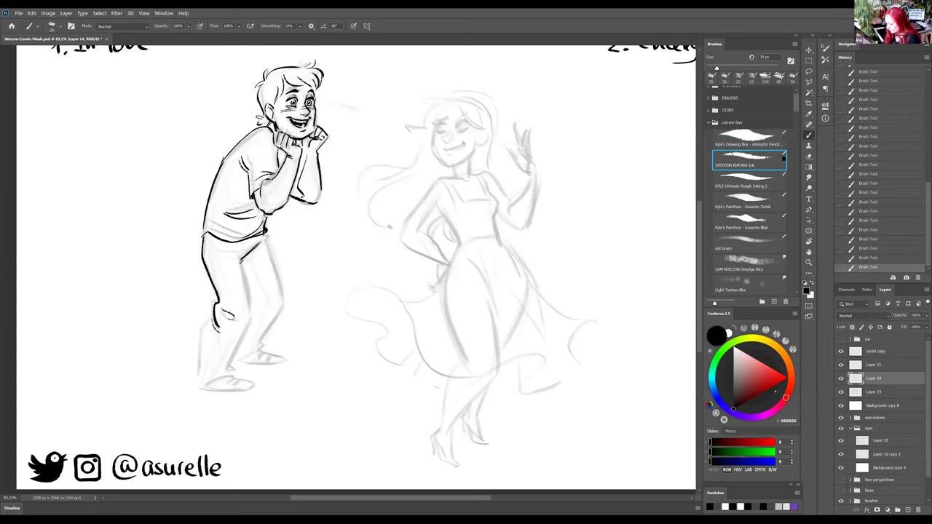
left_click_drag(241, 258, 251, 312)
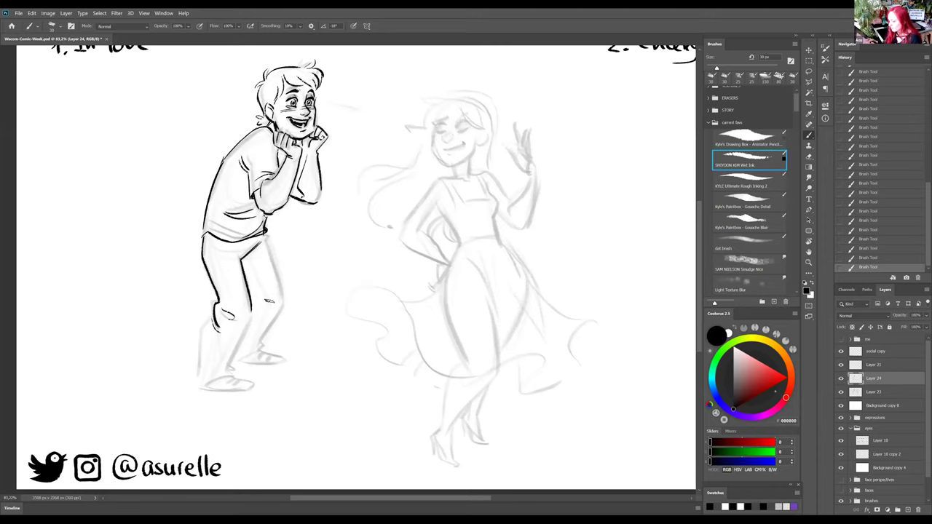
Step: Ink the near trouser leg's lower part down to the ankle, with bunched folds at its hem
scroll(268, 301, "up", 5)
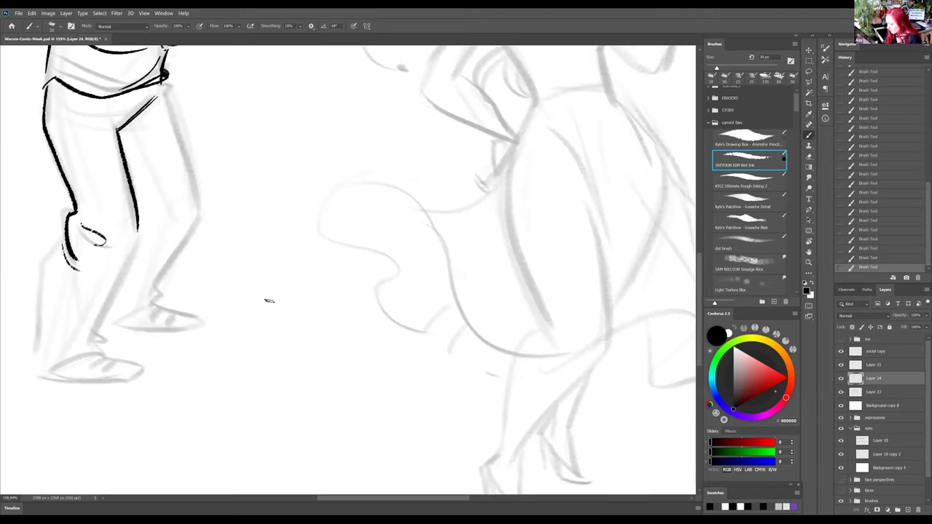
key("ctrl+0")
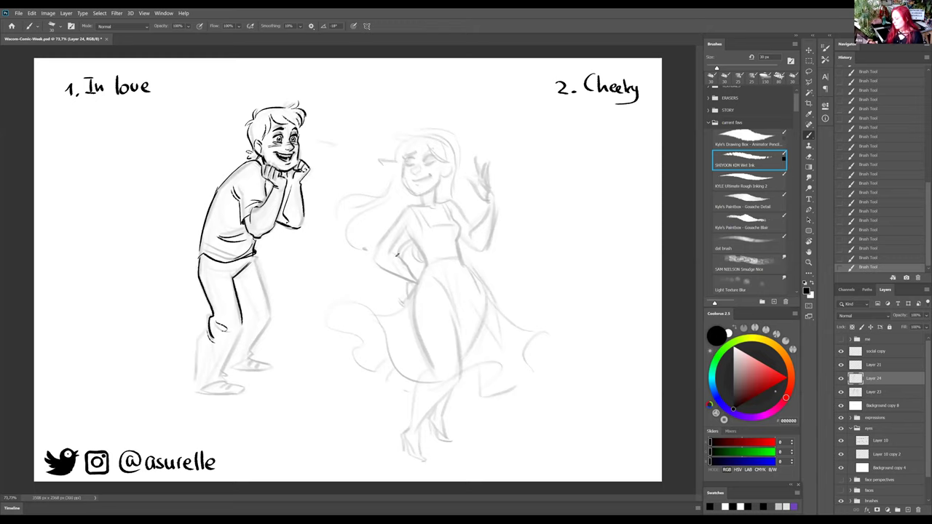
left_click_drag(293, 235, 299, 231)
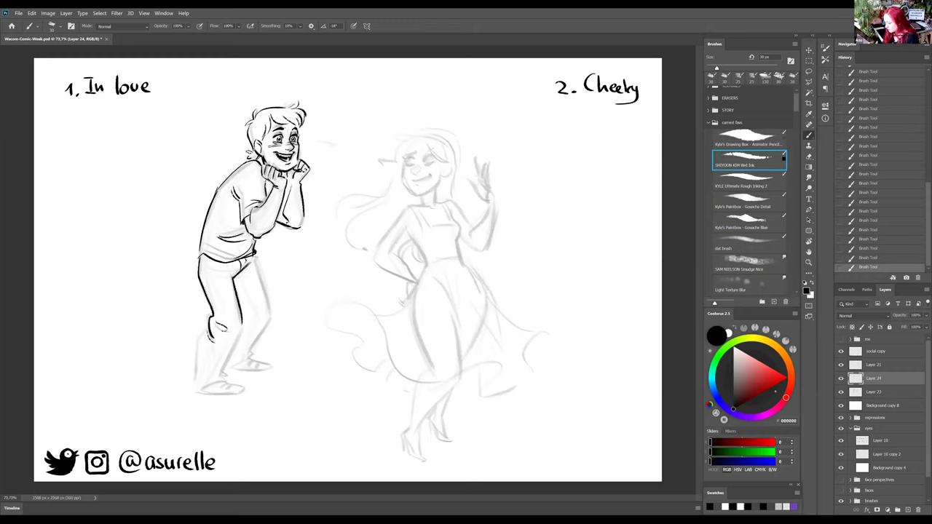
mouse_move(206, 276)
left_mouse_down()
mouse_move(214, 331)
mouse_move(196, 361)
left_mouse_up()
mouse_move(241, 325)
left_mouse_down()
mouse_move(224, 386)
mouse_move(195, 394)
left_mouse_up()
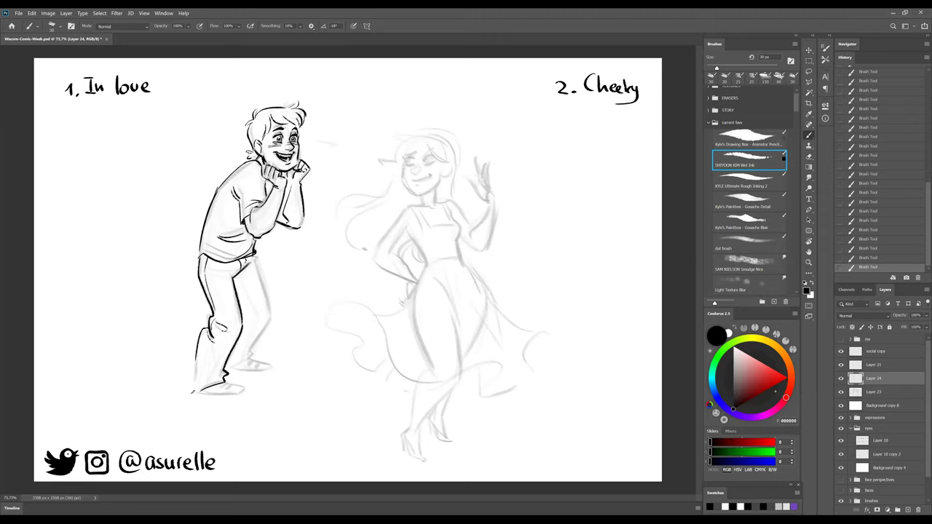
mouse_move(196, 346)
left_mouse_down()
mouse_move(191, 392)
mouse_move(204, 375)
left_mouse_up()
left_click_drag(220, 373, 198, 381)
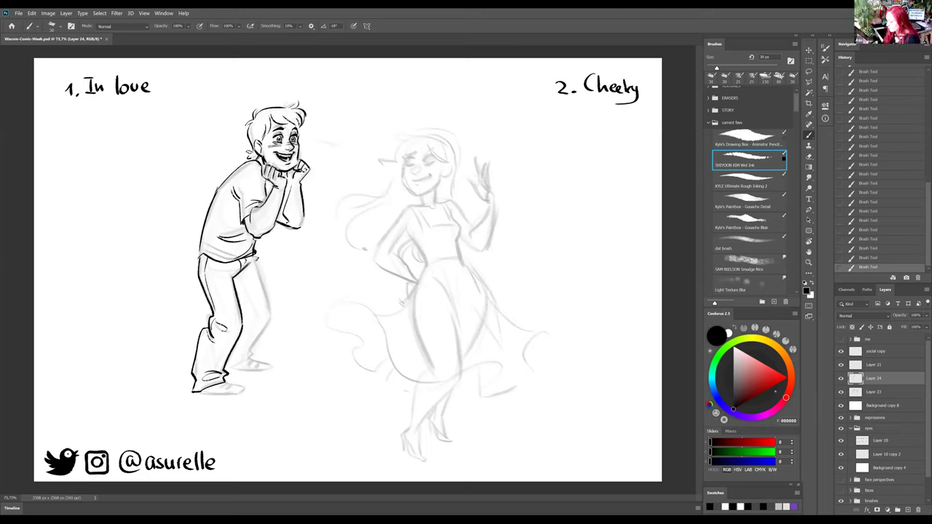
Step: Ink the in-love figure's far trouser leg with knee and ankle folds, and add the front pocket
mouse_move(255, 257)
left_mouse_down()
mouse_move(271, 342)
mouse_move(232, 364)
left_mouse_up()
mouse_move(239, 304)
left_mouse_down()
mouse_move(255, 321)
mouse_move(243, 326)
left_mouse_up()
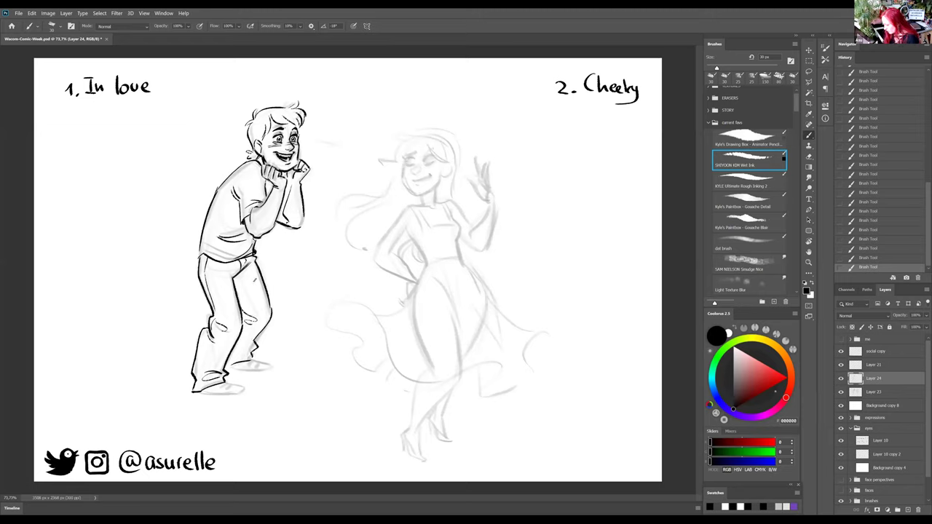
left_click_drag(214, 263, 207, 277)
Step: Ink both of the in-love figure's shoes with soles and lace details
mouse_move(228, 373)
left_mouse_down()
mouse_move(270, 367)
mouse_move(257, 359)
mouse_move(263, 364)
left_mouse_up()
left_click_drag(200, 394, 246, 389)
mouse_move(237, 393)
left_mouse_down()
mouse_move(247, 383)
mouse_move(230, 385)
left_mouse_up()
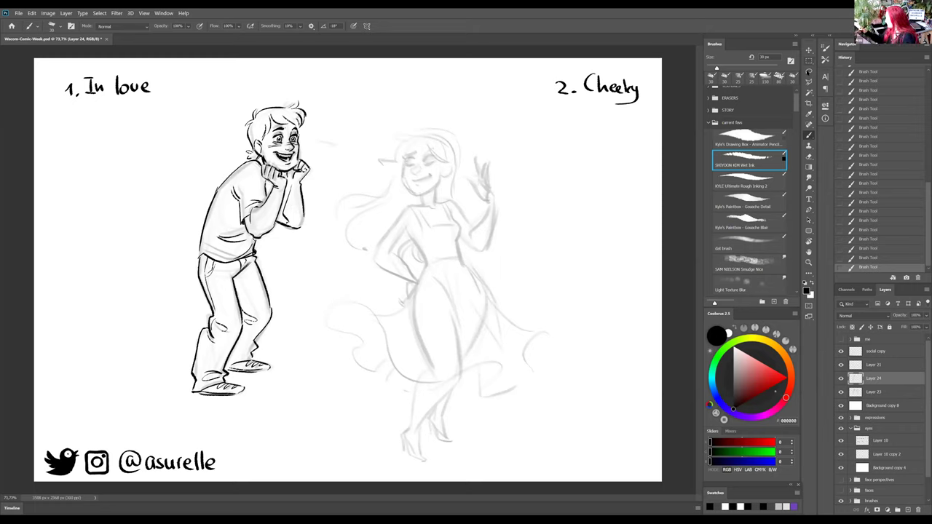
Step: Lasso the in-love figure's body below the arms, rotate it slightly and warp the legs forward beneath his torso
key("l")
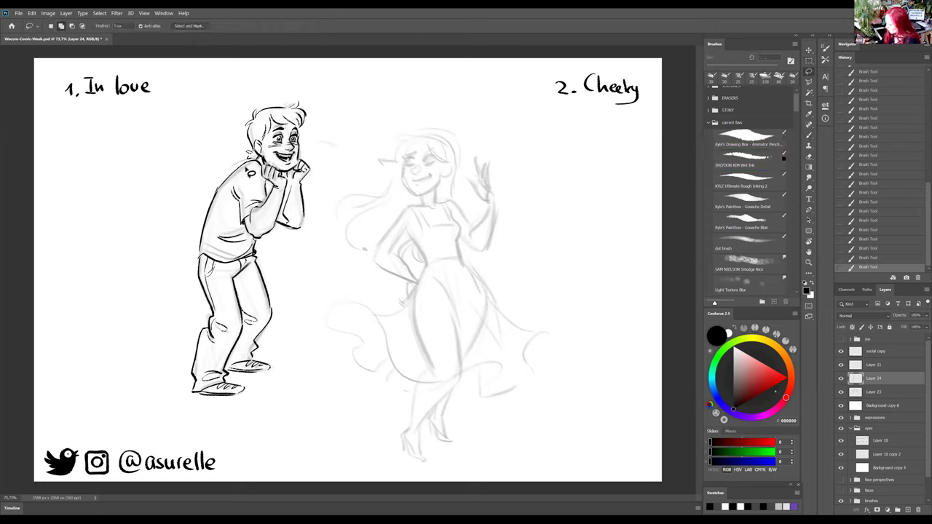
mouse_move(266, 248)
left_mouse_down()
mouse_move(300, 338)
mouse_move(207, 454)
mouse_move(144, 350)
mouse_move(163, 227)
mouse_move(226, 166)
left_mouse_up()
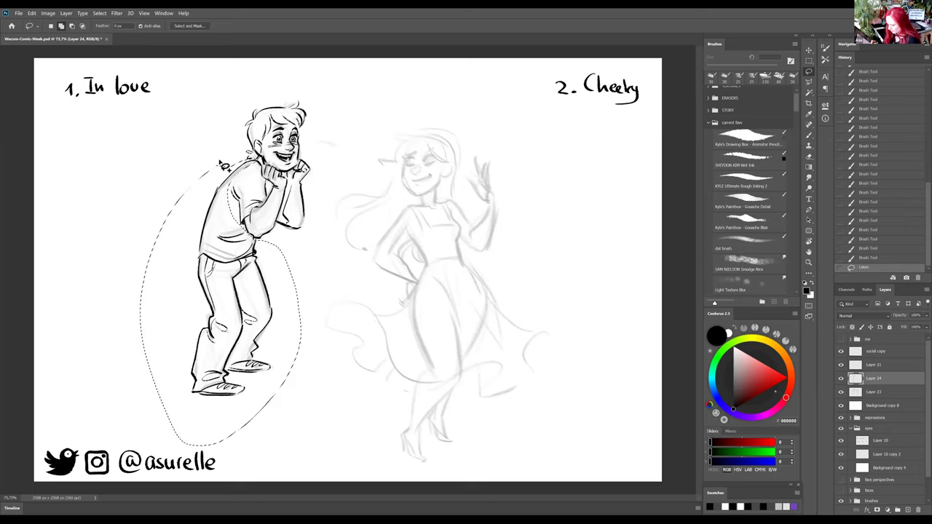
key("ctrl+t")
left_click_drag(308, 444, 309, 440)
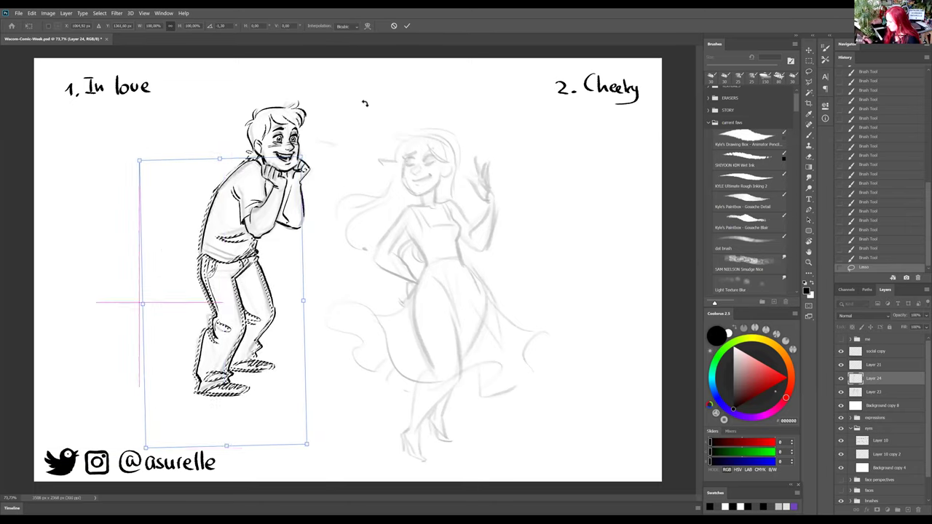
left_click(367, 26)
left_click_drag(291, 360, 291, 401)
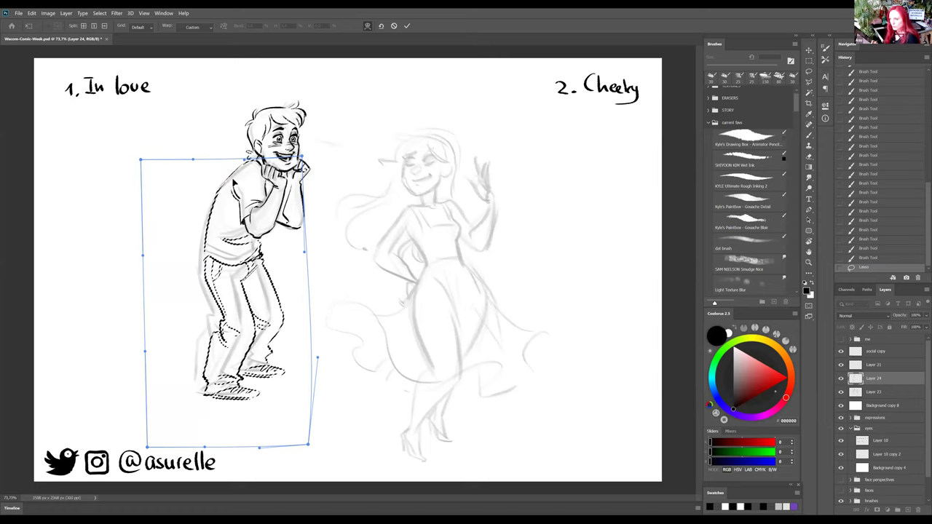
left_click(406, 25)
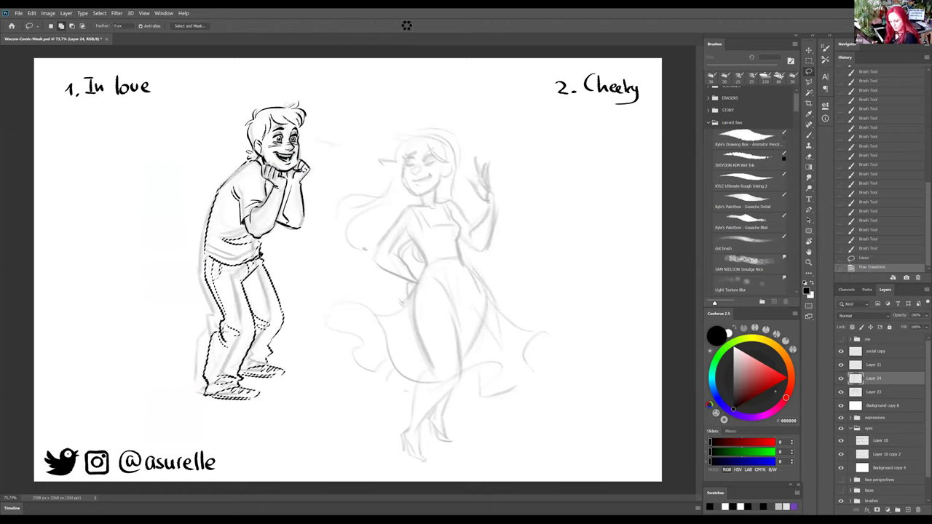
key("ctrl+t")
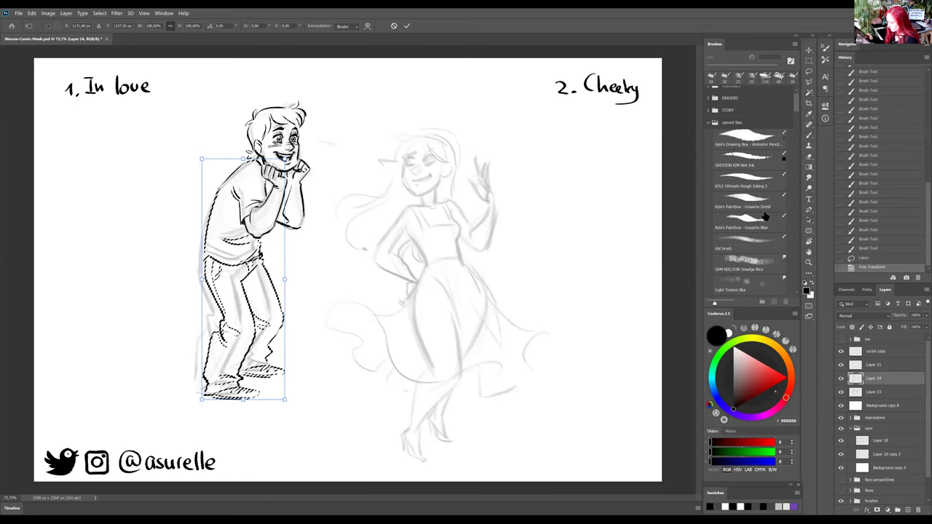
key("Return")
key("ctrl+d")
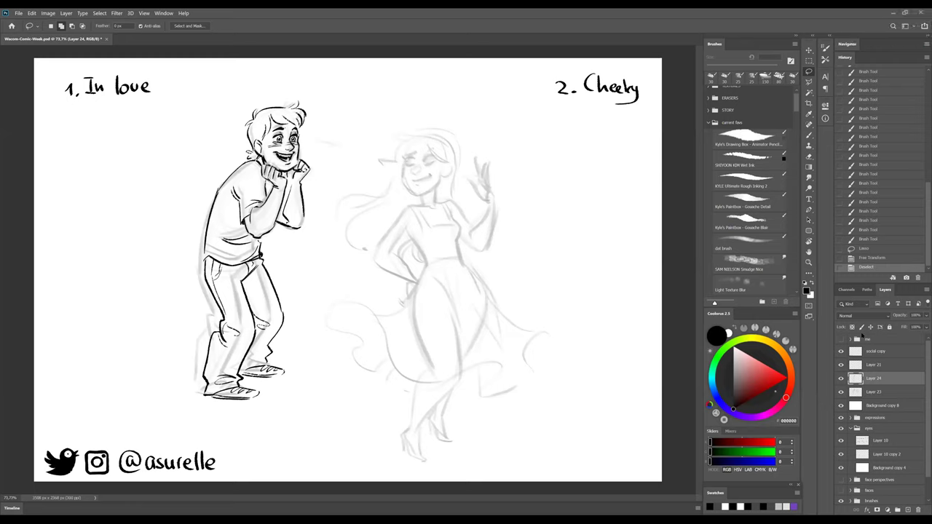
Step: Lasso the in-love figure's head, scale it to about 94%, tilt it about 2° clockwise and reposition it over the hands
mouse_move(324, 104)
left_mouse_down()
mouse_move(308, 92)
mouse_move(234, 133)
left_mouse_up()
left_click_drag(240, 160, 324, 81)
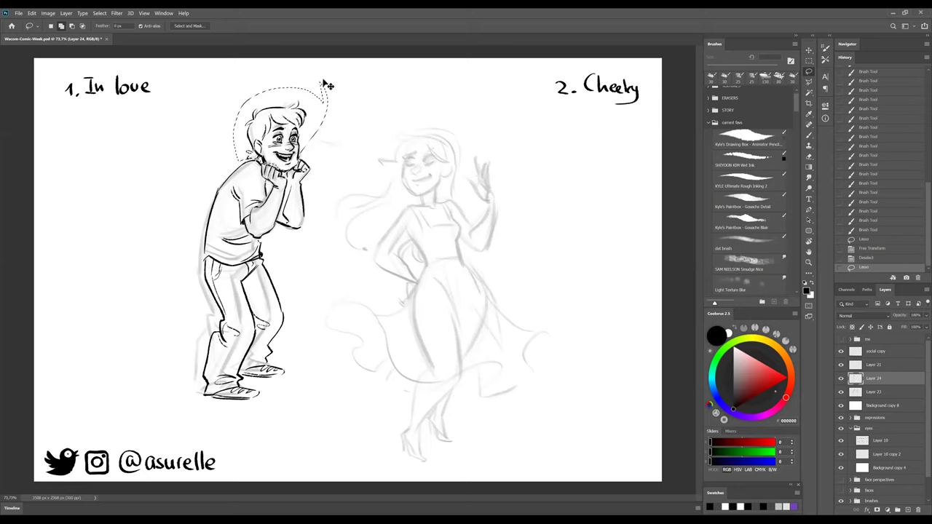
key("ctrl+t")
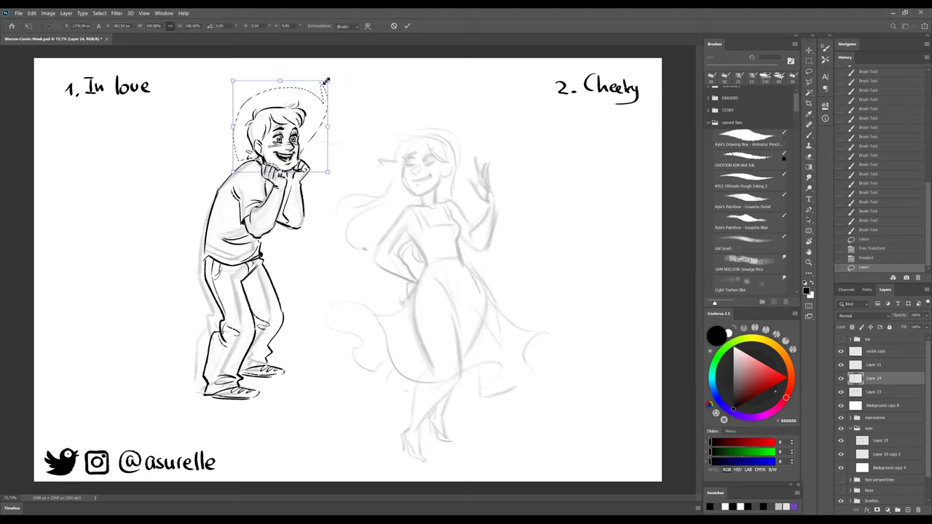
left_click_drag(327, 81, 338, 82)
left_click_drag(294, 128, 299, 128)
left_click_drag(329, 88, 314, 118)
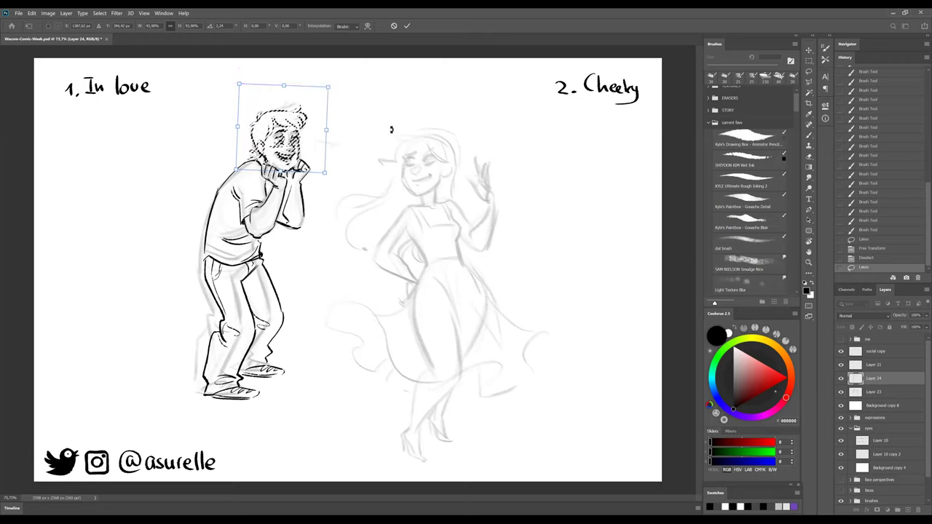
key("Return")
key("ctrl+d")
Step: Touch up the ink with the Wet Ink brush where the in-love figure's chin meets his hands, and at his far elbow
left_click(765, 160)
left_click(276, 168)
left_click(276, 168)
left_click_drag(289, 164, 291, 170)
left_click_drag(291, 161, 295, 171)
left_click_drag(294, 162, 299, 170)
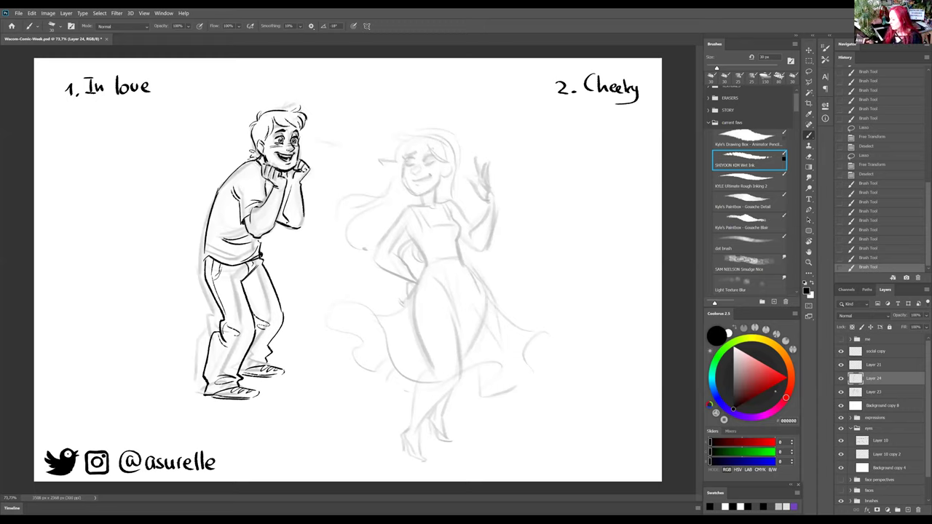
left_click_drag(304, 218, 297, 227)
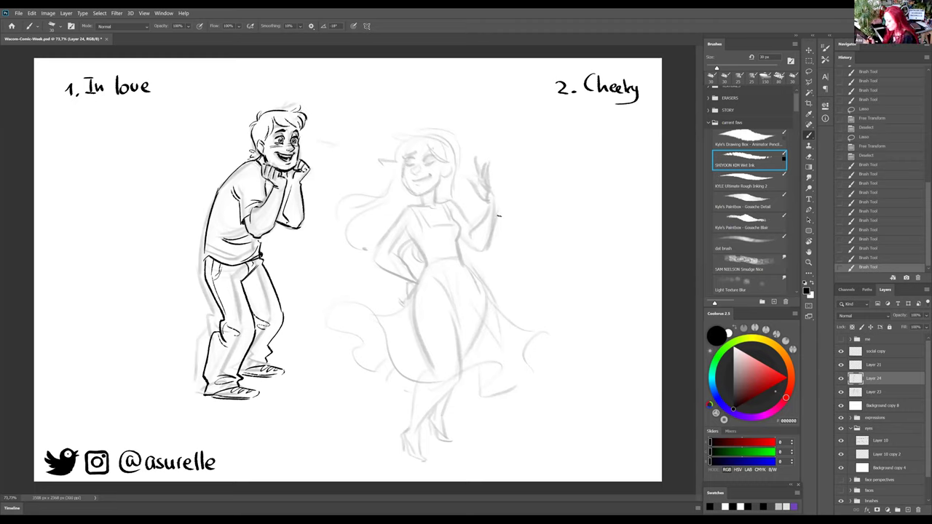
Step: Lasso the cheeky figure's pencil sketch on Layer 23, scale it to about 93% and reposition it beside the in-love figure
left_click(877, 393)
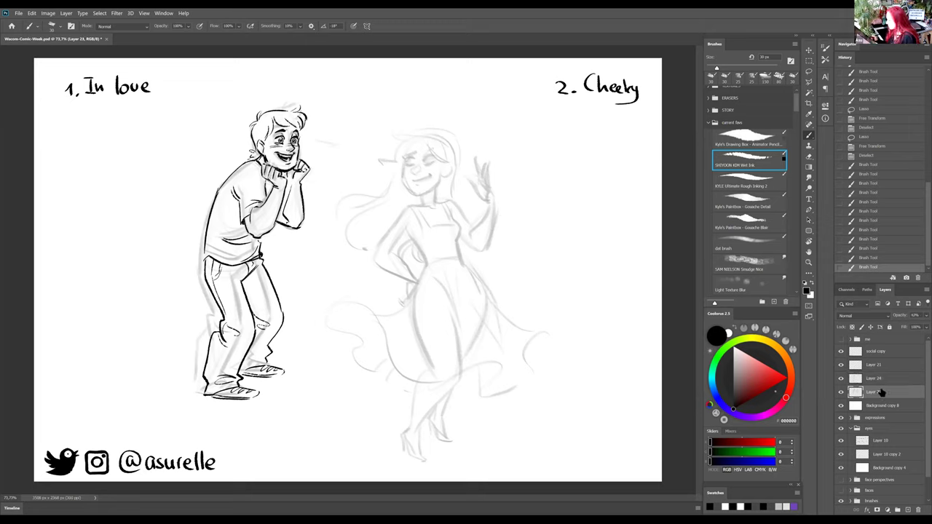
key("l")
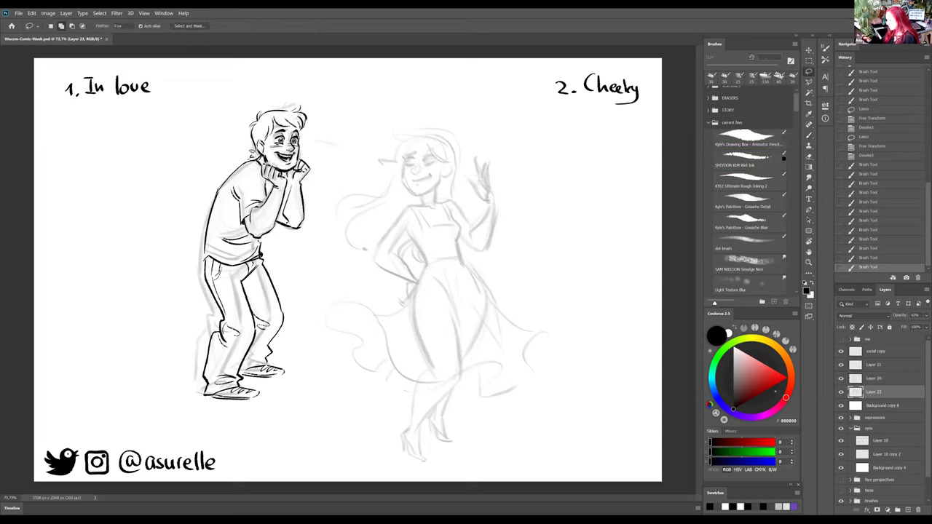
mouse_move(406, 112)
left_mouse_down()
mouse_move(312, 336)
mouse_move(375, 486)
mouse_move(596, 288)
mouse_move(440, 95)
left_mouse_up()
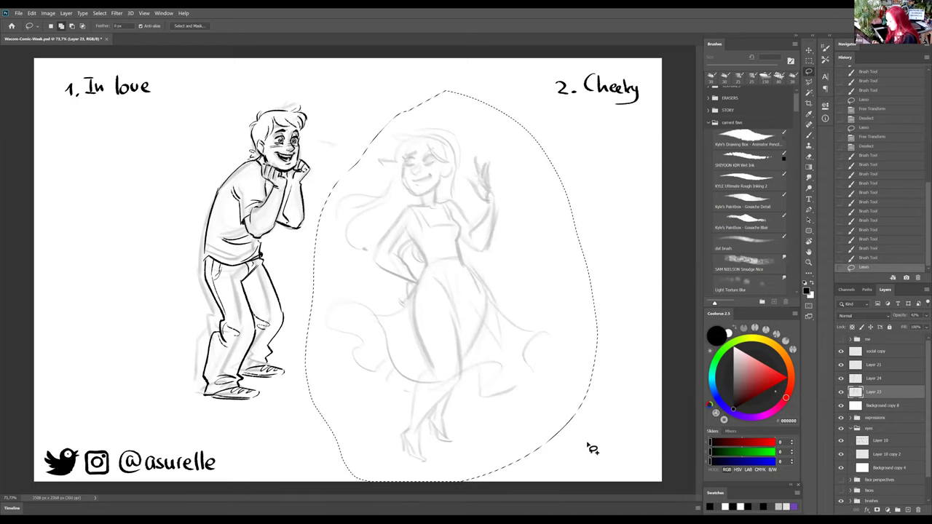
key("ctrl+t")
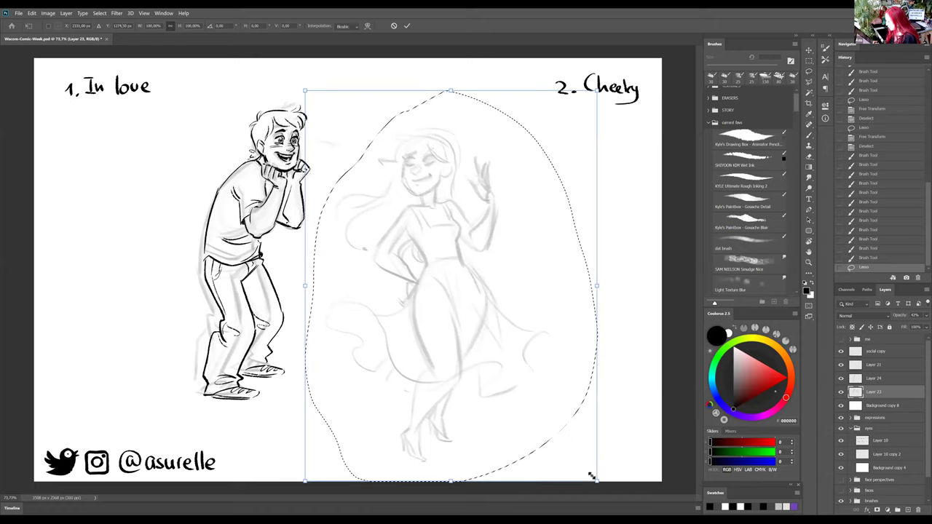
left_click_drag(584, 464, 578, 455)
left_click_drag(515, 368, 516, 366)
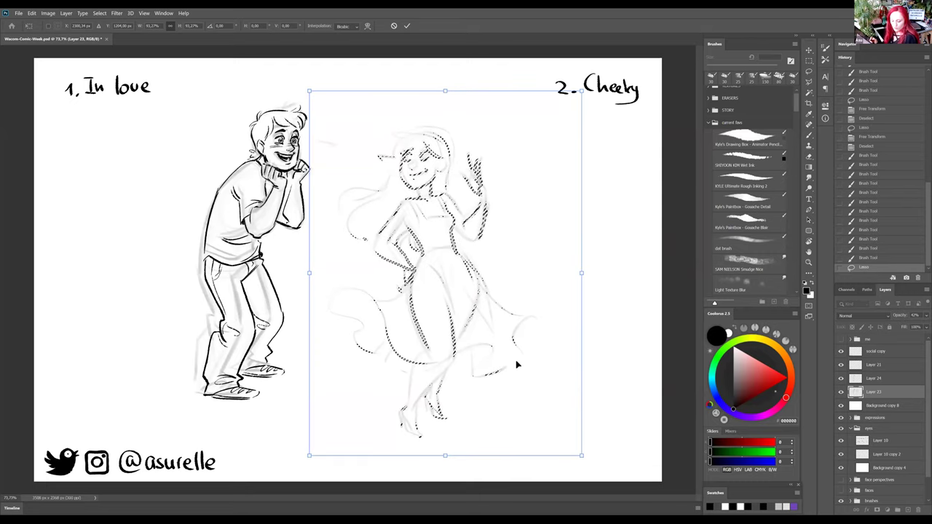
key("Return")
key("ctrl+d")
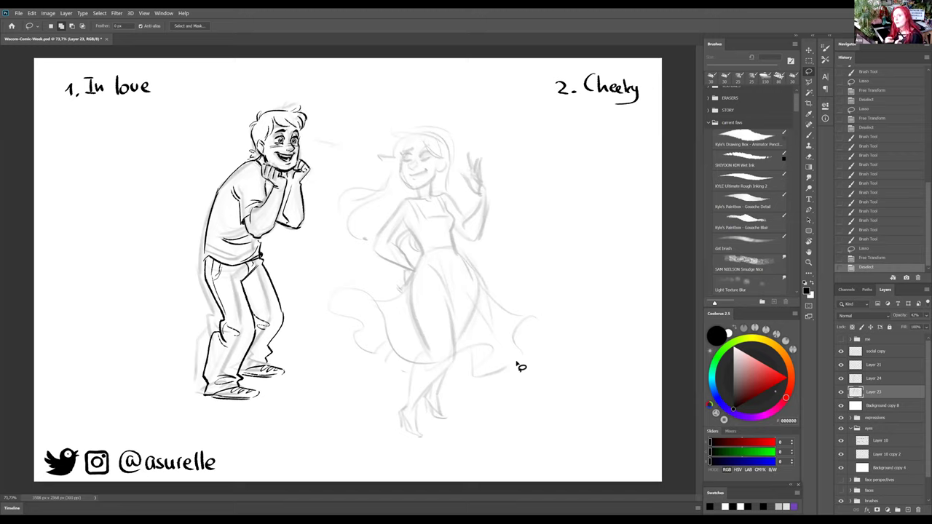
Step: Return to Layer 24 with the Wet Ink brush, and briefly hide and show that layer to check its line art
left_click(867, 379)
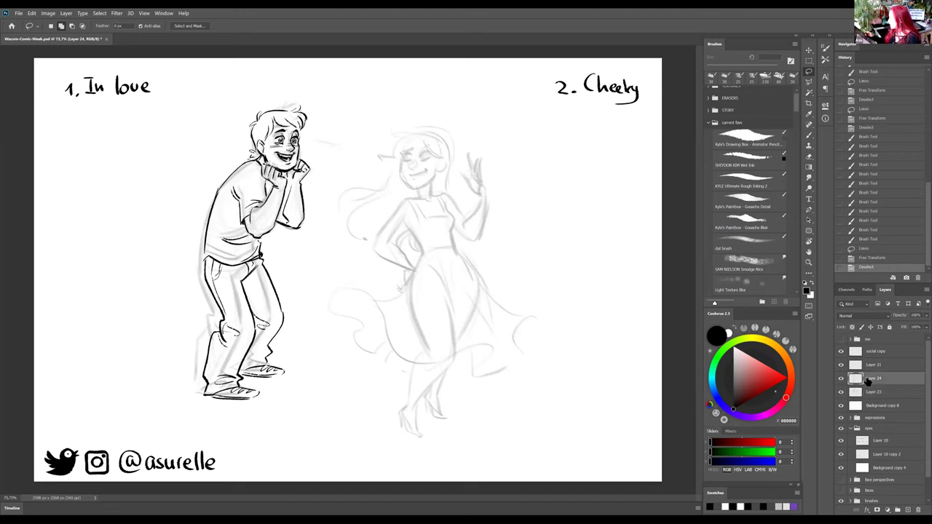
left_click(760, 165)
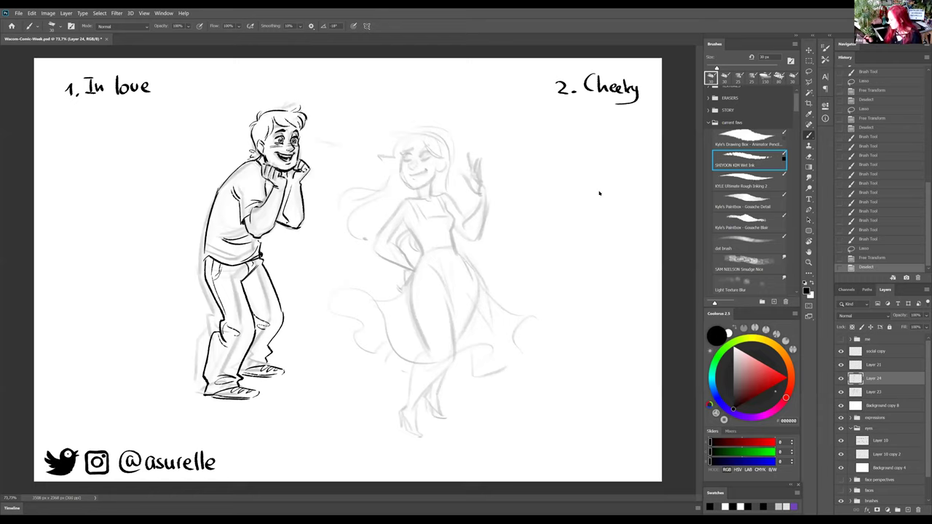
left_click(841, 378)
left_click(842, 378)
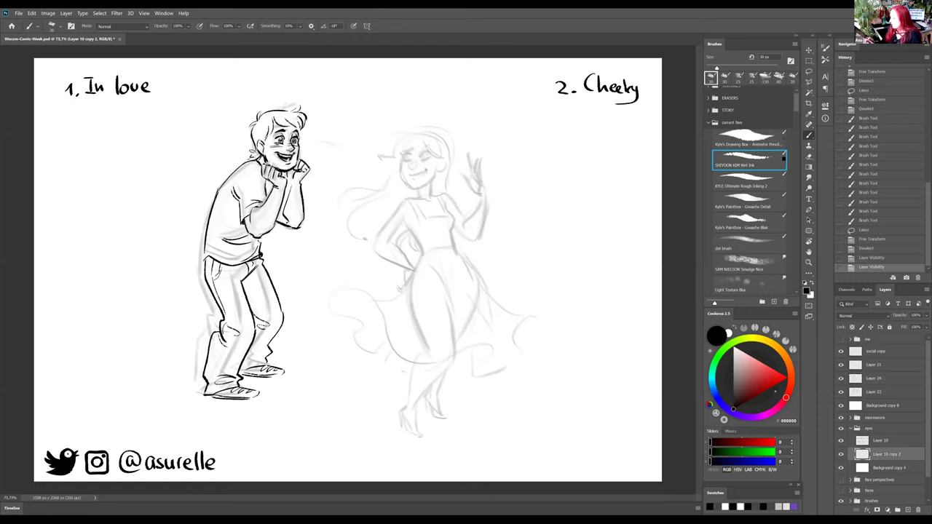
scroll(413, 135, "up", 5)
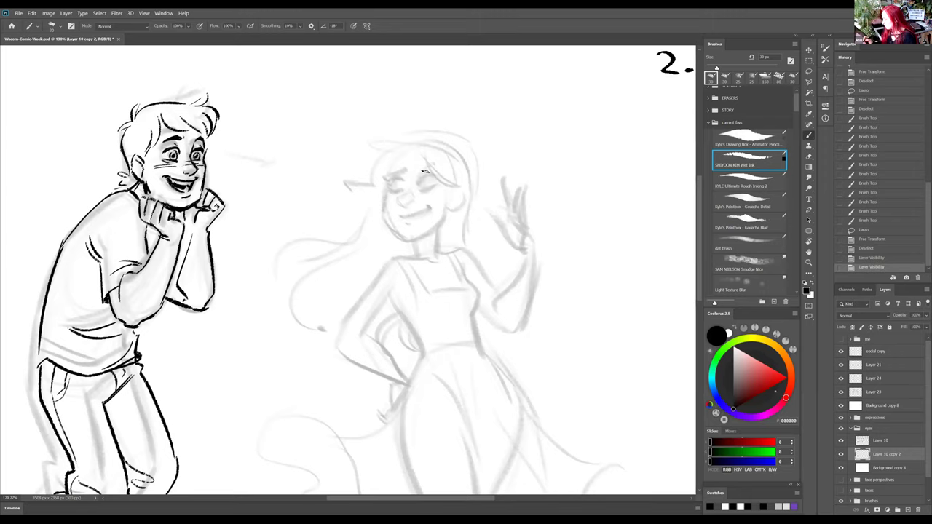
key("f")
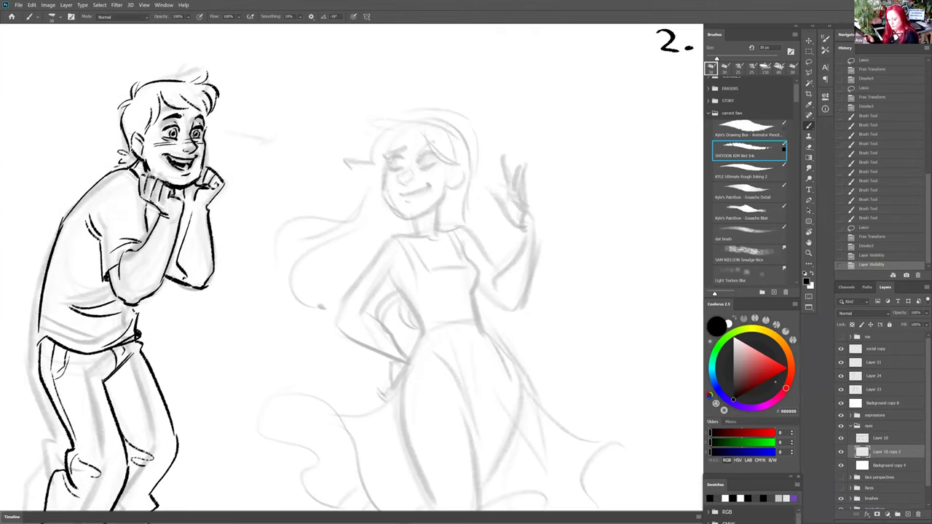
scroll(427, 161, "up", 2)
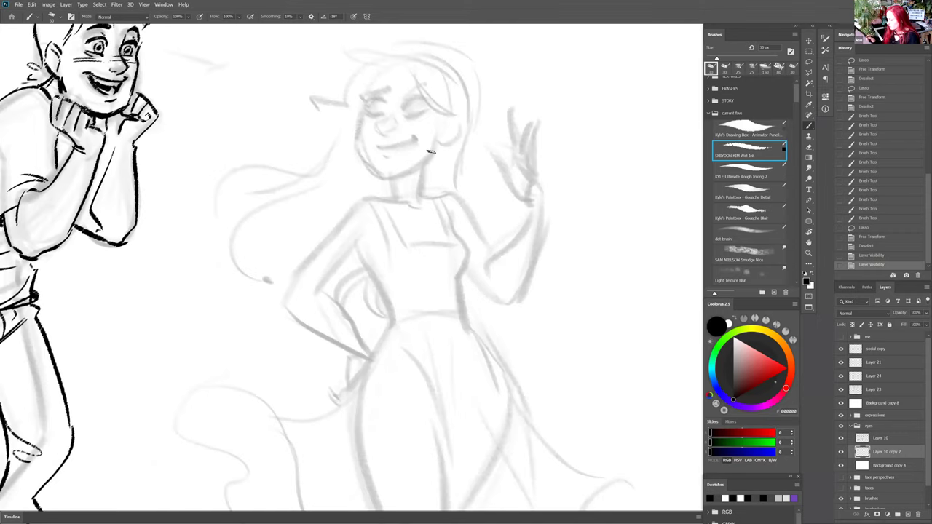
key("f")
scroll(431, 152, "down", 1)
scroll(431, 152, "down", 2)
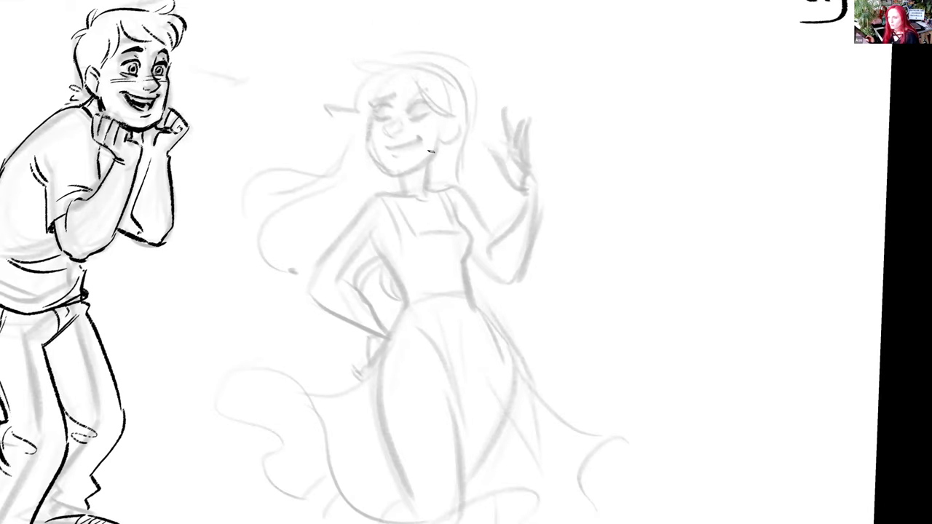
key("f")
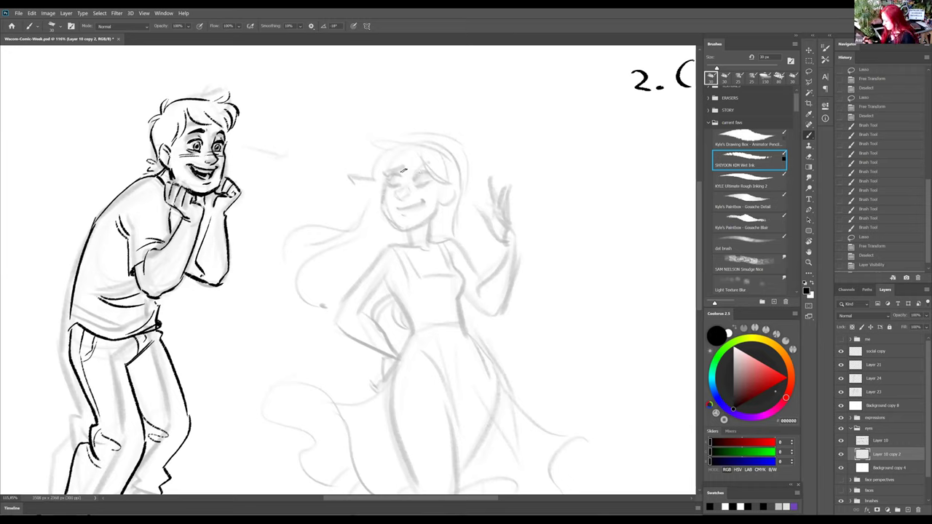
Step: On Layer 24, ink the cheeky figure's lowered eyebrow and half-closed eye with lashes over the pencil sketch
left_click_drag(386, 172, 393, 167)
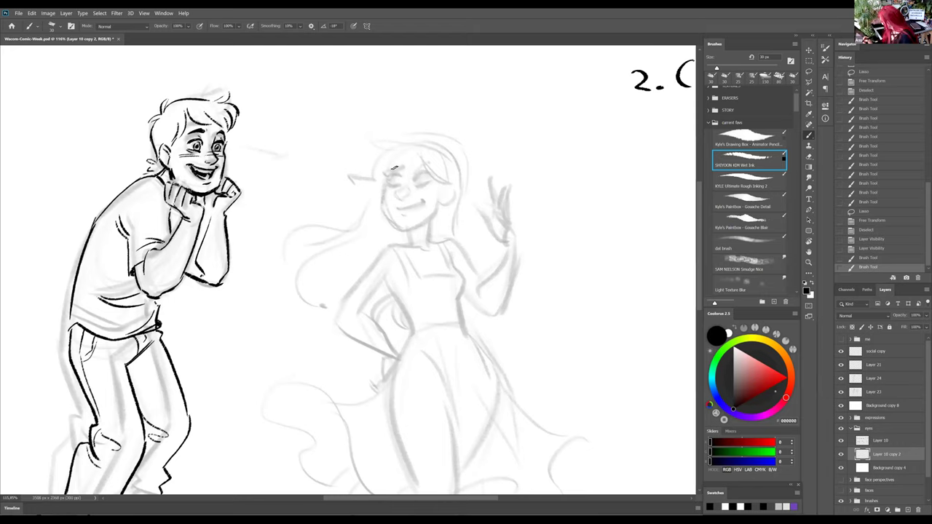
left_click(885, 379)
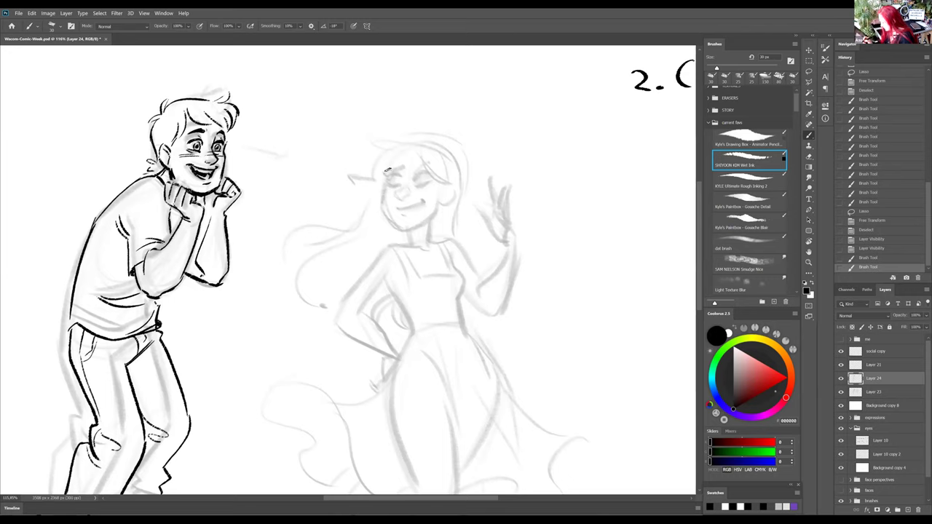
left_click_drag(387, 171, 398, 172)
mouse_move(393, 172)
left_mouse_down()
mouse_move(402, 172)
mouse_move(389, 172)
left_mouse_up()
left_click_drag(384, 173, 390, 176)
mouse_move(387, 177)
left_mouse_down()
mouse_move(396, 173)
mouse_move(395, 180)
left_mouse_up()
left_click_drag(387, 186, 397, 184)
Step: Ink the cheeky figure's raised eyebrow, second eye and nose, undoing the last stray stroke
left_click_drag(389, 187, 427, 162)
mouse_move(426, 182)
left_mouse_down()
mouse_move(424, 169)
mouse_move(435, 170)
mouse_move(386, 181)
mouse_move(429, 180)
mouse_move(406, 198)
left_mouse_up()
key("ctrl+z")
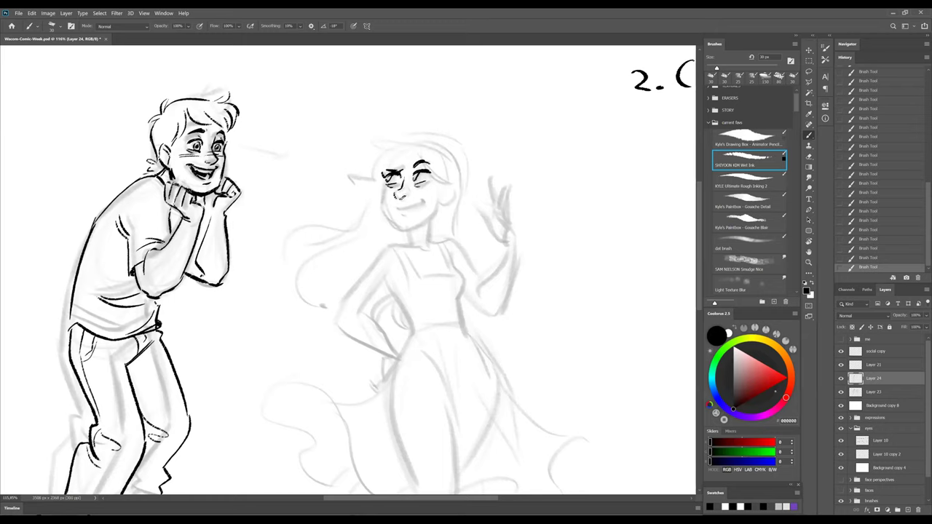
Step: Ink the cheeky figure's lopsided smirk, using the brush's Clear mode to refine the mouth line
left_click_drag(397, 208, 424, 201)
key("shift+alt+r")
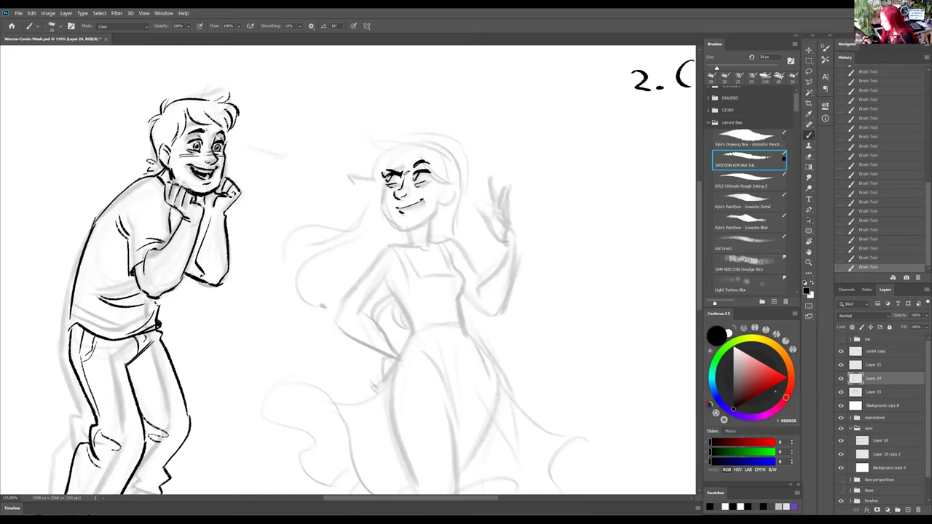
key("grave")
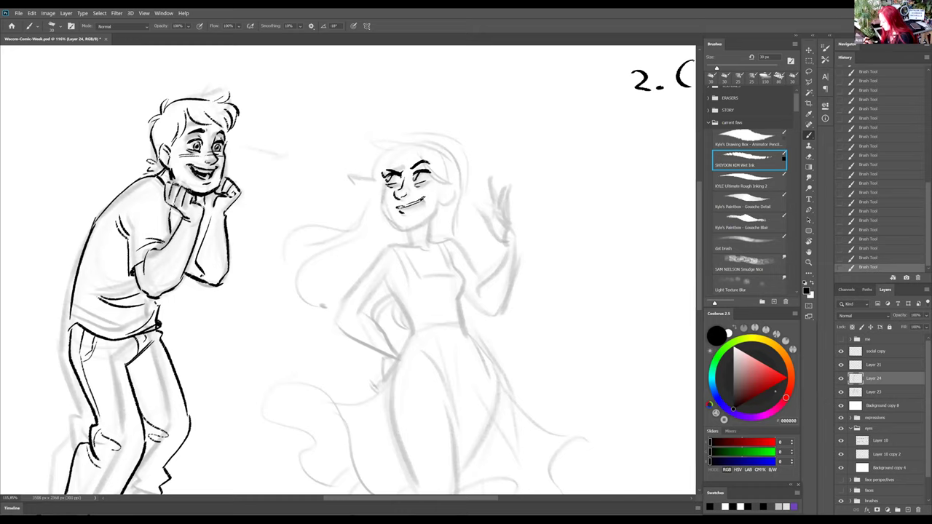
Step: Ink the cheeky figure's face contour, jaw and ear, erase the overlap where the ear meets the cheek, and add inner-ear detail
mouse_move(386, 182)
left_mouse_down()
mouse_move(380, 207)
mouse_move(413, 235)
mouse_move(428, 229)
mouse_move(448, 198)
left_mouse_up()
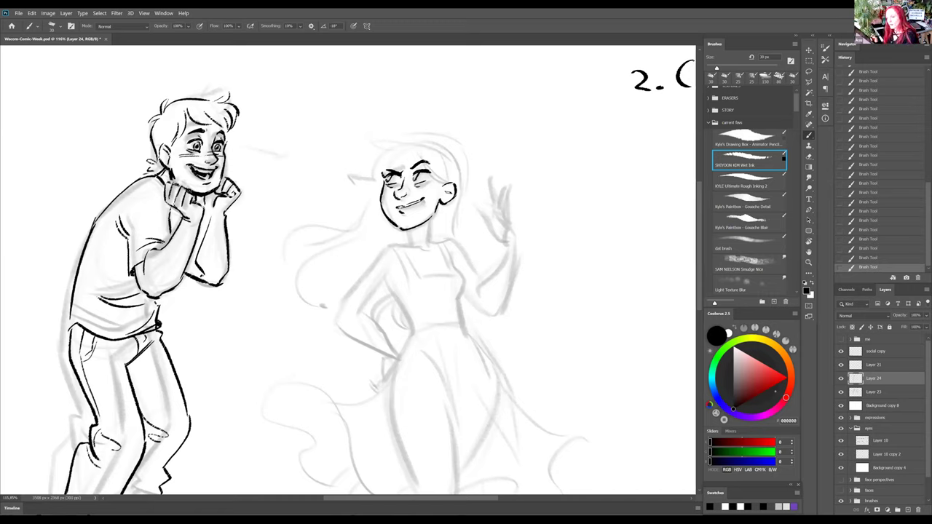
key("ctrl+z")
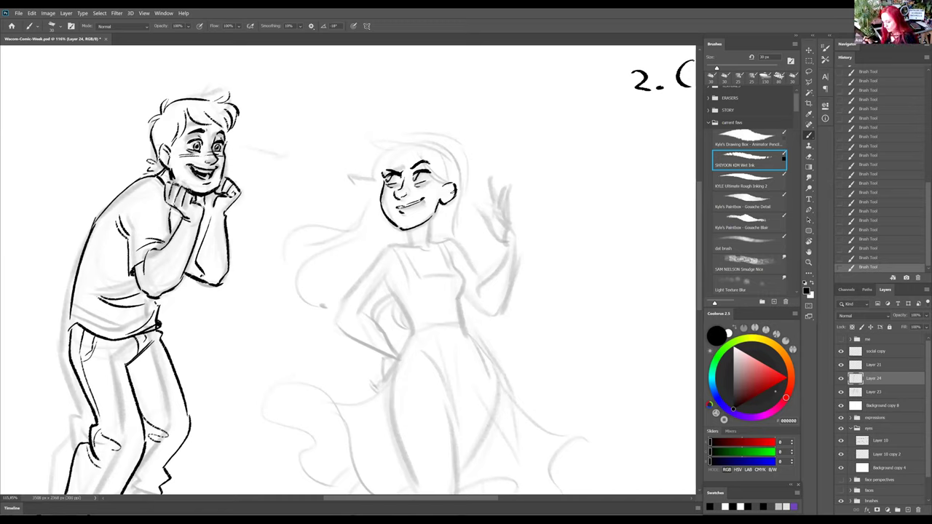
key("alt+shift+r")
left_click_drag(445, 199, 440, 200)
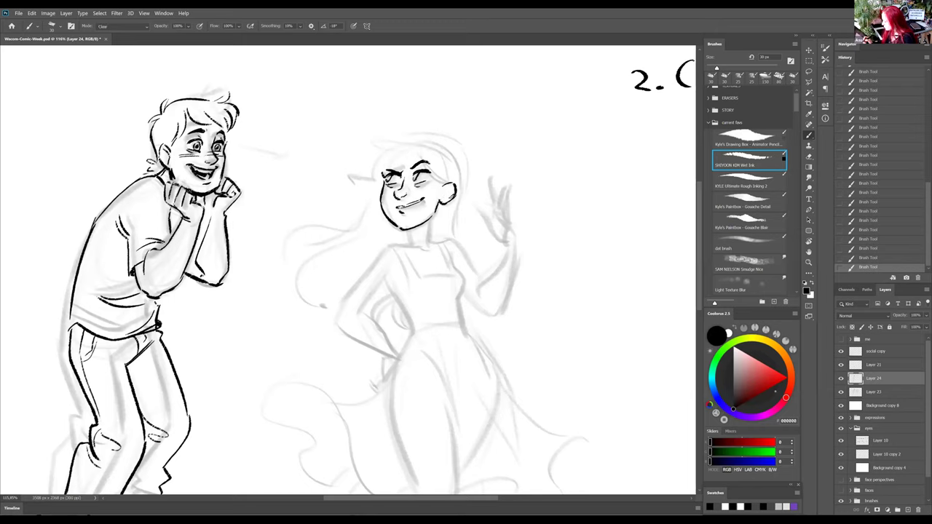
key("alt+shift+n")
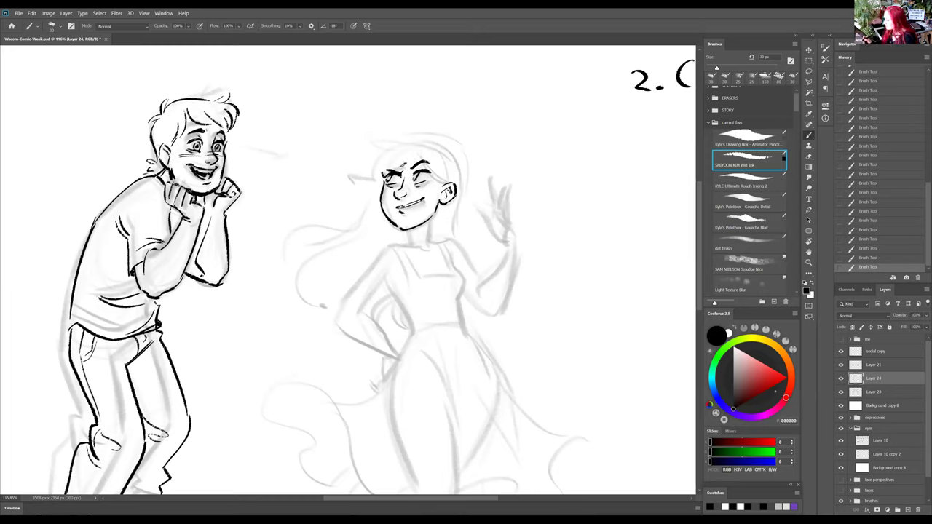
Step: Ink the cheeky figure's neck, fringe, top of the head and the hair falling behind the ear
mouse_move(409, 231)
left_mouse_down()
mouse_move(410, 247)
mouse_move(433, 244)
left_mouse_up()
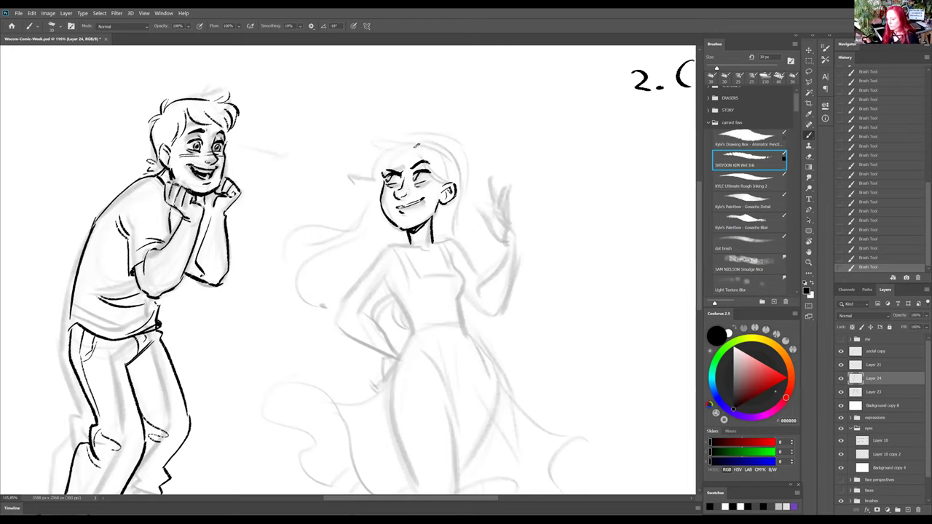
mouse_move(395, 152)
left_mouse_down()
mouse_move(387, 166)
mouse_move(395, 154)
left_mouse_up()
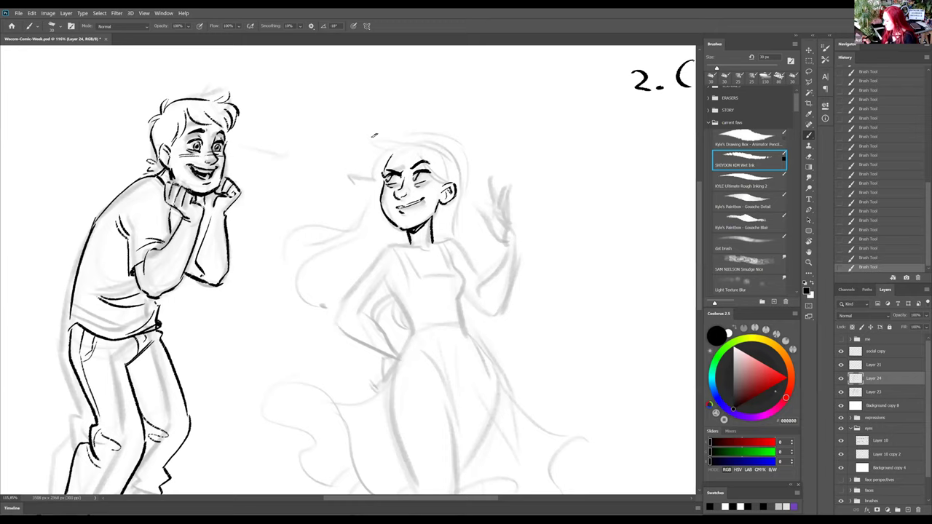
mouse_move(372, 133)
left_mouse_down()
mouse_move(402, 149)
mouse_move(363, 182)
mouse_move(373, 194)
left_mouse_up()
left_click_drag(405, 148, 406, 175)
mouse_move(416, 141)
left_mouse_down()
mouse_move(411, 163)
mouse_move(428, 183)
mouse_move(459, 185)
left_mouse_up()
mouse_move(402, 141)
left_mouse_down()
mouse_move(445, 144)
mouse_move(459, 182)
mouse_move(452, 233)
left_mouse_up()
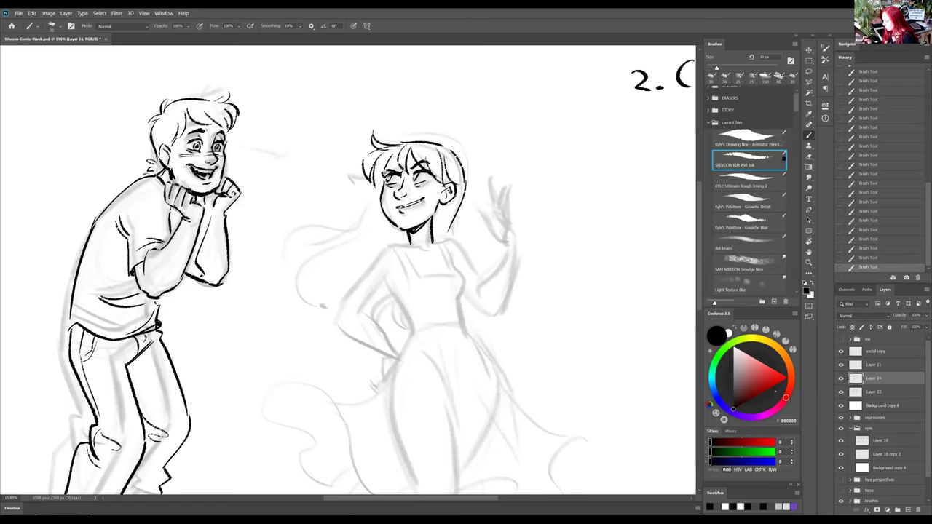
Step: Ink the cheeky figure's long wavy hair blowing out behind her back, undoing the overly thick stroke
mouse_move(374, 187)
left_mouse_down()
mouse_move(364, 213)
mouse_move(321, 198)
mouse_move(322, 221)
mouse_move(283, 241)
mouse_move(297, 271)
left_mouse_up()
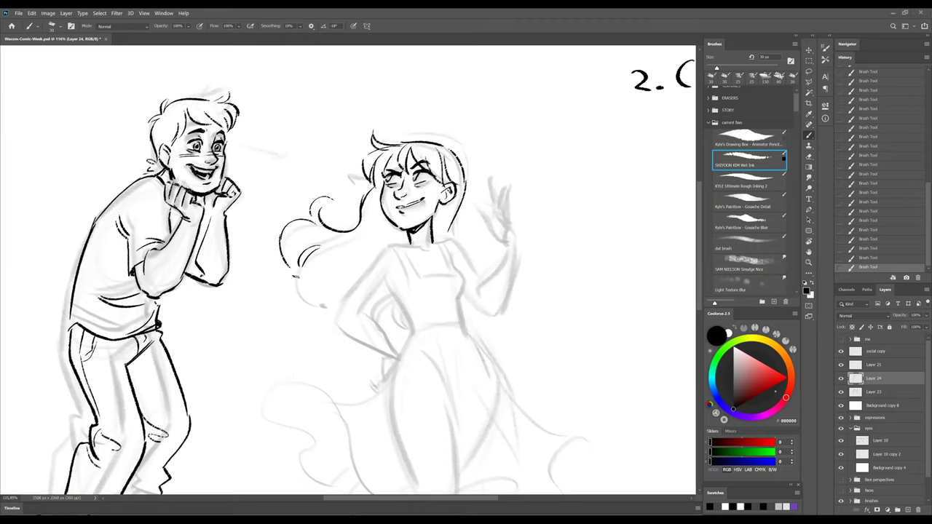
left_click_drag(295, 271, 300, 302)
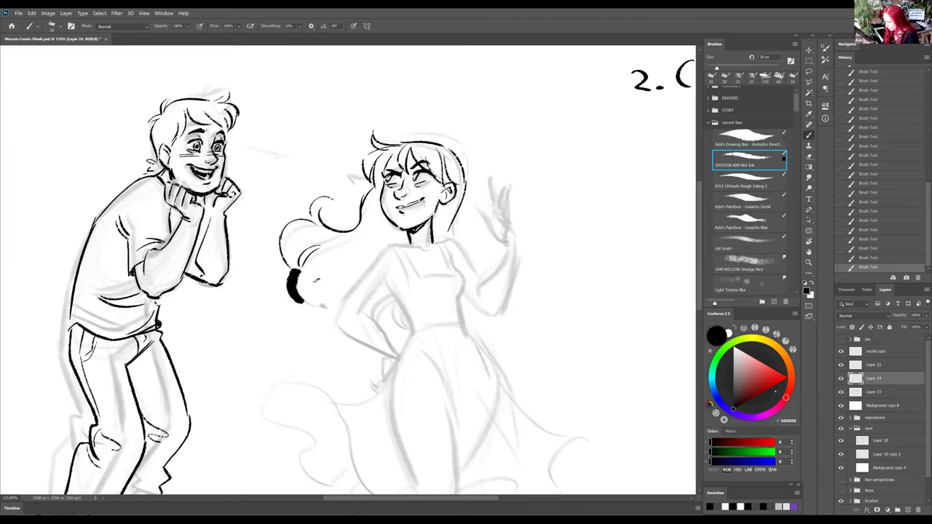
key("ctrl+z")
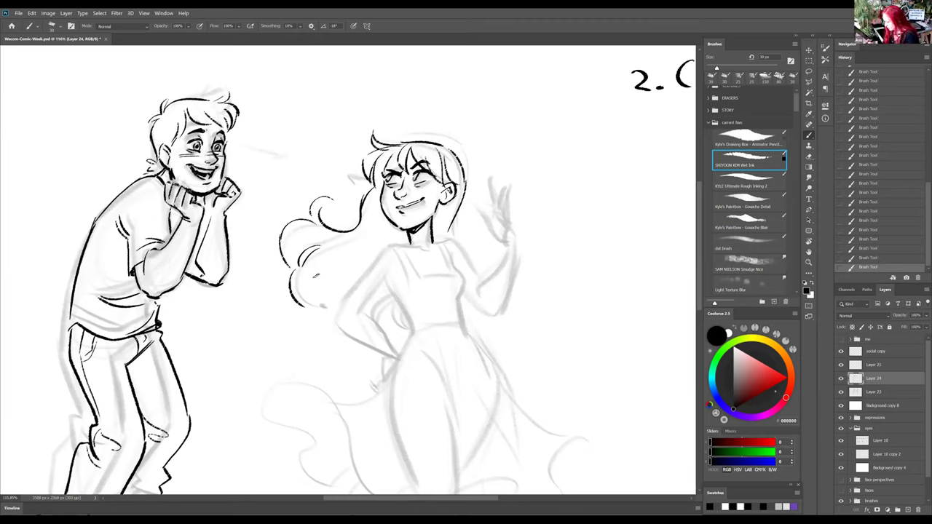
left_click_drag(300, 283, 336, 315)
mouse_move(382, 255)
left_mouse_down()
mouse_move(346, 268)
mouse_move(329, 298)
left_mouse_up()
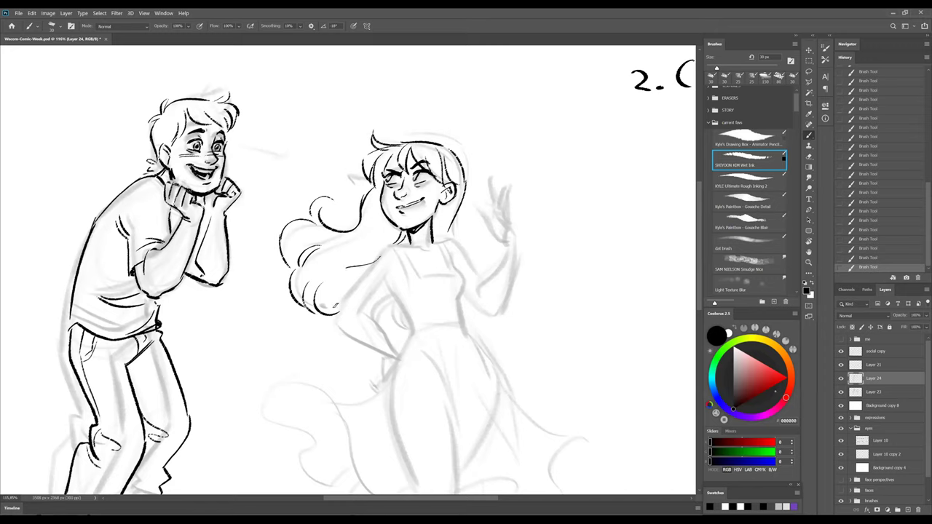
Step: Ink the cheeky figure's bent arm with the hand resting on her hip, plus the adjacent side of the torso
left_click_drag(386, 246, 343, 311)
mouse_move(395, 278)
left_mouse_down()
mouse_move(365, 310)
mouse_move(397, 357)
left_mouse_up()
mouse_move(336, 320)
left_mouse_down()
mouse_move(388, 361)
mouse_move(367, 392)
mouse_move(387, 382)
left_mouse_up()
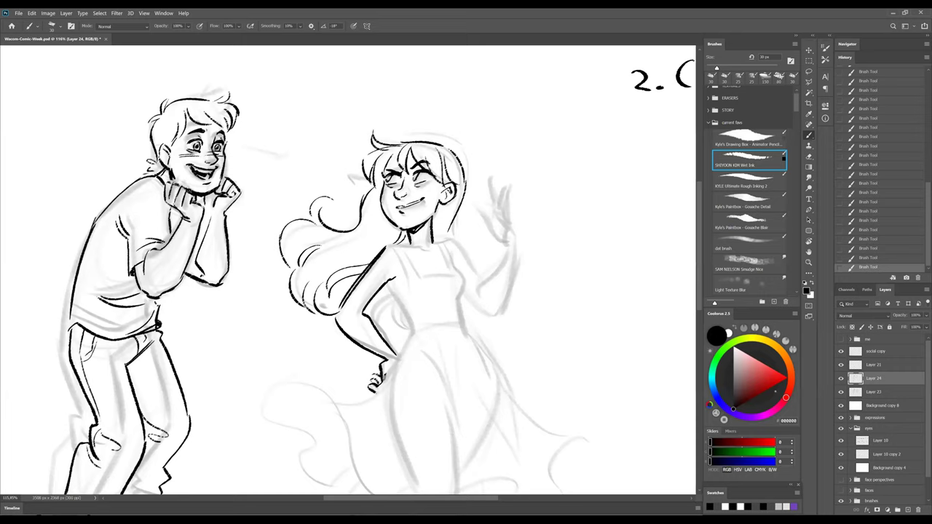
left_click_drag(387, 281, 412, 329)
Step: Ink the cheeky figure's shoulders and her raised arm with spread fingers, including the wrist, forearm and elbow
left_click_drag(456, 229, 459, 238)
mouse_move(386, 247)
left_mouse_down()
mouse_move(451, 242)
mouse_move(482, 276)
mouse_move(494, 321)
left_mouse_up()
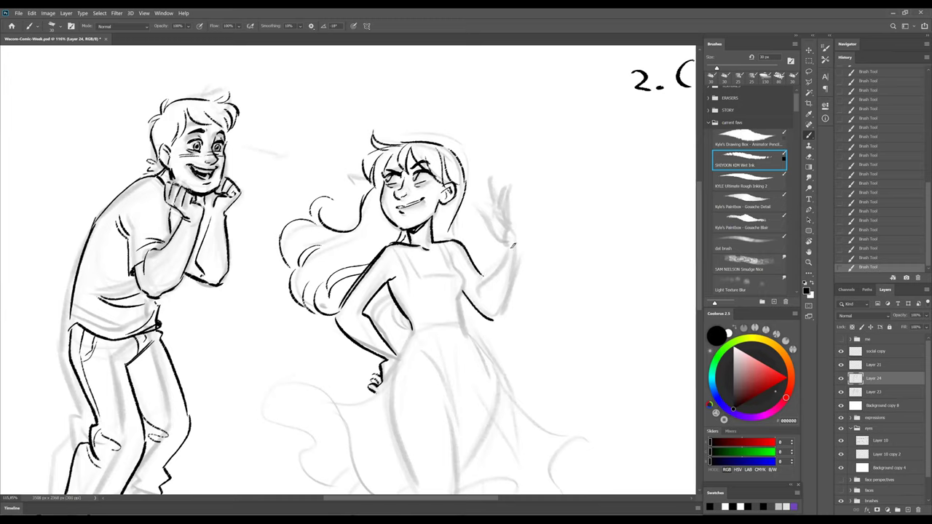
mouse_move(510, 250)
left_mouse_down()
mouse_move(500, 209)
mouse_move(517, 233)
mouse_move(501, 212)
mouse_move(519, 257)
left_mouse_up()
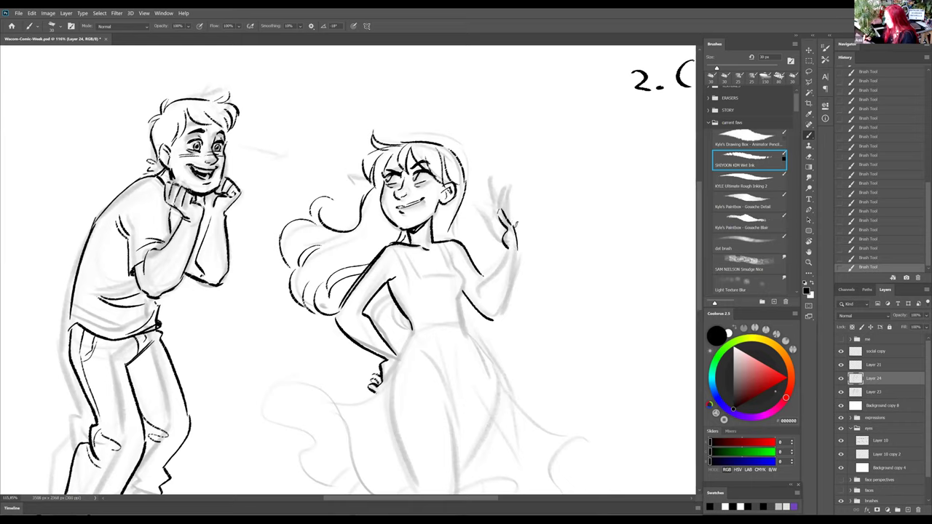
left_click_drag(498, 198, 508, 222)
mouse_move(507, 187)
left_mouse_down()
mouse_move(496, 210)
mouse_move(491, 181)
mouse_move(511, 184)
mouse_move(493, 213)
mouse_move(493, 180)
mouse_move(478, 209)
mouse_move(498, 242)
left_mouse_up()
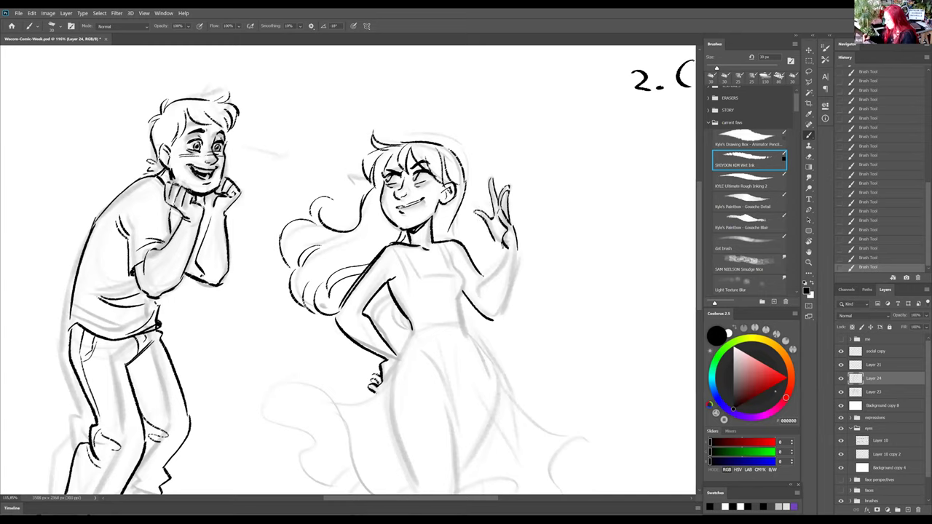
mouse_move(487, 279)
left_mouse_down()
mouse_move(506, 248)
mouse_move(485, 283)
left_mouse_up()
mouse_move(518, 247)
left_mouse_down()
mouse_move(494, 321)
mouse_move(503, 307)
left_mouse_up()
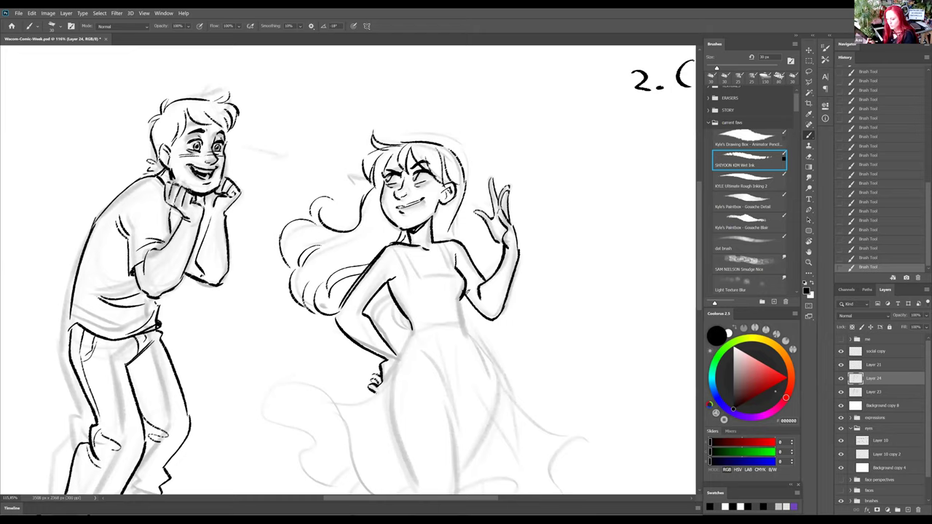
Step: With the brush in Normal mode, ink the dress's straps and neckline, the waistband and the top edge of the skirt
key("grave")
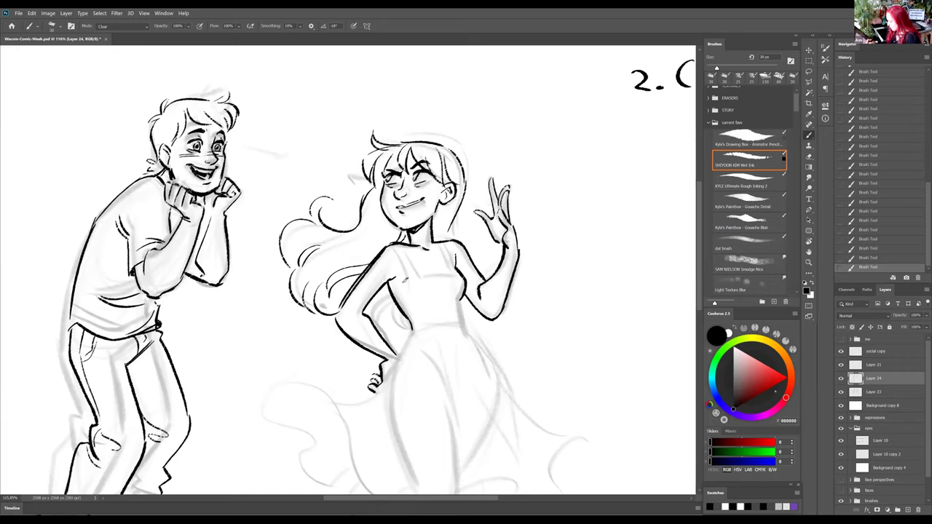
key("shift+alt+n")
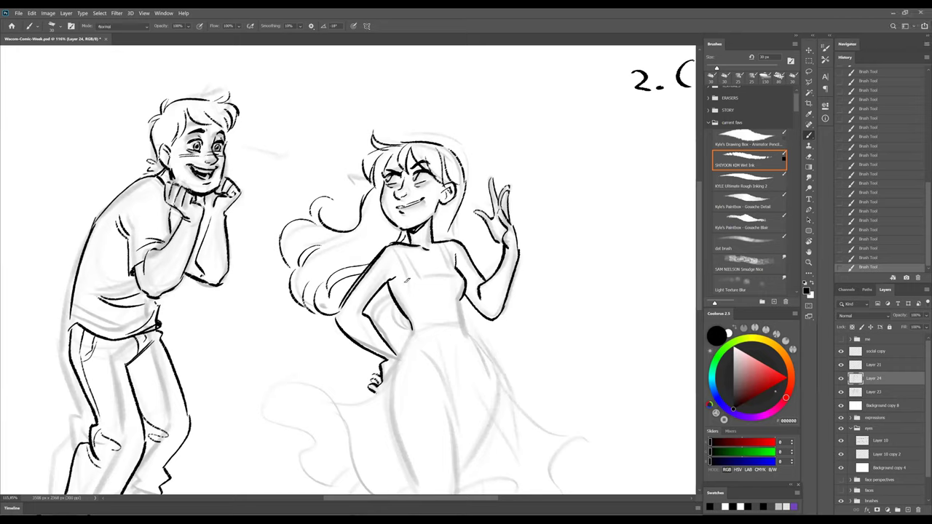
left_click_drag(431, 267, 444, 284)
mouse_move(408, 246)
left_mouse_down()
mouse_move(419, 273)
mouse_move(455, 264)
left_mouse_up()
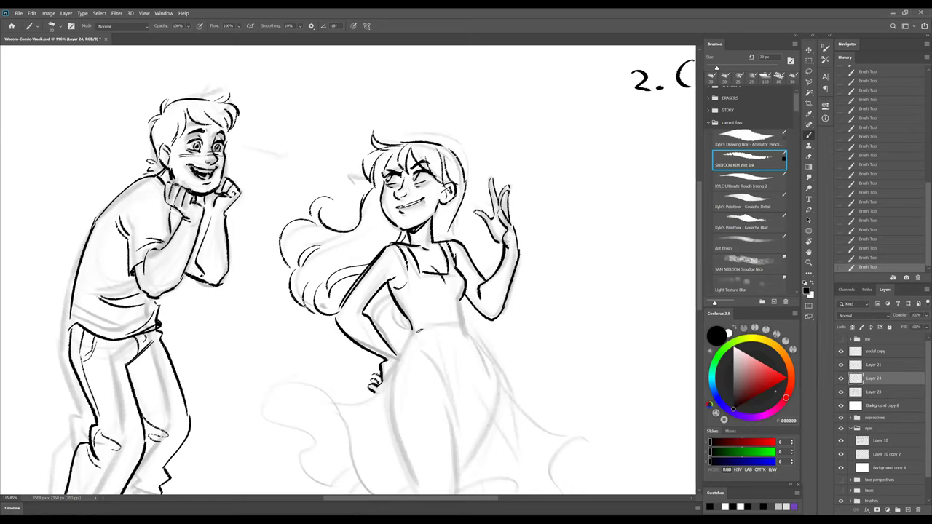
mouse_move(415, 331)
left_mouse_down()
mouse_move(461, 328)
mouse_move(416, 322)
mouse_move(393, 367)
left_mouse_up()
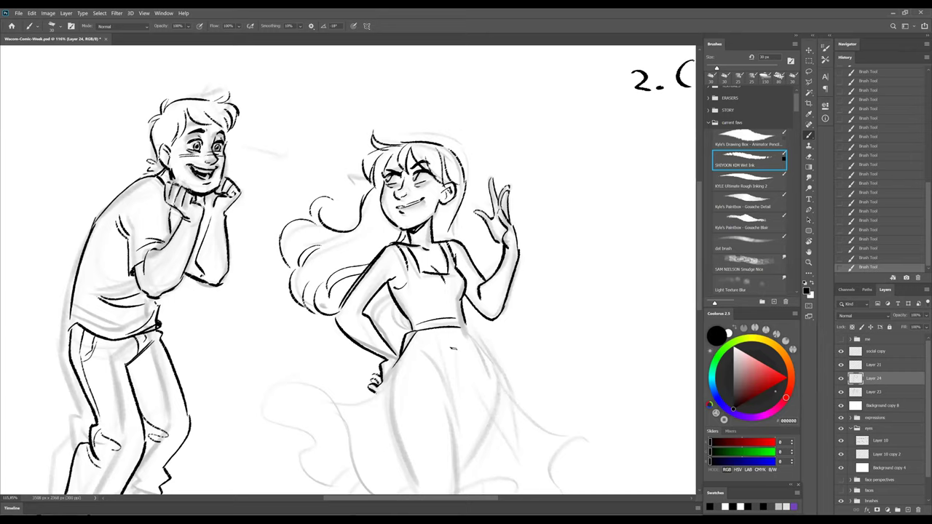
Step: Ink the cheeky figure's flowing skirt with its swirling hem, inner folds and pleat lines from the waist
key("ctrl+0")
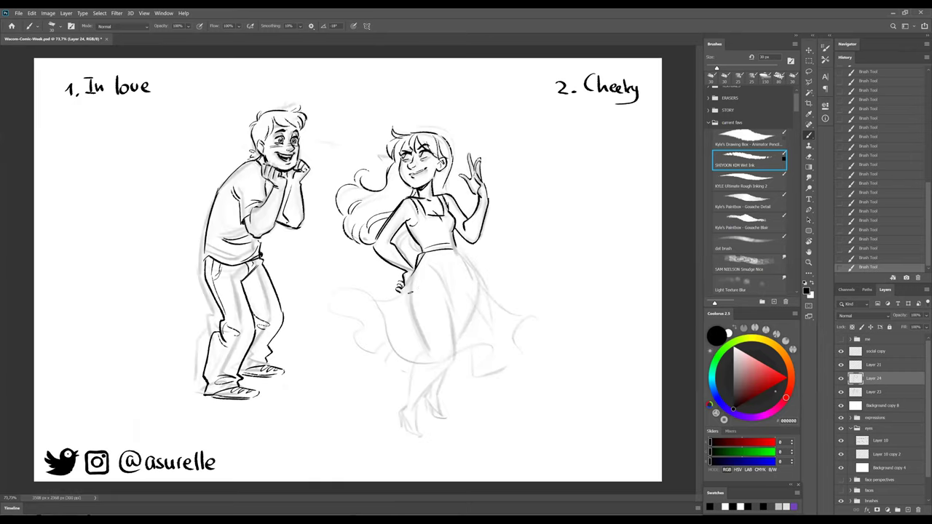
scroll(360, 286, "up", 2)
mouse_move(368, 285)
left_mouse_down()
mouse_move(415, 290)
mouse_move(320, 312)
mouse_move(392, 379)
left_mouse_up()
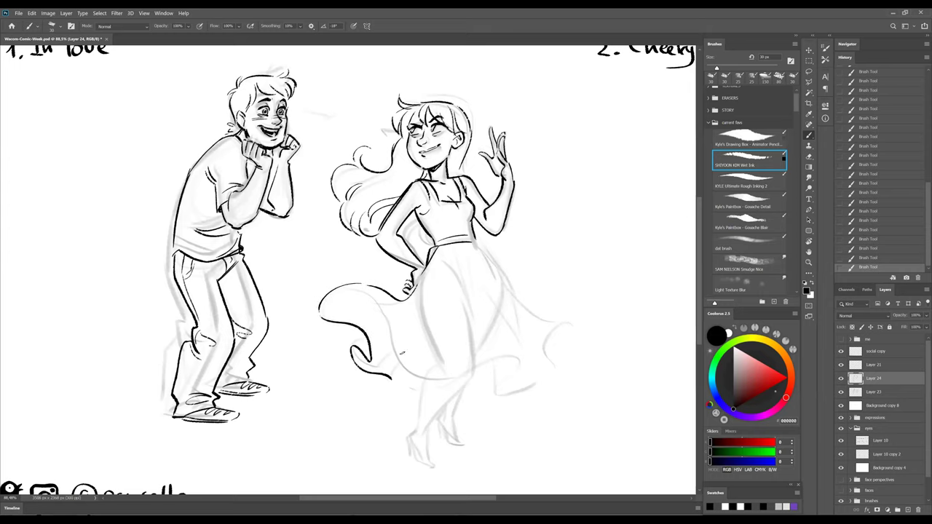
mouse_move(389, 327)
left_mouse_down()
mouse_move(465, 364)
mouse_move(488, 359)
mouse_move(510, 392)
left_mouse_up()
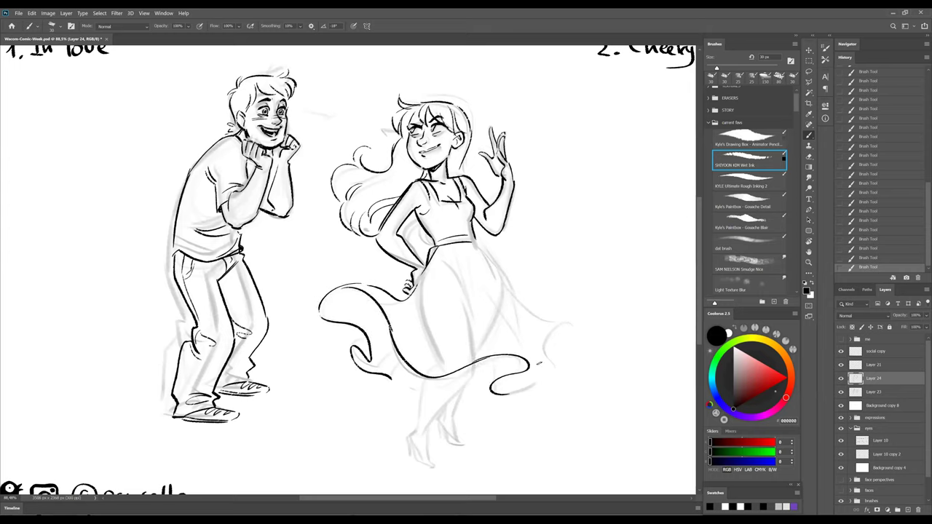
left_click_drag(463, 243, 449, 284)
mouse_move(466, 249)
left_mouse_down()
mouse_move(503, 339)
mouse_move(488, 386)
left_mouse_up()
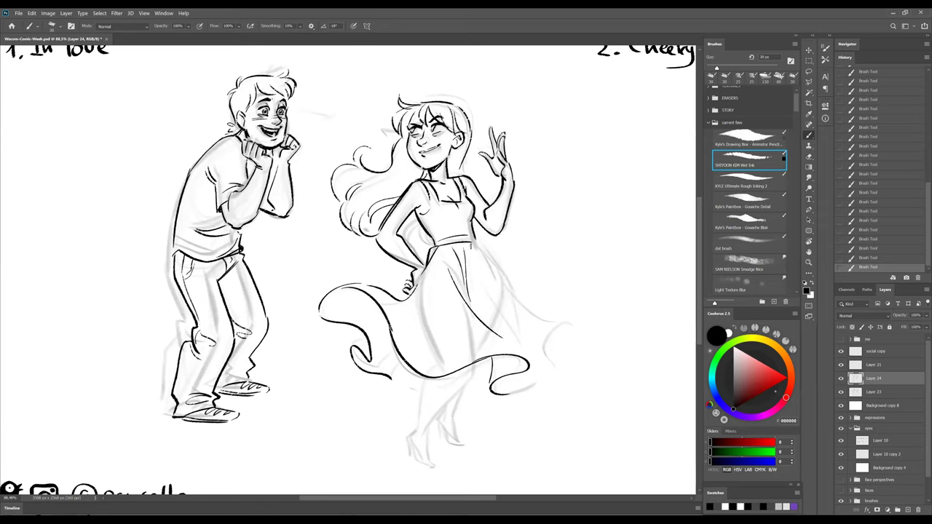
mouse_move(475, 242)
left_mouse_down()
mouse_move(533, 305)
mouse_move(591, 324)
mouse_move(553, 340)
mouse_move(555, 358)
mouse_move(510, 392)
left_mouse_up()
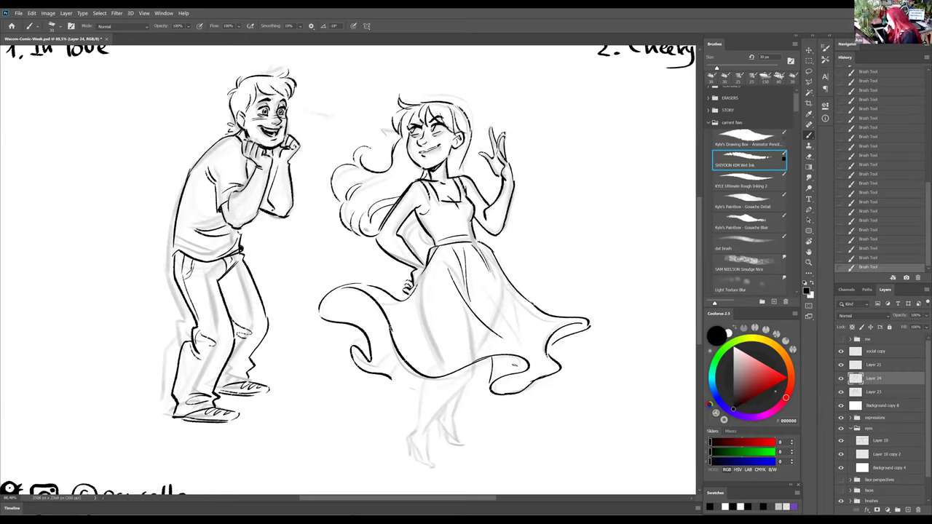
mouse_move(389, 378)
left_mouse_down()
mouse_move(399, 393)
mouse_move(419, 394)
left_mouse_up()
left_click_drag(352, 346, 367, 339)
Step: Ink the cheeky figure's two crossed legs and high-heeled shoes below the skirt hem
mouse_move(477, 363)
left_mouse_down()
mouse_move(423, 442)
mouse_move(427, 462)
left_mouse_up()
mouse_move(429, 377)
left_mouse_down()
mouse_move(405, 446)
mouse_move(435, 466)
mouse_move(422, 458)
left_mouse_up()
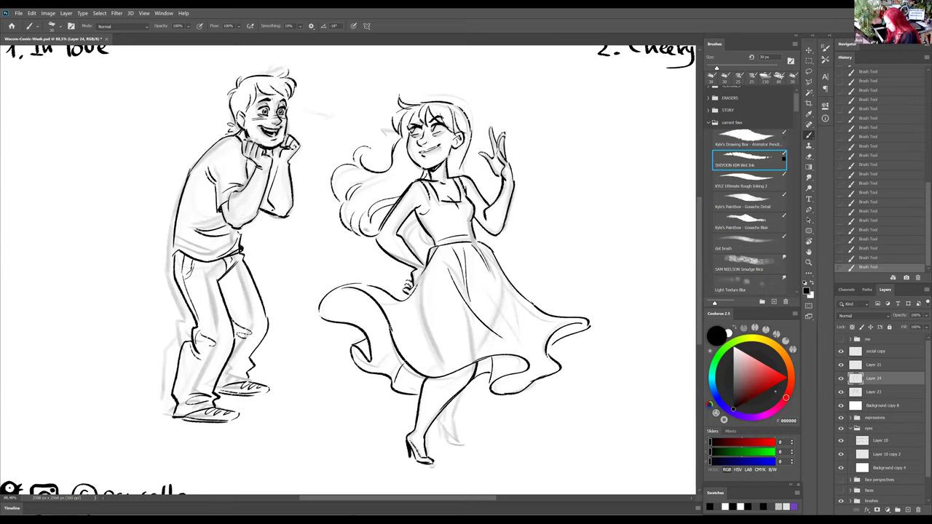
mouse_move(462, 392)
left_mouse_down()
mouse_move(452, 438)
mouse_move(436, 421)
mouse_move(445, 440)
left_mouse_up()
mouse_move(445, 439)
left_mouse_down()
mouse_move(467, 444)
mouse_move(442, 437)
left_mouse_up()
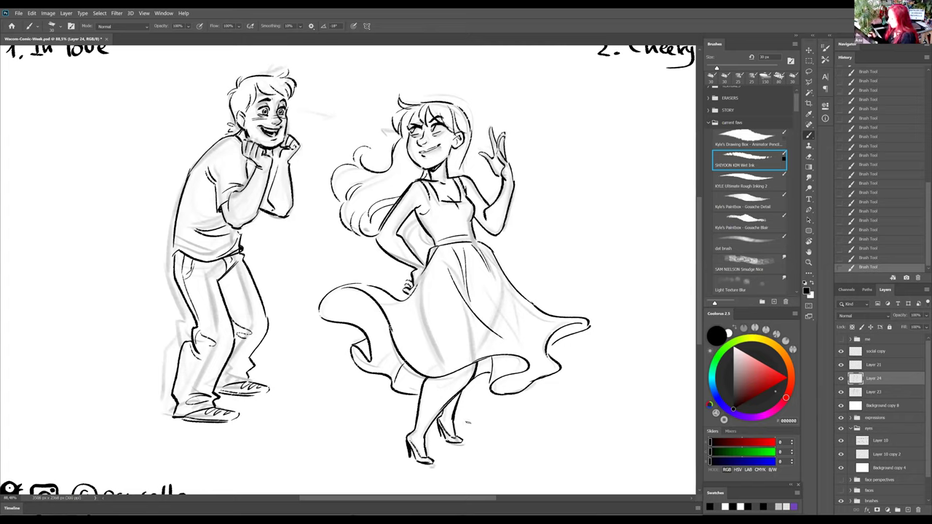
Step: Group Layer 21, Layer 24, Layer 23 and Background copy 8, and hide the new group
key("ctrl+0")
left_click(887, 405)
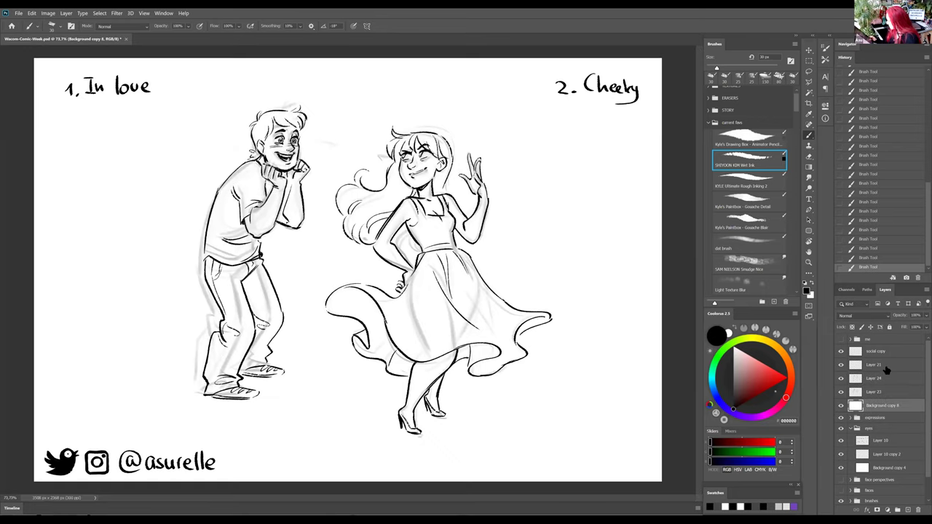
left_click(890, 368, "shift")
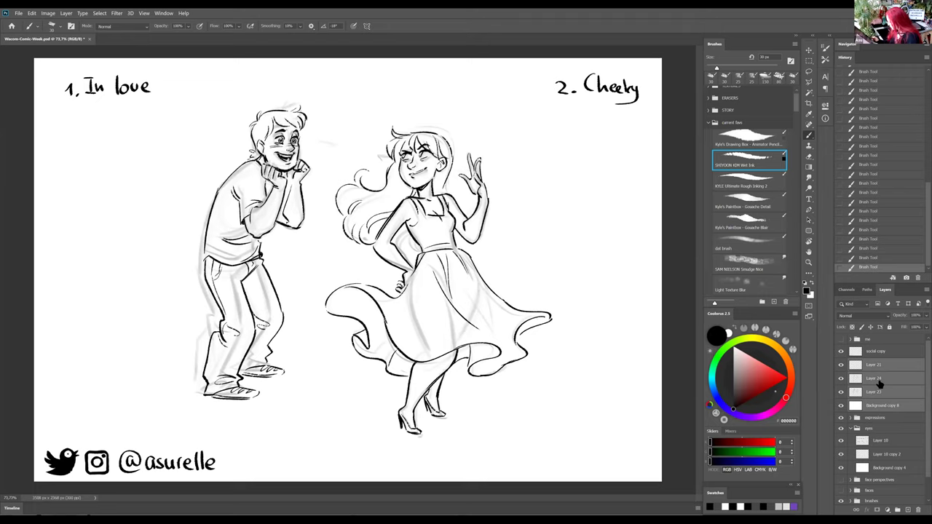
key("ctrl+g")
left_click(842, 362)
Step: Hide the brushes, expressions and eyes groups so the inspirations board shows
left_click(841, 457)
left_click(842, 373)
left_click(842, 384)
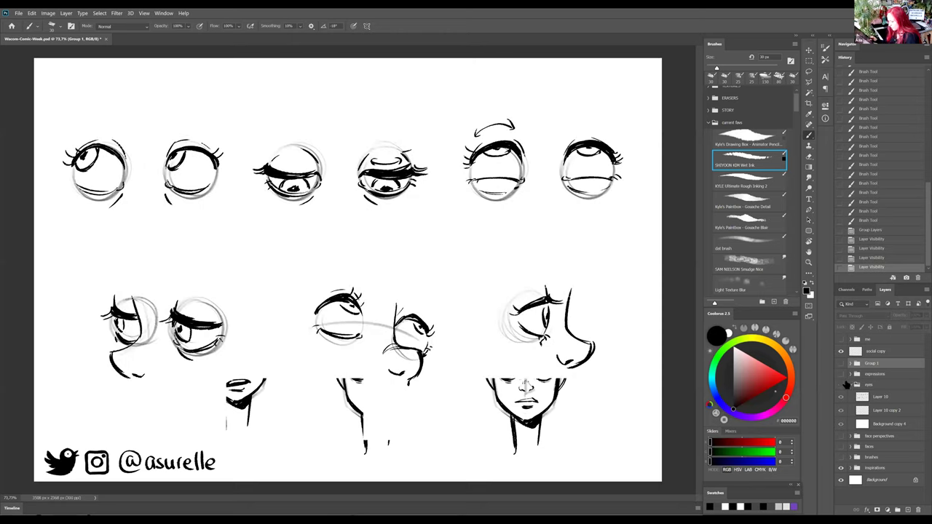
left_click(842, 385)
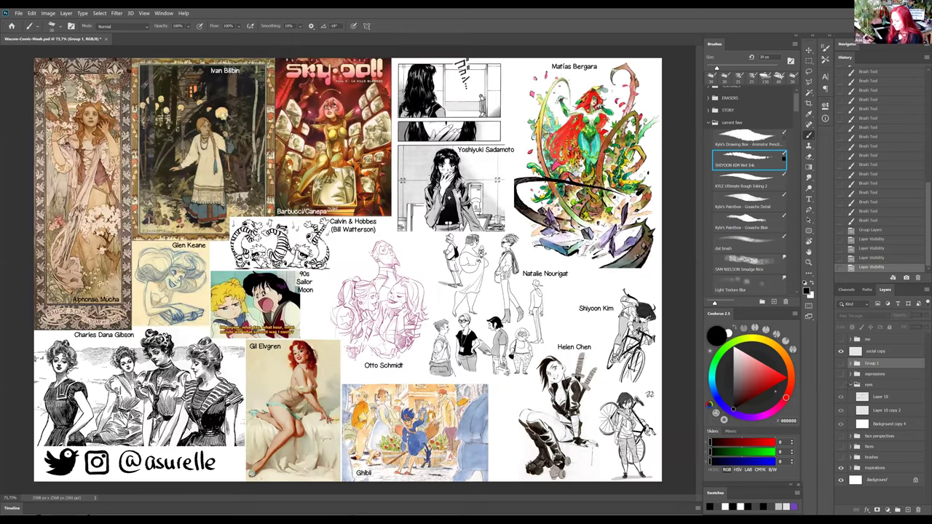
Step: Examine the Glen Keane, 90s Sailor Moon, Otto Schmidt and Natalie Nourigat references on the inspirations board up close
left_click_drag(199, 313, 338, 349)
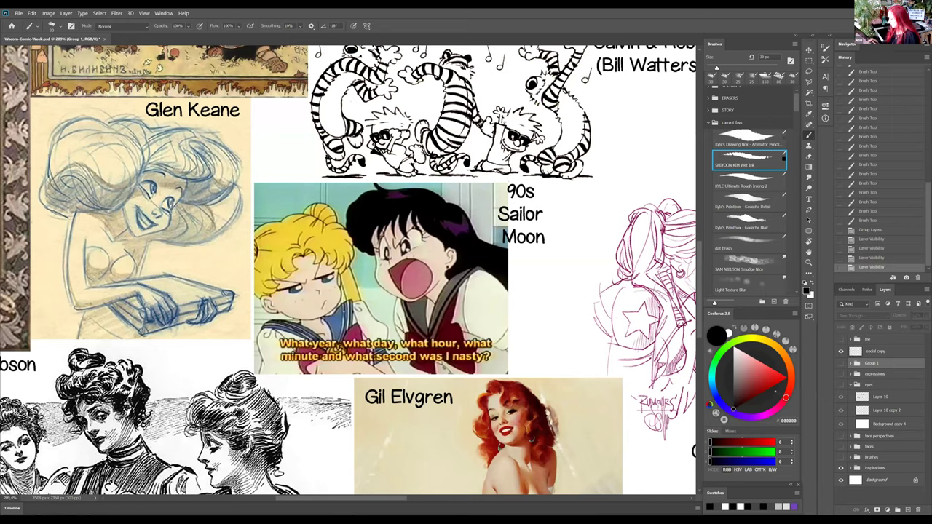
left_click_drag(466, 241, 311, 292)
left_click_drag(466, 291, 316, 171)
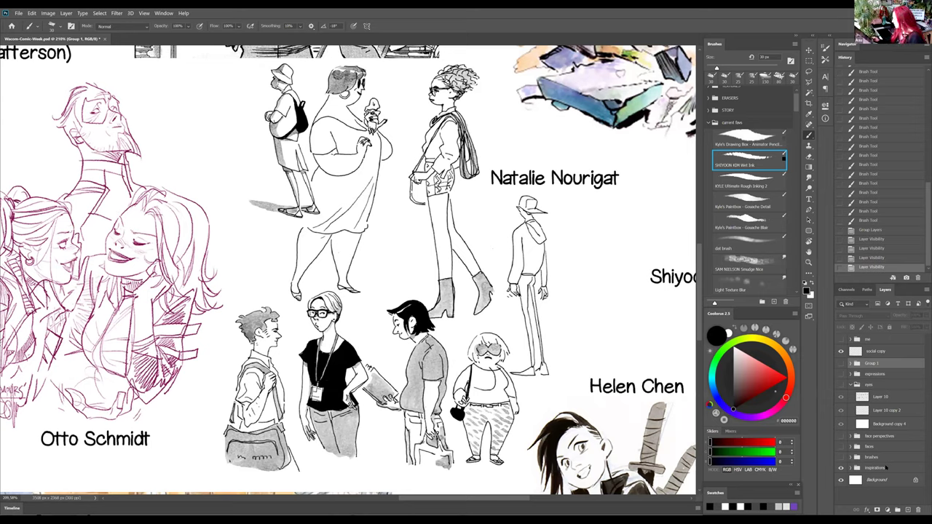
Step: Duplicate the Background layer to just below the social copy layer as a blank page, and add a new layer above it
left_click_drag(893, 481, 884, 364)
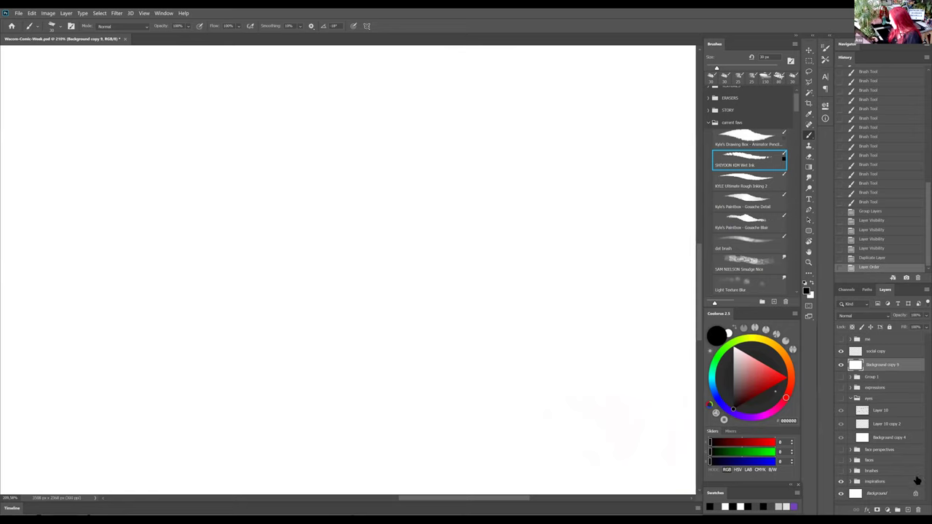
left_click(908, 509)
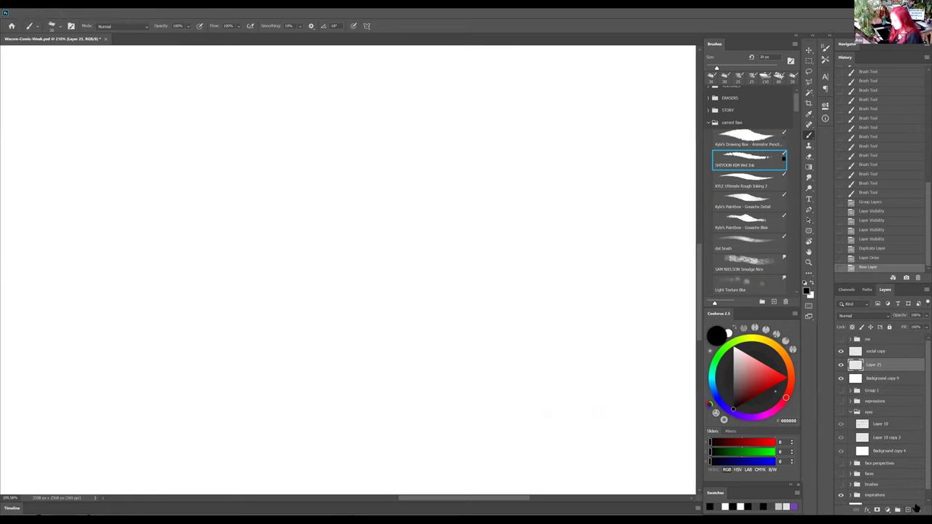
key("ctrl+minus")
key("ctrl+0")
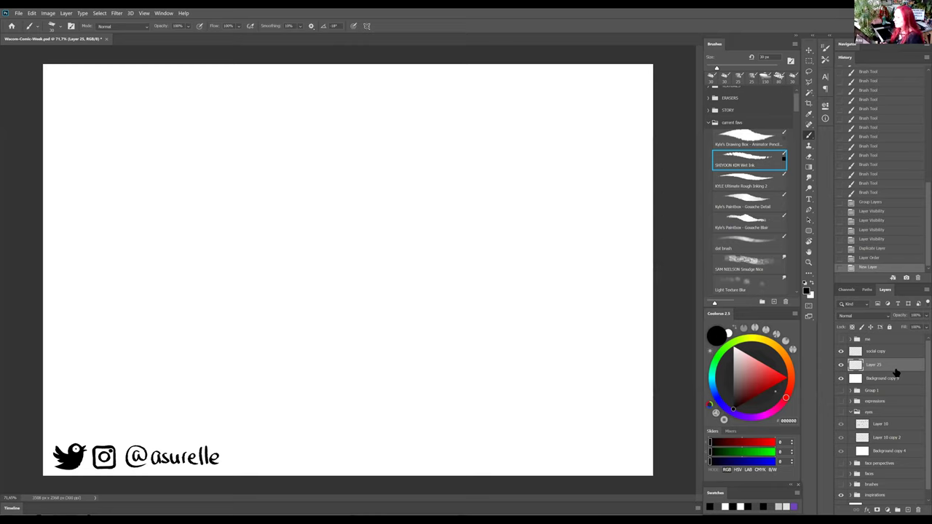
left_click(842, 365)
left_click(842, 365)
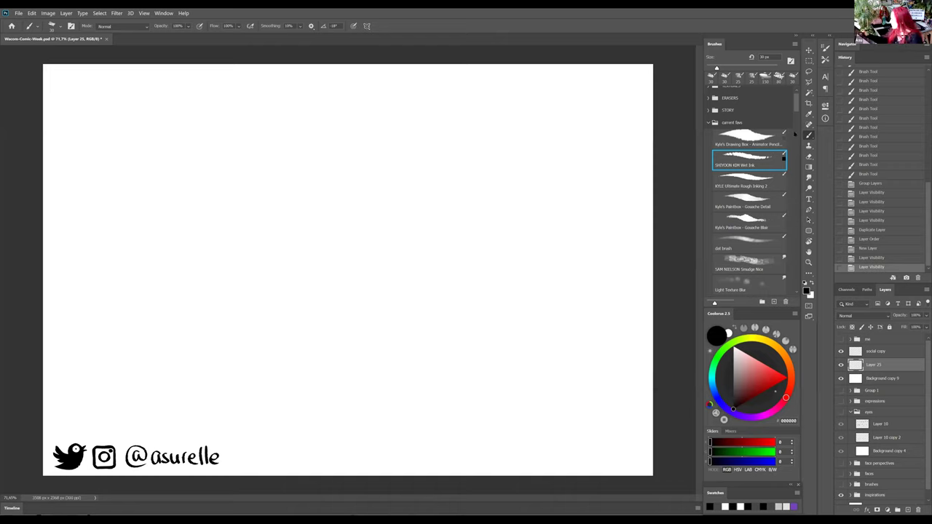
Step: Sketch a small three-quarter head at the page's upper left with Kyle's Animator Pencil brush, with centre line, brow line, wedge nose and mouth
left_click(751, 138)
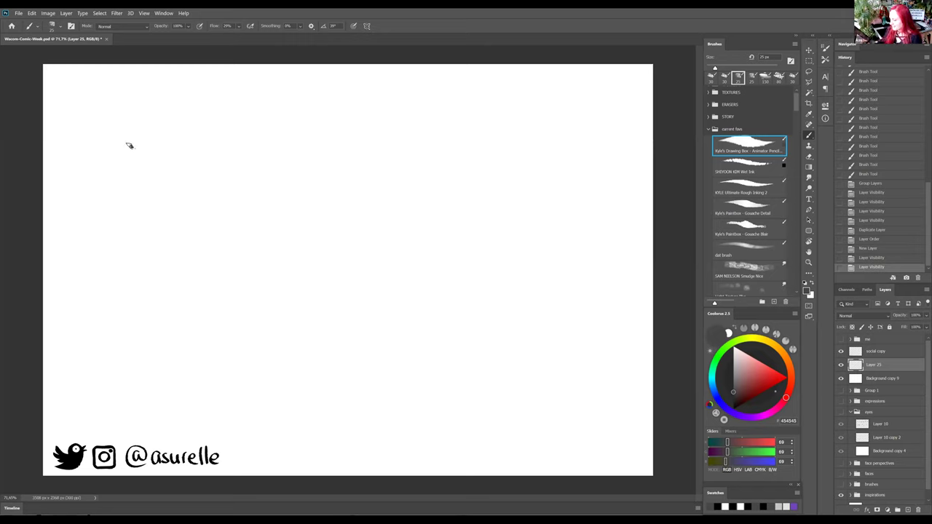
mouse_move(124, 147)
left_mouse_down()
mouse_move(161, 149)
mouse_move(150, 137)
mouse_move(179, 202)
mouse_move(118, 201)
left_mouse_up()
mouse_move(109, 169)
left_mouse_down()
mouse_move(117, 211)
mouse_move(158, 234)
left_mouse_up()
left_click_drag(128, 229, 156, 234)
mouse_move(158, 142)
left_mouse_down()
mouse_move(182, 212)
mouse_move(159, 234)
left_mouse_up()
mouse_move(121, 146)
left_mouse_down()
mouse_move(139, 136)
mouse_move(157, 232)
left_mouse_up()
left_click_drag(149, 166, 158, 227)
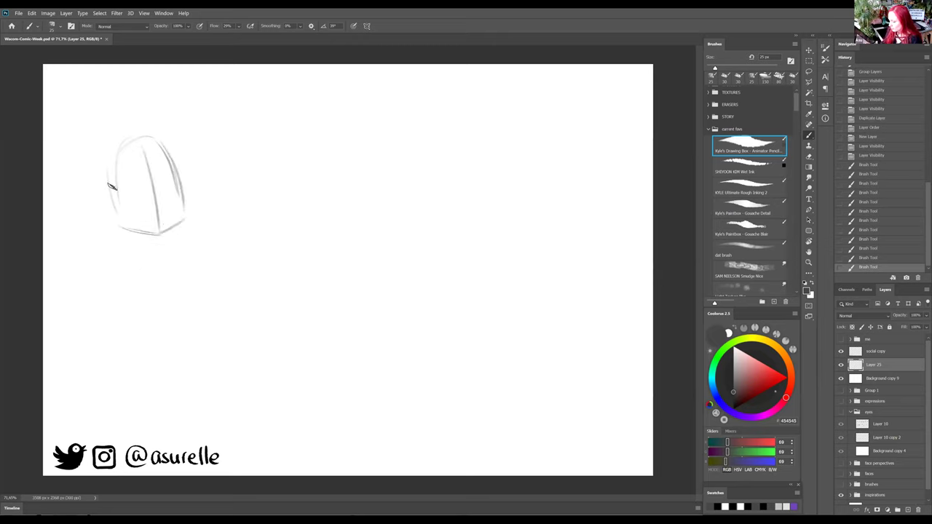
mouse_move(134, 164)
left_mouse_down()
mouse_move(186, 194)
mouse_move(148, 177)
mouse_move(150, 189)
mouse_move(148, 166)
mouse_move(148, 189)
mouse_move(146, 163)
mouse_move(165, 182)
mouse_move(165, 179)
left_mouse_up()
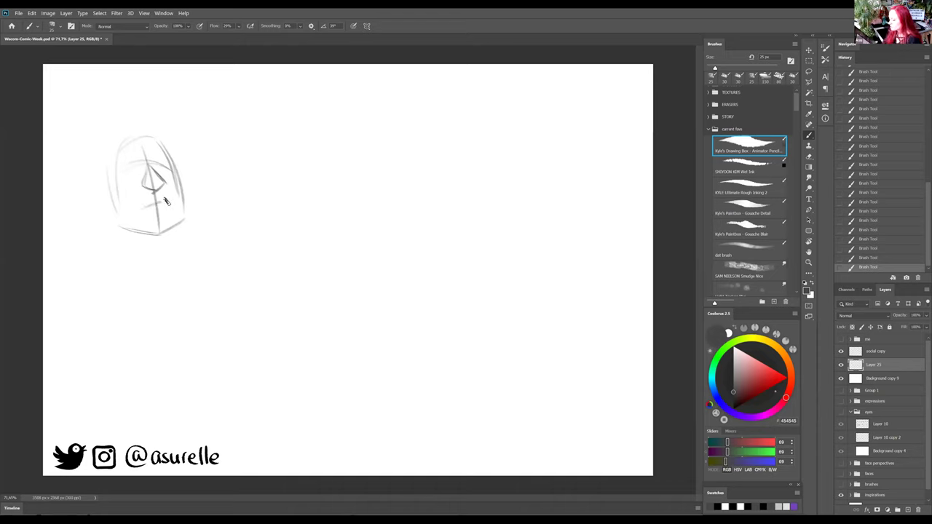
left_click_drag(167, 201, 149, 206)
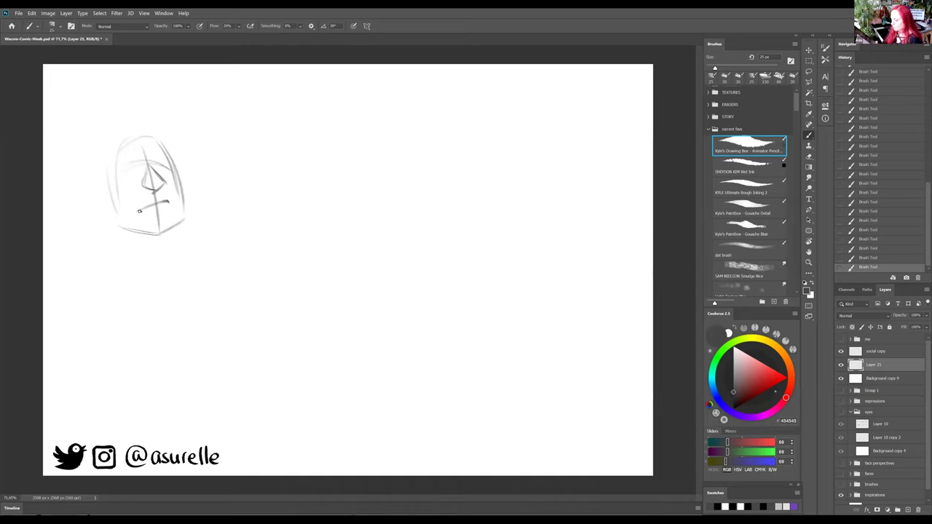
Step: Add a new layer and ink the head's nose and frowning mouth with the SHIYOON KIM Wet Ink brush
left_click(908, 510)
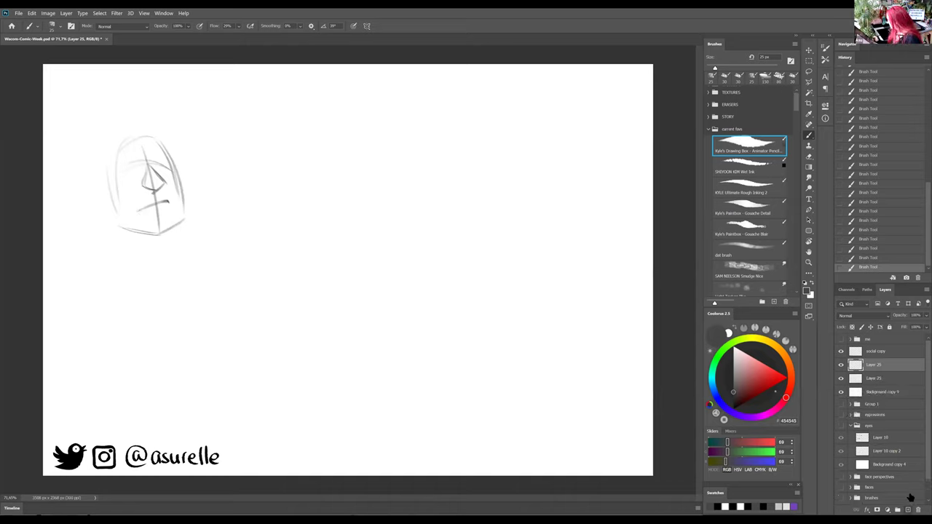
left_click(777, 167)
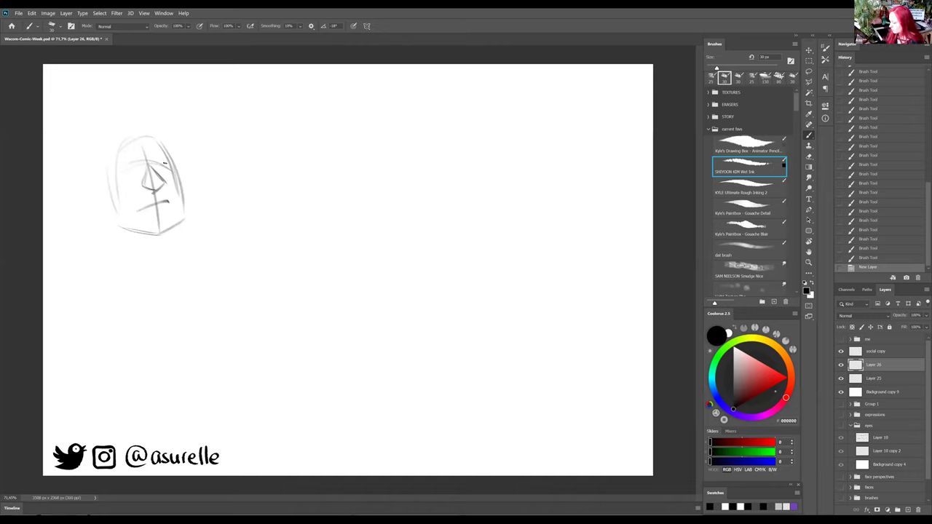
left_click_drag(152, 160, 165, 179)
mouse_move(152, 161)
left_mouse_down()
mouse_move(166, 180)
mouse_move(142, 185)
mouse_move(162, 187)
left_mouse_up()
left_click_drag(155, 182, 162, 191)
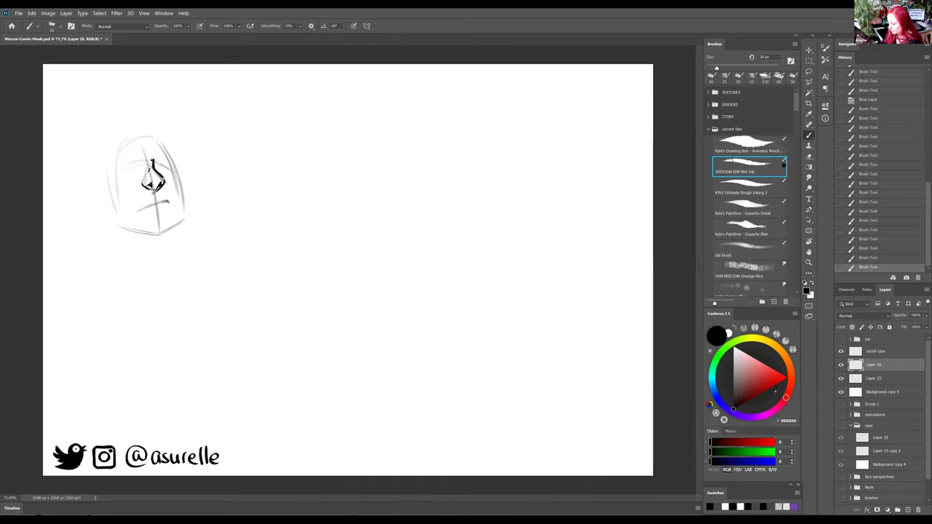
left_click_drag(149, 165, 154, 174)
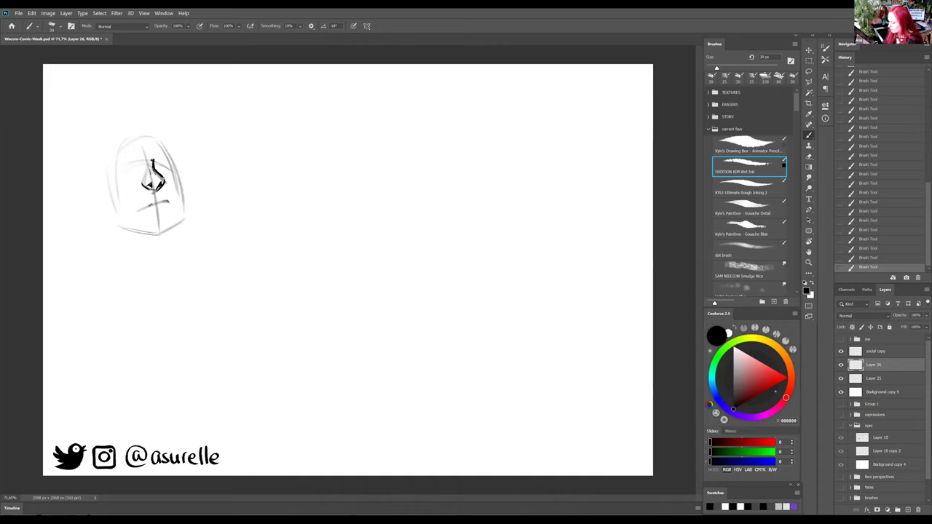
left_click_drag(151, 204, 171, 204)
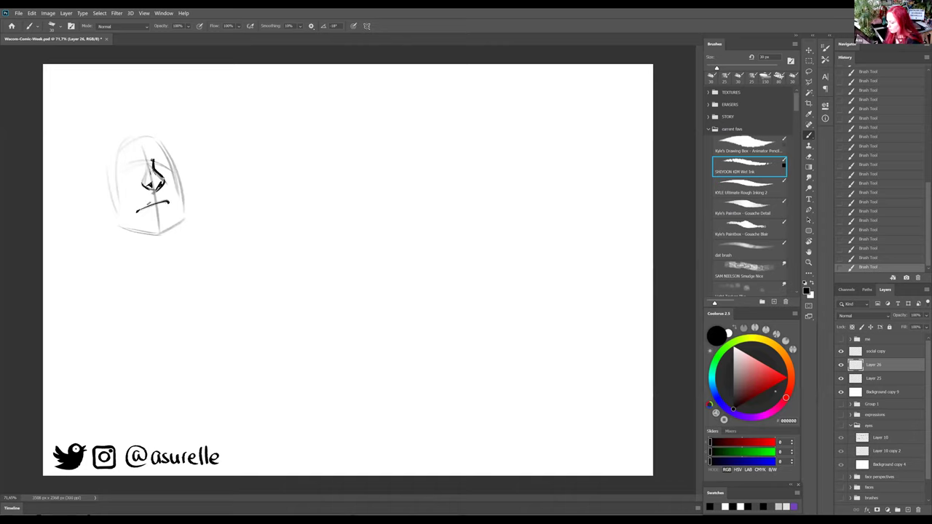
mouse_move(139, 209)
left_mouse_down()
mouse_move(169, 194)
mouse_move(164, 212)
left_mouse_up()
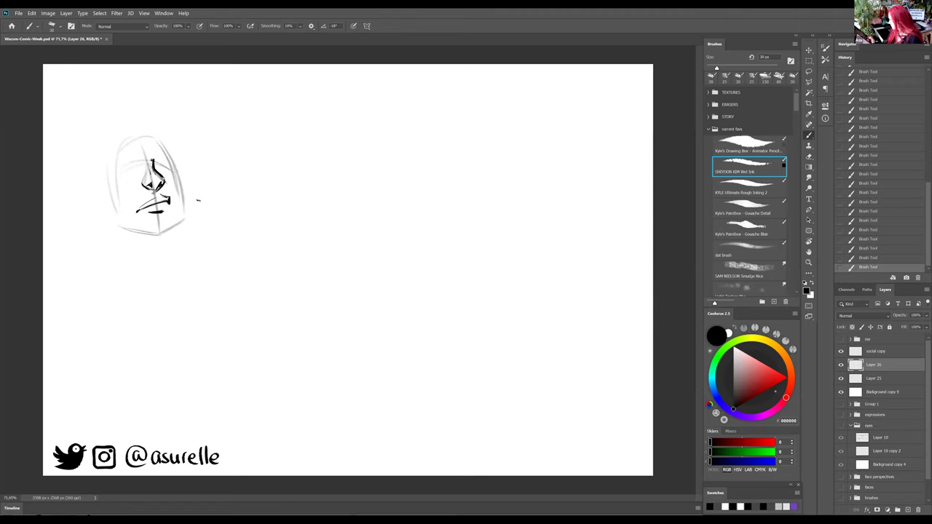
Step: Pencil a mouth line on Layer 25 beside the head, and ink full smiling lips over it on Layer 26
left_click(874, 378)
left_click(743, 145)
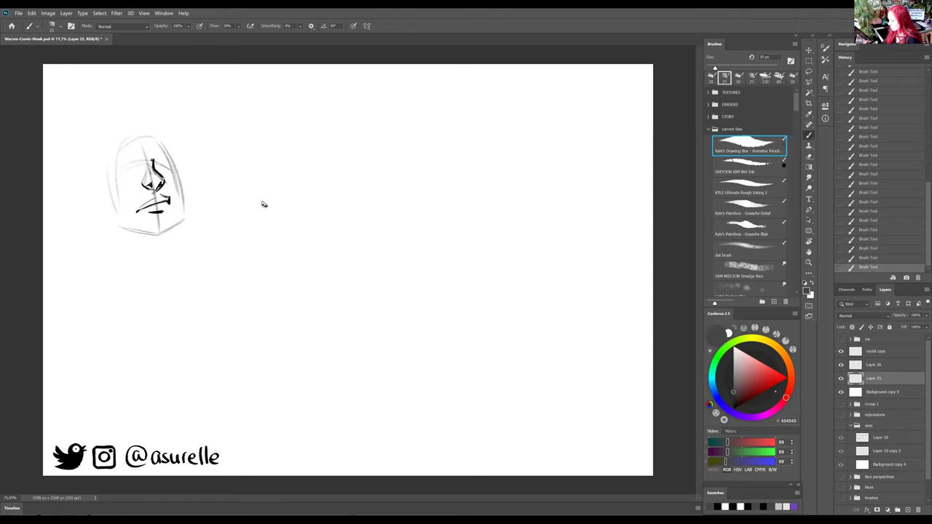
mouse_move(258, 202)
left_mouse_down()
mouse_move(283, 204)
mouse_move(319, 185)
mouse_move(249, 201)
left_mouse_up()
left_click(867, 367)
left_click(751, 172)
mouse_move(246, 198)
left_mouse_down()
mouse_move(291, 202)
mouse_move(322, 182)
left_mouse_up()
left_click_drag(257, 197, 318, 183)
mouse_move(260, 212)
left_mouse_down()
mouse_move(286, 223)
mouse_move(317, 195)
mouse_move(278, 220)
left_mouse_up()
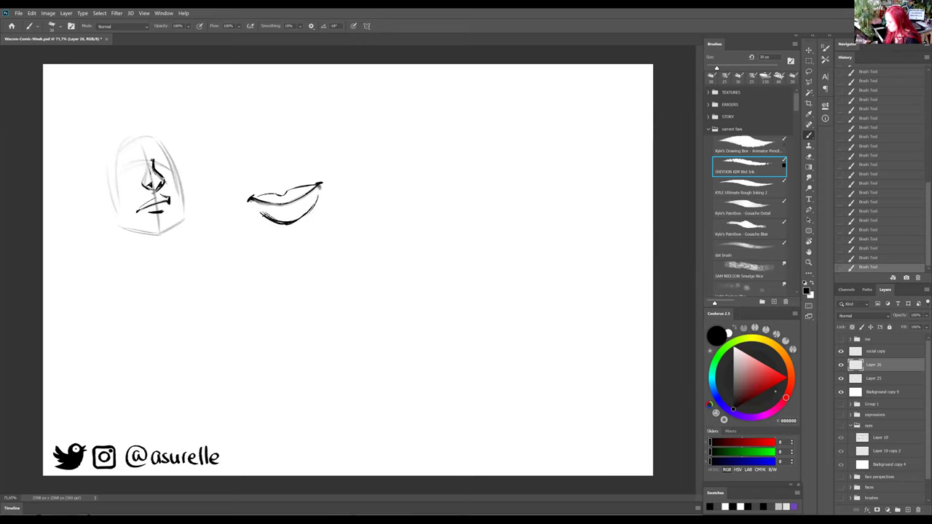
left_click_drag(257, 204, 274, 218)
Step: Sketch a small, rounded nose in profile below the head on Layer 25 with the Animator Pencil brush
left_click(886, 377)
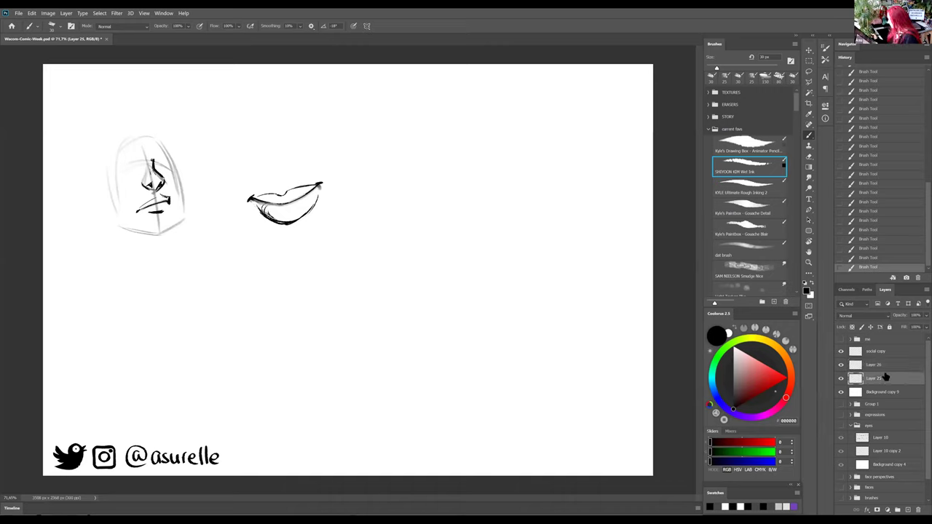
left_click(765, 143)
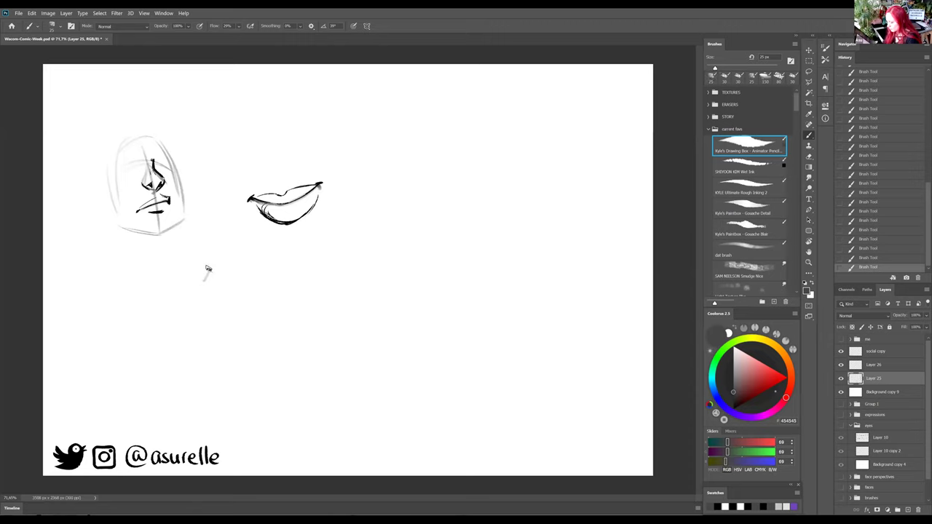
left_click_drag(209, 270, 188, 295)
left_click_drag(187, 297, 207, 316)
mouse_move(211, 272)
left_mouse_down()
mouse_move(185, 299)
mouse_move(217, 314)
left_mouse_up()
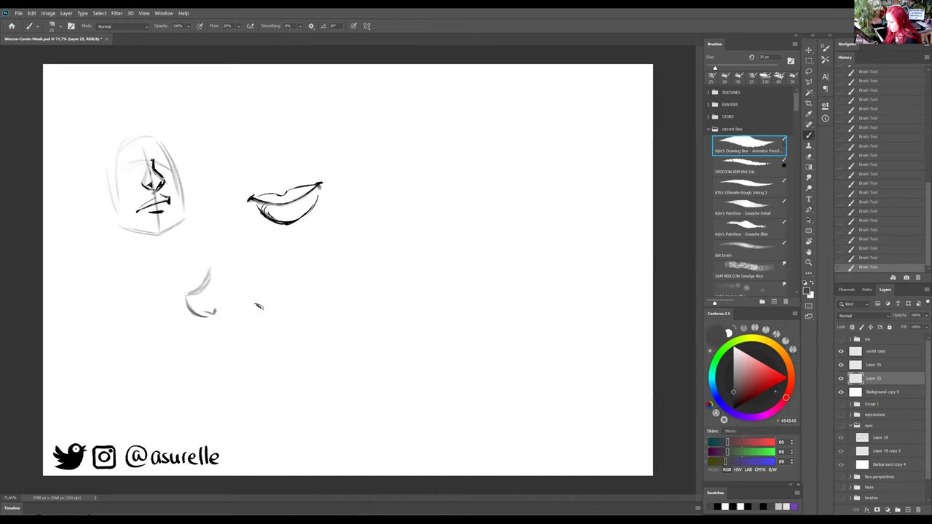
Step: Sketch a long, straight nose in profile below the lips, including the brow and upper lip lines
mouse_move(284, 259)
left_mouse_down()
mouse_move(254, 316)
mouse_move(260, 324)
mouse_move(255, 316)
mouse_move(298, 318)
mouse_move(269, 282)
left_mouse_up()
left_click_drag(282, 321, 298, 314)
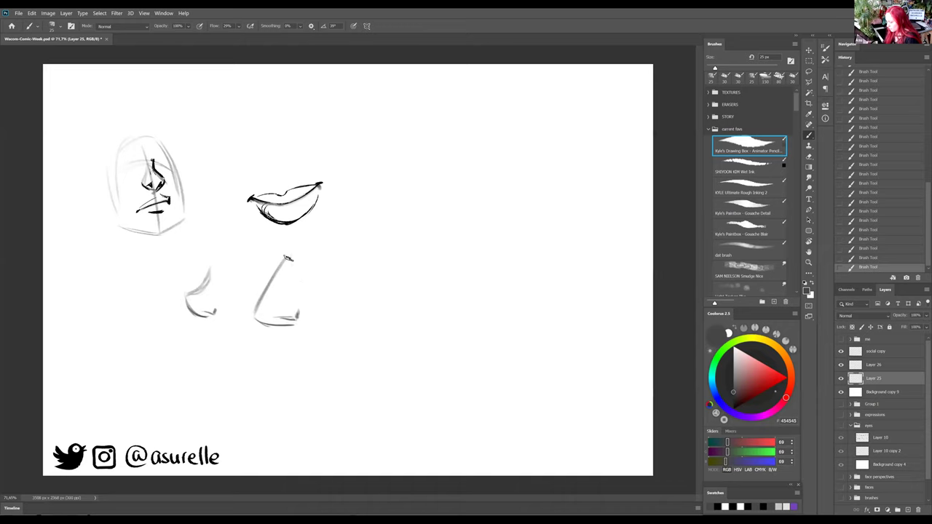
left_click_drag(287, 245, 289, 262)
left_click_drag(293, 326, 287, 353)
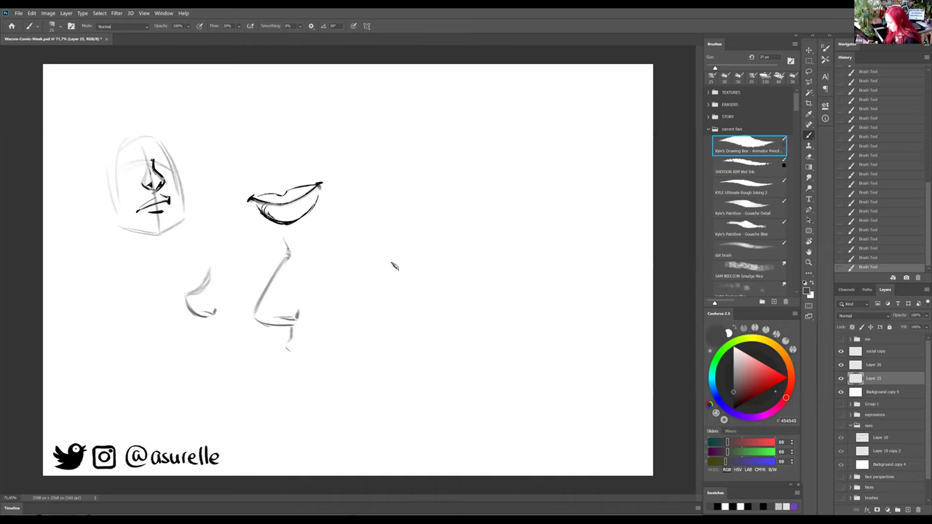
Step: Sketch an upturned nose in profile with a concave bridge and upper lip line beside the straight nose
mouse_move(403, 265)
left_mouse_down()
mouse_move(353, 282)
mouse_move(386, 315)
left_mouse_up()
left_click_drag(353, 283, 408, 264)
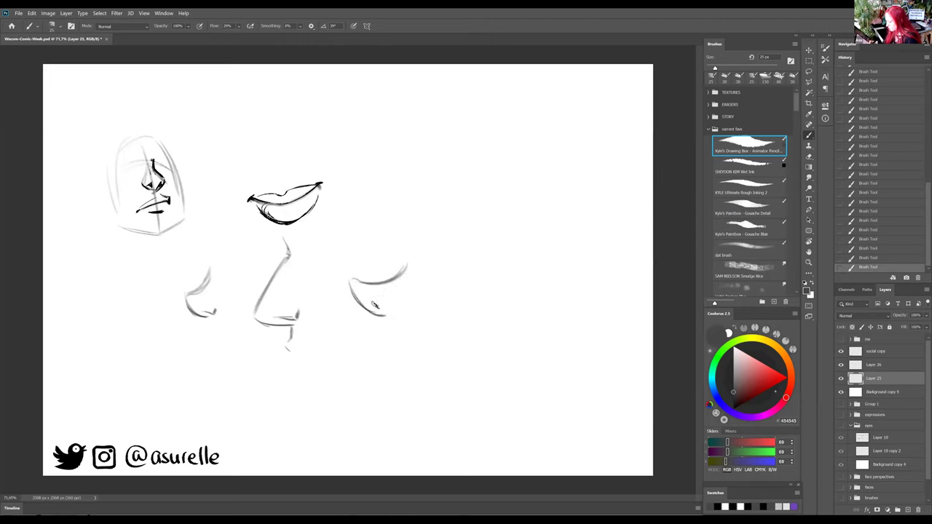
left_click_drag(373, 305, 404, 308)
left_click_drag(389, 319, 392, 341)
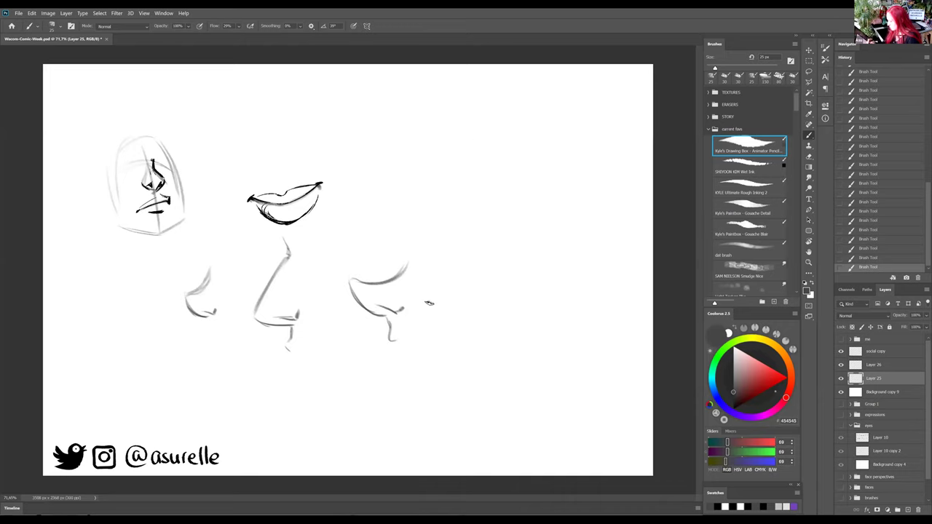
Step: Sketch an egg-shaped head at the page's lower right with round eyes, an oval nose and a centre line
mouse_move(469, 343)
left_mouse_down()
mouse_move(530, 308)
mouse_move(550, 357)
left_mouse_up()
left_click_drag(495, 257, 550, 342)
mouse_move(474, 337)
left_mouse_down()
mouse_move(490, 379)
mouse_move(538, 380)
left_mouse_up()
mouse_move(510, 328)
left_mouse_down()
mouse_move(515, 337)
mouse_move(512, 322)
left_mouse_up()
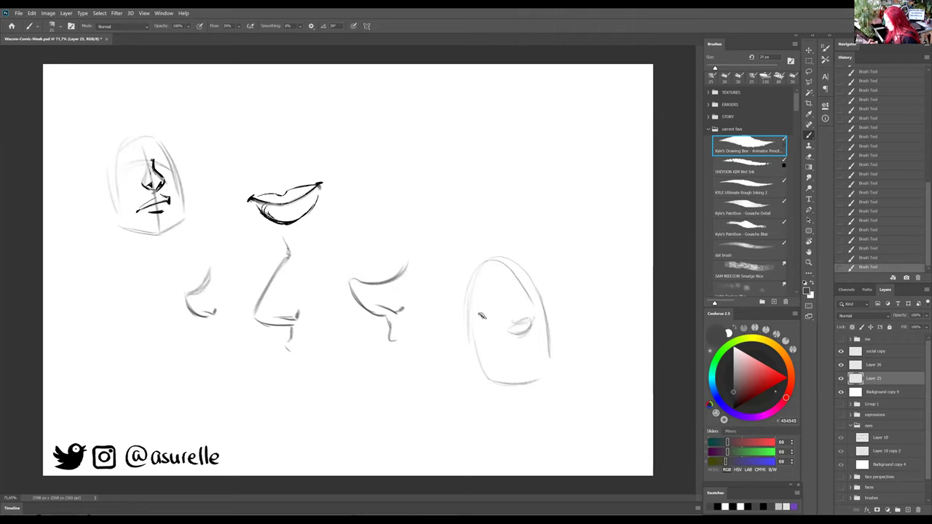
mouse_move(500, 304)
left_mouse_down()
mouse_move(482, 318)
mouse_move(500, 310)
left_mouse_up()
left_click_drag(526, 301, 533, 317)
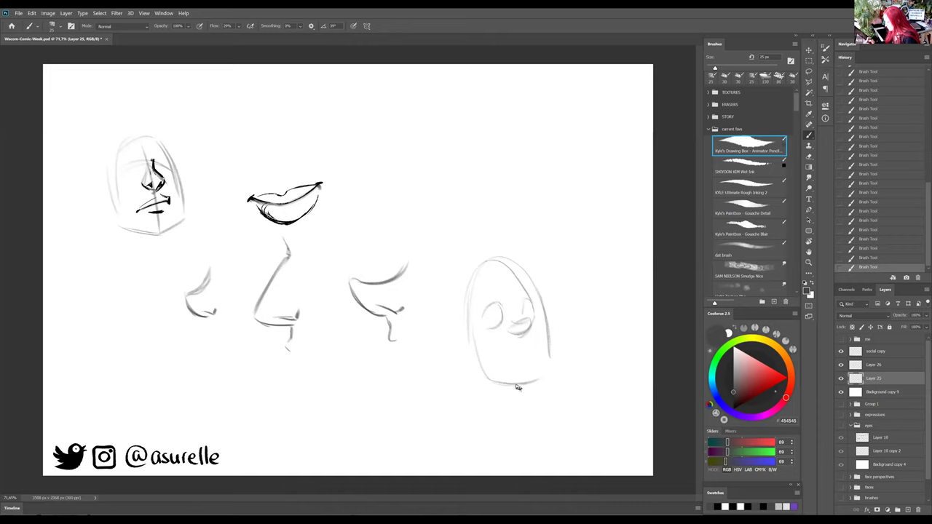
Step: Ink the lower head's nose, lashed eyes, brows, toothy grin and jawline on Layer 26 with the Wet Ink brush
left_click(879, 367)
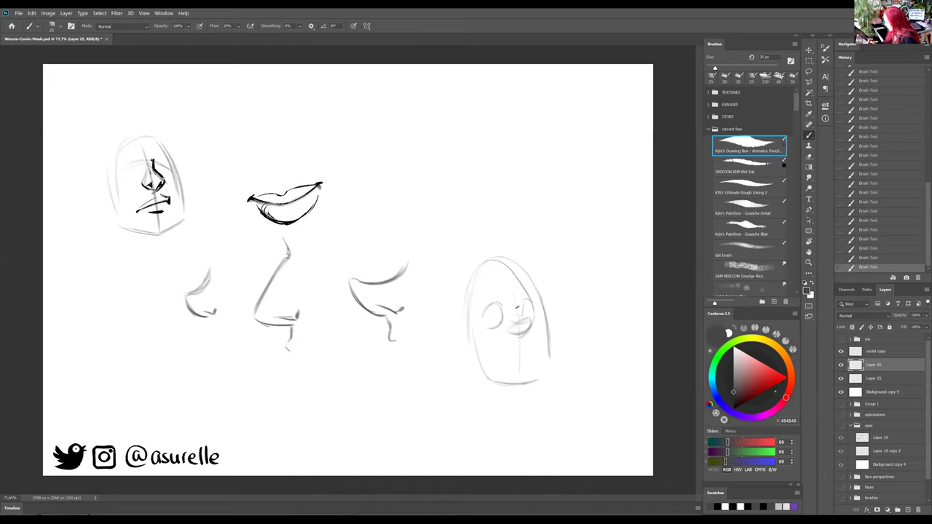
key("period")
mouse_move(515, 302)
left_mouse_down()
mouse_move(532, 333)
mouse_move(511, 335)
left_mouse_up()
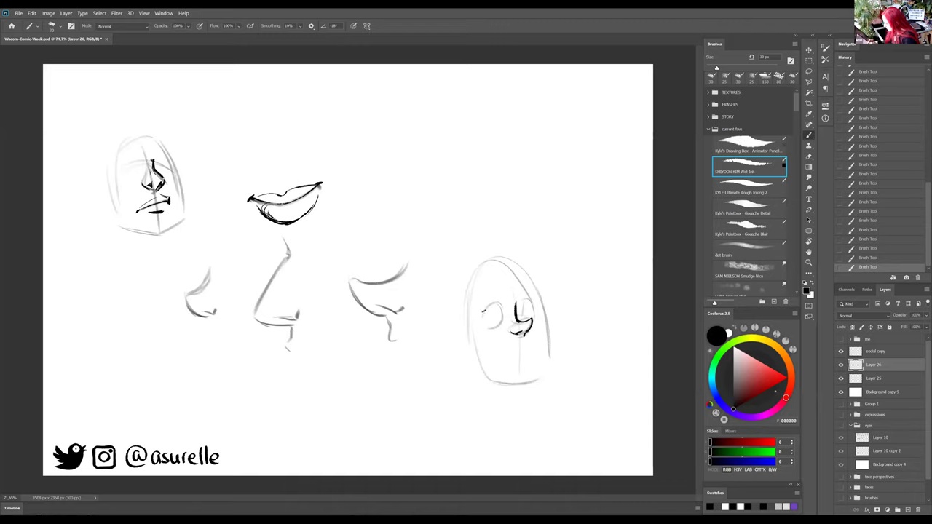
mouse_move(474, 301)
left_mouse_down()
mouse_move(504, 307)
mouse_move(537, 292)
left_mouse_up()
mouse_move(481, 305)
left_mouse_down()
mouse_move(503, 314)
mouse_move(494, 320)
mouse_move(504, 328)
mouse_move(487, 307)
mouse_move(496, 303)
mouse_move(485, 306)
mouse_move(543, 305)
mouse_move(524, 318)
mouse_move(517, 309)
left_mouse_up()
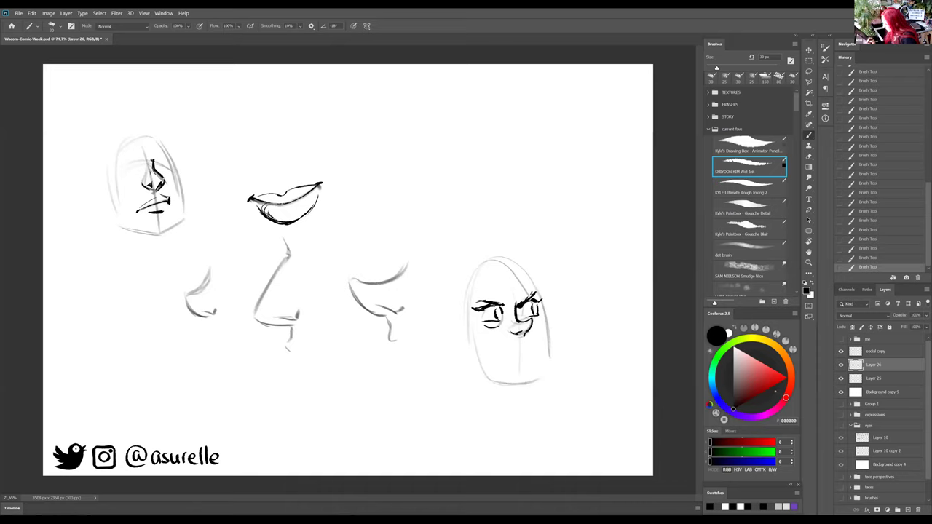
mouse_move(492, 341)
left_mouse_down()
mouse_move(527, 351)
mouse_move(542, 335)
mouse_move(522, 348)
mouse_move(539, 340)
mouse_move(523, 360)
mouse_move(531, 361)
left_mouse_up()
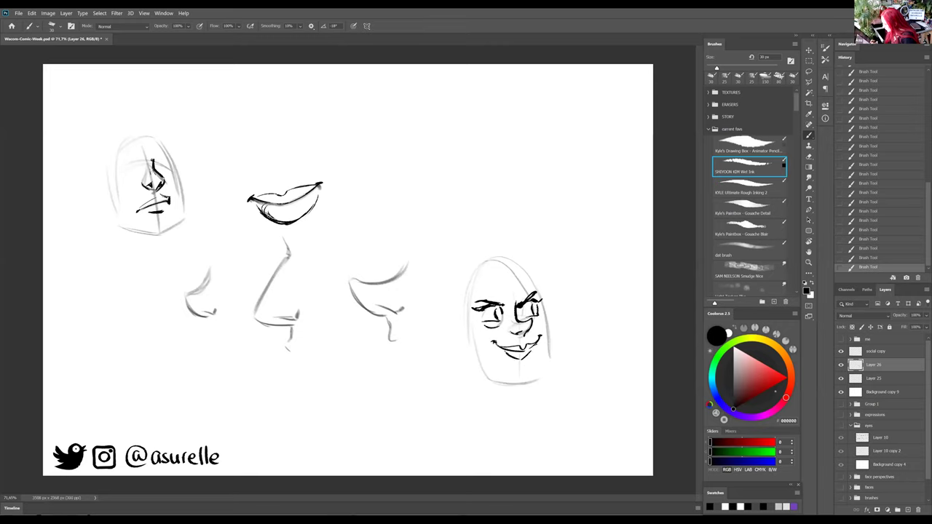
mouse_move(479, 323)
left_mouse_down()
mouse_move(506, 322)
mouse_move(483, 374)
mouse_move(539, 380)
left_mouse_up()
mouse_move(547, 318)
left_mouse_down()
mouse_move(544, 363)
mouse_move(552, 355)
mouse_move(526, 380)
left_mouse_up()
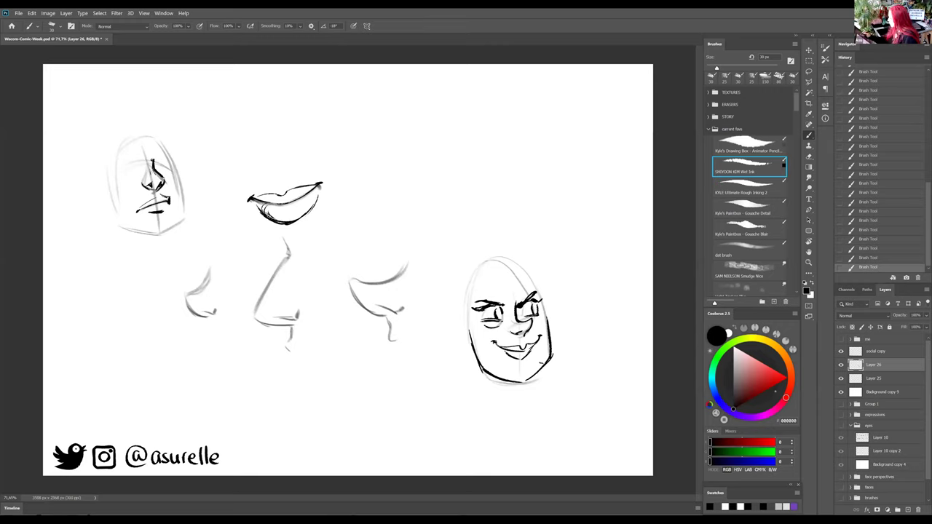
Step: Sketch an oval head above the inked one on Layer 25, with a wide oval nose and face guidelines
left_click(725, 77)
key("alt+[")
mouse_move(428, 151)
left_mouse_down()
mouse_move(489, 135)
mouse_move(494, 185)
mouse_move(437, 128)
mouse_move(426, 210)
mouse_move(481, 227)
left_mouse_up()
left_click_drag(496, 152, 489, 219)
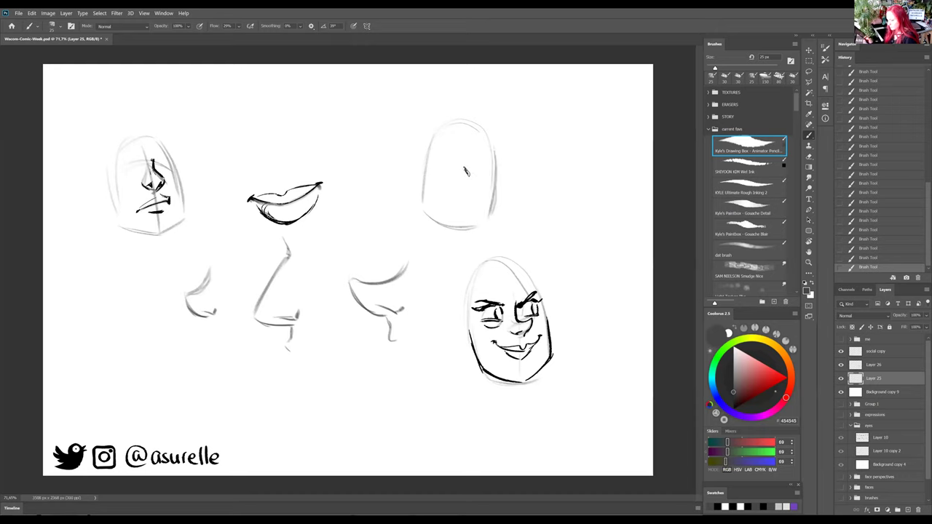
mouse_move(446, 187)
left_mouse_down()
mouse_move(467, 190)
mouse_move(451, 193)
mouse_move(466, 193)
mouse_move(456, 171)
mouse_move(441, 181)
mouse_move(453, 172)
mouse_move(463, 193)
mouse_move(442, 178)
left_mouse_up()
key("ctrl+z")
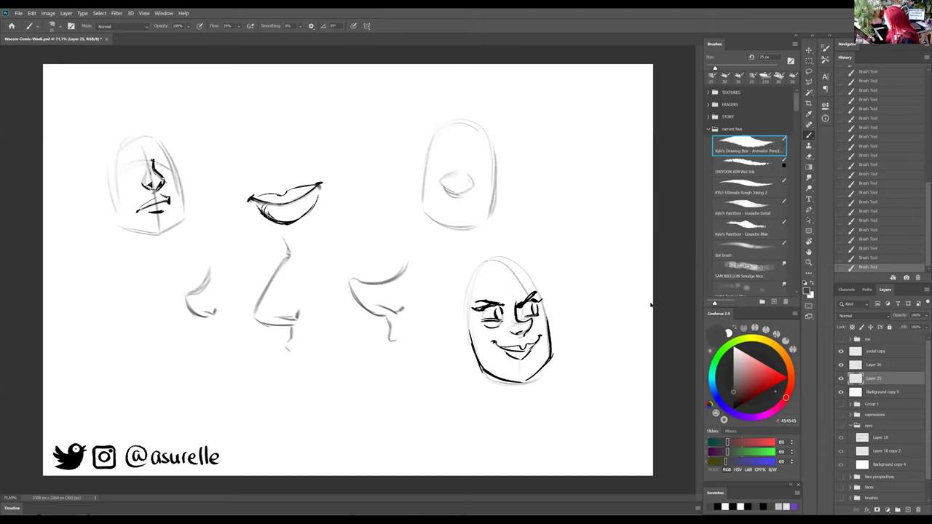
left_click_drag(460, 130, 457, 213)
mouse_move(435, 166)
left_mouse_down()
mouse_move(483, 168)
mouse_move(448, 166)
mouse_move(485, 175)
mouse_move(452, 167)
mouse_move(442, 181)
mouse_move(440, 188)
mouse_move(472, 191)
mouse_move(465, 175)
mouse_move(475, 202)
mouse_move(463, 210)
left_mouse_up()
Step: Ink the upper head's brows, eyes, bulbous nose, smile, jaw and ears on Layer 26 with the Wet Ink brush
key("alt+bracketright")
left_click(737, 161)
mouse_move(433, 161)
left_mouse_down()
mouse_move(488, 160)
mouse_move(483, 172)
mouse_move(488, 162)
left_mouse_up()
mouse_move(432, 149)
left_mouse_down()
mouse_move(488, 145)
mouse_move(447, 159)
mouse_move(488, 160)
left_mouse_up()
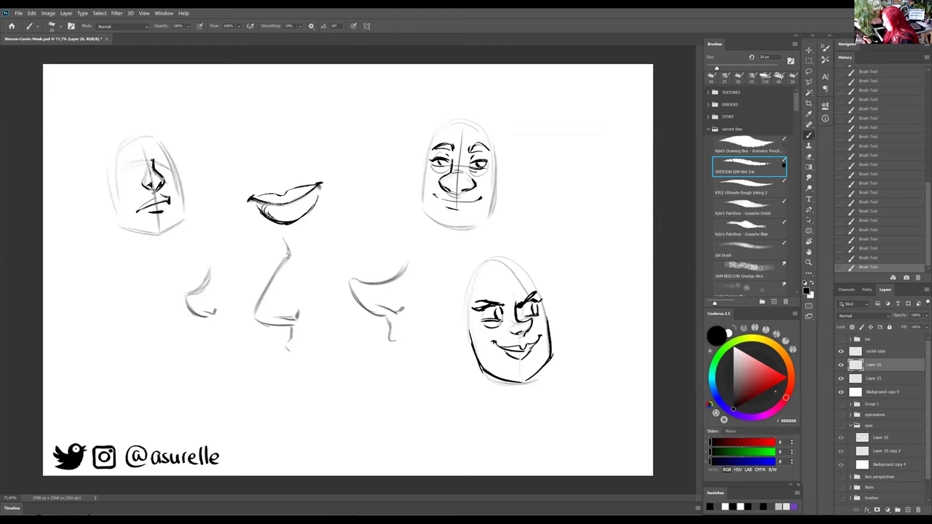
mouse_move(422, 158)
left_mouse_down()
mouse_move(423, 206)
mouse_move(459, 237)
mouse_move(435, 220)
mouse_move(462, 227)
left_mouse_up()
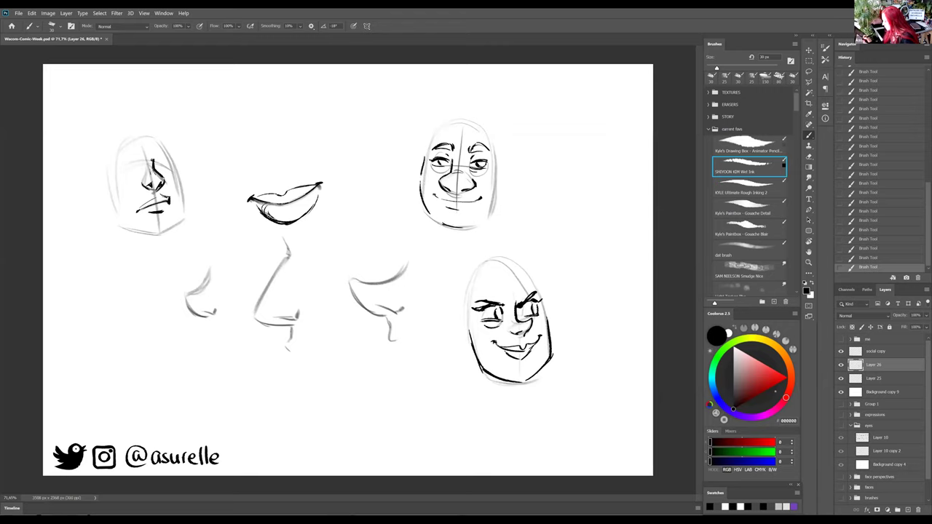
mouse_move(500, 171)
left_mouse_down()
mouse_move(466, 228)
mouse_move(506, 193)
left_mouse_up()
mouse_move(418, 160)
left_mouse_down()
mouse_move(416, 194)
mouse_move(463, 119)
mouse_move(430, 140)
left_mouse_up()
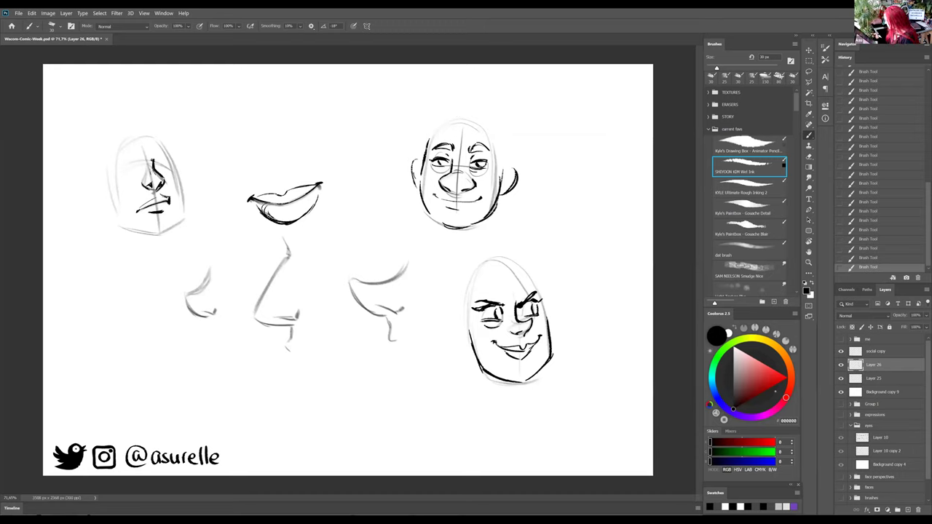
Step: Ink tousled short hair with a side-swept fringe and stray tufts on the upper head
left_click_drag(446, 115, 444, 137)
mouse_move(451, 113)
left_mouse_down()
mouse_move(466, 146)
mouse_move(517, 140)
mouse_move(518, 161)
left_mouse_up()
left_click_drag(509, 162, 503, 172)
left_click_drag(443, 125, 417, 156)
left_click_drag(448, 106, 429, 115)
left_click_drag(450, 84, 449, 104)
mouse_move(473, 94)
left_mouse_down()
mouse_move(507, 120)
mouse_move(520, 159)
mouse_move(513, 169)
left_mouse_up()
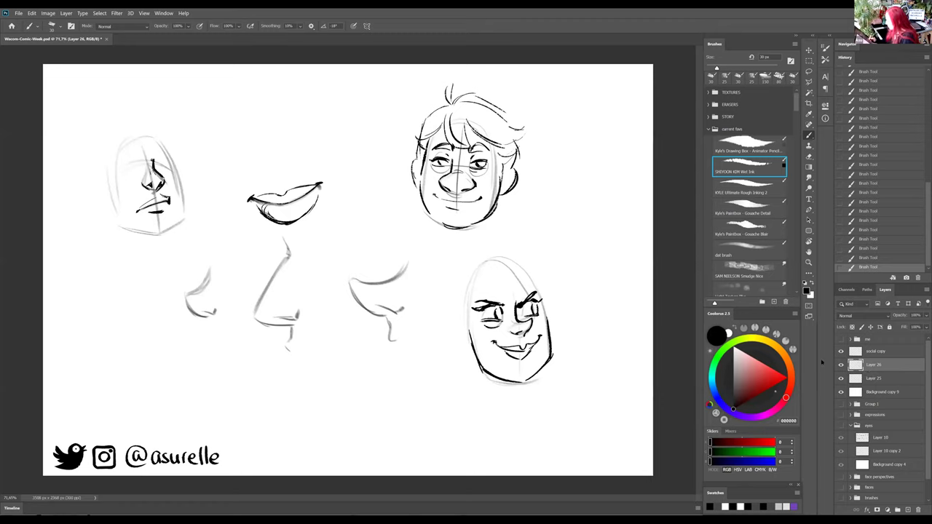
Step: Ink two small nose studies, one above the other, near the page's right edge
mouse_move(582, 179)
left_mouse_down()
mouse_move(597, 205)
mouse_move(576, 207)
mouse_move(598, 207)
mouse_move(587, 191)
left_mouse_up()
mouse_move(602, 240)
left_mouse_down()
mouse_move(609, 263)
mouse_move(592, 277)
left_mouse_up()
mouse_move(581, 268)
left_mouse_down()
mouse_move(606, 268)
mouse_move(598, 253)
left_mouse_up()
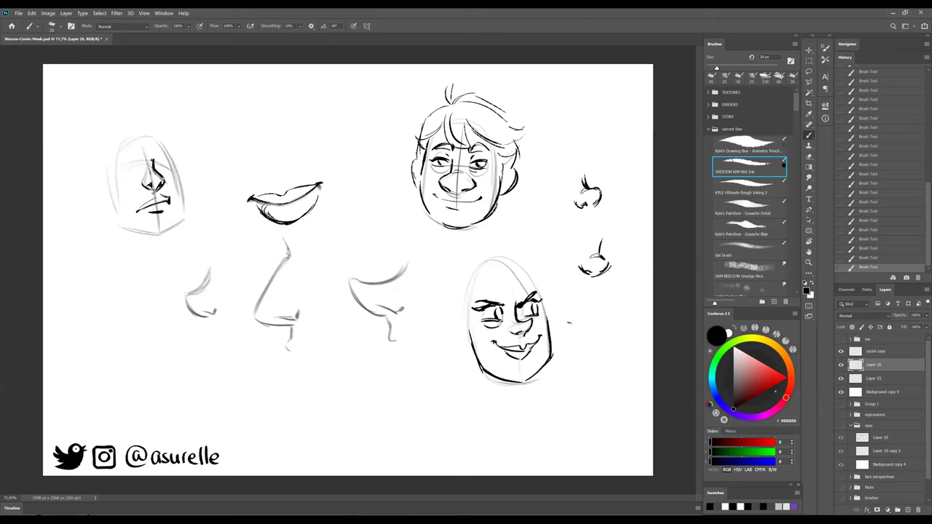
left_click_drag(597, 185, 593, 211)
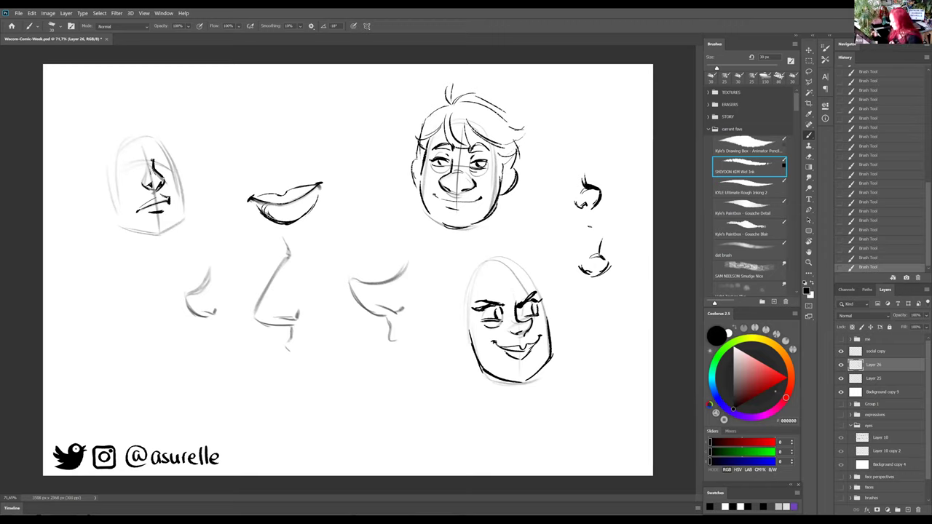
Step: Group Layer 26, Layer 25 and Background copy 9, then hide the new group and show Group 1
left_click(888, 355)
left_click(892, 366)
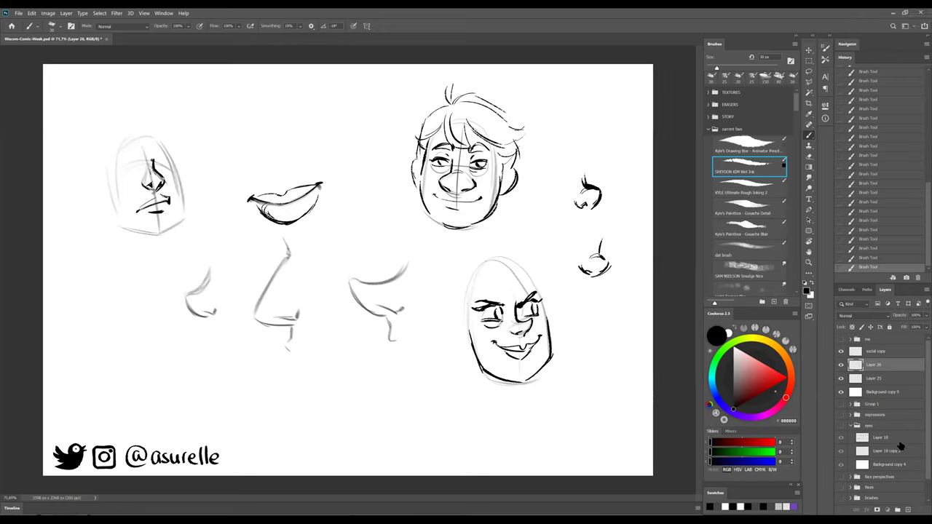
left_click(895, 393, "shift")
key("ctrl+g")
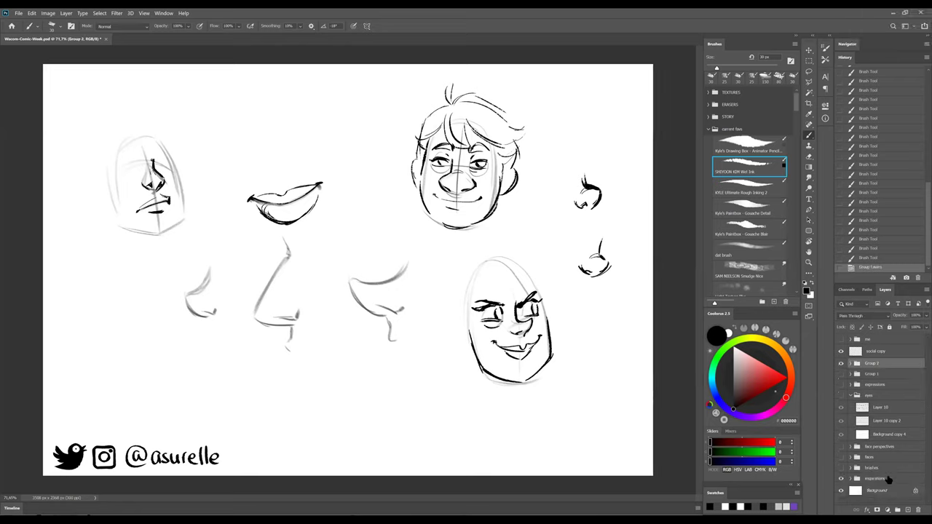
left_click(841, 363)
left_click(842, 374)
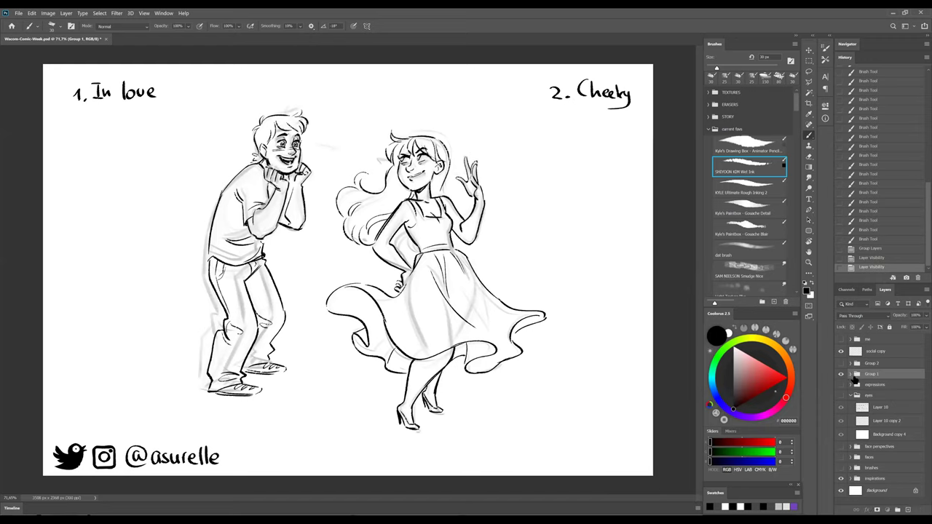
Step: Expand Group 1, hide its rough sketch Layer 23, and add a new layer directly above that sketch
left_click(851, 374)
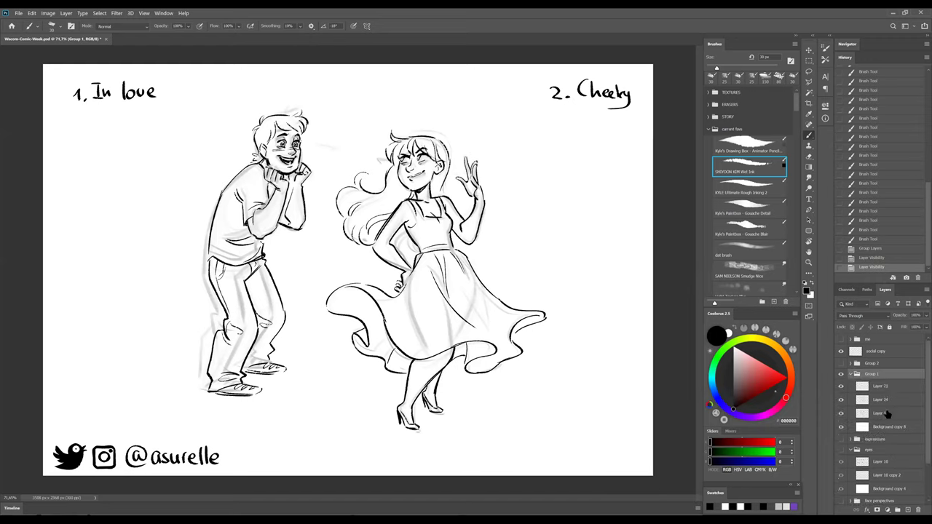
left_click(849, 417)
left_click(841, 413)
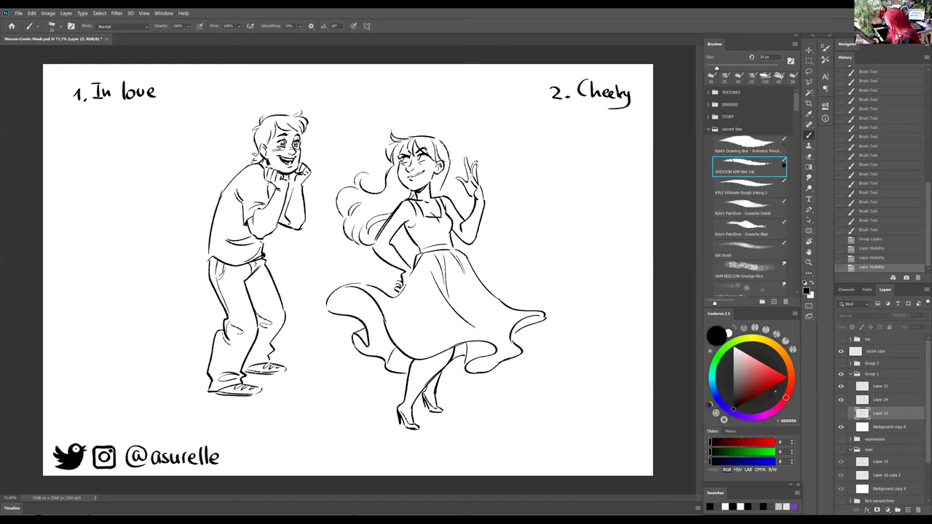
left_click(908, 510)
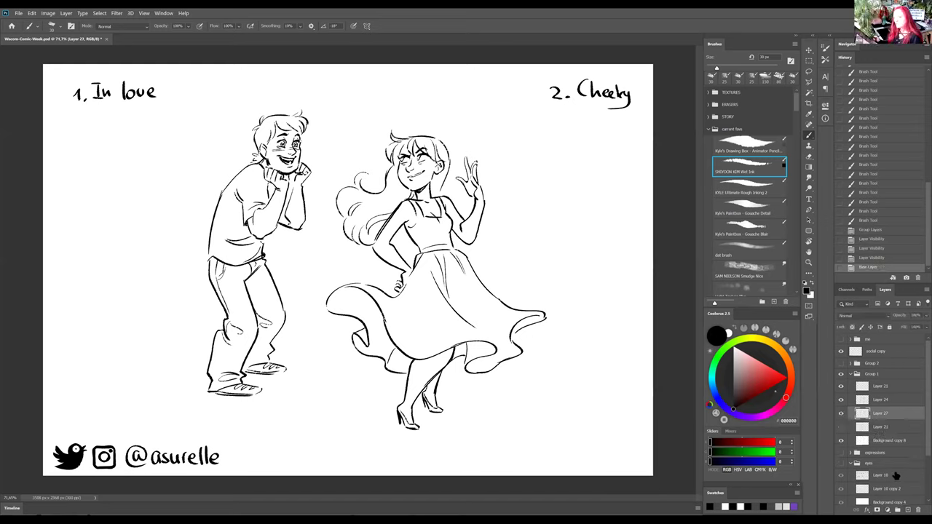
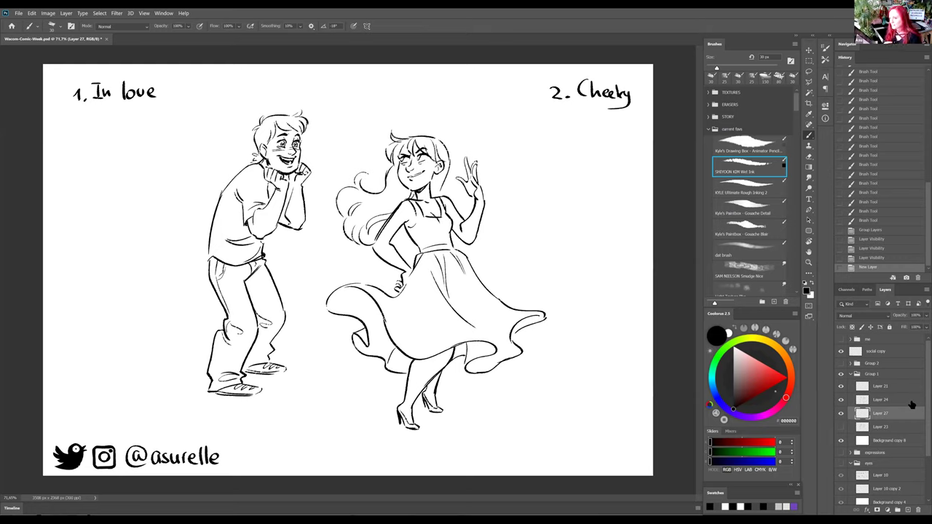
Step: Paint a soft blush on the woman's cheeks on Layer 27 using the dat brush in pinkish red F06F6F at 80 px
left_click(760, 247)
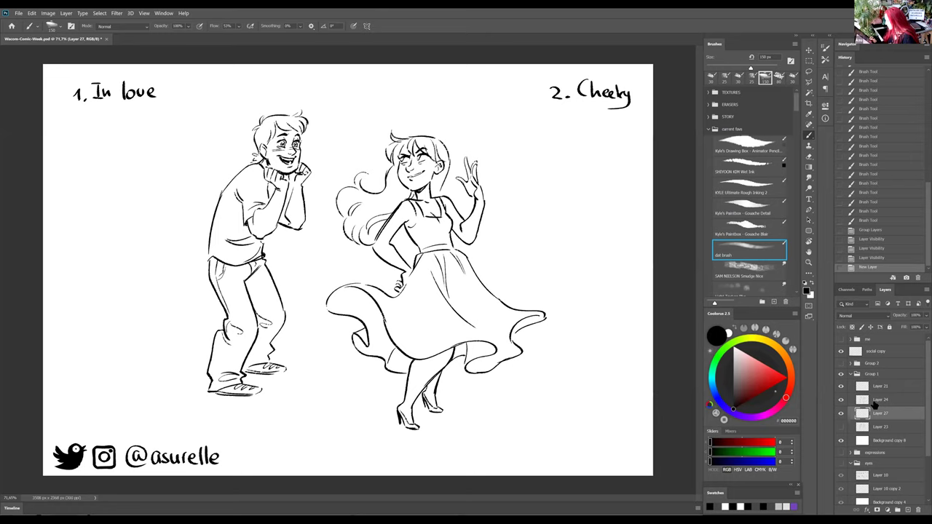
left_click(761, 364)
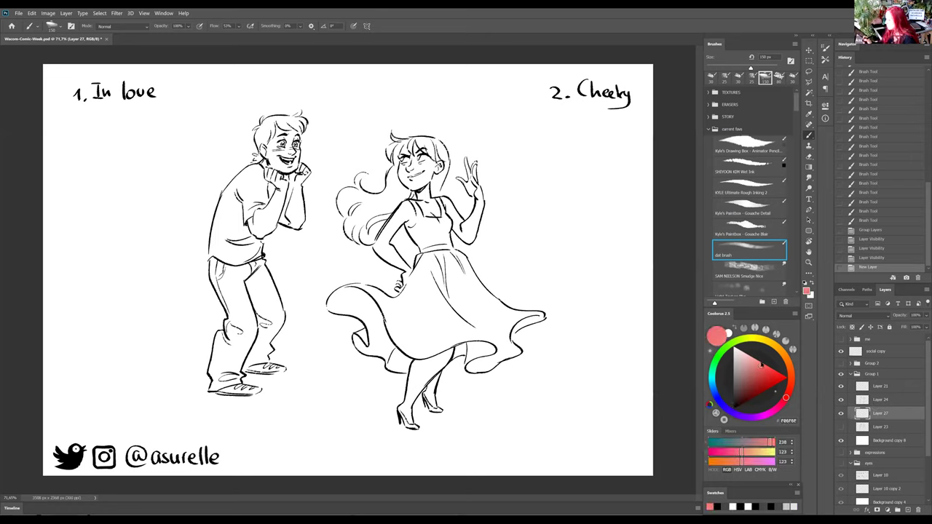
left_click(762, 365)
key("[")
key("[")
key("[")
key("[")
left_click_drag(433, 162, 405, 167)
left_click(431, 162)
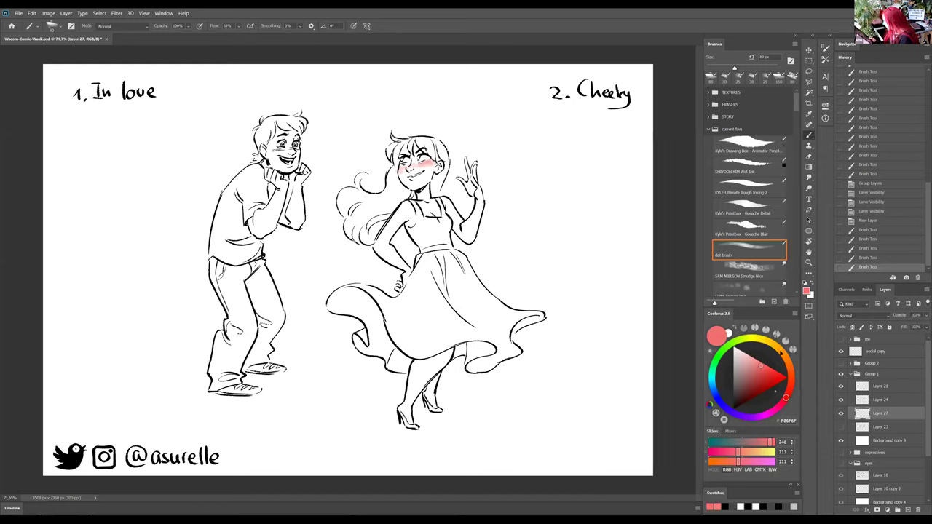
Step: Fill the woman's face and neck with peach skin tone FFC19C, enlarging the brush to 125 px
left_click(782, 352)
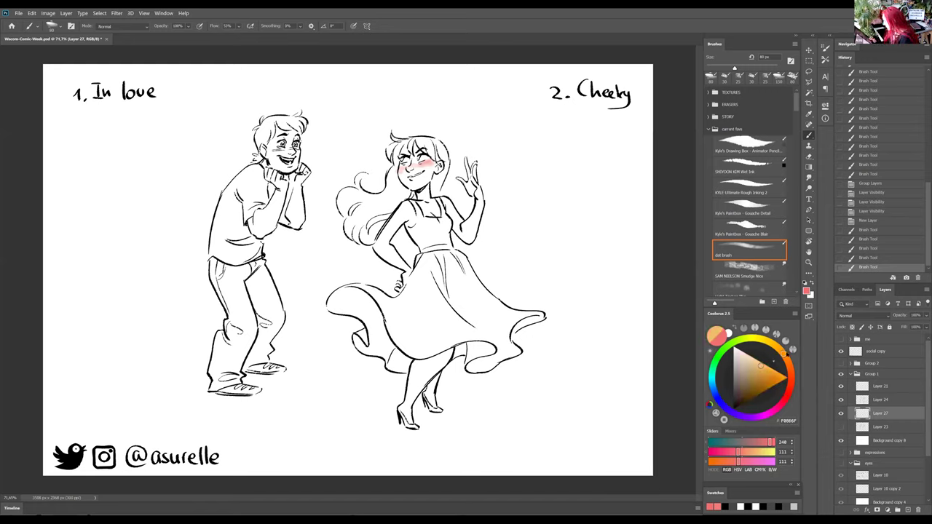
left_click(791, 369)
left_click(755, 358)
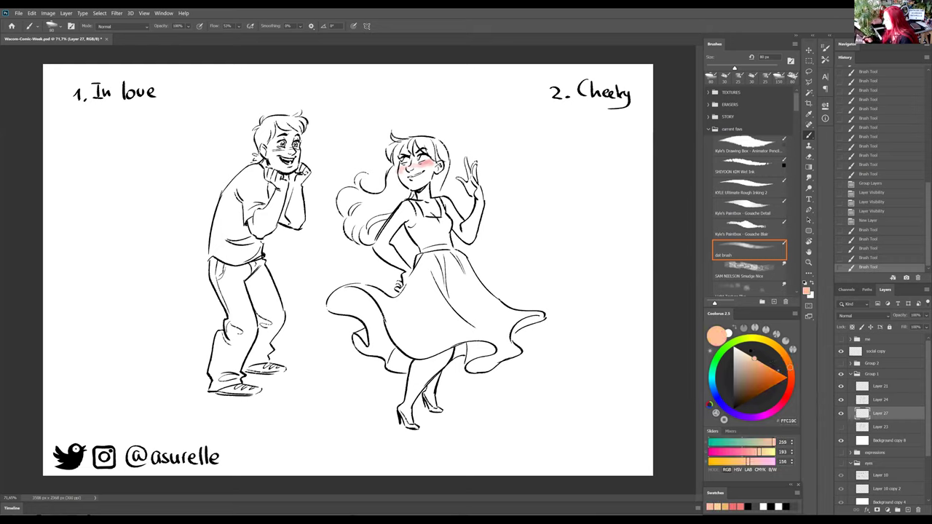
mouse_move(421, 182)
left_mouse_down()
mouse_move(436, 173)
mouse_move(410, 170)
mouse_move(411, 156)
left_mouse_up()
key("bracketright")
key("bracketright")
key("bracketright")
left_click_drag(411, 157, 407, 151)
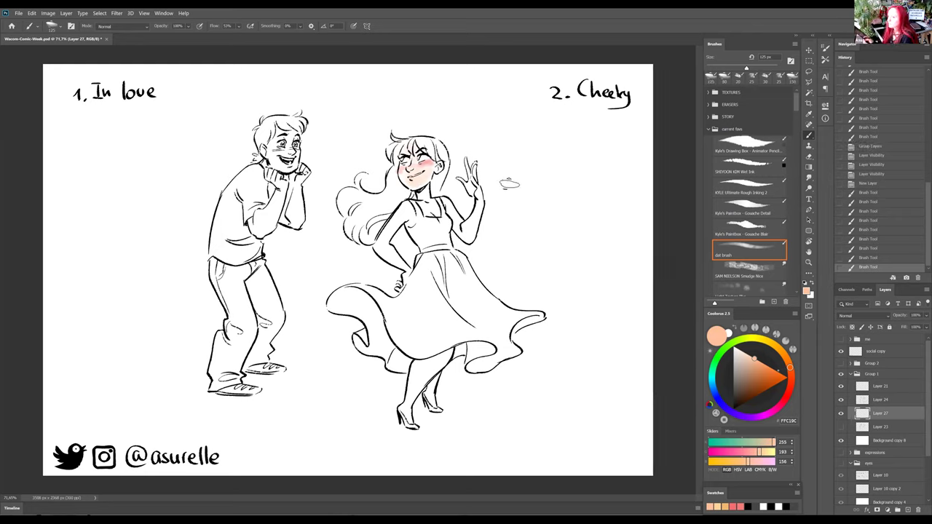
Step: Extend the peach skin tone over the woman's shoulders, both arms and hands
mouse_move(409, 205)
left_mouse_down()
mouse_move(379, 218)
mouse_move(399, 227)
mouse_move(392, 234)
mouse_move(406, 245)
mouse_move(409, 276)
left_mouse_up()
mouse_move(449, 204)
left_mouse_down()
mouse_move(468, 241)
mouse_move(481, 204)
mouse_move(475, 183)
left_mouse_up()
left_click_drag(475, 182, 481, 194)
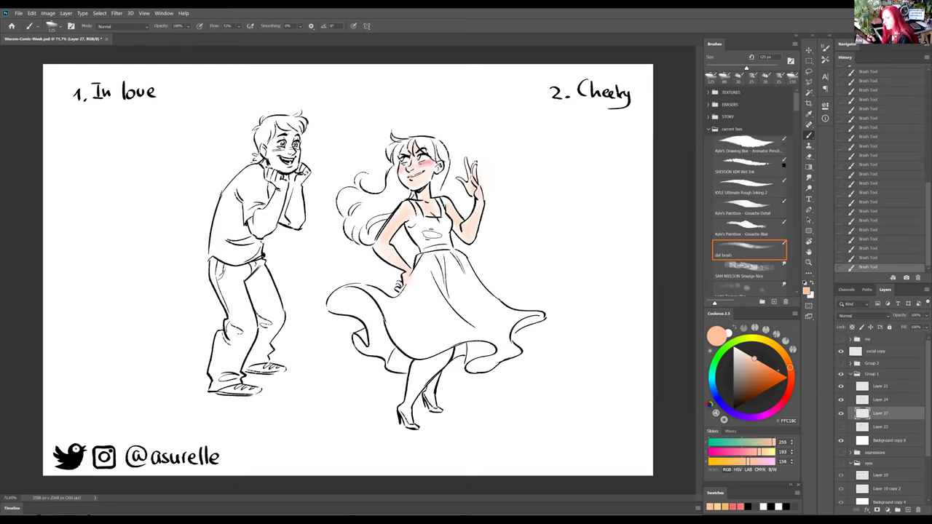
Step: Colour the woman's hair and flowing curls reddish orange C85C1B, including the strands behind her arm
left_click(771, 381)
mouse_move(405, 146)
left_mouse_down()
mouse_move(394, 155)
mouse_move(444, 149)
mouse_move(437, 157)
mouse_move(448, 171)
mouse_move(441, 179)
mouse_move(446, 162)
mouse_move(436, 191)
left_mouse_up()
mouse_move(391, 169)
left_mouse_down()
mouse_move(404, 195)
mouse_move(397, 200)
mouse_move(361, 204)
mouse_move(354, 195)
mouse_move(365, 240)
mouse_move(378, 237)
mouse_move(361, 240)
mouse_move(372, 219)
mouse_move(364, 197)
left_mouse_up()
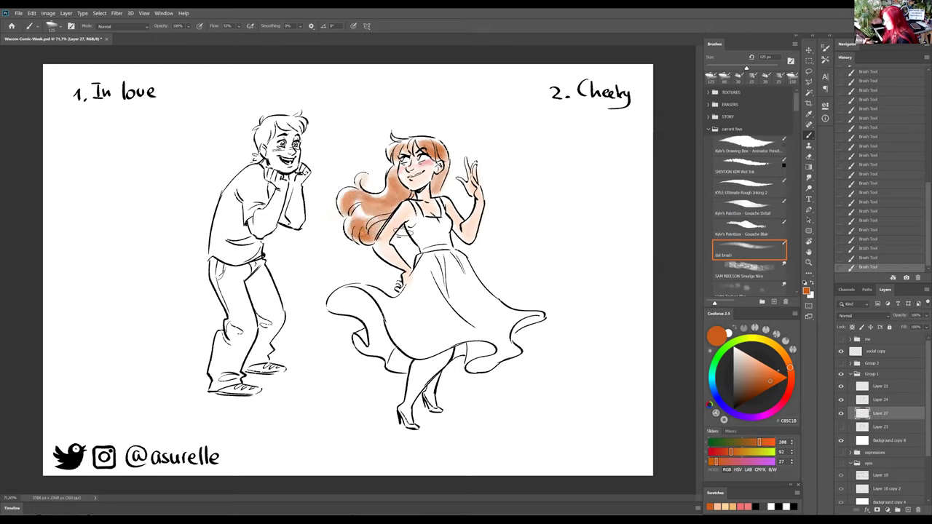
left_click_drag(397, 229, 412, 248)
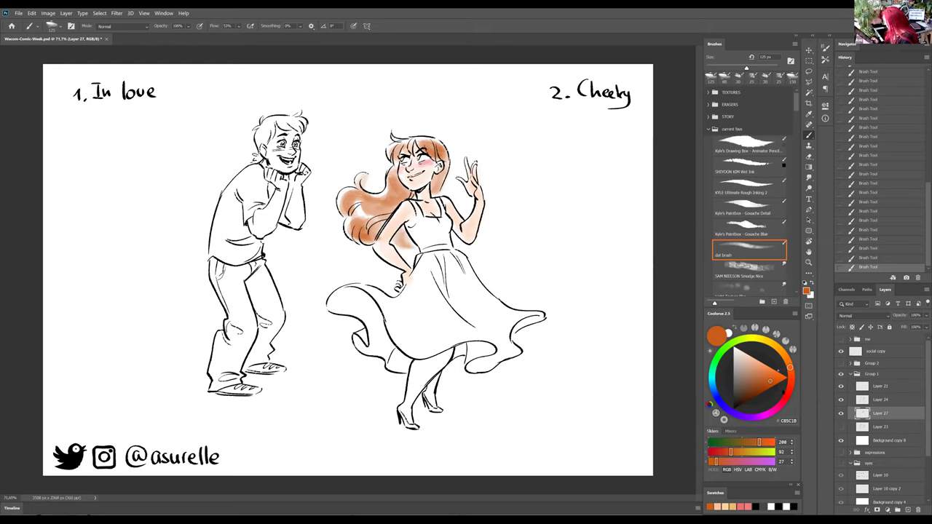
Step: Paint the bodice of the woman's dress light blue 68C2E5
left_click(713, 384)
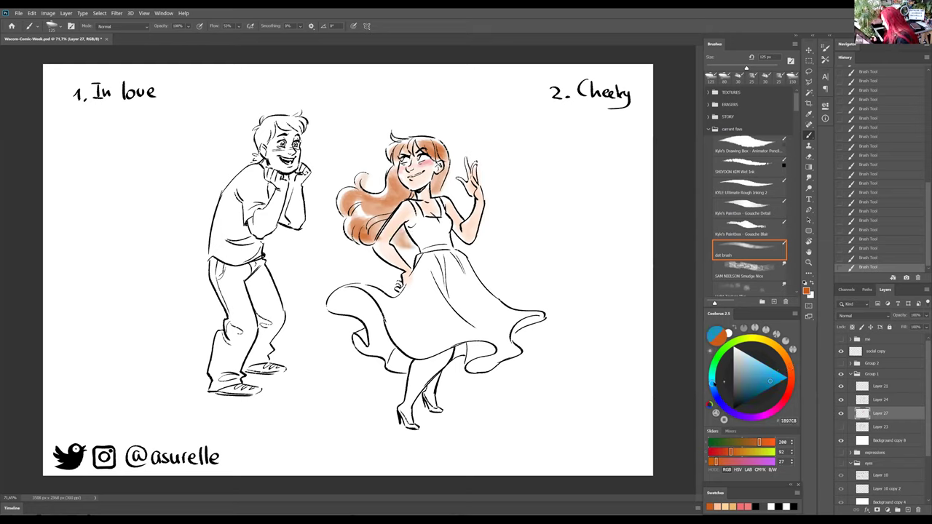
left_click(759, 369)
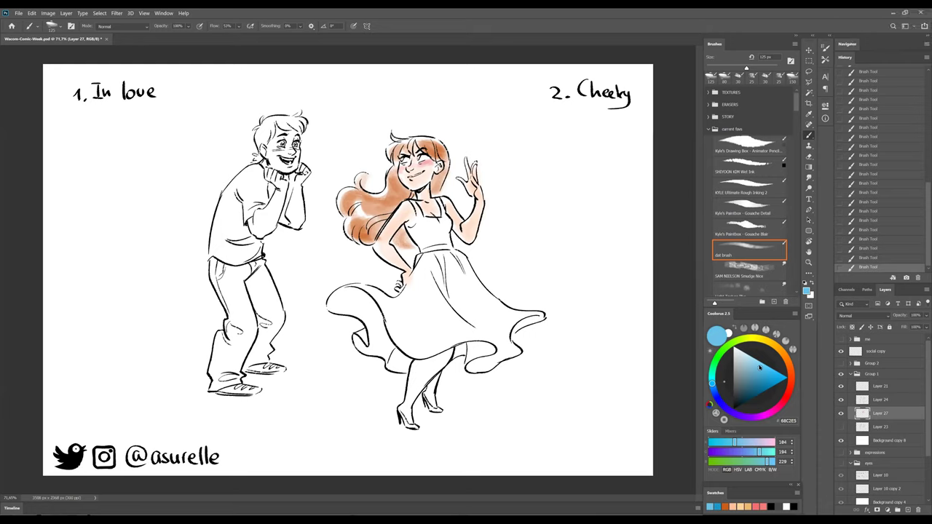
left_click_drag(416, 234, 443, 248)
mouse_move(412, 219)
left_mouse_down()
mouse_move(446, 252)
mouse_move(445, 231)
left_mouse_up()
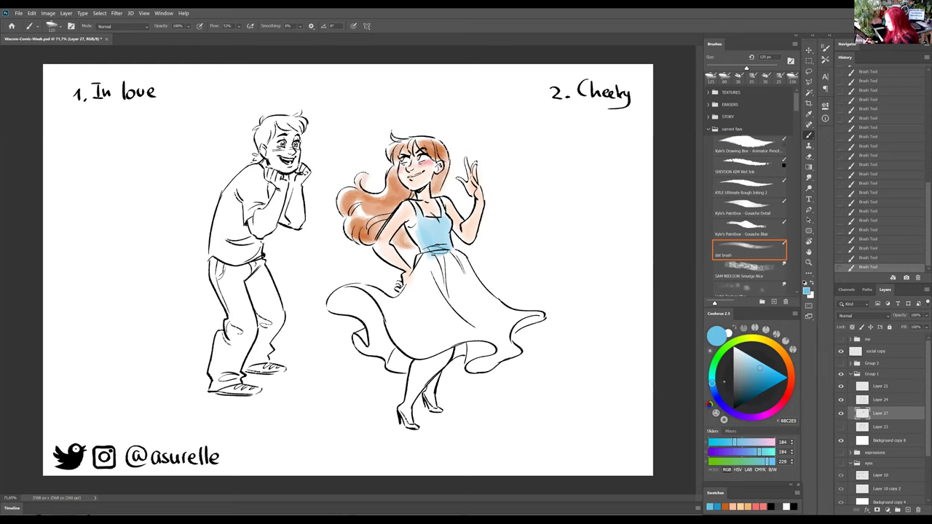
Step: Fill the swirling skirt and its underside with the same light blue, enlarging the brush to 200 px for the broad areas
mouse_move(412, 297)
left_mouse_down()
mouse_move(436, 259)
mouse_move(452, 299)
left_mouse_up()
left_click_drag(437, 258, 488, 317)
mouse_move(466, 276)
left_mouse_down()
mouse_move(513, 314)
mouse_move(476, 315)
mouse_move(507, 316)
mouse_move(502, 310)
mouse_move(483, 366)
mouse_move(485, 324)
mouse_move(463, 332)
left_mouse_up()
left_click_drag(485, 296, 477, 308)
key("]")
key("]")
key("]")
mouse_move(419, 295)
left_mouse_down()
mouse_move(435, 345)
mouse_move(459, 327)
mouse_move(440, 332)
mouse_move(434, 296)
mouse_move(461, 278)
mouse_move(483, 324)
mouse_move(418, 320)
mouse_move(376, 347)
mouse_move(435, 348)
mouse_move(465, 363)
mouse_move(492, 354)
left_mouse_up()
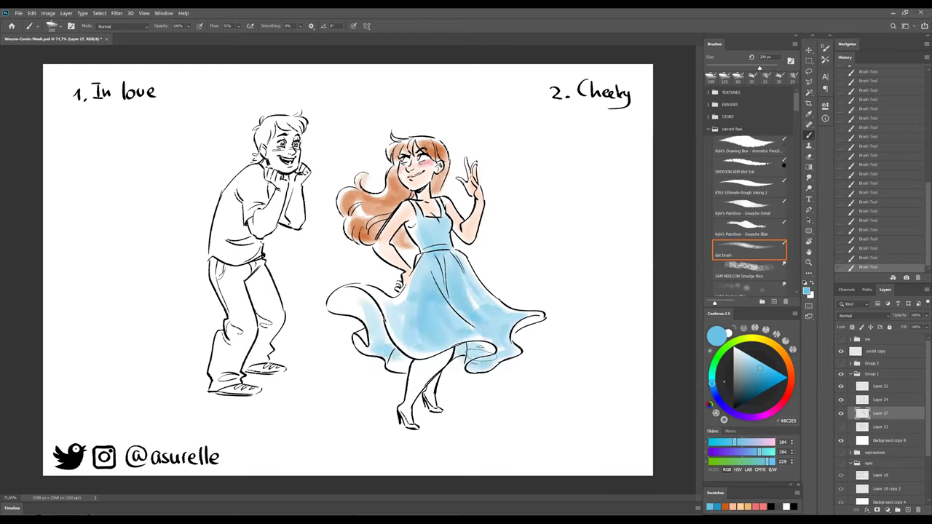
mouse_move(478, 306)
left_mouse_down()
mouse_move(440, 292)
mouse_move(466, 326)
mouse_move(426, 302)
mouse_move(439, 339)
left_mouse_up()
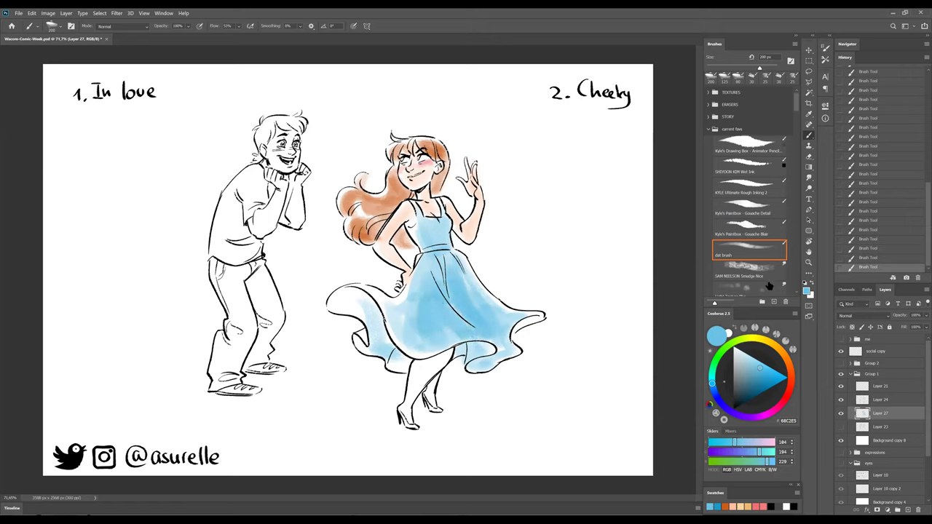
Step: Blend the blue paint across the skirt's folds and hem with the smudge brush
left_click(756, 268)
left_click_drag(404, 297, 396, 312)
left_click_drag(463, 256, 463, 270)
mouse_move(488, 298)
left_mouse_down()
mouse_move(487, 354)
mouse_move(488, 340)
left_mouse_up()
left_click_drag(474, 365, 467, 375)
left_click_drag(403, 333, 381, 335)
left_click_drag(352, 291, 357, 294)
left_click_drag(354, 328, 362, 343)
mouse_move(440, 347)
left_mouse_down()
mouse_move(427, 331)
mouse_move(488, 303)
left_mouse_up()
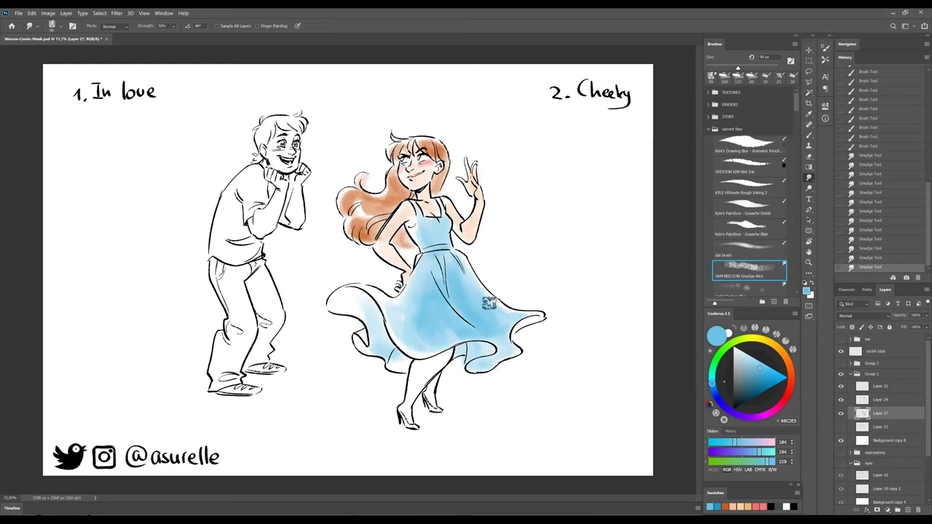
Step: Paint the woman's legs with the dat brush in peach FFC19C at 150 px
left_click(756, 242)
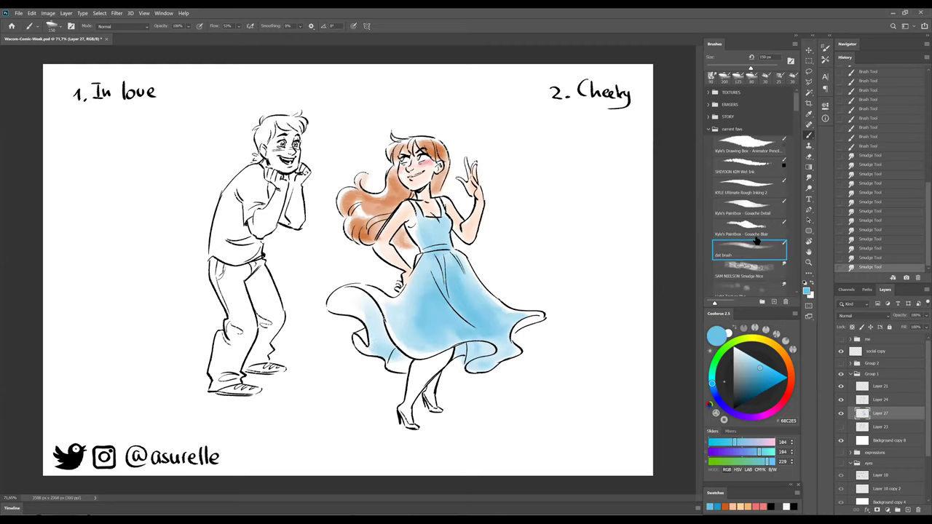
left_click(737, 506)
left_click_drag(437, 364, 411, 415)
mouse_move(411, 416)
left_mouse_down()
mouse_move(441, 378)
mouse_move(434, 398)
left_mouse_up()
left_click(452, 370)
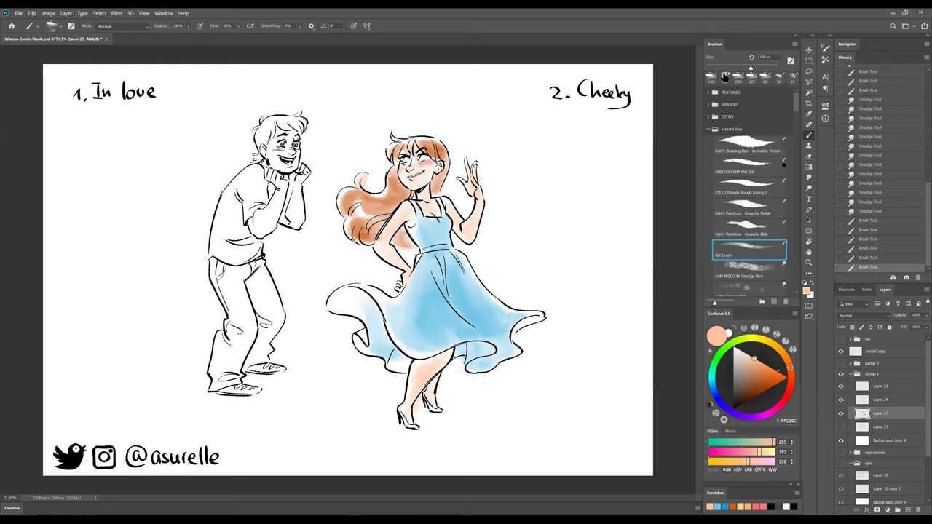
Step: Clean up the skin colour around the woman's lower legs with the brush in Clear mode, reduced to 60 px
key("shift+alt+r")
mouse_move(434, 378)
left_mouse_down()
mouse_move(418, 412)
mouse_move(440, 404)
left_mouse_up()
key("bracketleft")
key("bracketleft")
key("bracketleft")
key("bracketleft")
key("bracketleft")
key("bracketleft")
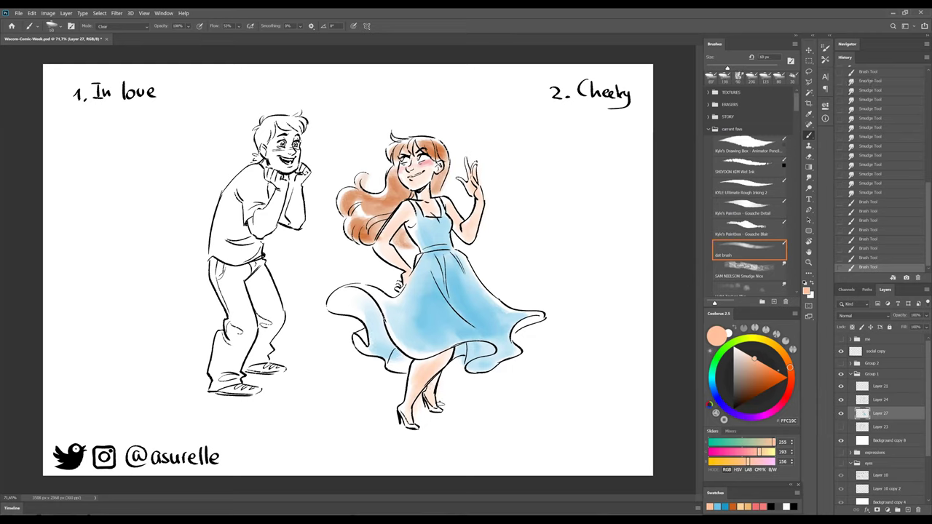
Step: Paint the woman's high heels red DA2900 in Normal mode, stepping back one stroke and redoing the front shoe
left_click(719, 507)
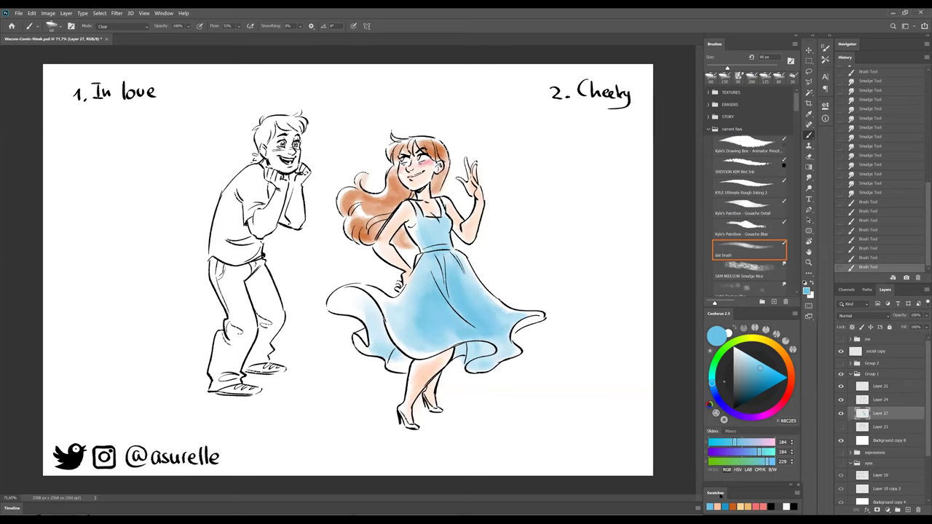
left_click(759, 507)
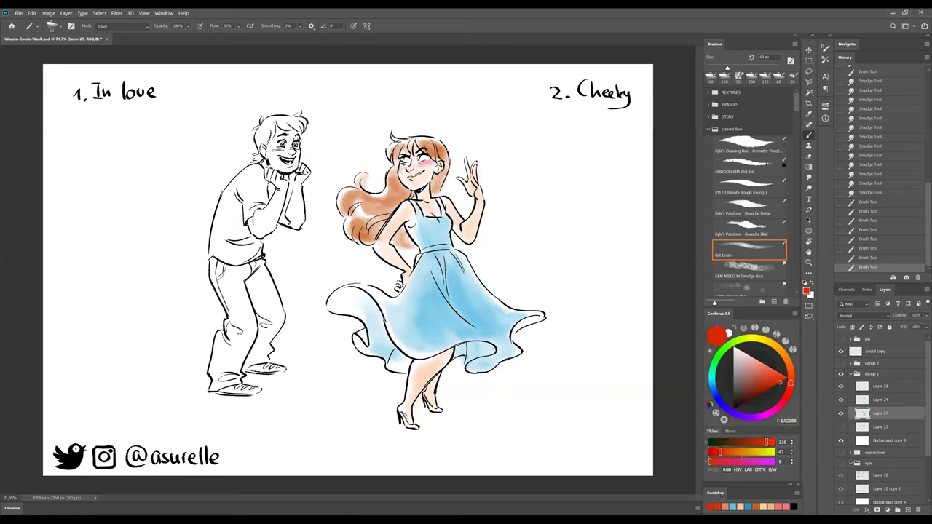
key("shift+alt+n")
mouse_move(406, 417)
left_mouse_down()
mouse_move(416, 427)
mouse_move(436, 405)
mouse_move(442, 412)
left_mouse_up()
left_click_drag(403, 412, 413, 428)
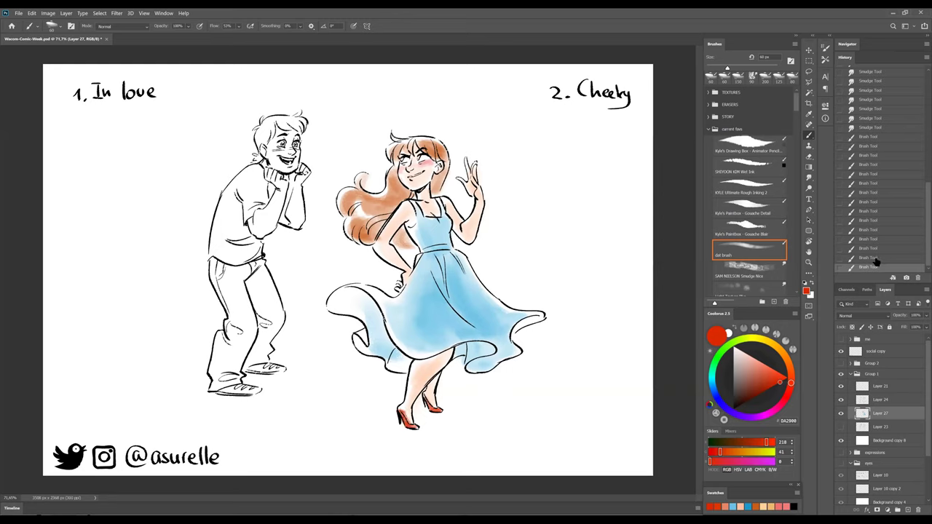
left_click(870, 258)
left_click_drag(409, 425, 418, 424)
Step: Tint the woman's eyes with blue sampled from the dress and her lips with red sampled from the shoe
left_click(486, 331, "alt")
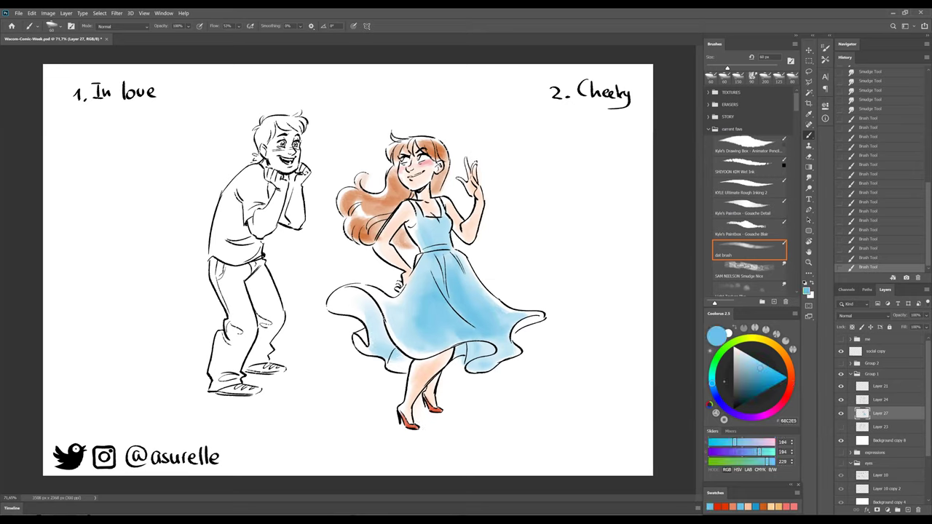
left_click(418, 157)
left_click(419, 156)
left_click(419, 156)
left_click(418, 157)
left_click(419, 159)
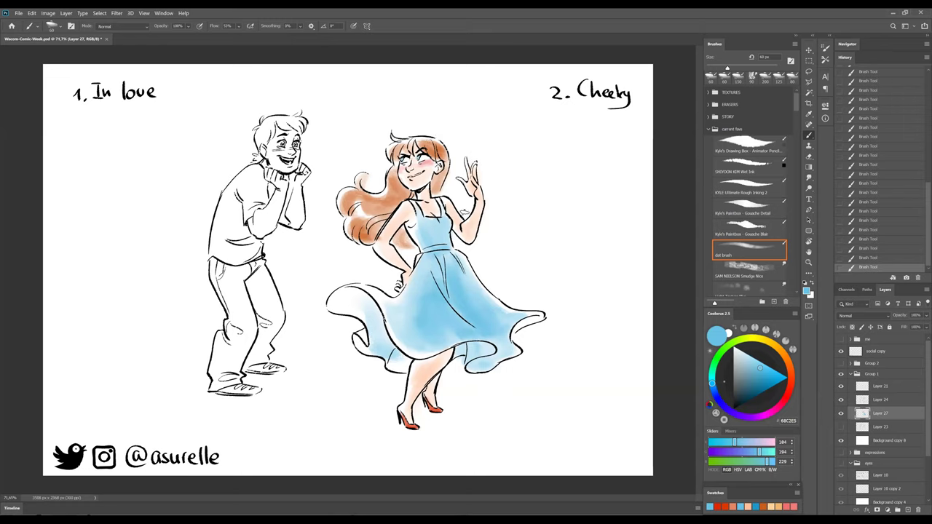
left_click(435, 409, "alt")
left_click_drag(409, 176, 421, 173)
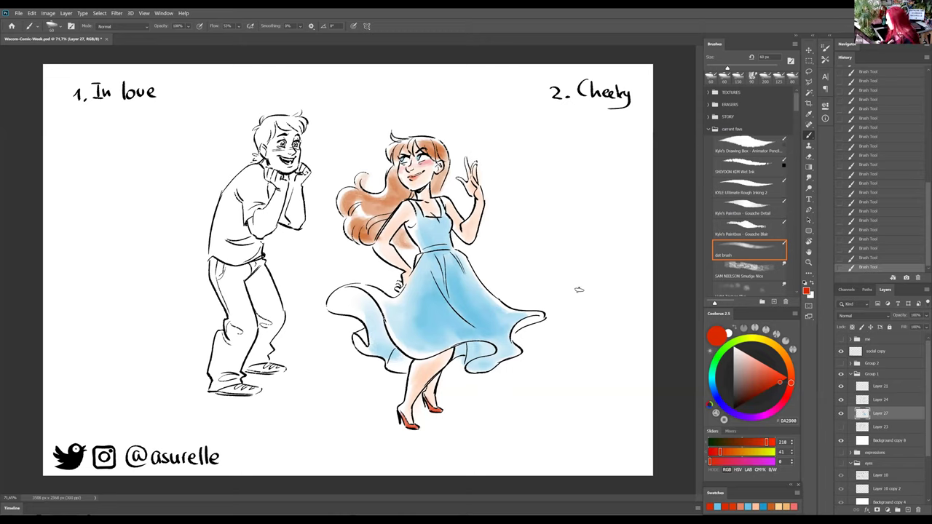
Step: Hide and show colour Layer 27 to compare the drawing with and without colour
left_click(841, 413)
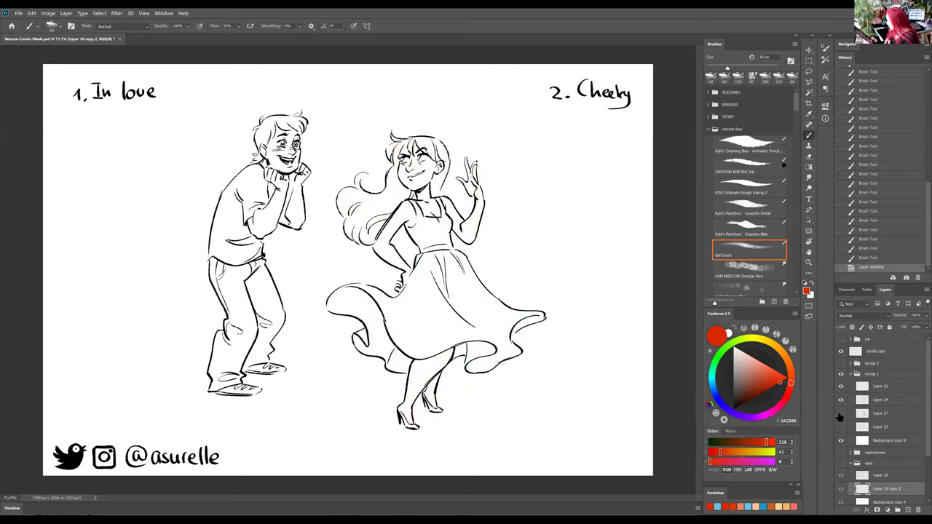
left_click(842, 413)
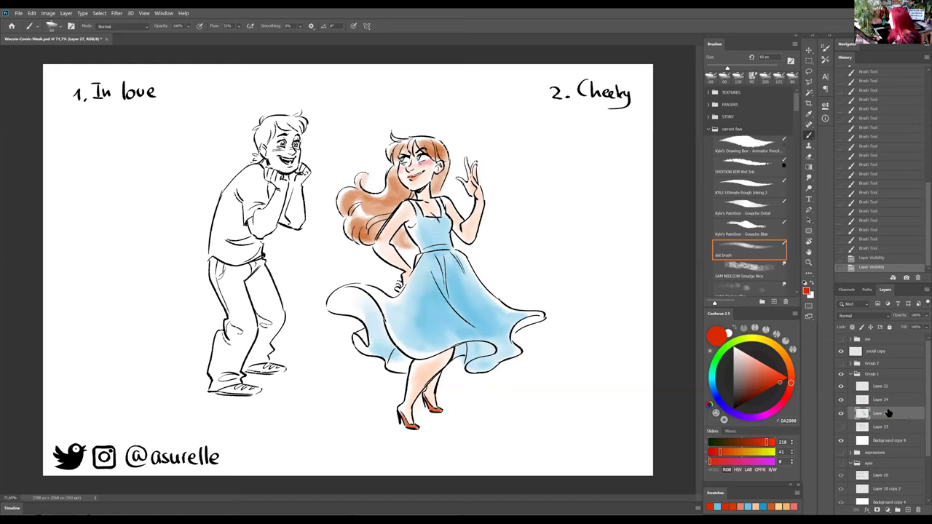
Step: Paint the man's face, hands and forearms in tan skin tone D7926C
left_click(785, 358)
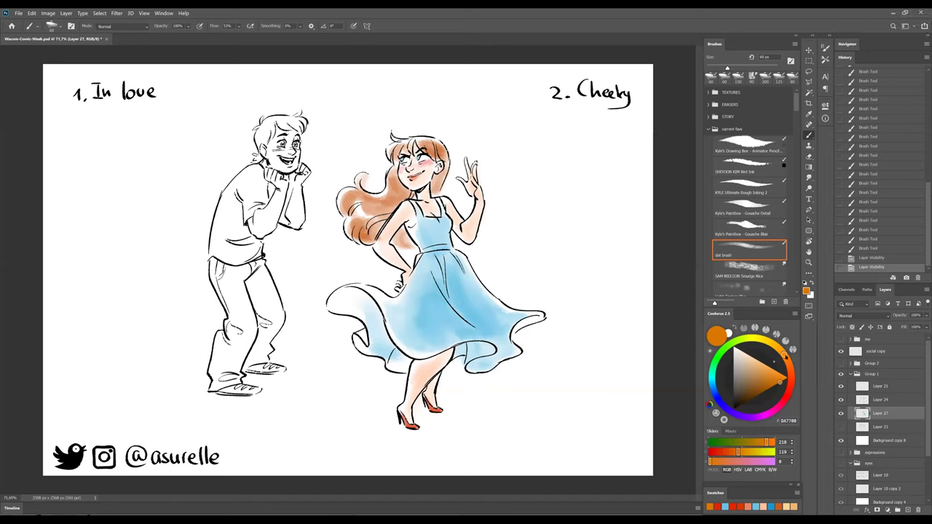
left_click(760, 370)
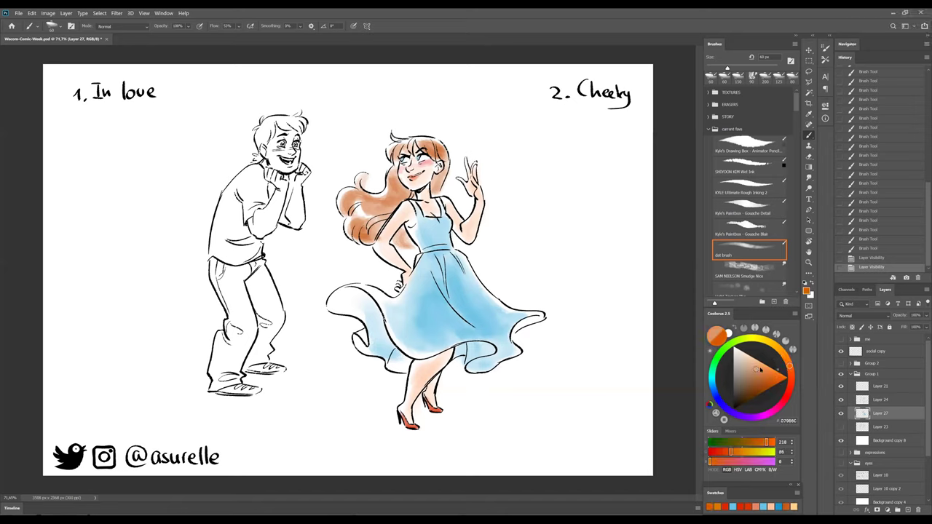
mouse_move(272, 145)
left_mouse_down()
mouse_move(273, 165)
mouse_move(292, 146)
mouse_move(296, 155)
mouse_move(287, 138)
mouse_move(271, 161)
mouse_move(289, 167)
mouse_move(302, 154)
mouse_move(295, 135)
mouse_move(271, 149)
mouse_move(267, 165)
mouse_move(278, 176)
mouse_move(268, 170)
mouse_move(283, 185)
mouse_move(257, 236)
left_mouse_up()
left_click_drag(287, 186, 275, 223)
left_click_drag(275, 215, 252, 236)
left_click_drag(298, 178, 294, 201)
left_click_drag(304, 168, 290, 220)
mouse_move(295, 187)
left_mouse_down()
mouse_move(279, 223)
mouse_move(291, 227)
left_mouse_up()
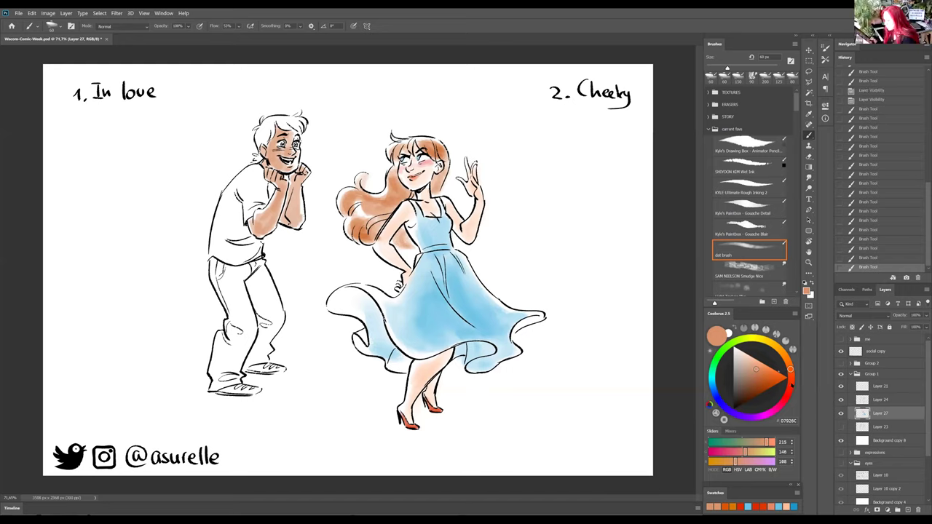
Step: Colour the man's hair dark brown 784E45 with a 90 px brush and undo the last stray stroke
left_click(746, 383)
key("bracketright")
key("bracketright")
mouse_move(266, 133)
left_mouse_down()
mouse_move(298, 125)
mouse_move(260, 126)
mouse_move(270, 122)
left_mouse_up()
key("bracketright")
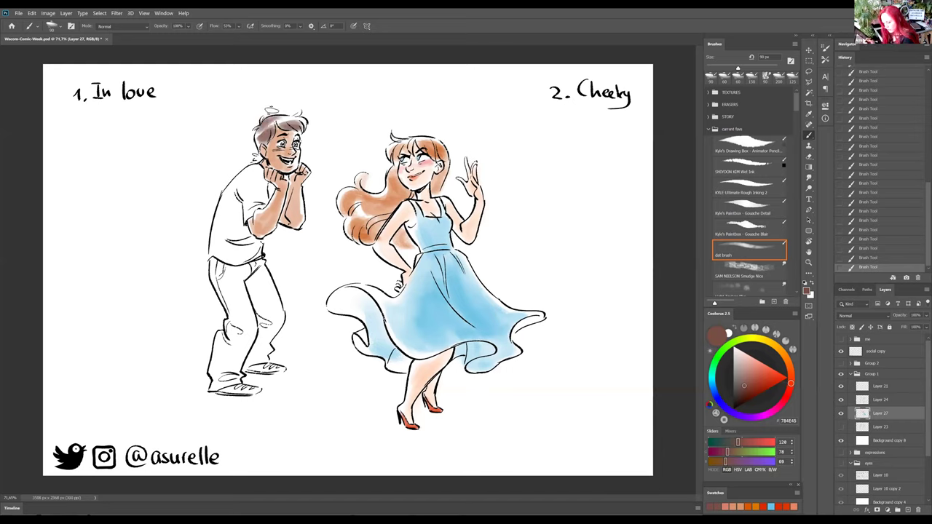
key("ctrl+z")
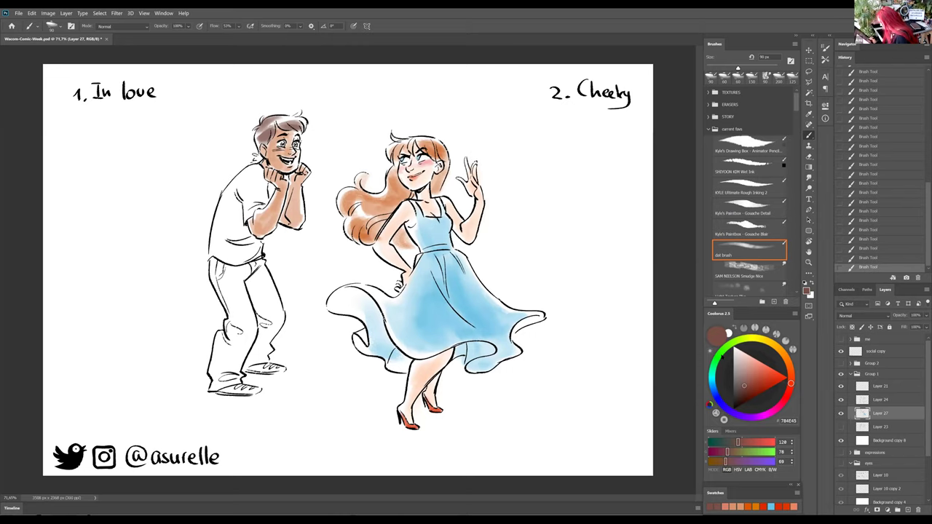
Step: Choose warm brown C78253 at 50 px and add small colour touches to the man's eyes
left_click(738, 340)
left_click(760, 366)
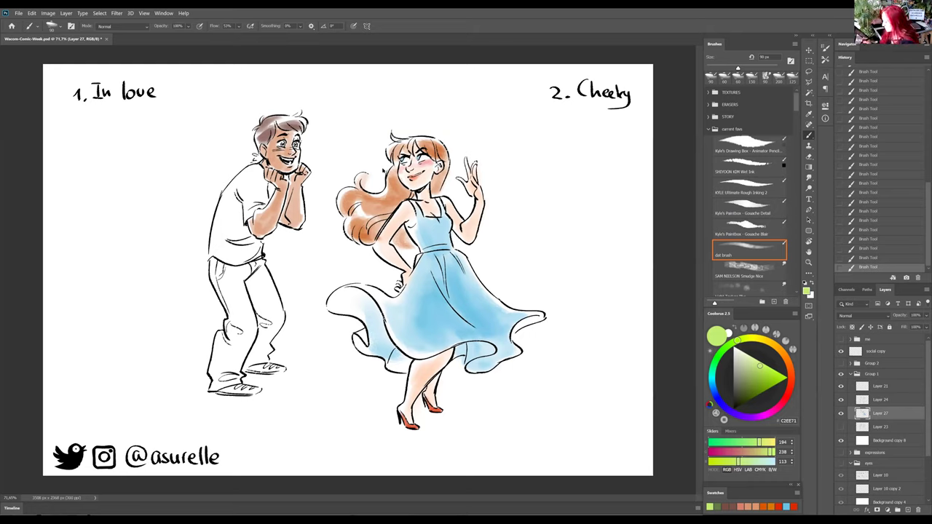
left_click(294, 126, "alt")
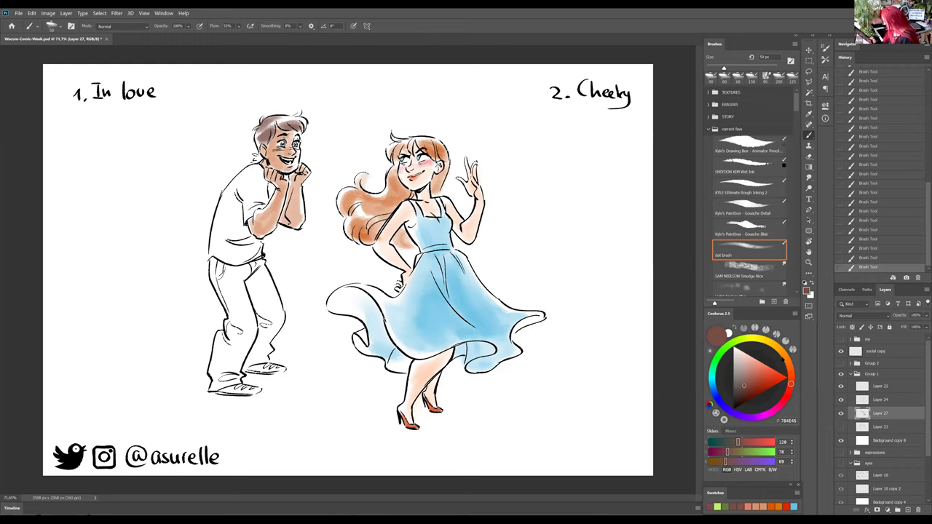
left_click(776, 369)
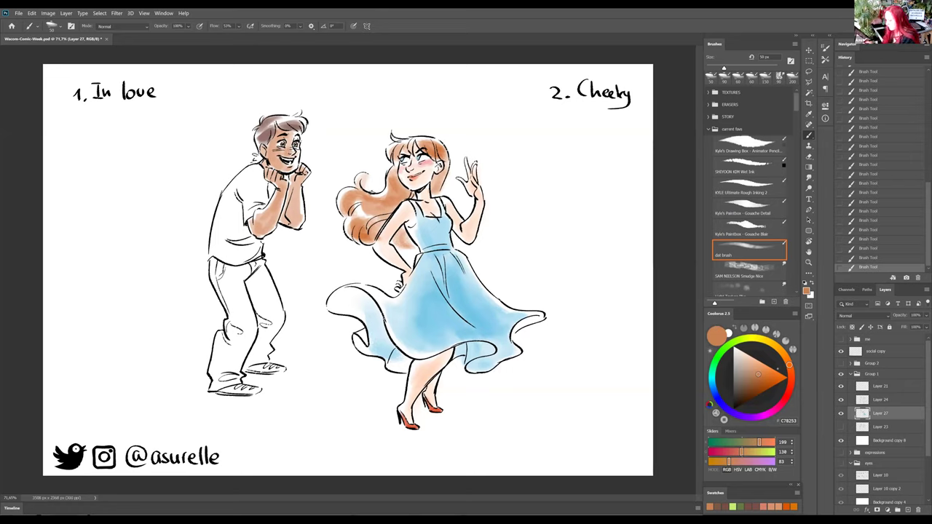
left_click_drag(306, 137, 313, 130)
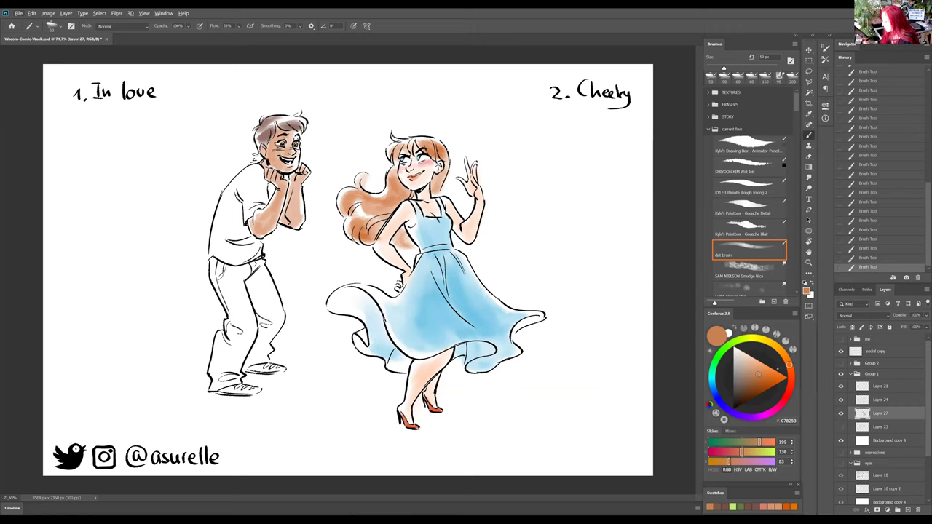
Step: Choose white FFFFFF and touch up the man's eyes
left_click(278, 145, "alt")
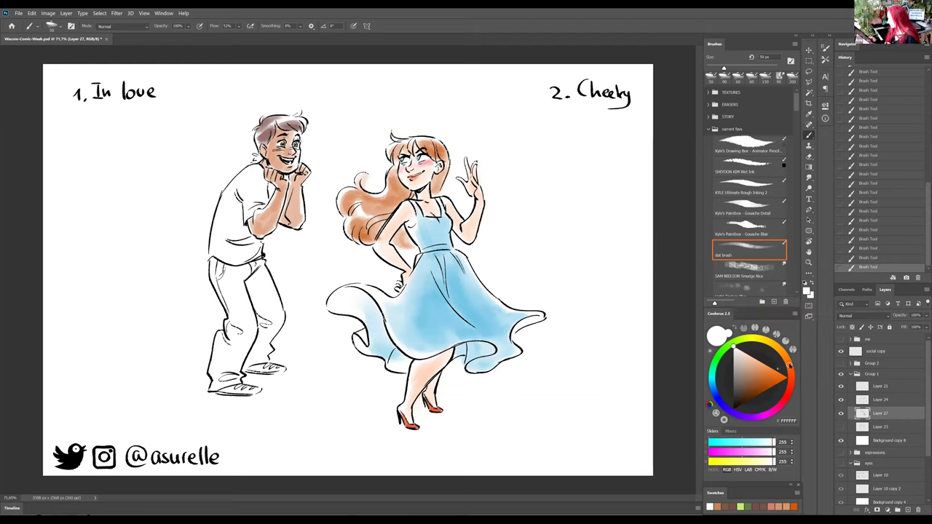
mouse_move(785, 353)
left_mouse_down()
mouse_move(791, 384)
mouse_move(789, 364)
left_mouse_up()
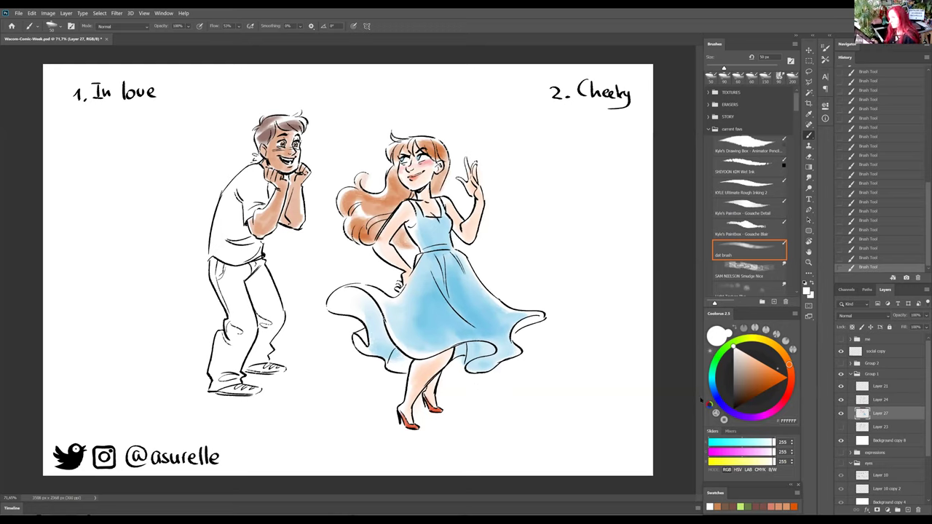
left_click(485, 306, "alt")
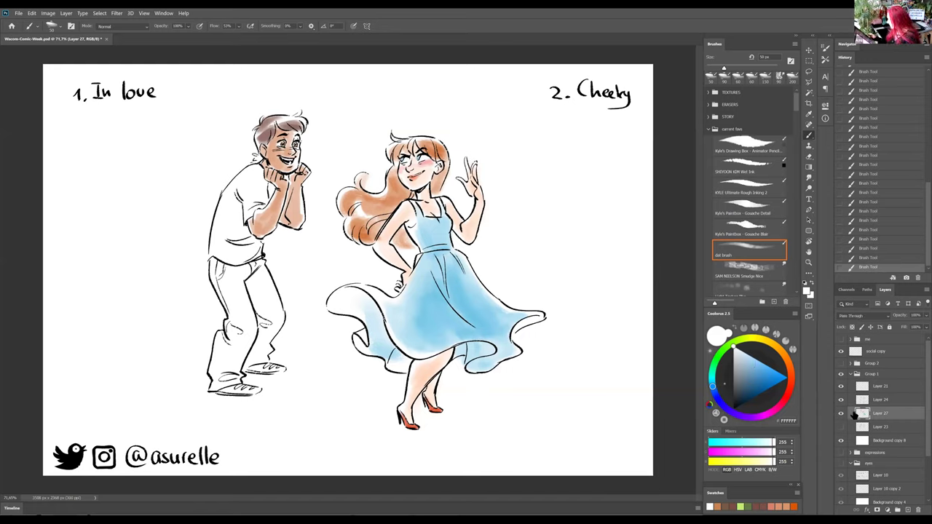
key("ctrl+g")
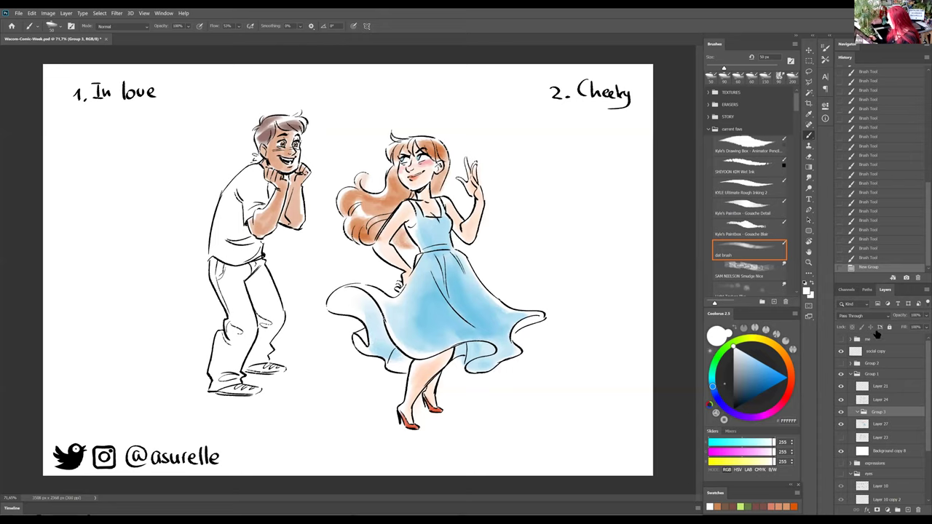
key("ctrl+z")
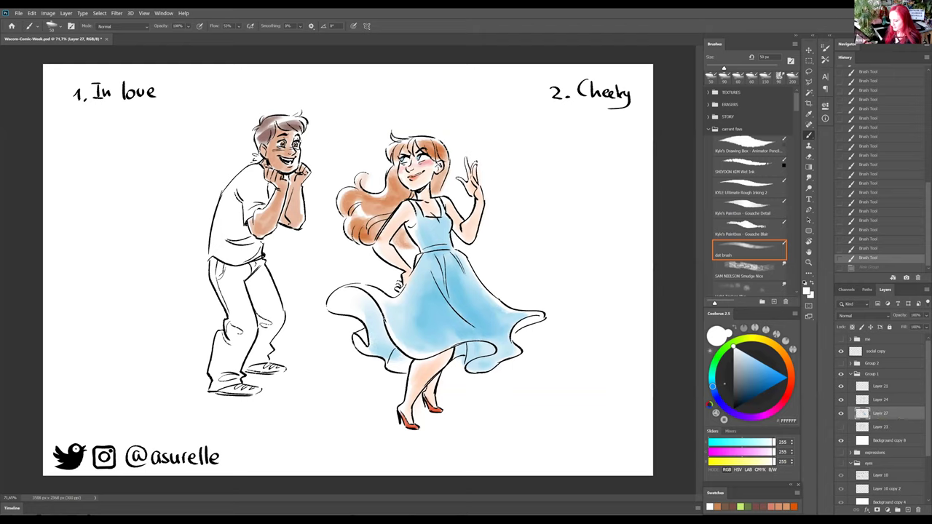
Step: Paint the man's T-shirt in muted red A2514F on Layer 27 with an 80 px brush
key("bracketright")
key("bracketright")
key("bracketright")
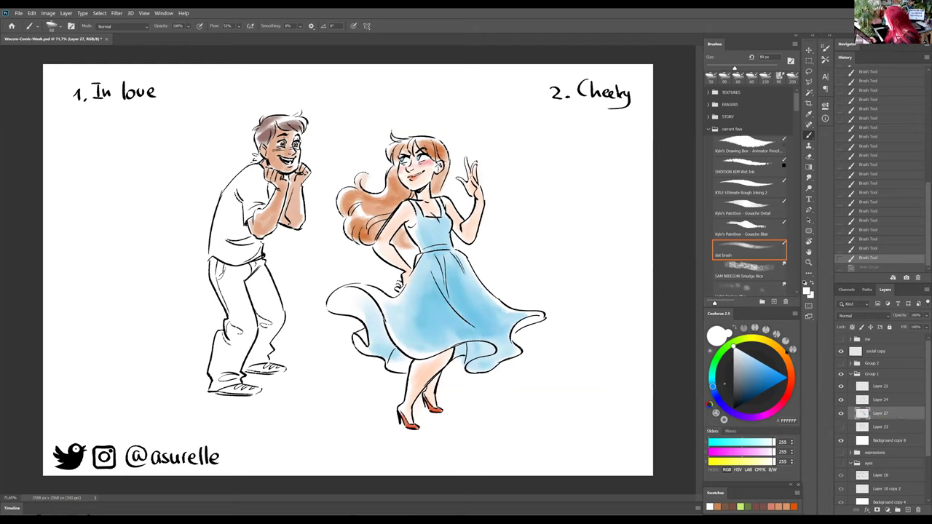
left_click(784, 356)
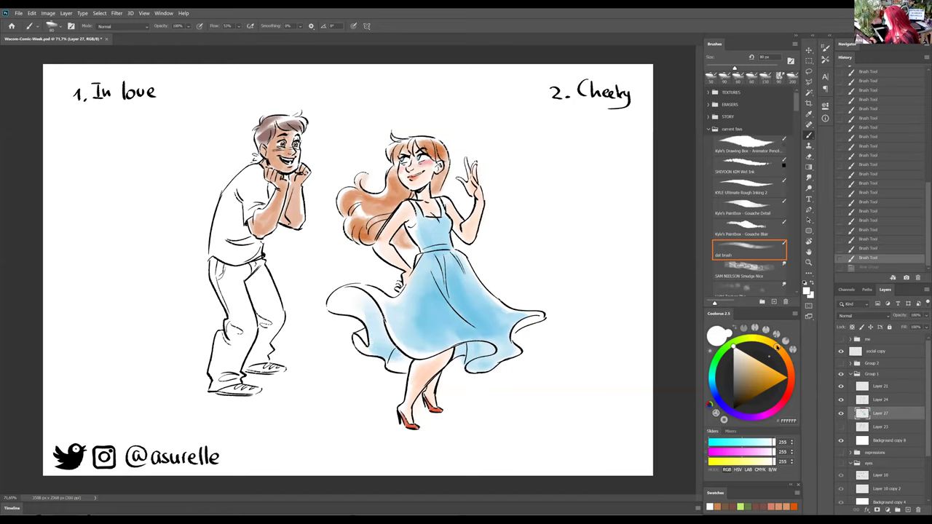
left_click(740, 339)
left_click(759, 372)
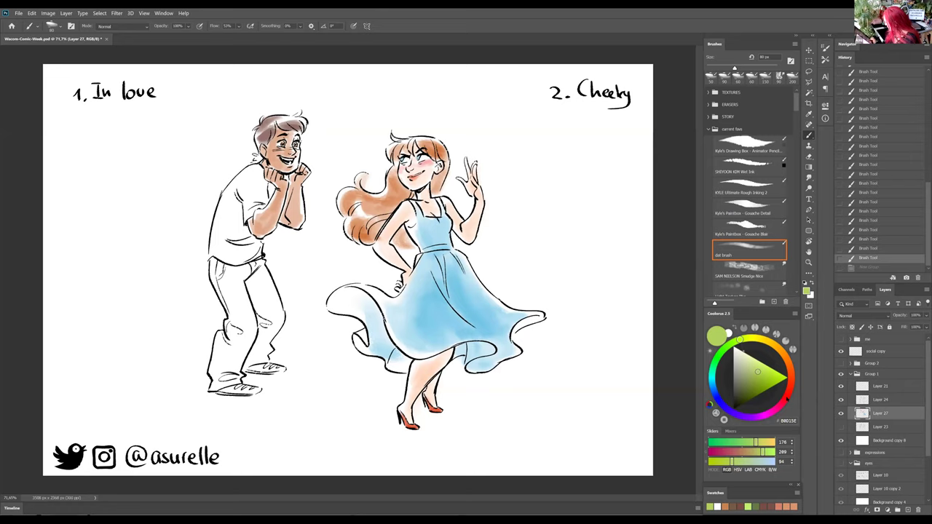
left_click(788, 396)
left_click(751, 379)
mouse_move(240, 182)
left_mouse_down()
mouse_move(257, 171)
mouse_move(262, 198)
mouse_move(239, 222)
mouse_move(251, 194)
mouse_move(233, 222)
mouse_move(230, 191)
mouse_move(218, 245)
mouse_move(246, 252)
mouse_move(255, 225)
mouse_move(261, 244)
mouse_move(254, 255)
mouse_move(241, 225)
mouse_move(235, 255)
mouse_move(226, 229)
mouse_move(233, 259)
mouse_move(219, 255)
mouse_move(259, 255)
mouse_move(248, 241)
left_mouse_up()
mouse_move(243, 205)
left_mouse_down()
mouse_move(232, 218)
mouse_move(226, 194)
mouse_move(251, 177)
mouse_move(246, 195)
mouse_move(256, 209)
mouse_move(271, 187)
mouse_move(269, 195)
mouse_move(251, 182)
left_mouse_up()
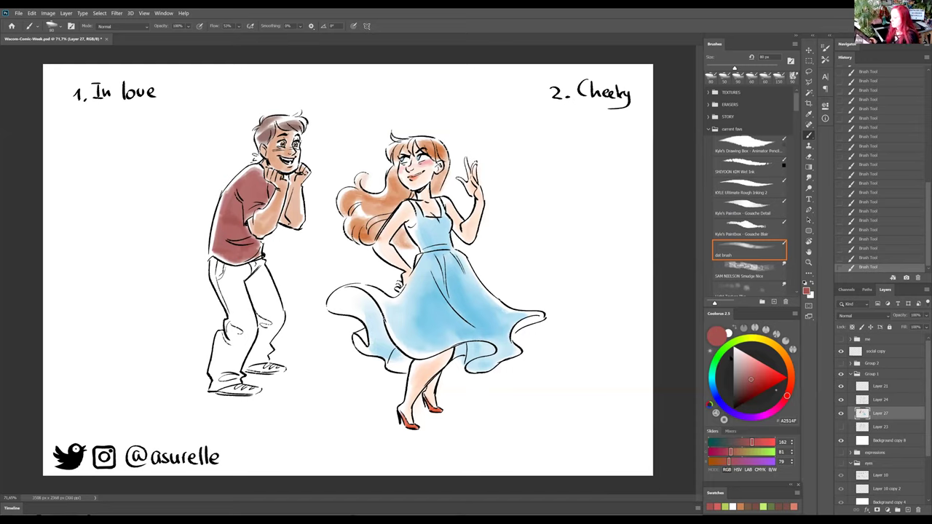
Step: Paint the man's trousers in grey-blue 5C7987, enlarging the brush to 150 px for the legs
left_click(716, 392)
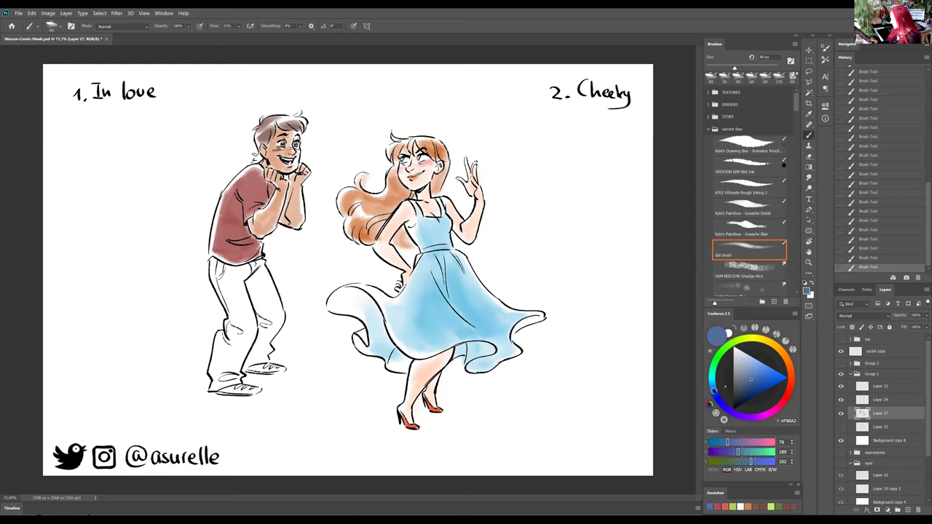
left_click(744, 381)
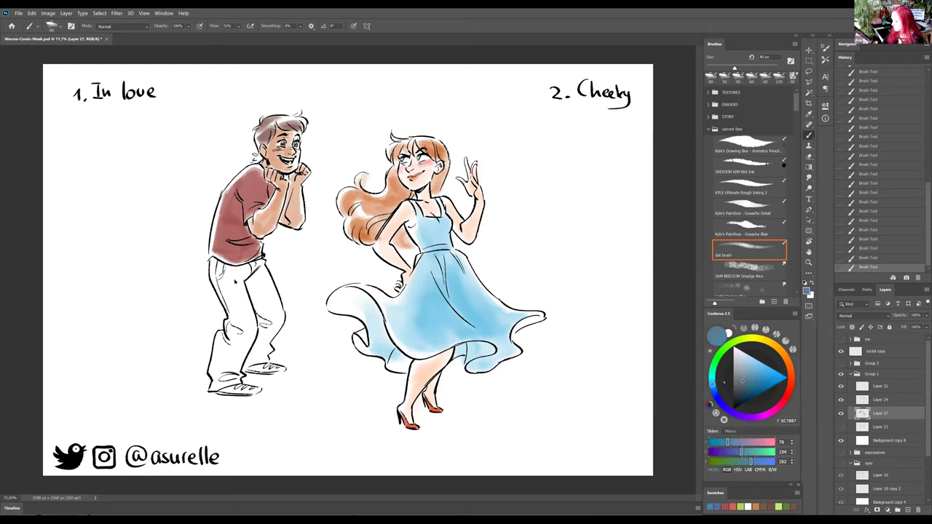
left_click_drag(364, 282, 430, 282)
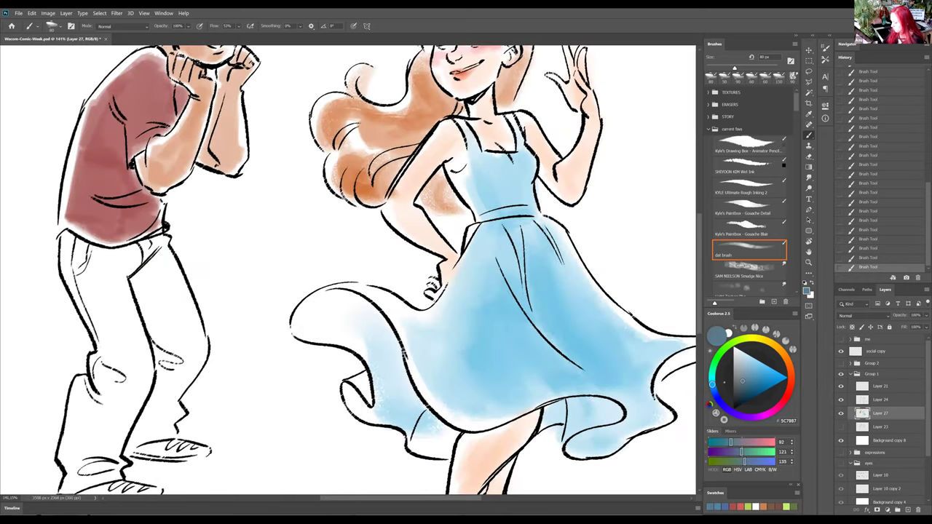
key("ctrl+0")
mouse_move(213, 263)
left_mouse_down()
mouse_move(215, 282)
mouse_move(222, 266)
mouse_move(213, 266)
mouse_move(232, 319)
mouse_move(245, 324)
mouse_move(238, 292)
mouse_move(248, 271)
mouse_move(233, 268)
mouse_move(257, 261)
mouse_move(233, 303)
mouse_move(234, 267)
mouse_move(220, 320)
mouse_move(243, 296)
mouse_move(214, 371)
left_mouse_up()
key("bracketright")
key("bracketright")
key("bracketright")
key("bracketright")
mouse_move(227, 338)
left_mouse_down()
mouse_move(220, 382)
mouse_move(248, 324)
mouse_move(227, 370)
left_mouse_up()
mouse_move(248, 320)
left_mouse_down()
mouse_move(211, 379)
mouse_move(228, 391)
left_mouse_up()
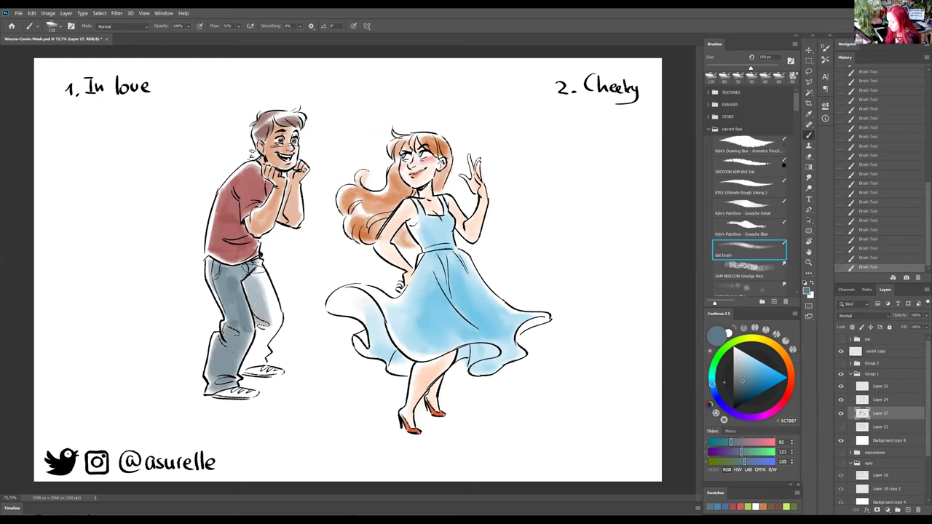